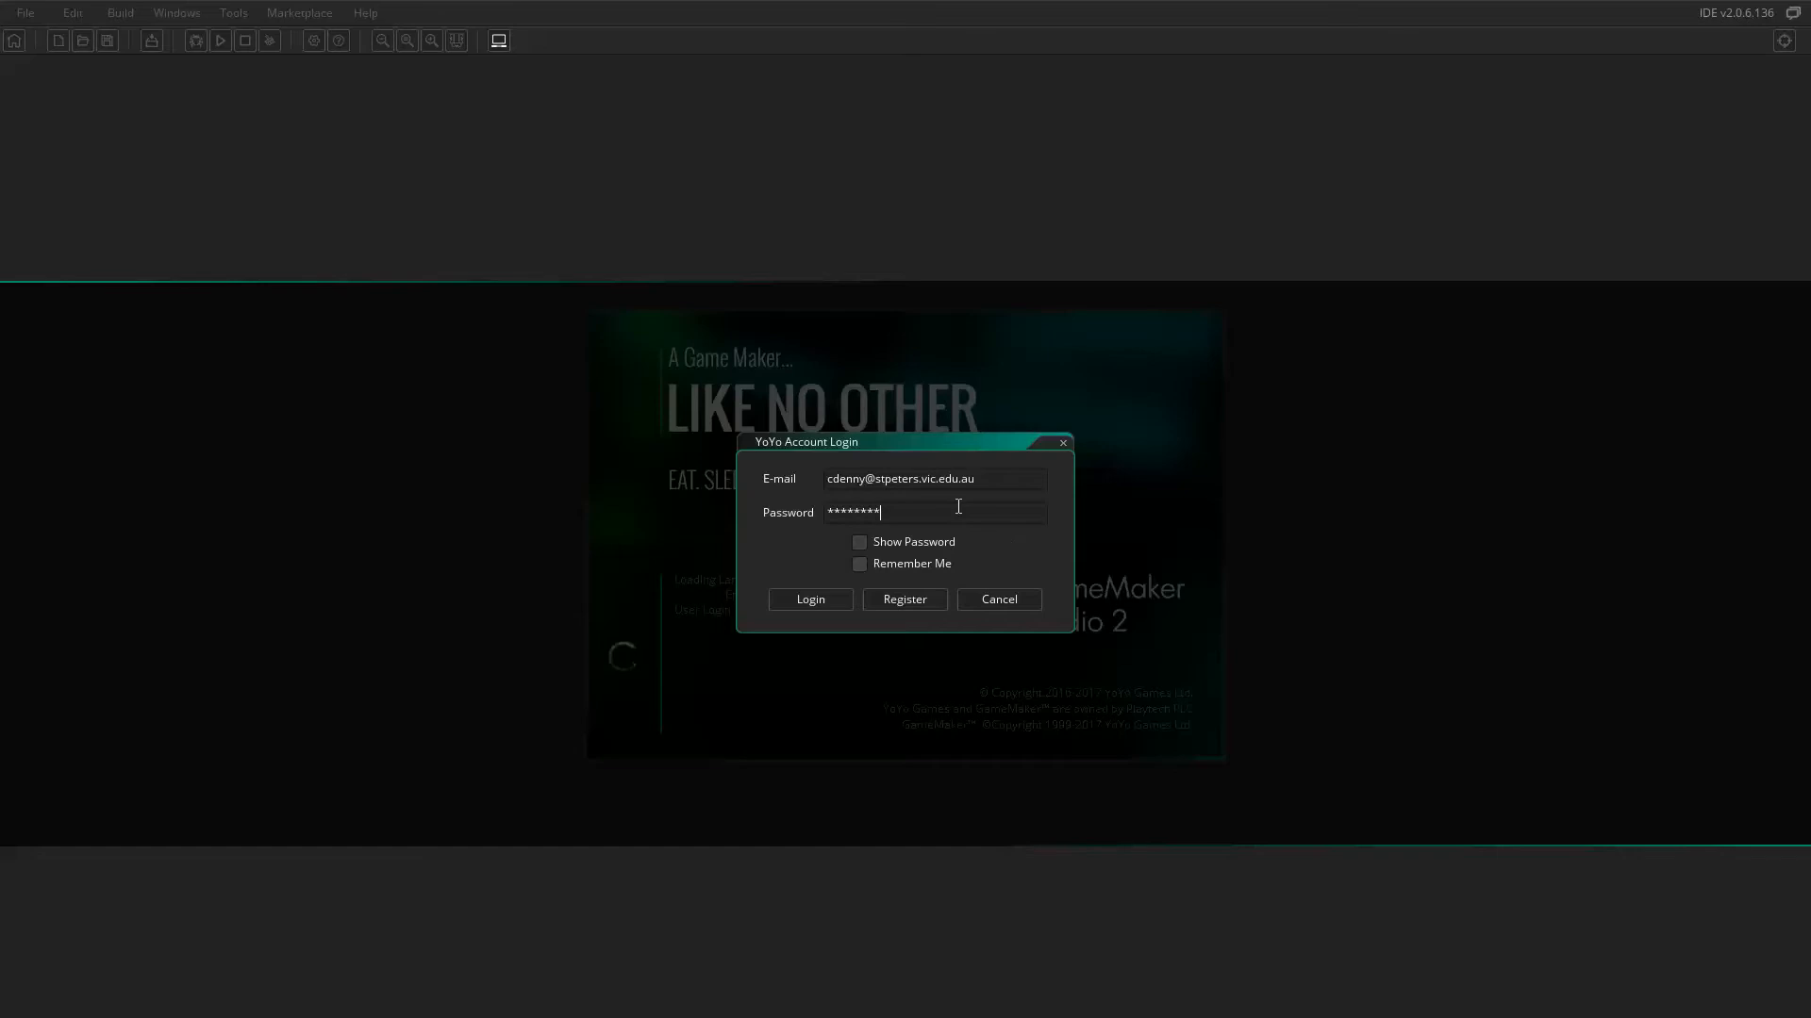
# - Log in to the YoYo account and postpone the new version update
pyautogui.click(845, 597)
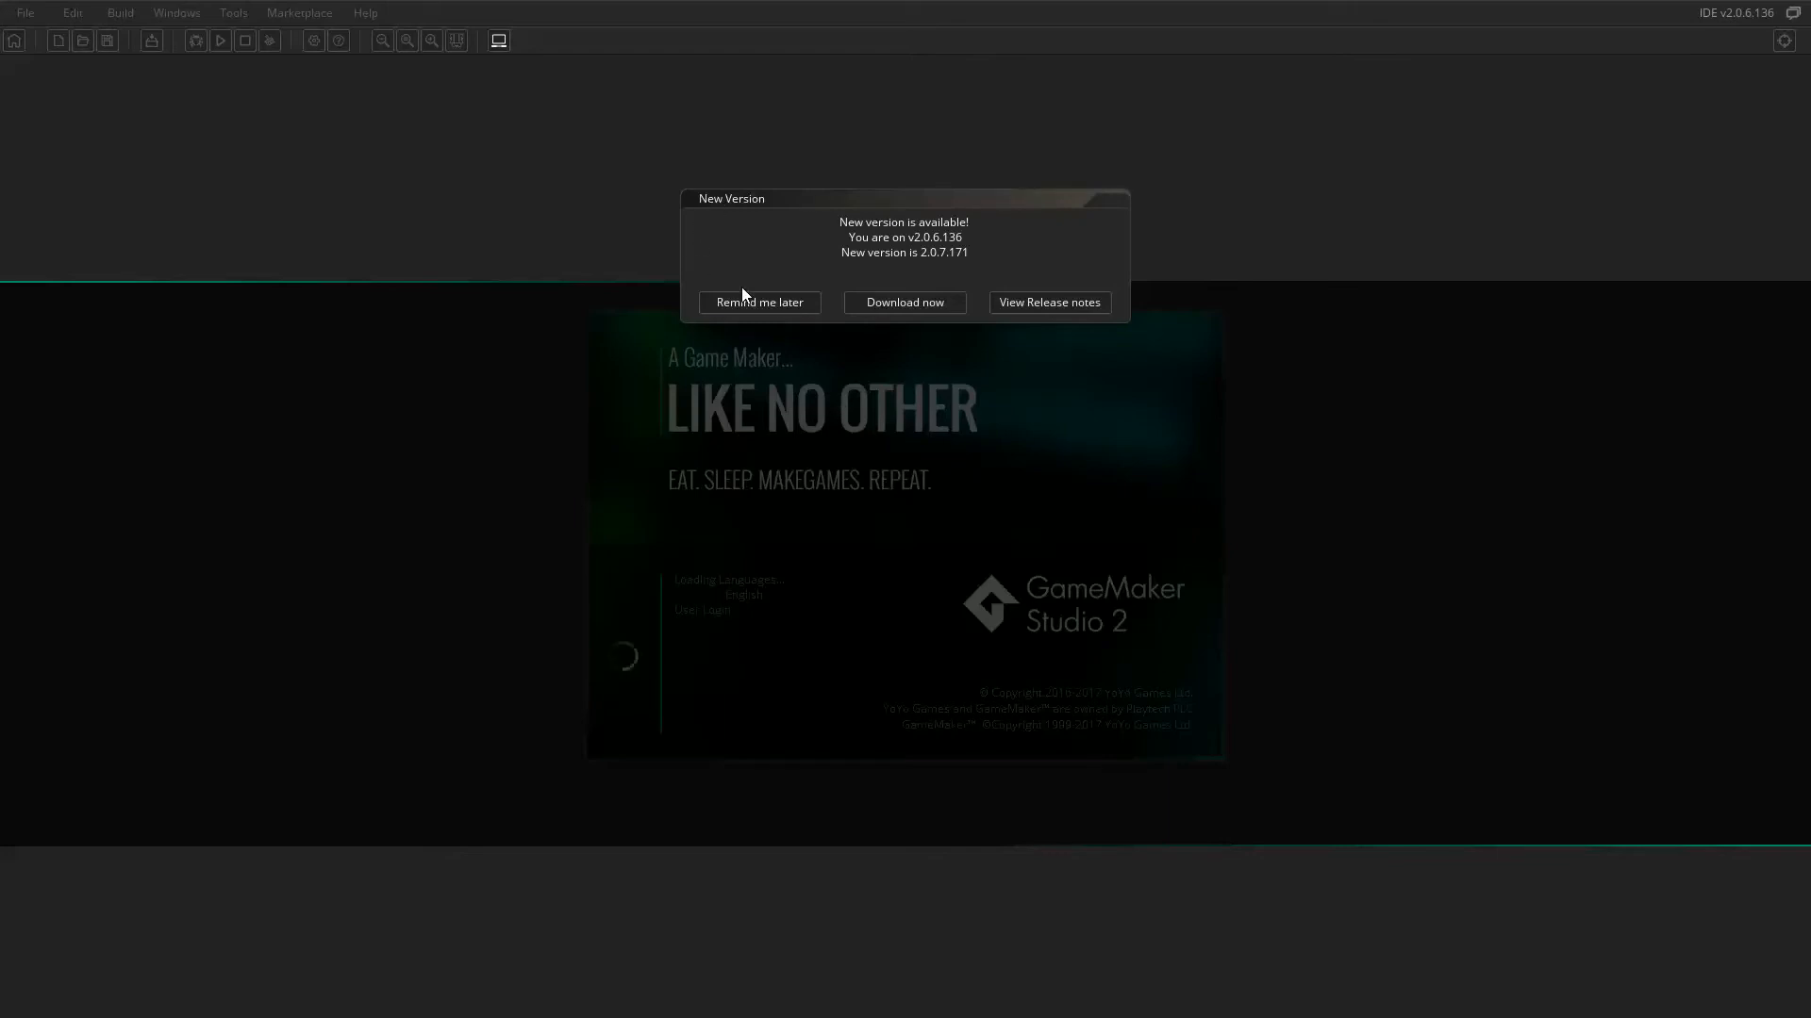
pyautogui.click(722, 302)
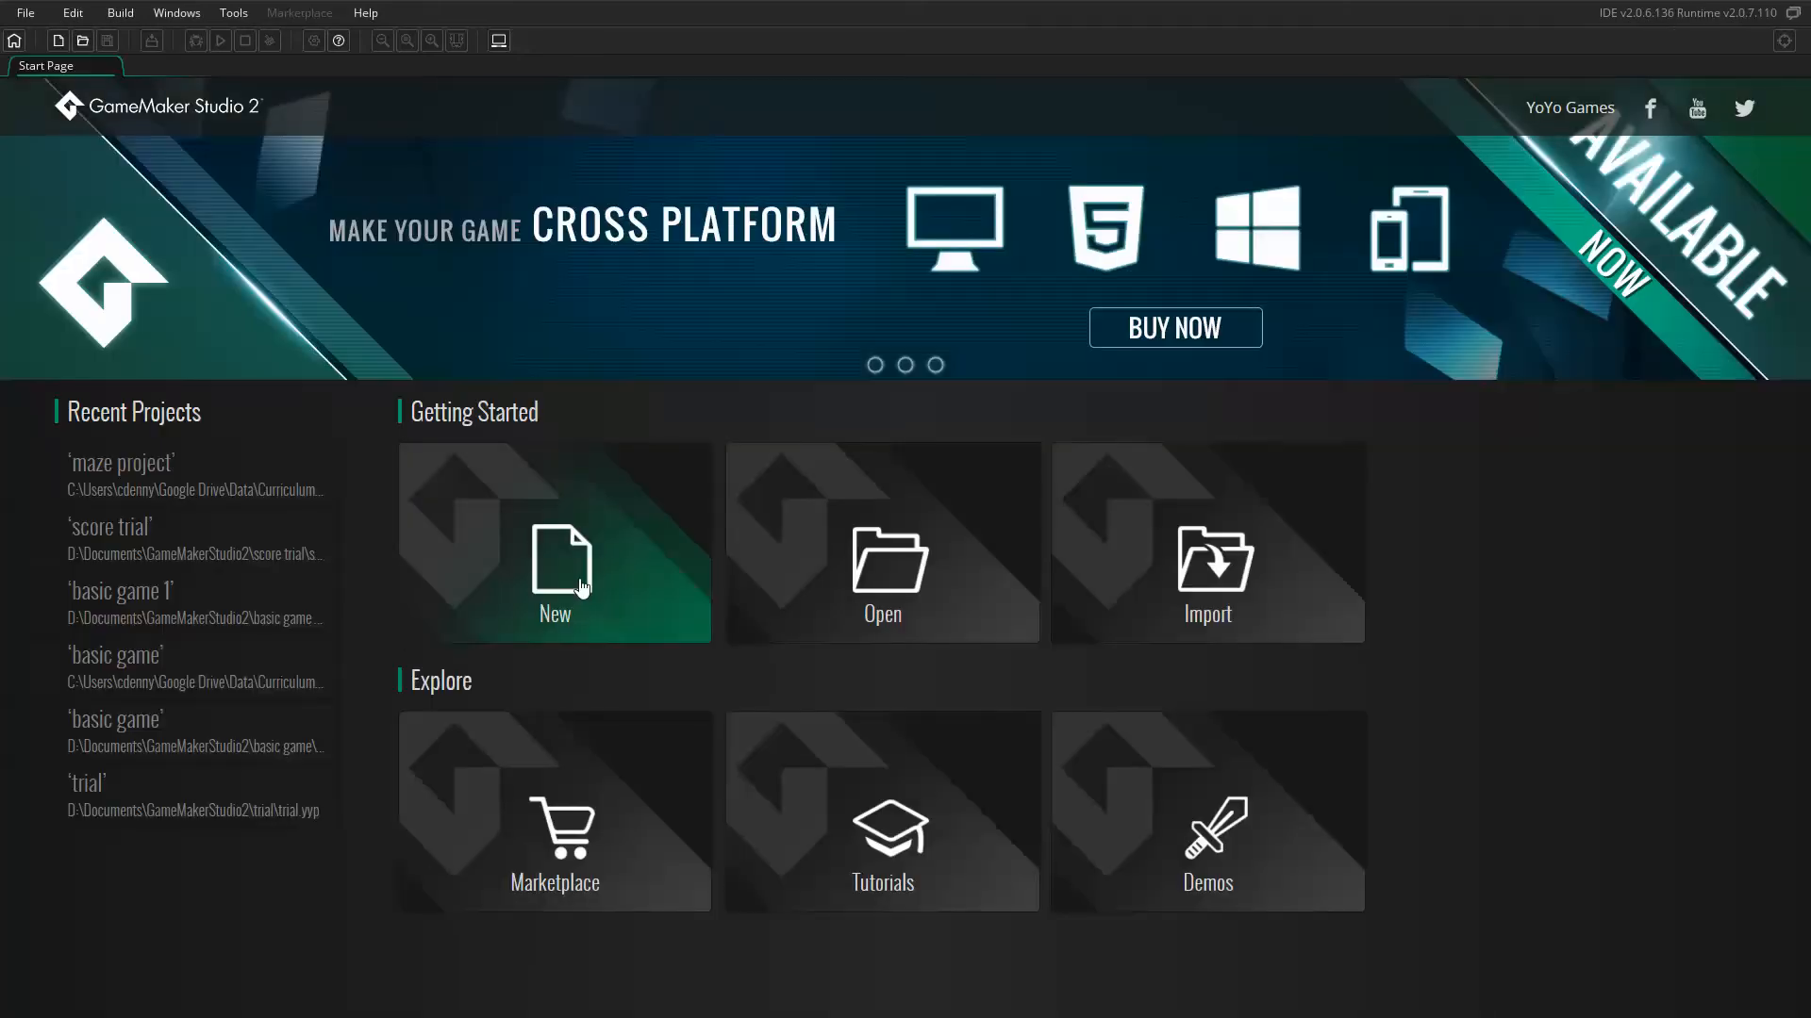
# - Create a new Drag and Drop project named maze1 in the GameMakerStudio2 folder
pyautogui.click(569, 584)
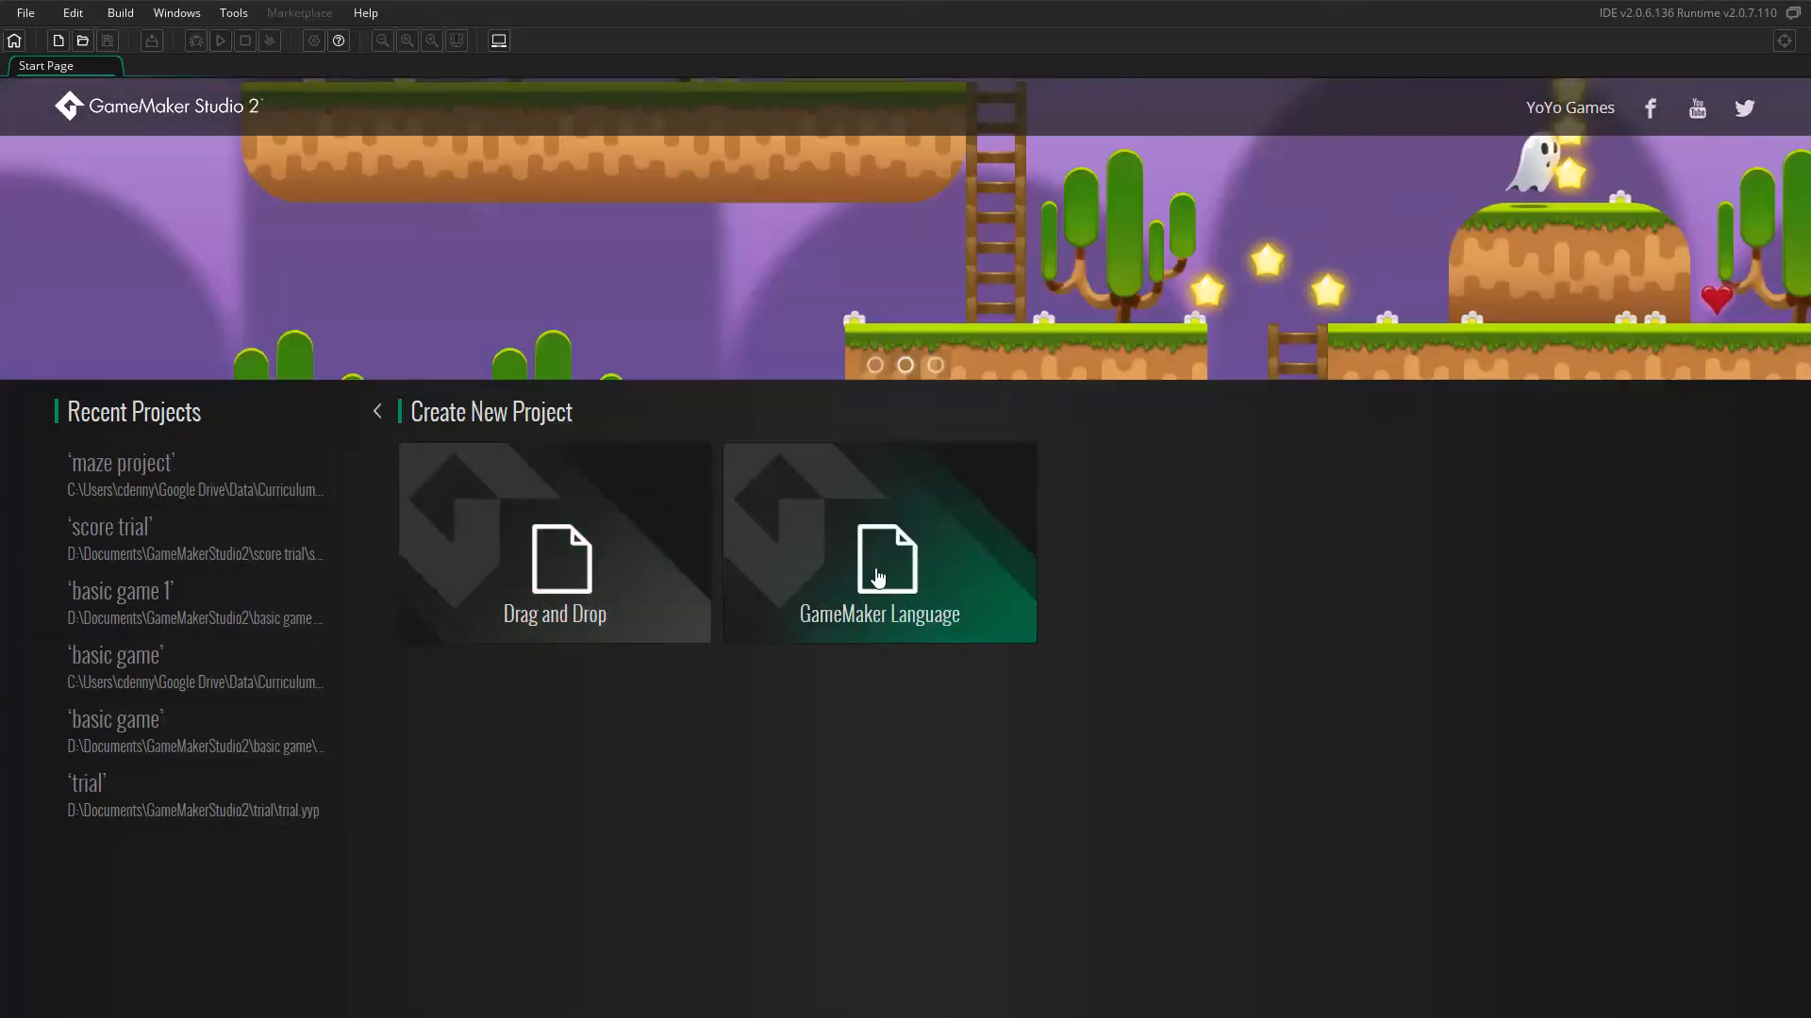
pyautogui.click(568, 560)
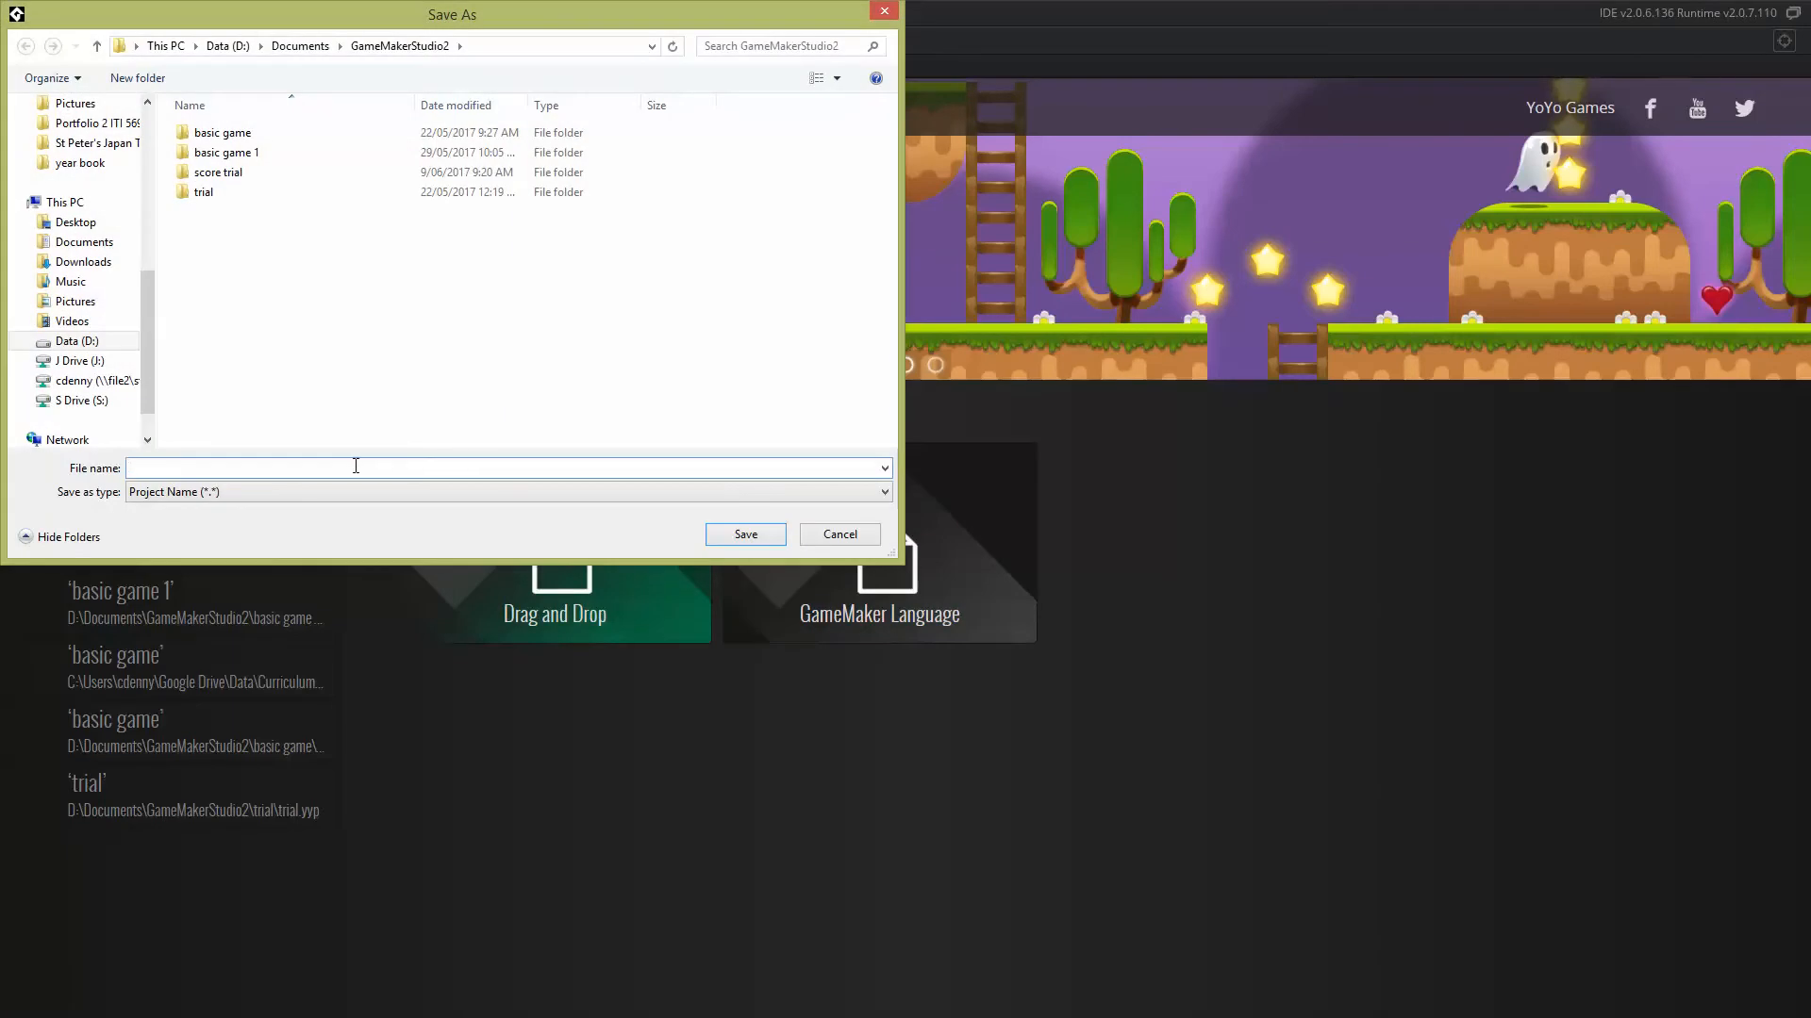
pyautogui.write('maze1')
pyautogui.click(713, 535)
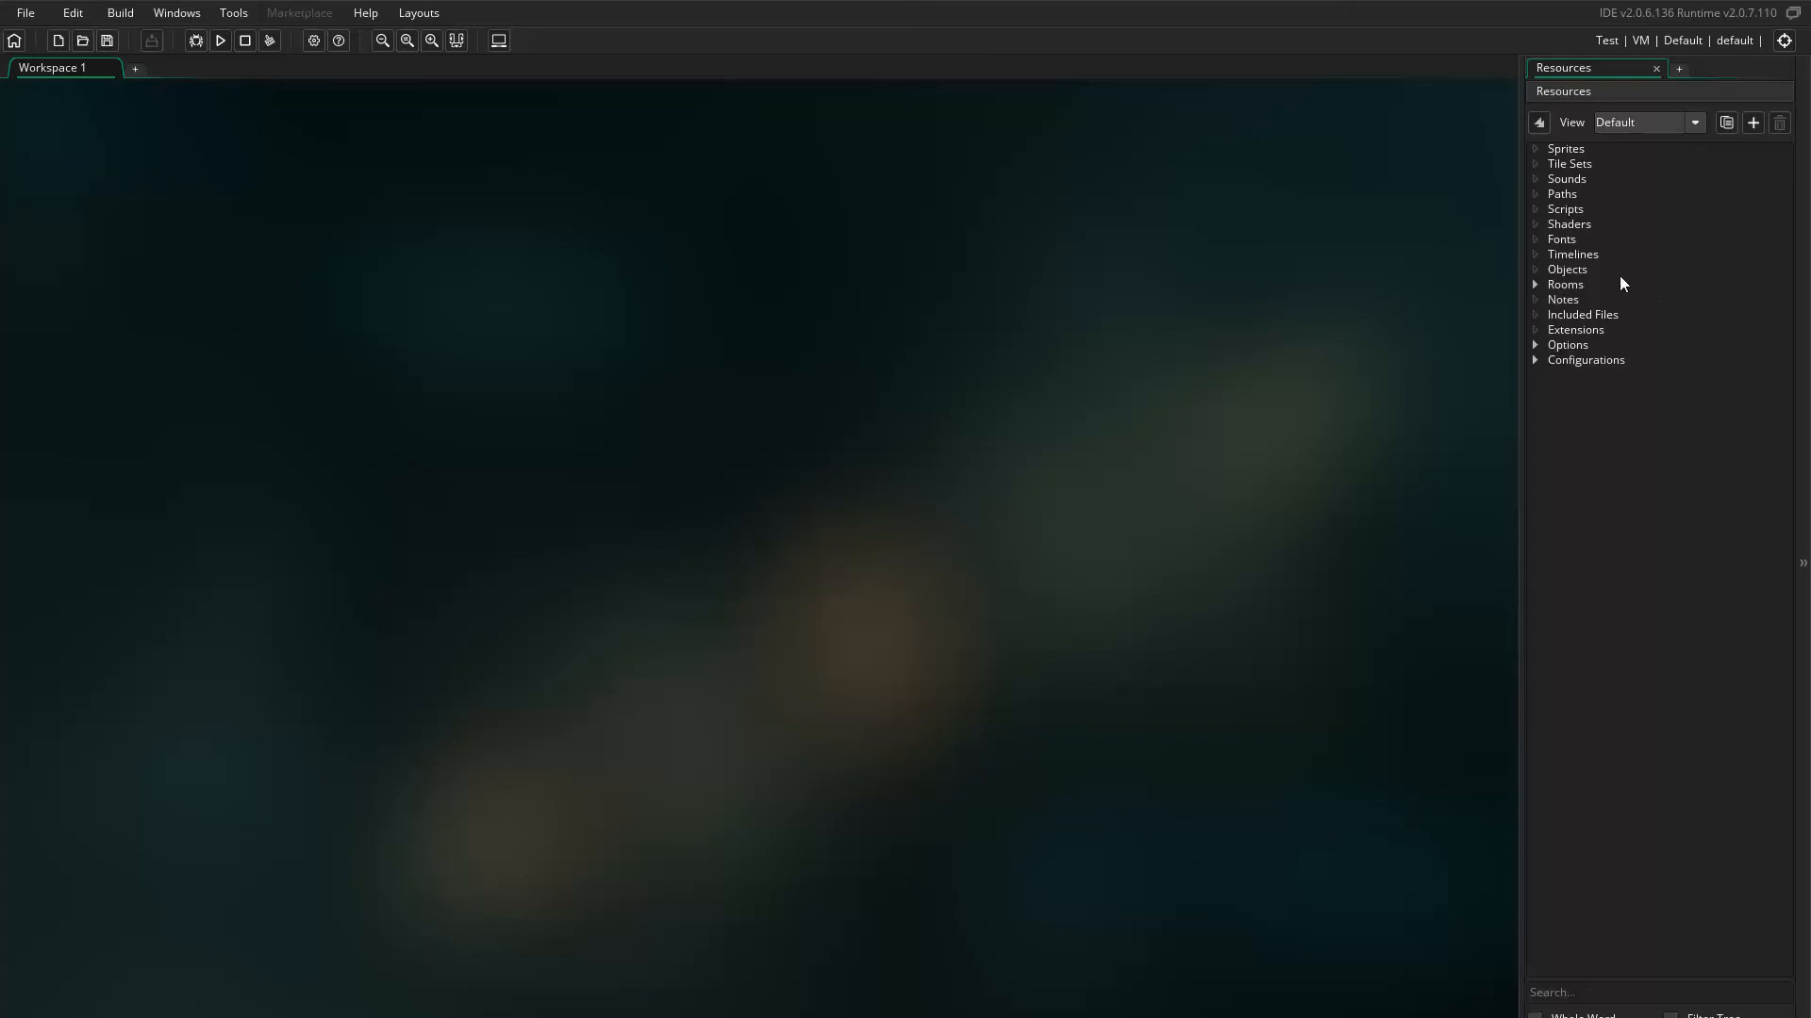
# - Expand the Rooms resources and select room0
pyautogui.click(1533, 284)
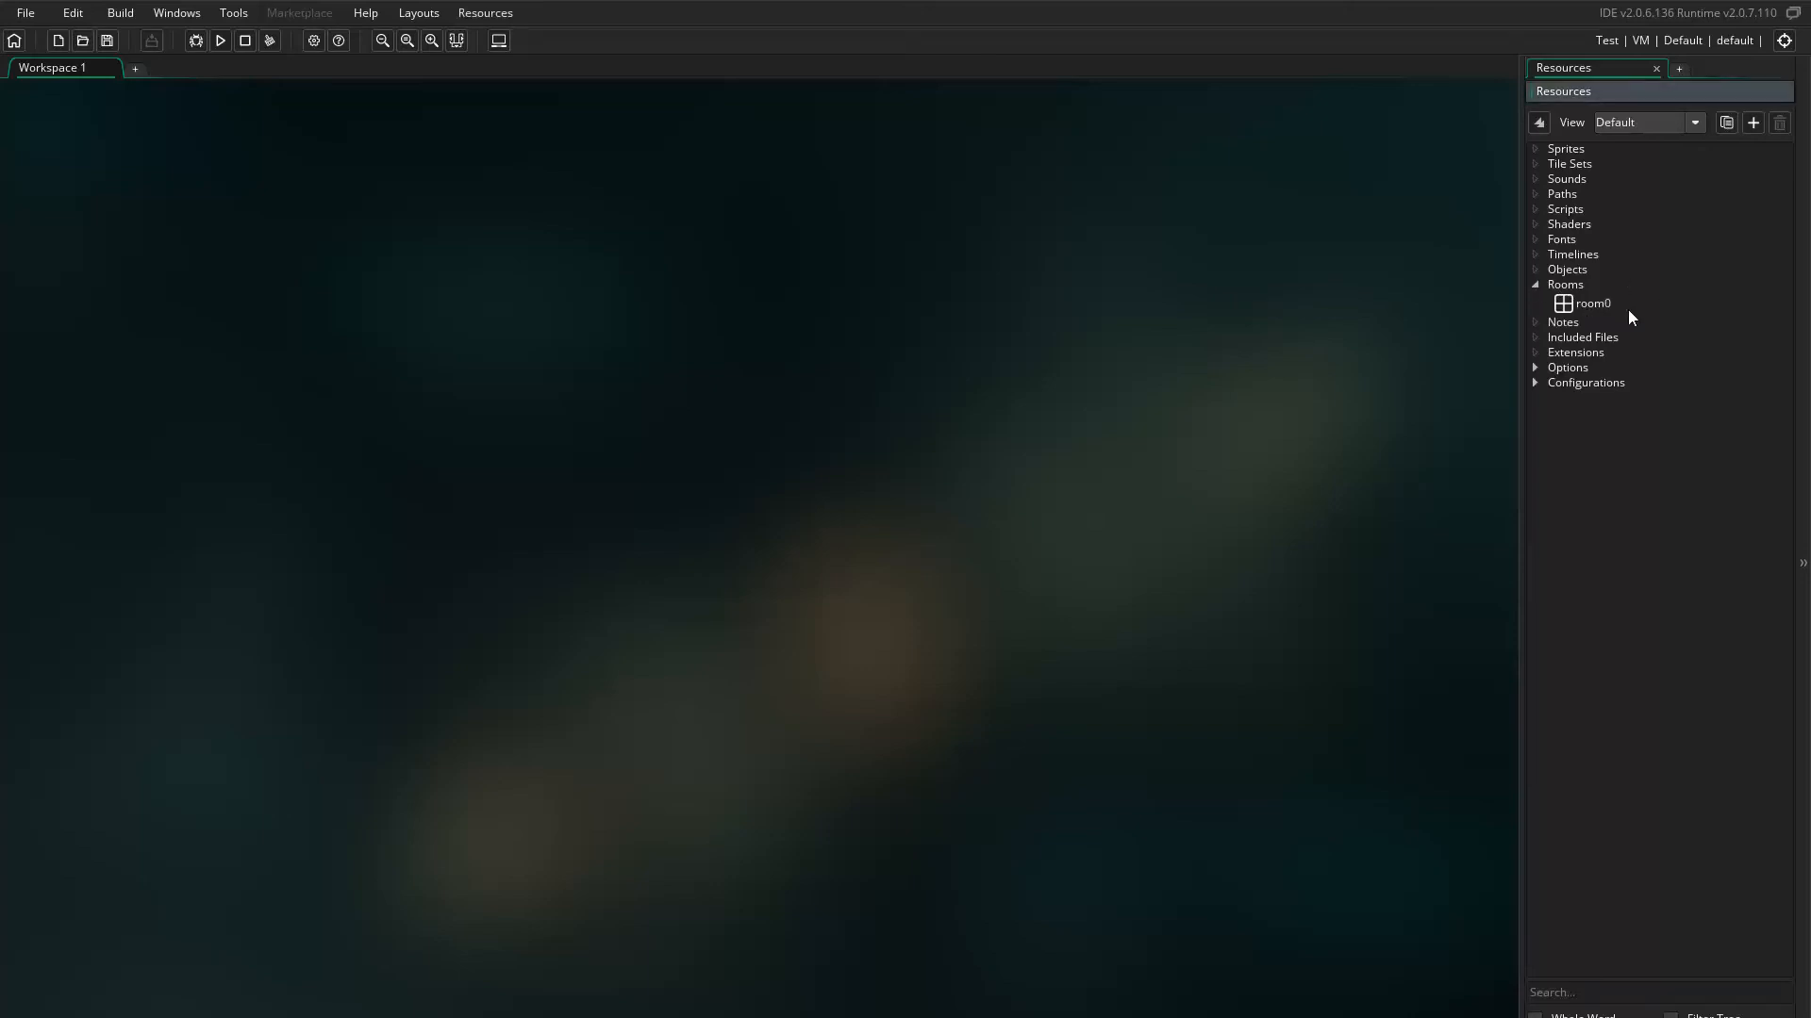
pyautogui.click(1583, 304)
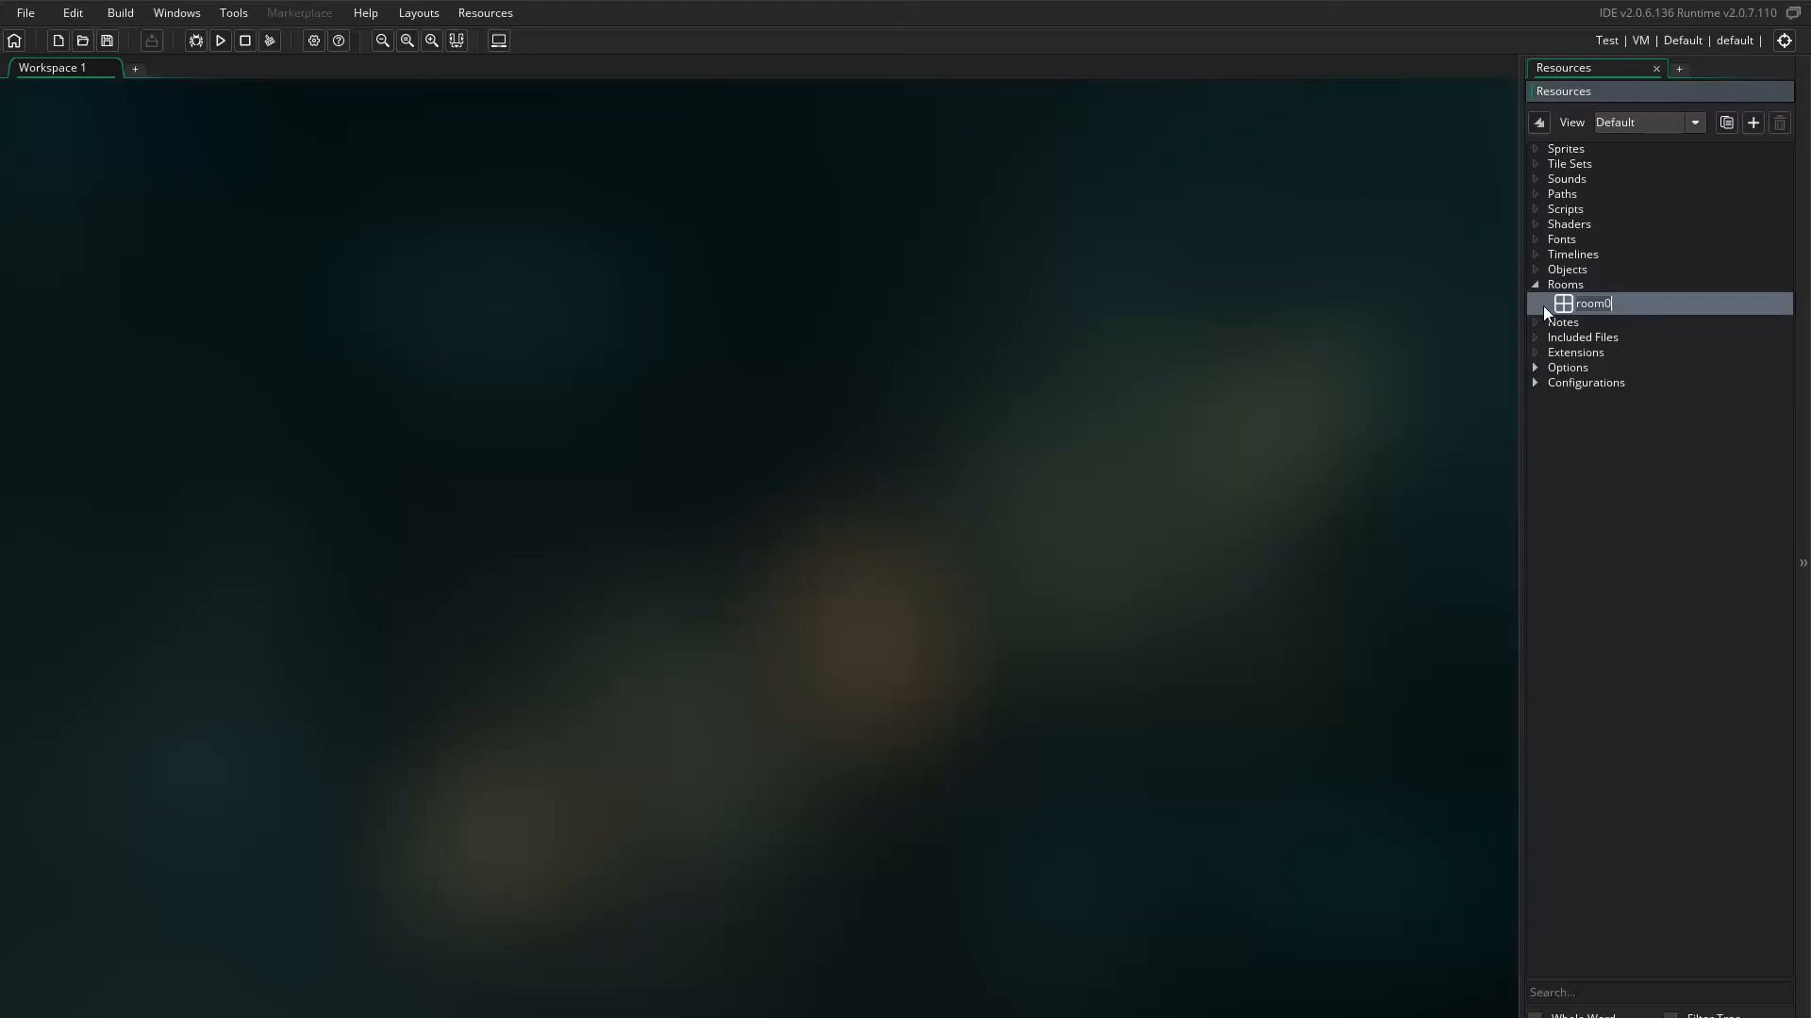
# - Create a new sprite and browse for its import image in the Google Drive folder Data > Game On > res011 > Sprites > various
pyautogui.rightClick(1565, 150)
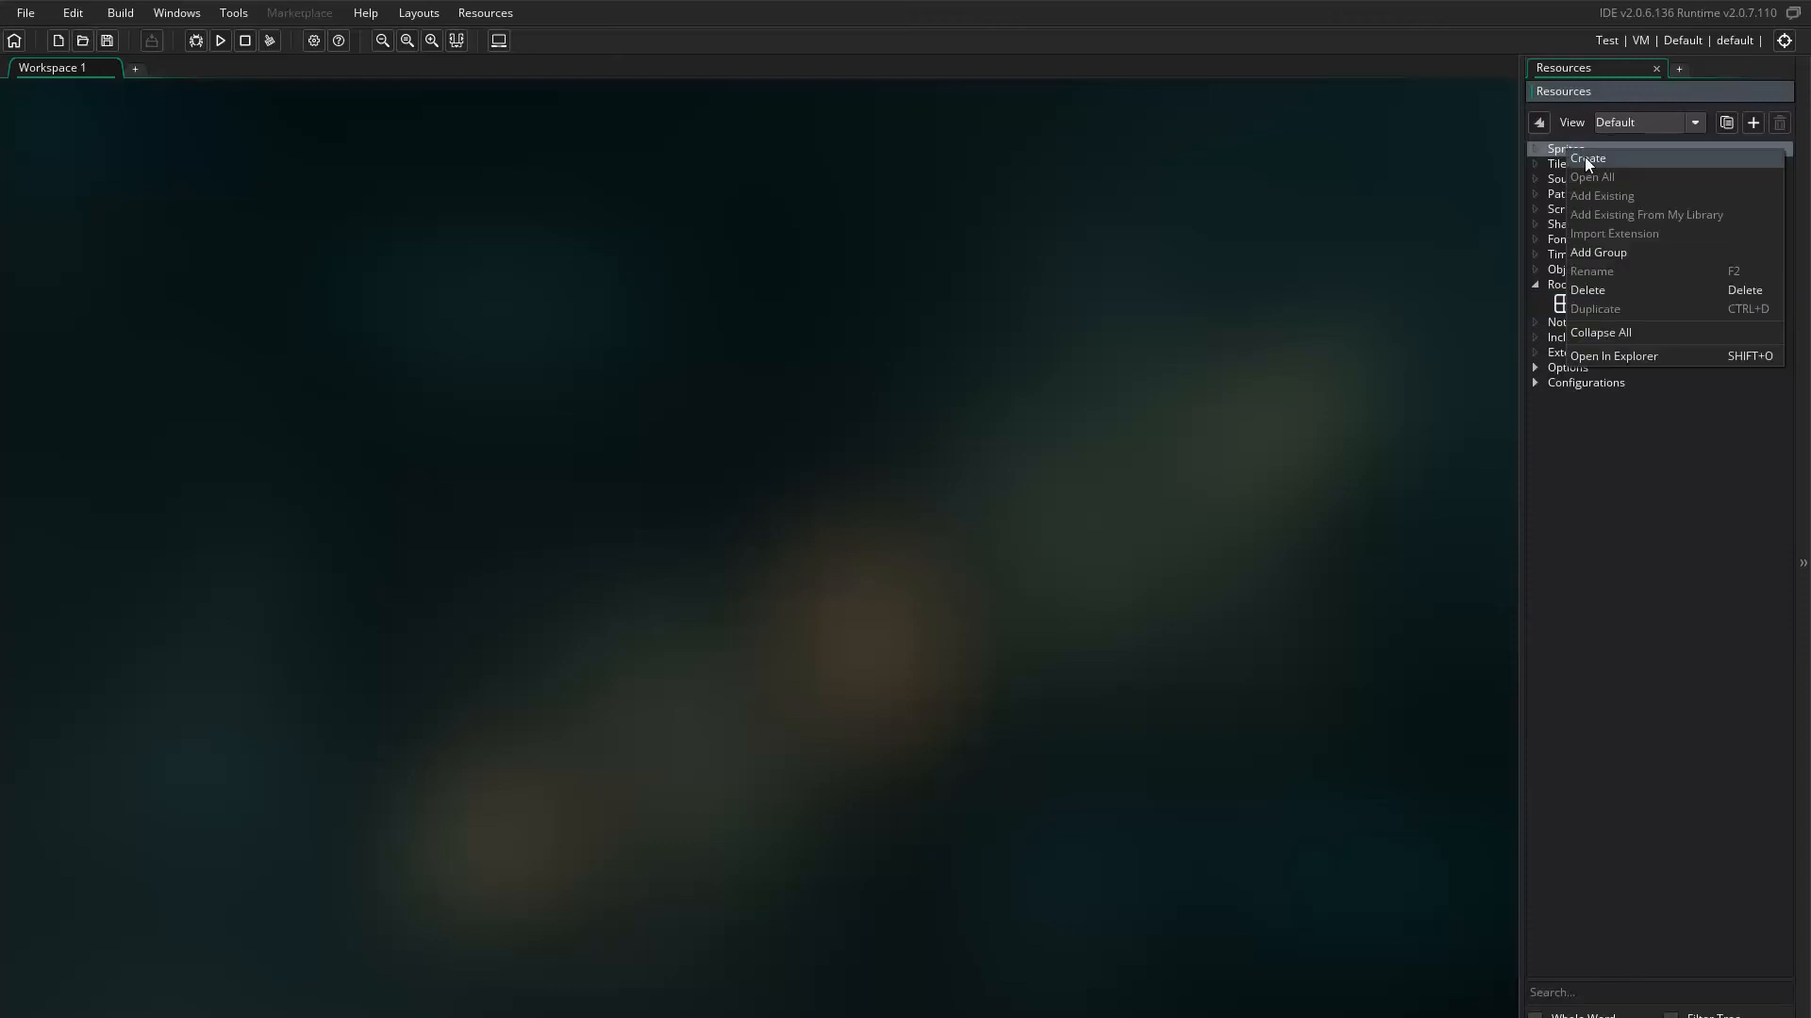
pyautogui.click(1586, 157)
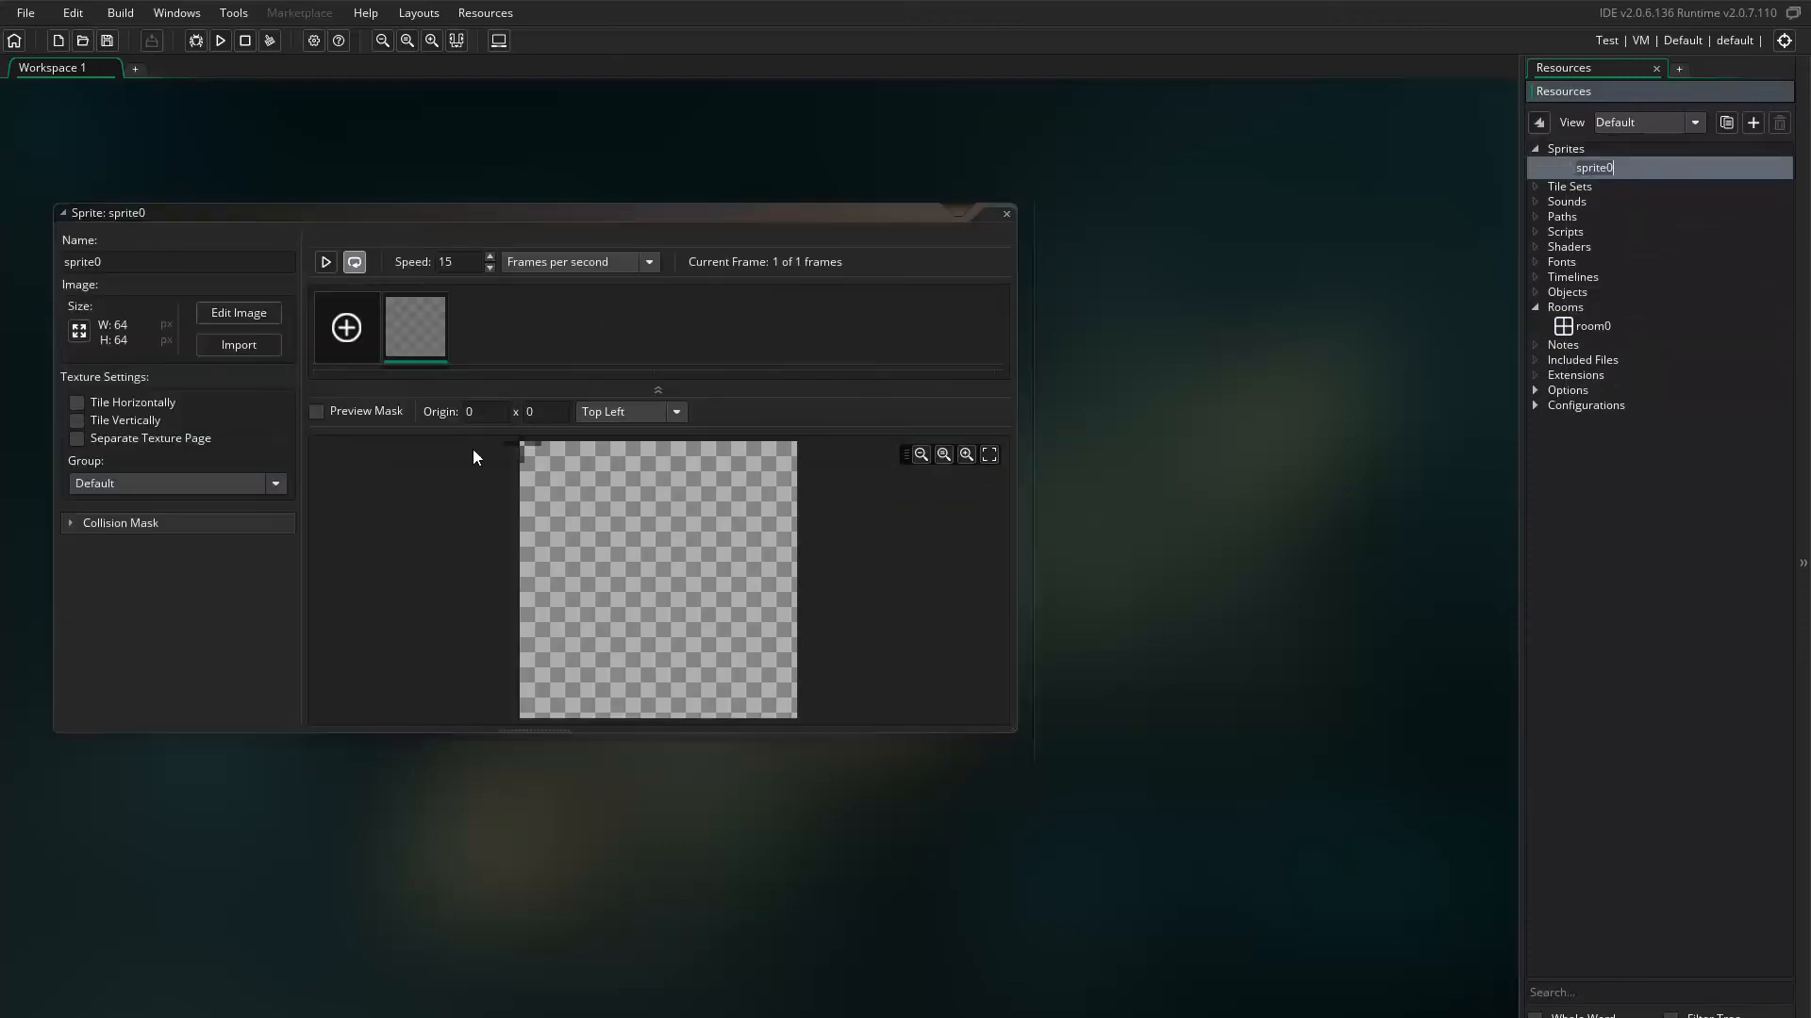
pyautogui.click(239, 349)
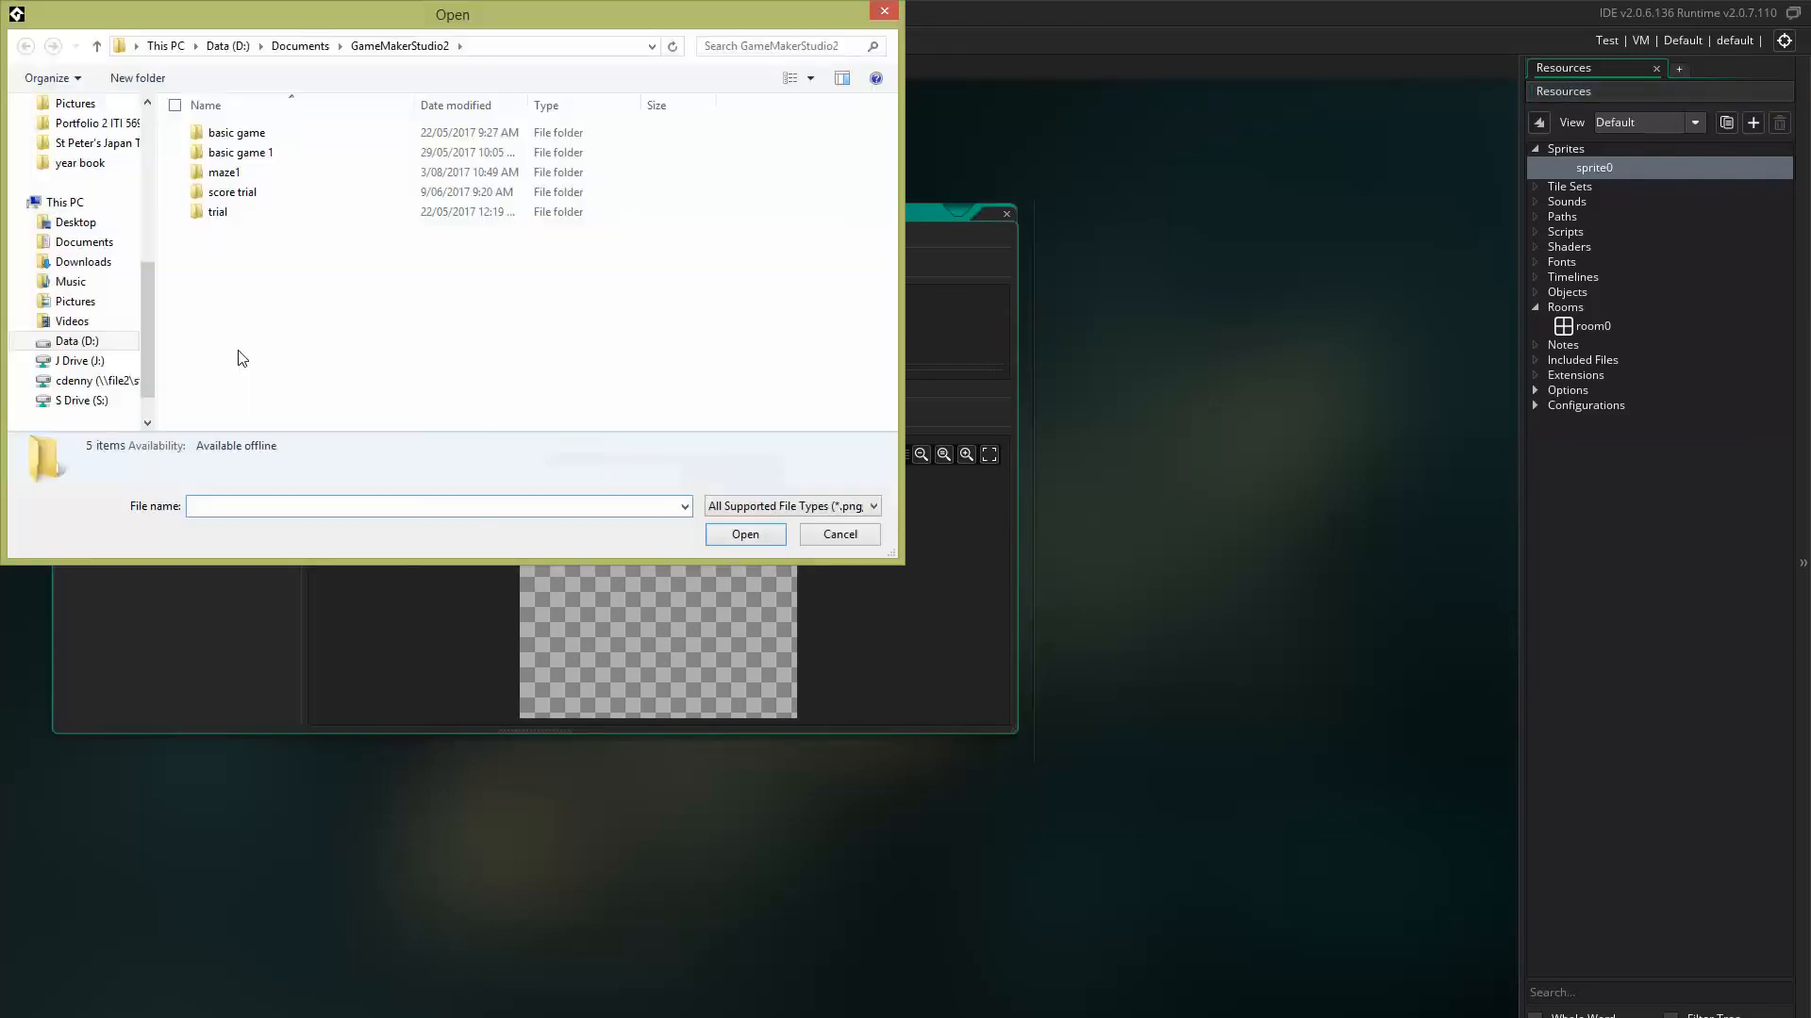
pyautogui.click(147, 125)
pyautogui.click(145, 121)
pyautogui.click(93, 154)
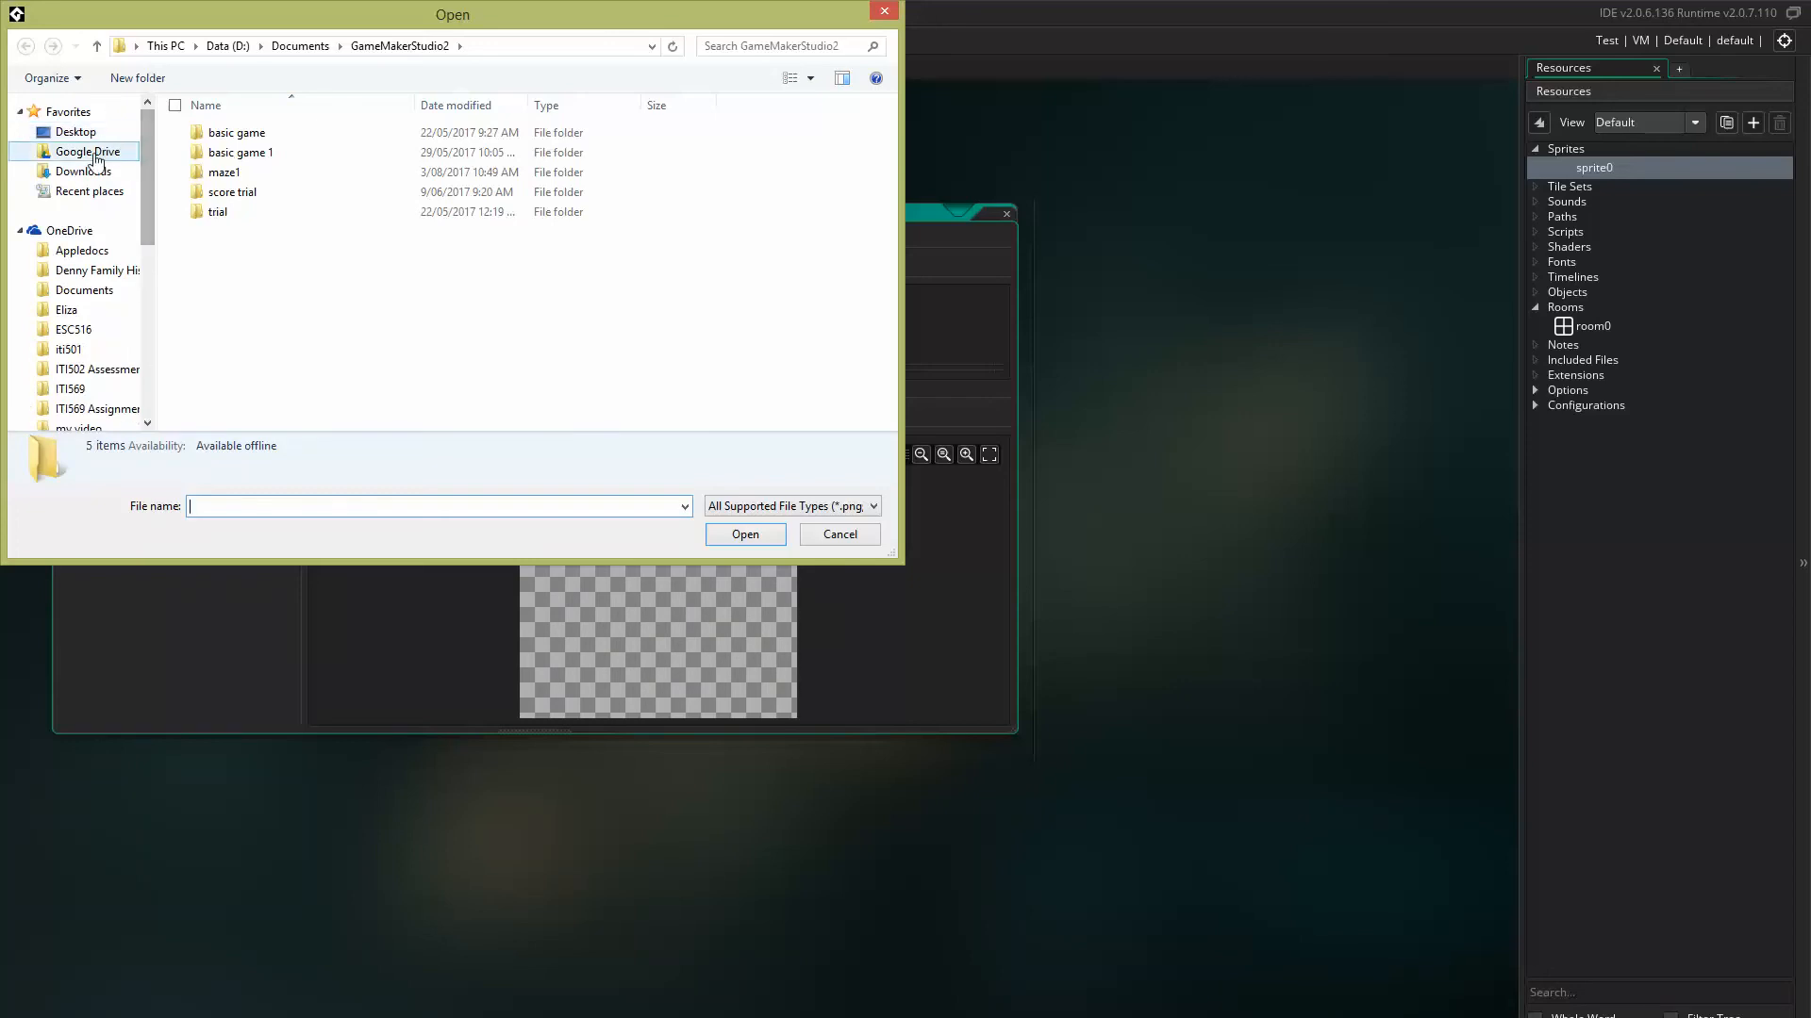
pyautogui.doubleClick(232, 156)
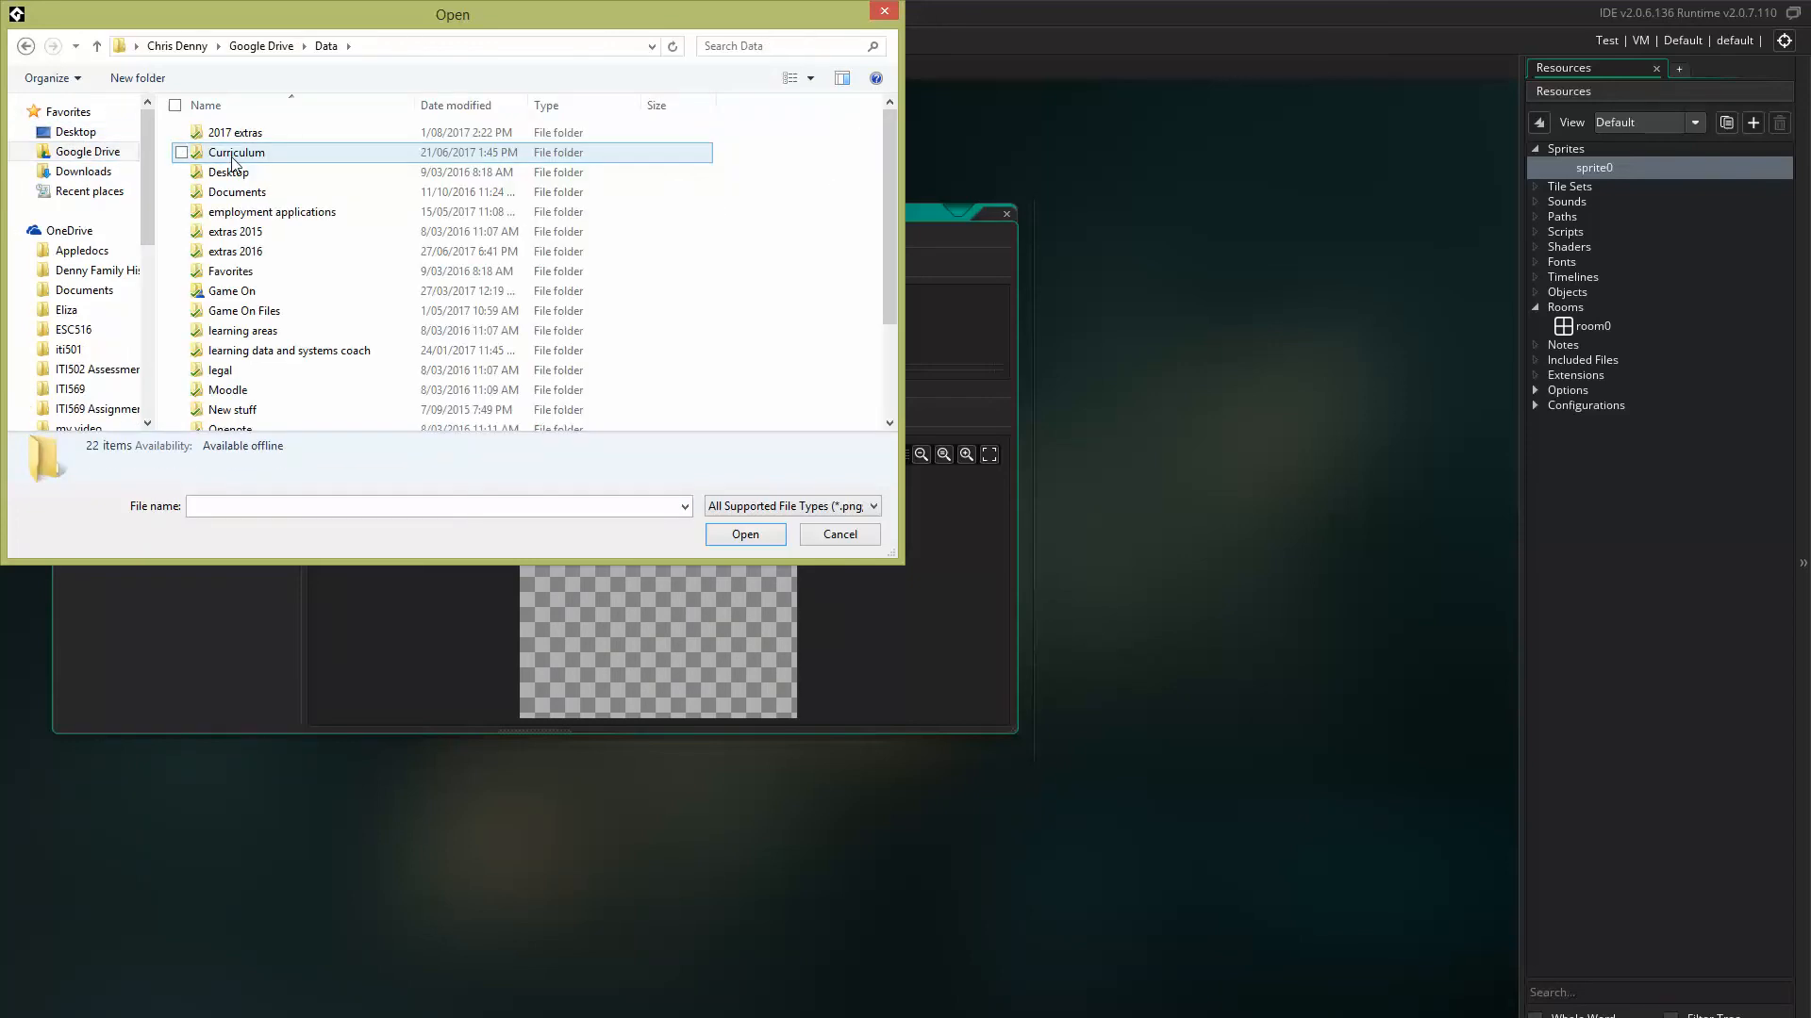
pyautogui.doubleClick(247, 292)
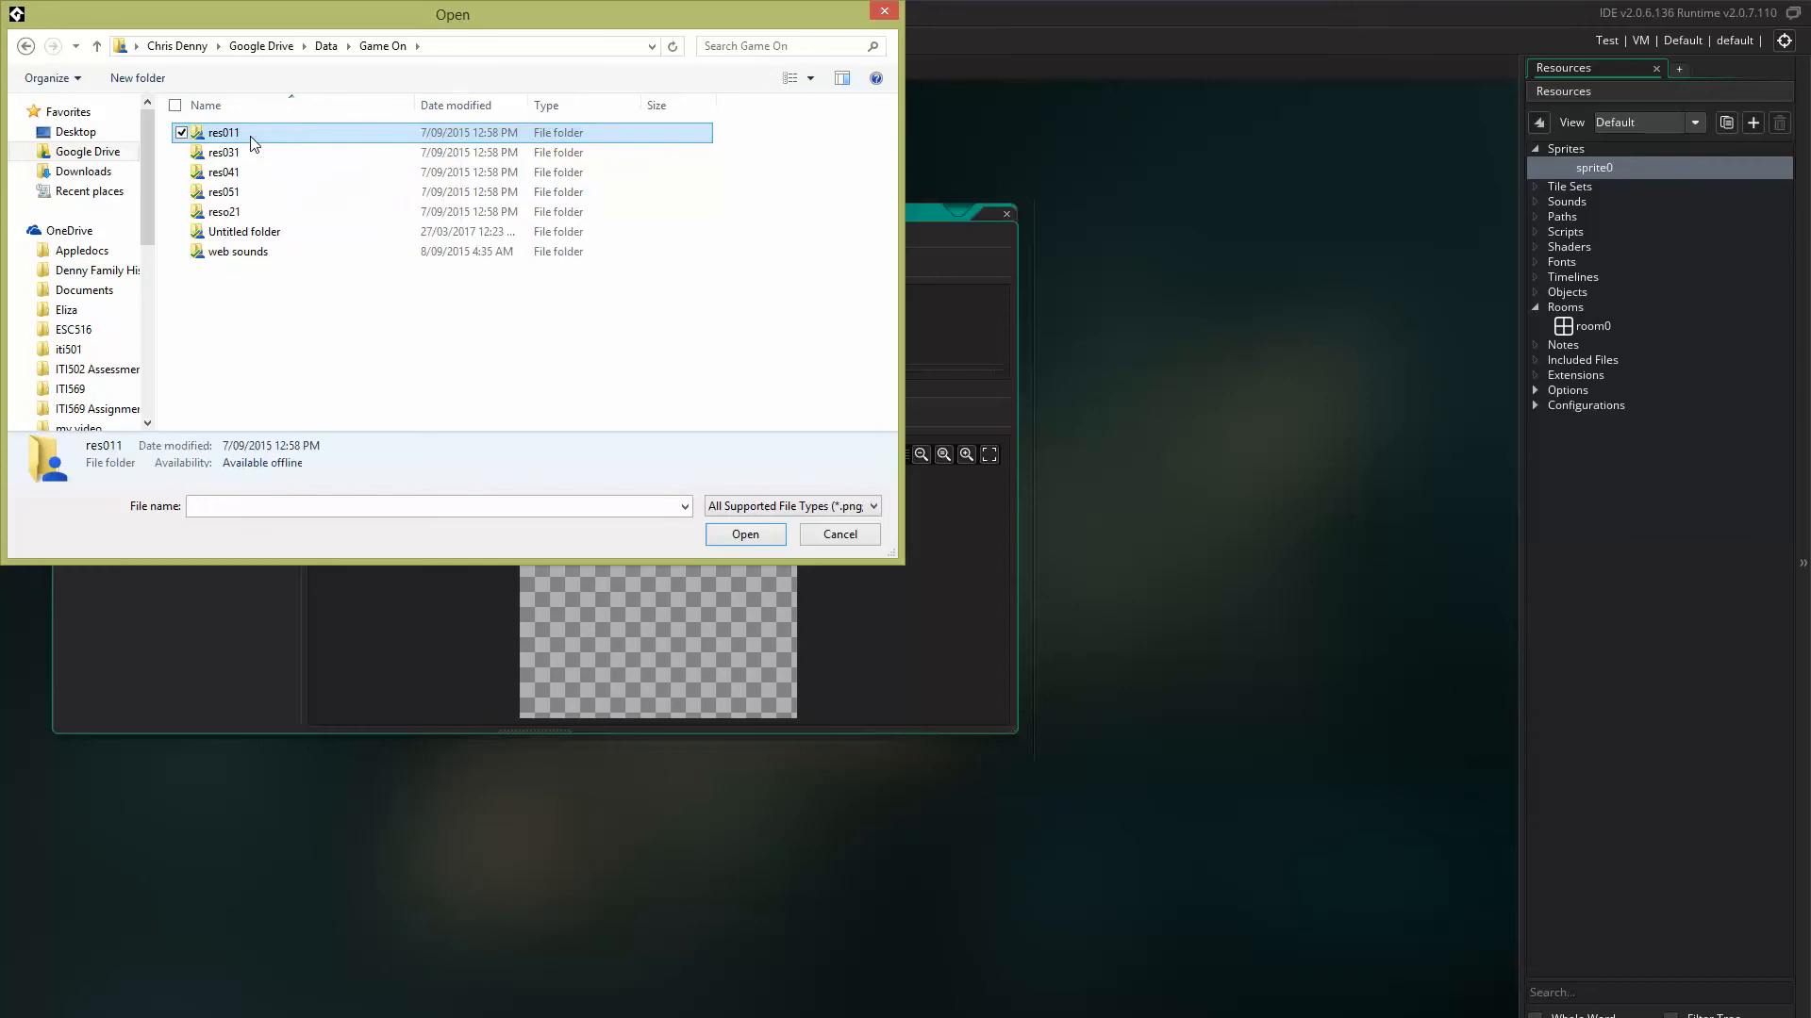
pyautogui.doubleClick(251, 141)
pyautogui.doubleClick(232, 174)
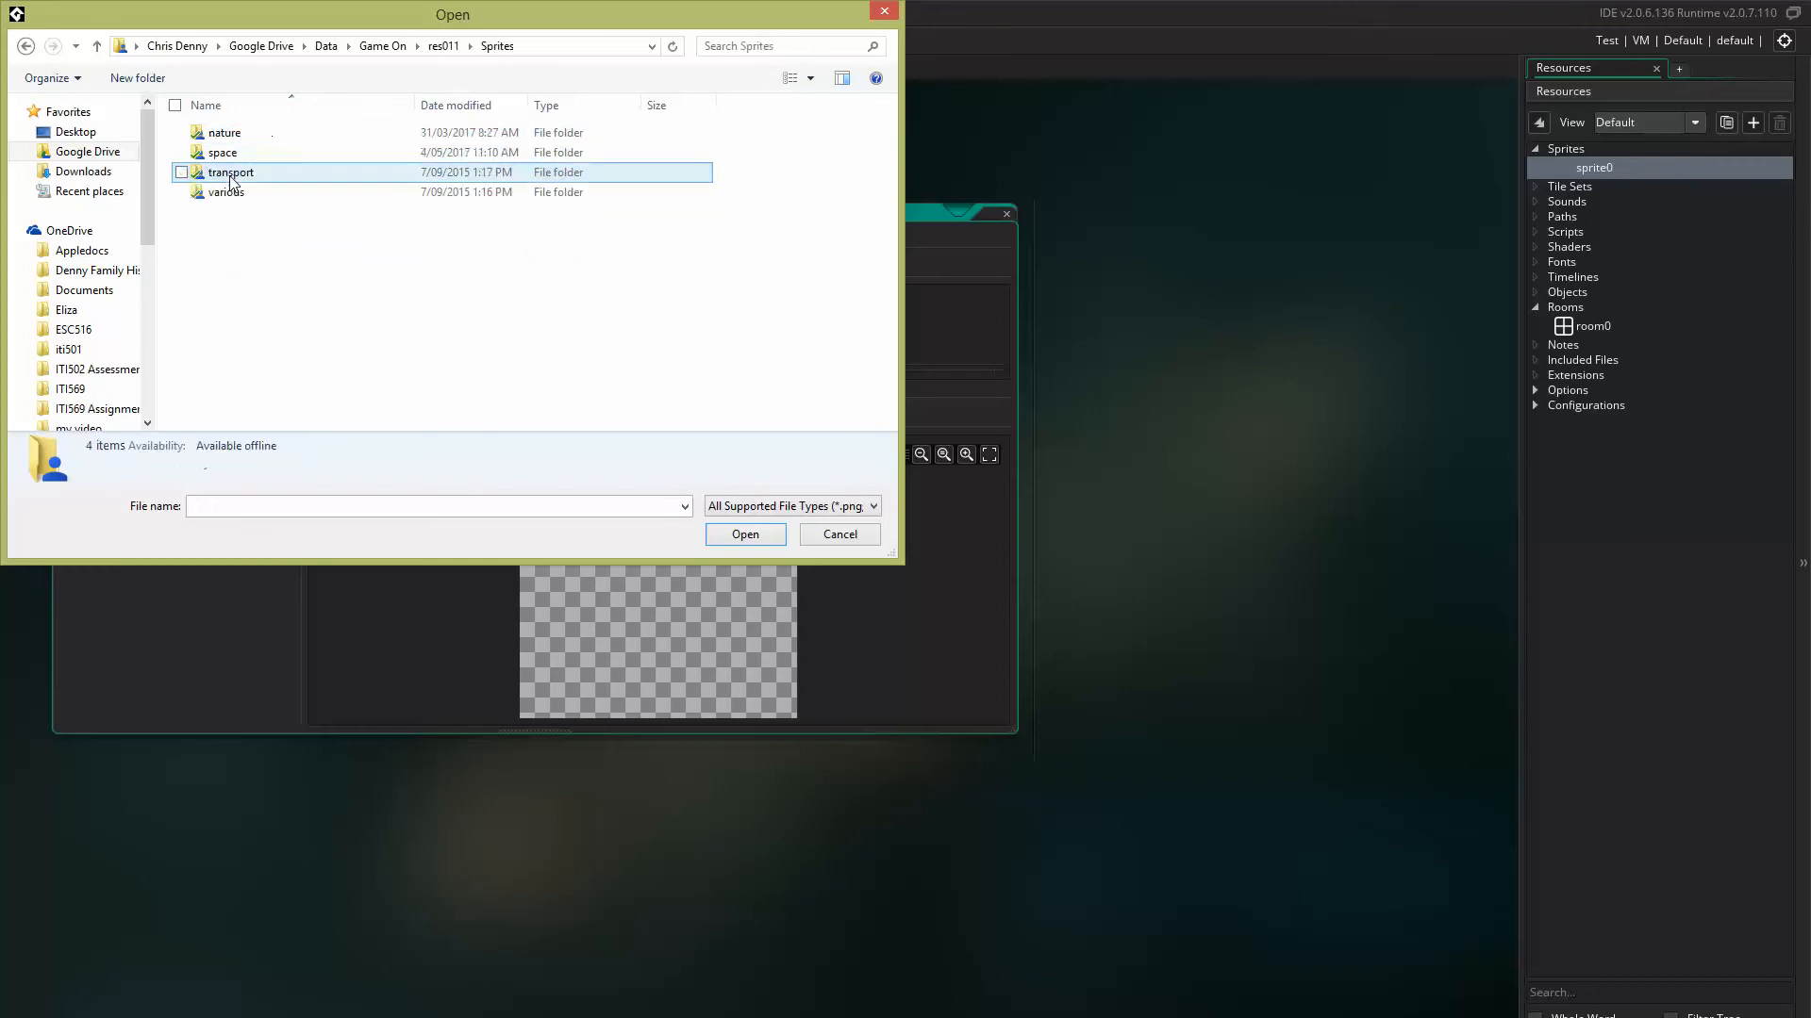
pyautogui.doubleClick(226, 192)
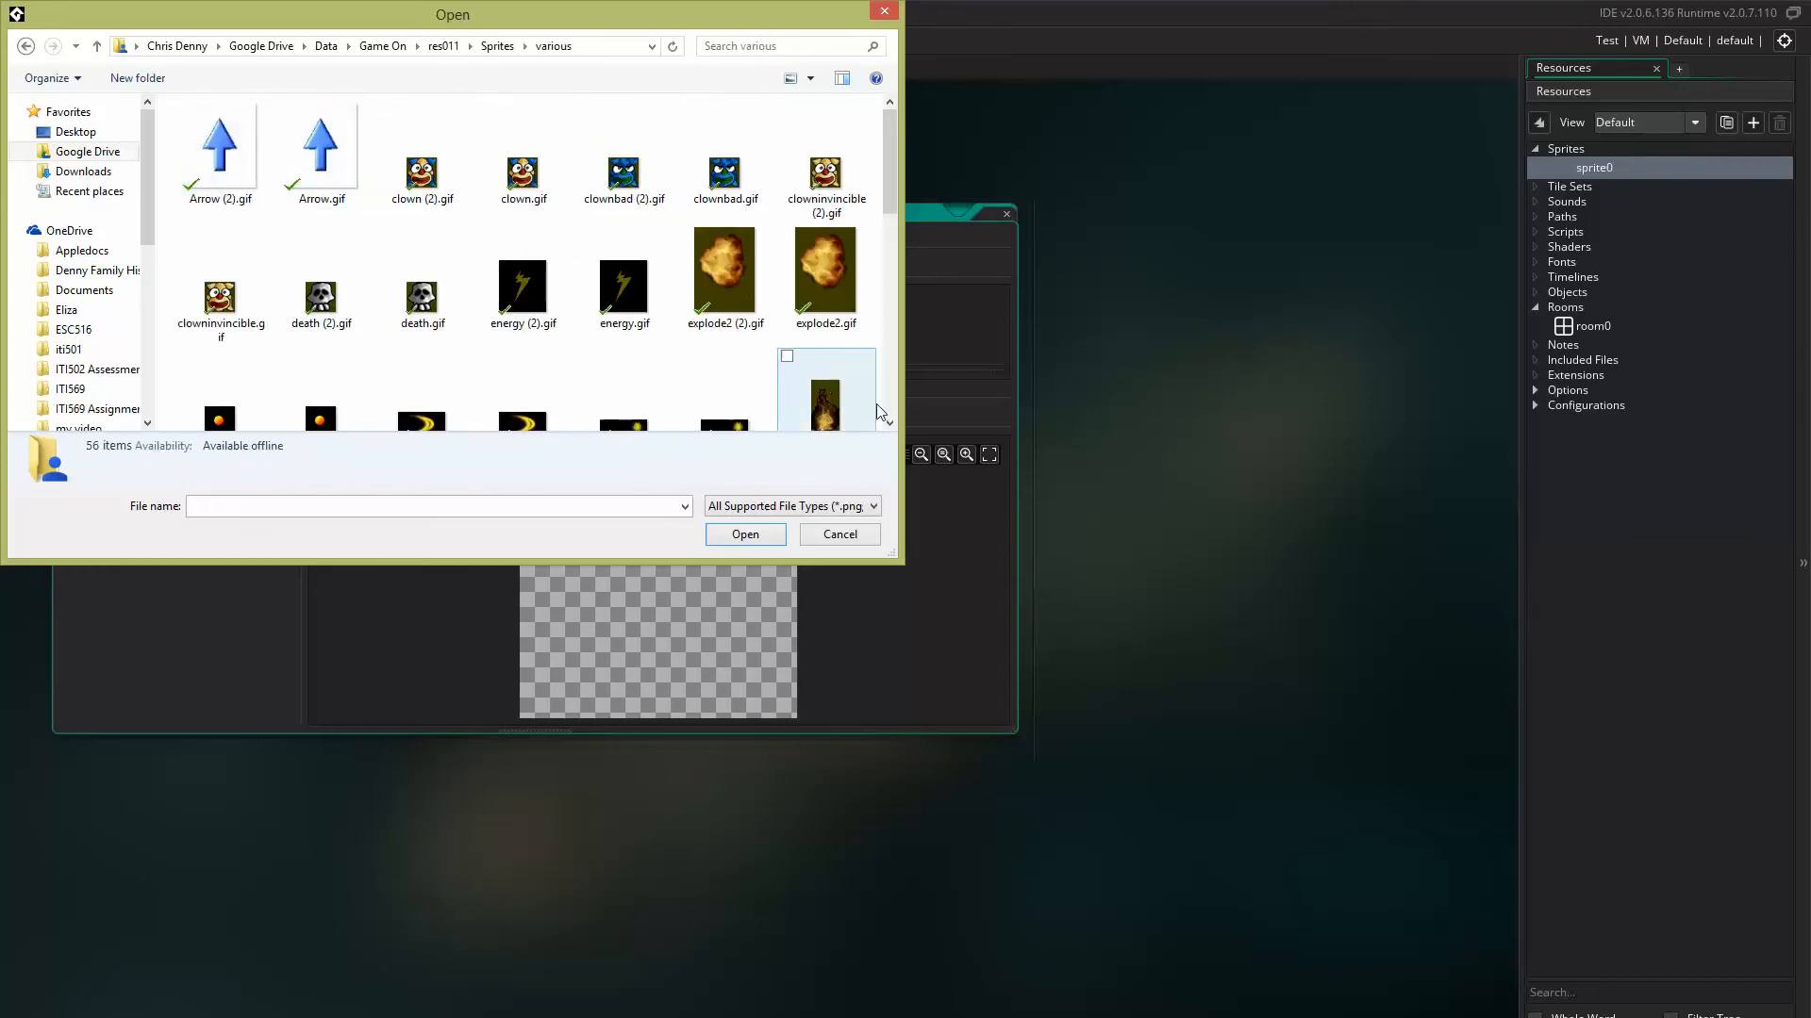
# - Import snowman.ico as the new sprite's image and accept the non-undoable import
pyautogui.scroll(-5, 885, 400)
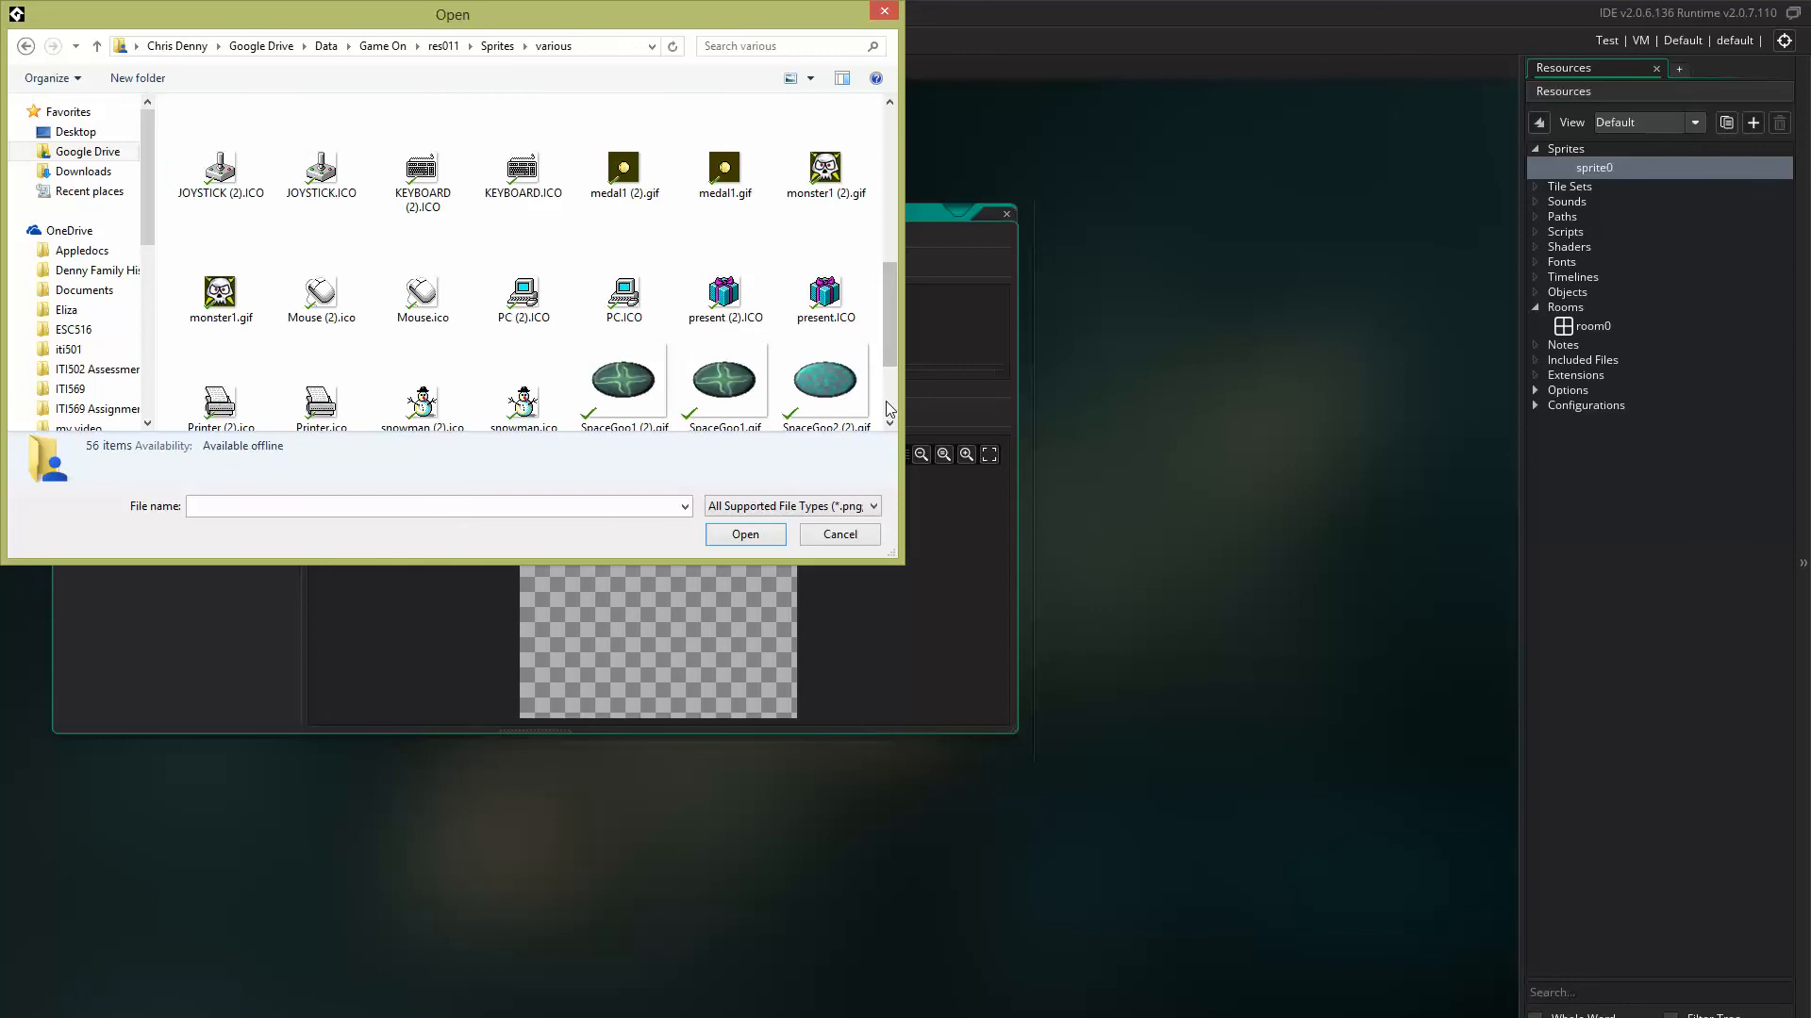
pyautogui.doubleClick(513, 401)
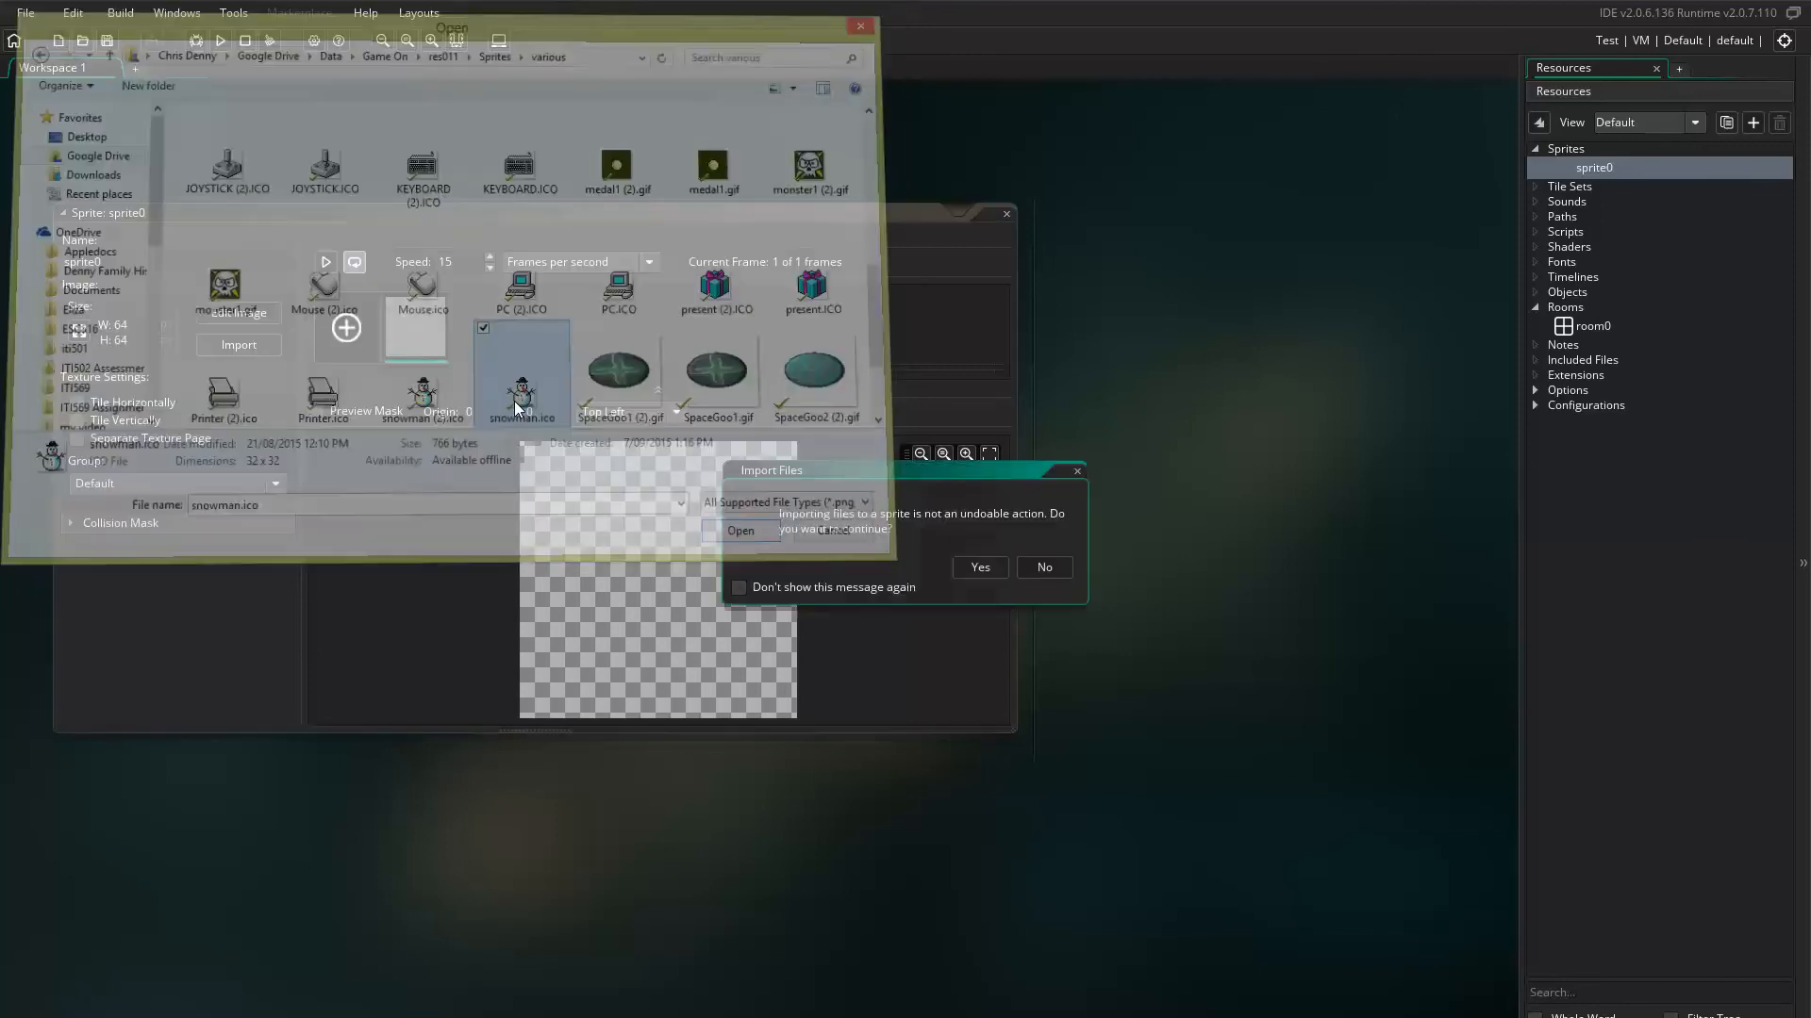
pyautogui.click(977, 567)
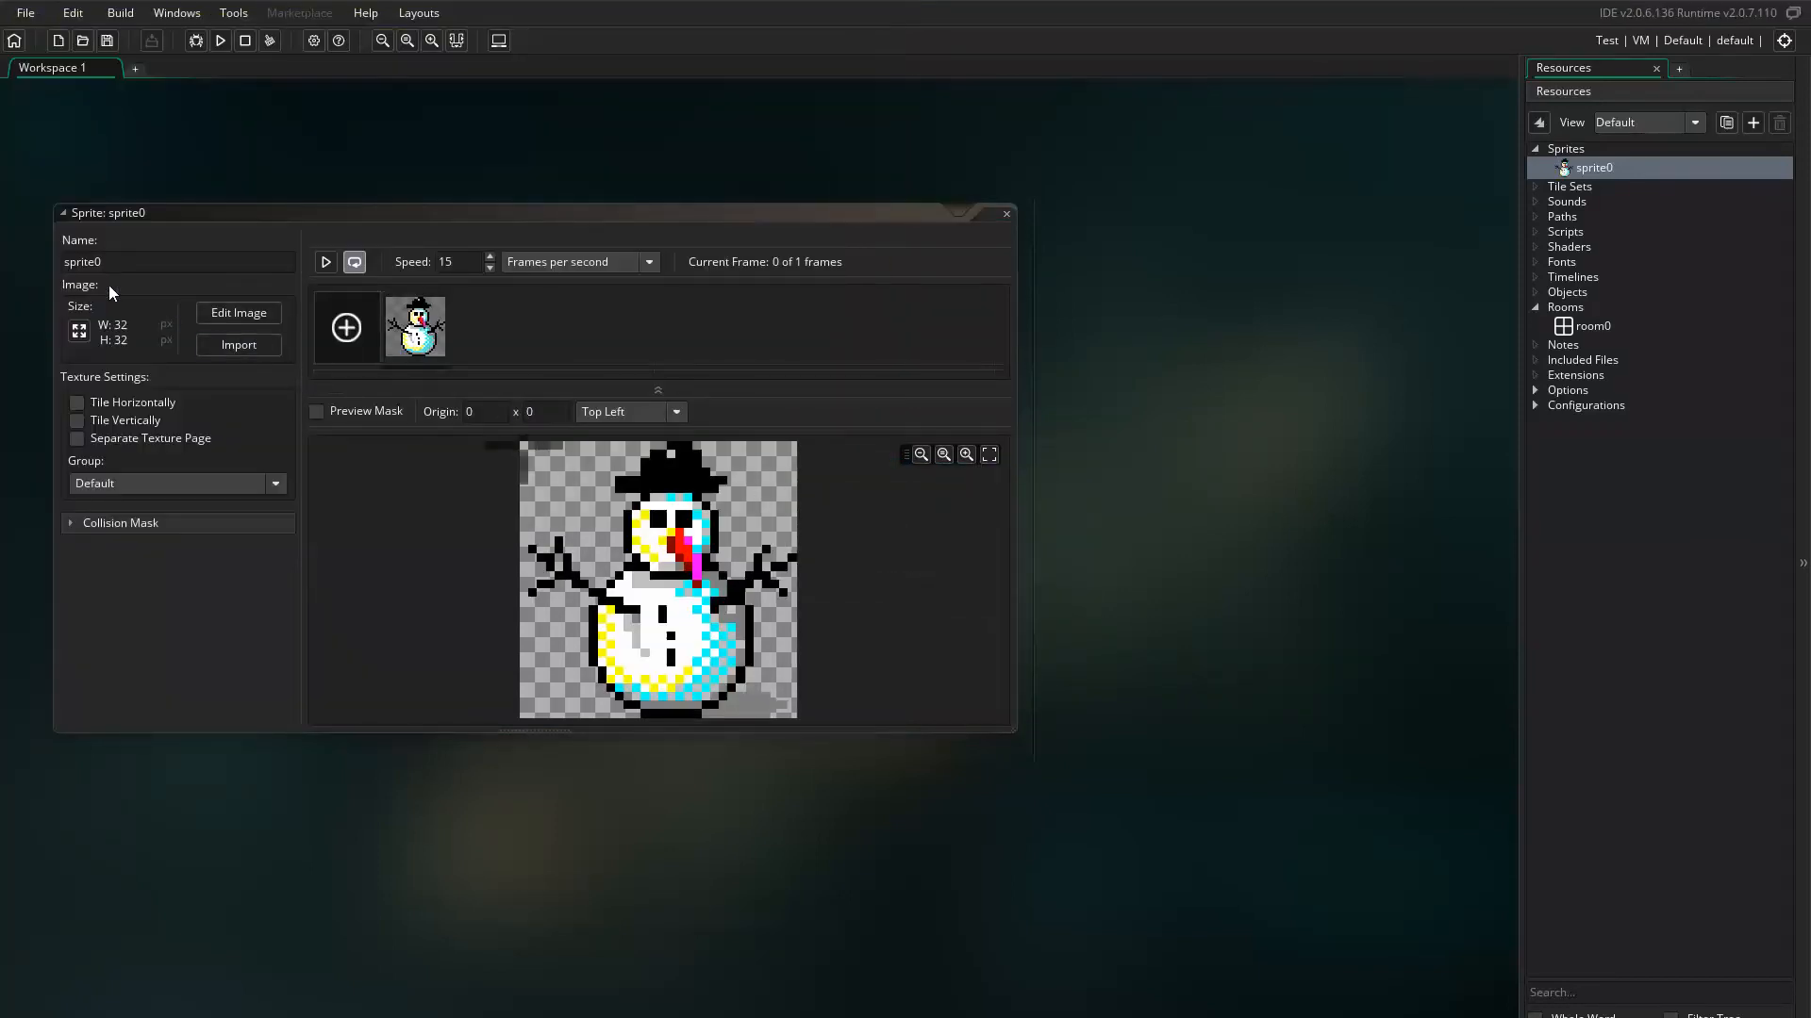
# - Rename the snowman sprite to spr_snowman and close its editor
pyautogui.click(109, 261)
pyautogui.press('BackSpace')
pyautogui.press('BackSpace')
pyautogui.press('BackSpace')
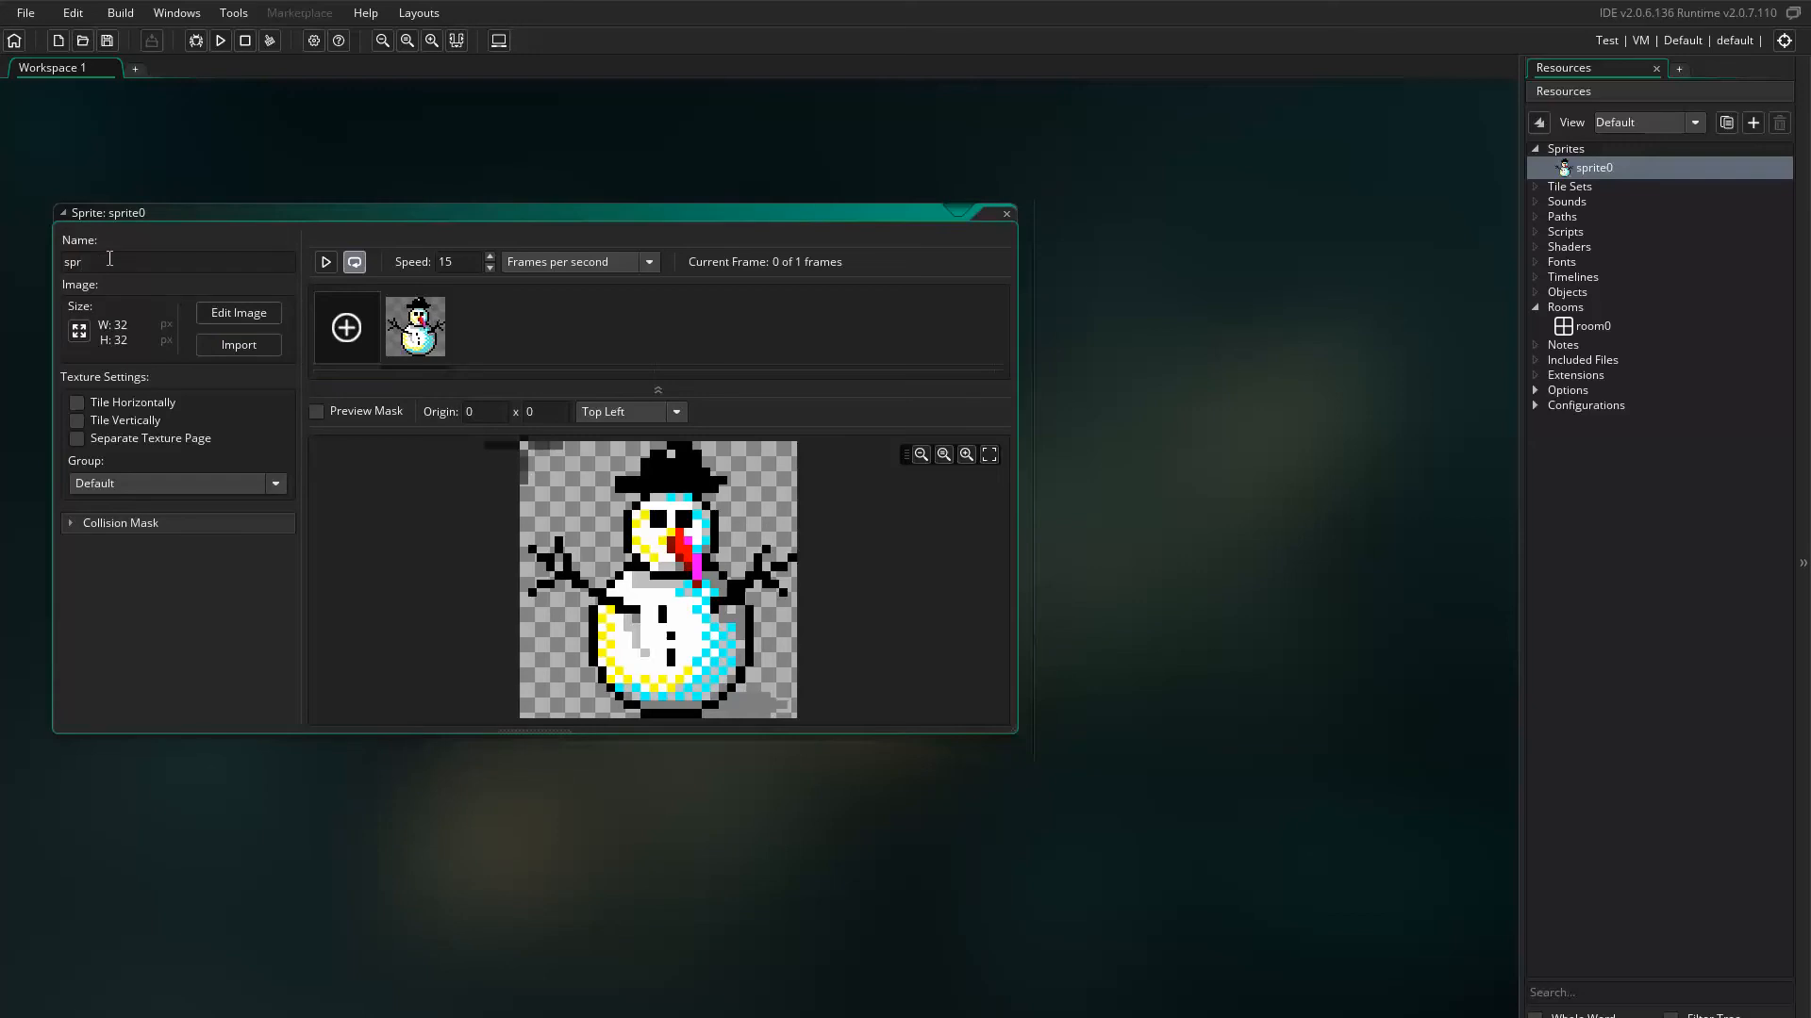
pyautogui.write('_snowman')
pyautogui.press('Return')
pyautogui.click(1005, 215)
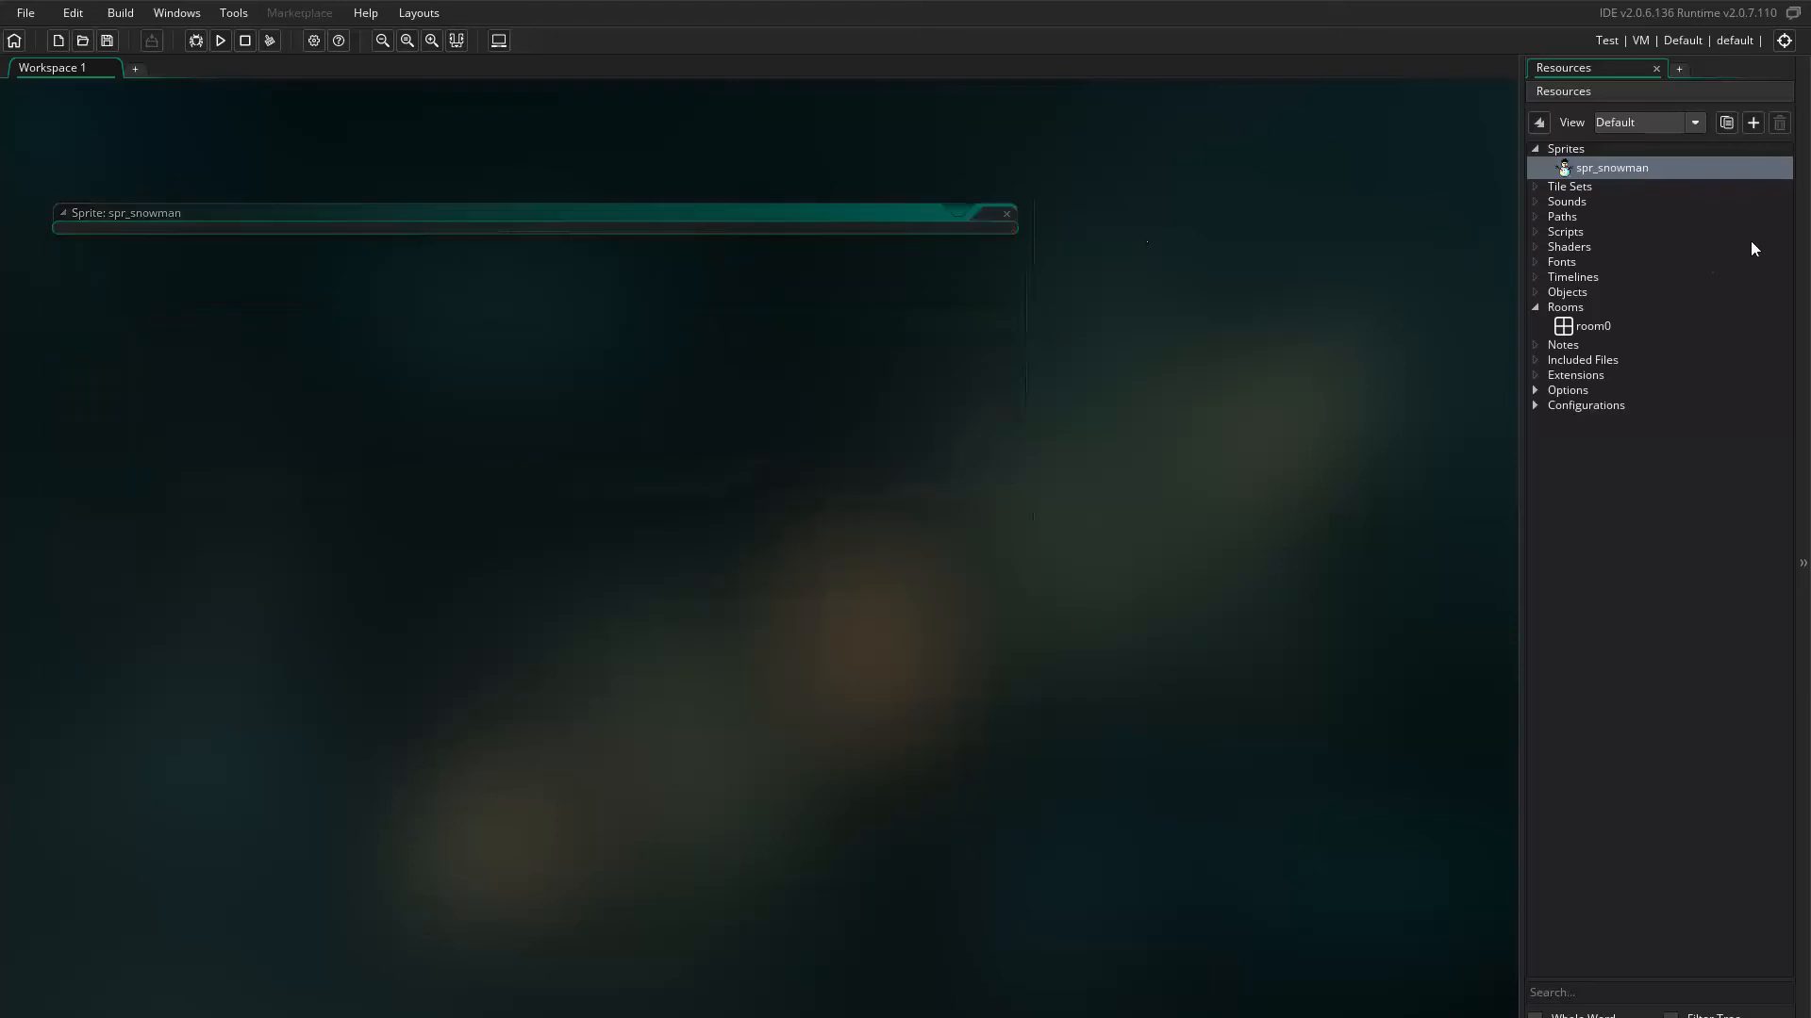
# - Create a second sprite and import wallbr (2).gif from the Game On > res031 > Sprites > sprites_gc folder
pyautogui.rightClick(1566, 151)
pyautogui.click(1586, 155)
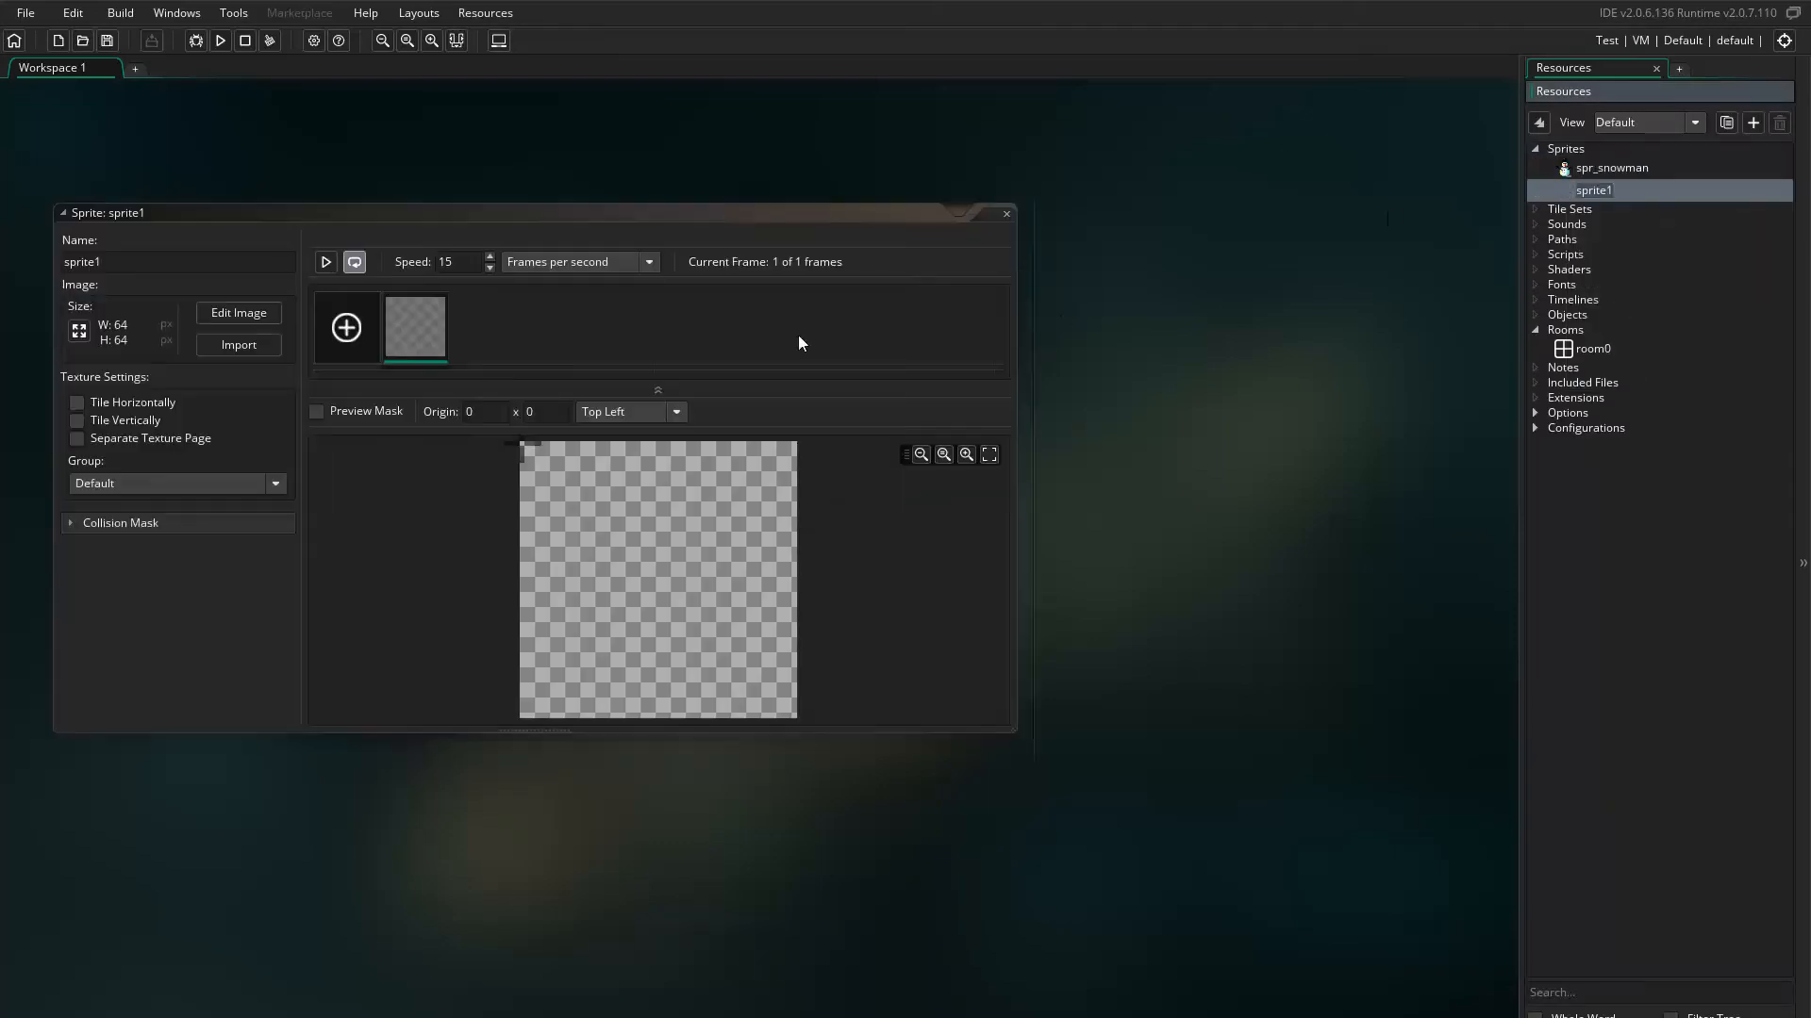
pyautogui.click(268, 347)
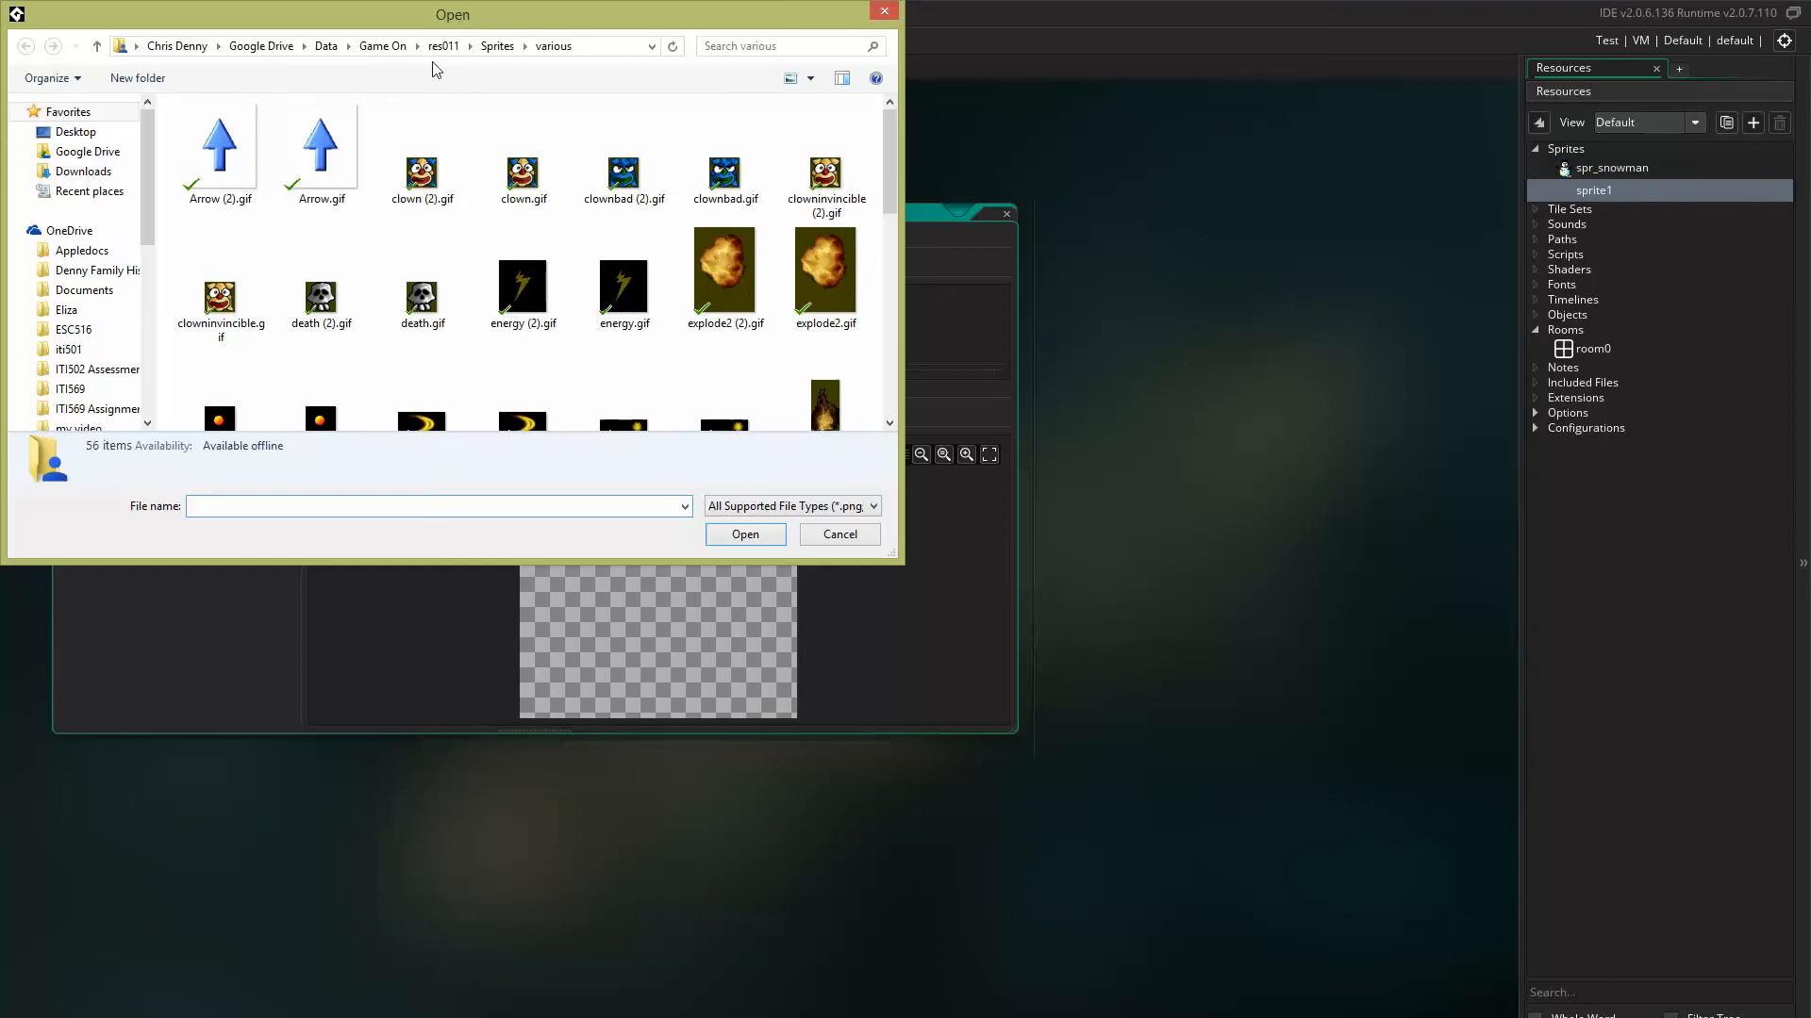
pyautogui.click(384, 53)
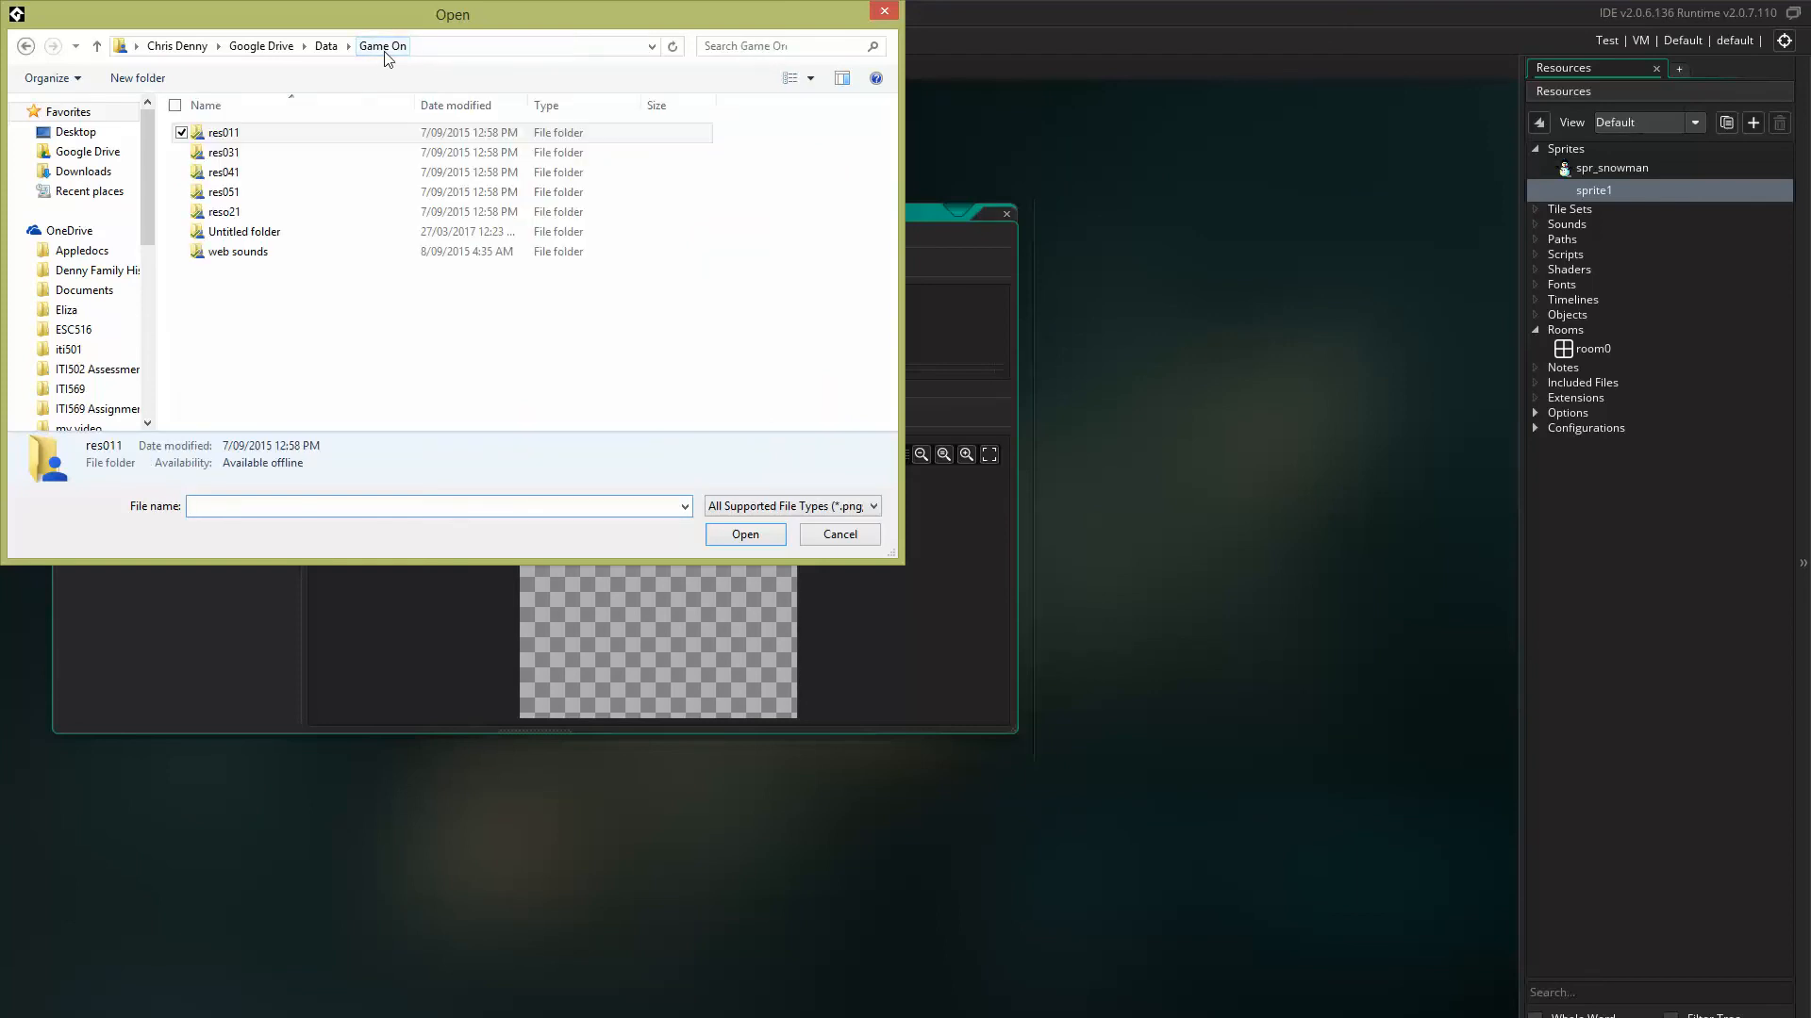
pyautogui.doubleClick(241, 158)
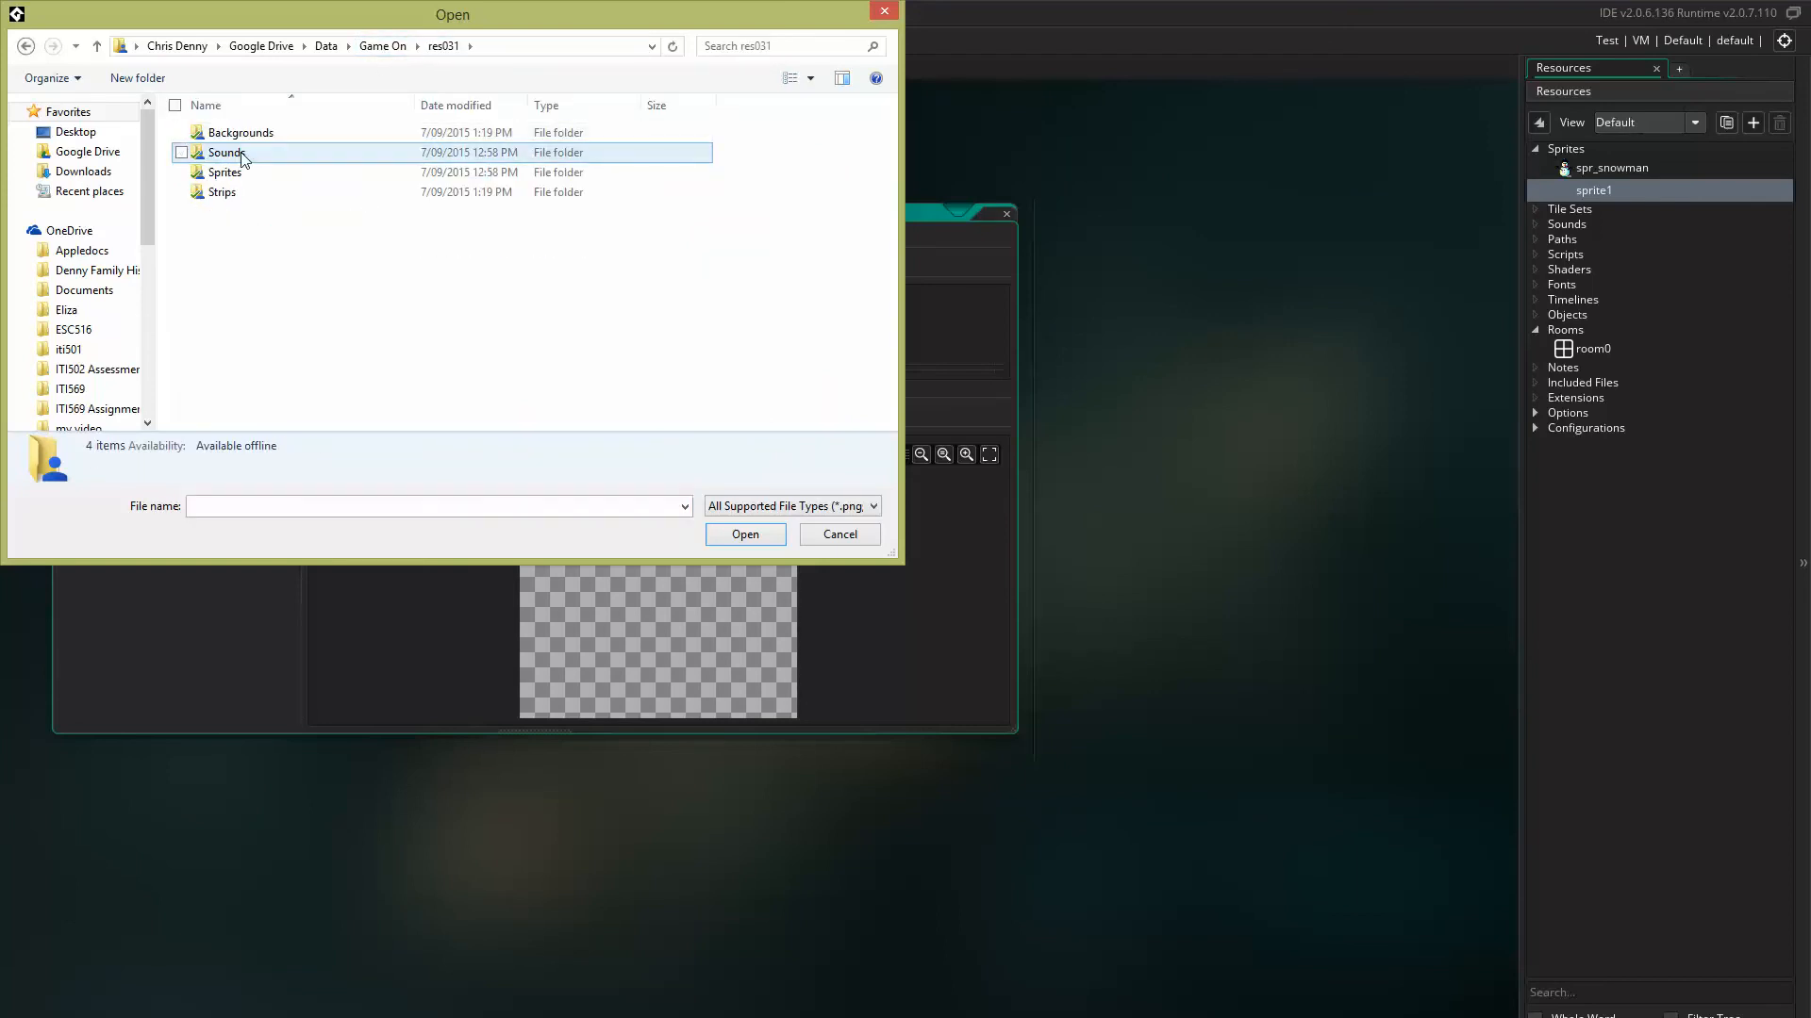
pyautogui.click(241, 179)
pyautogui.doubleClick(242, 179)
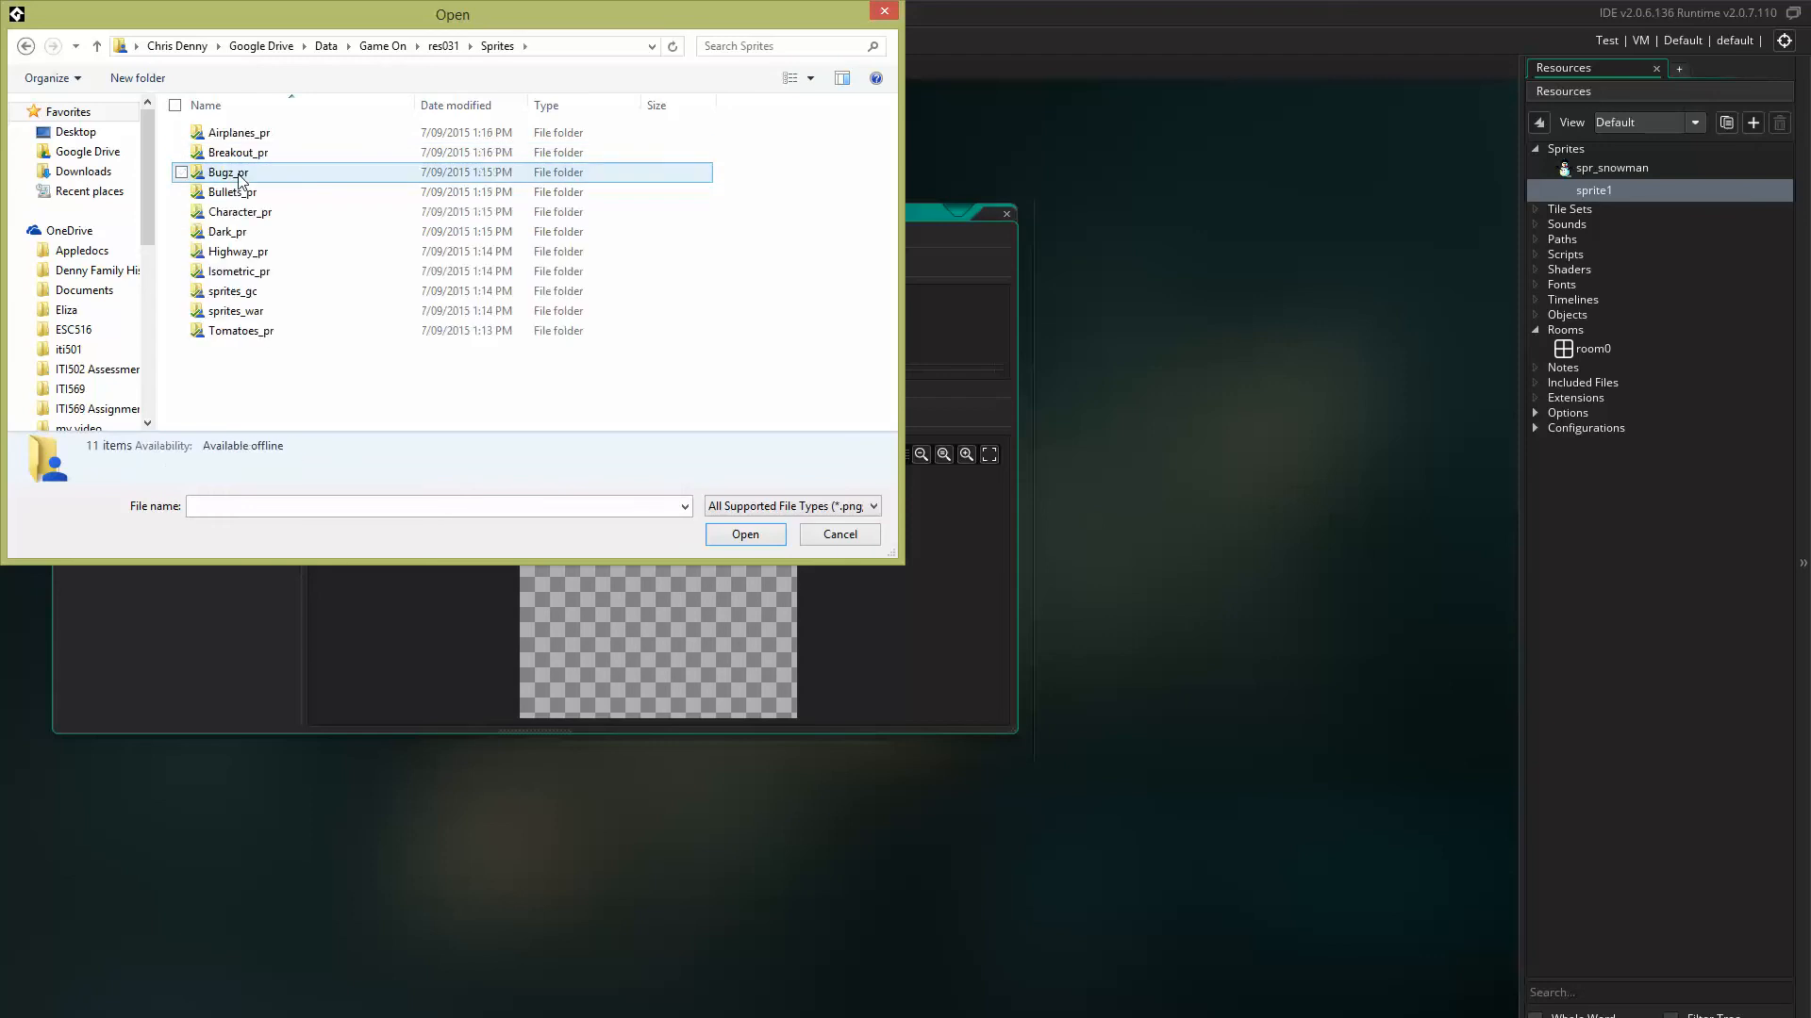
pyautogui.doubleClick(264, 289)
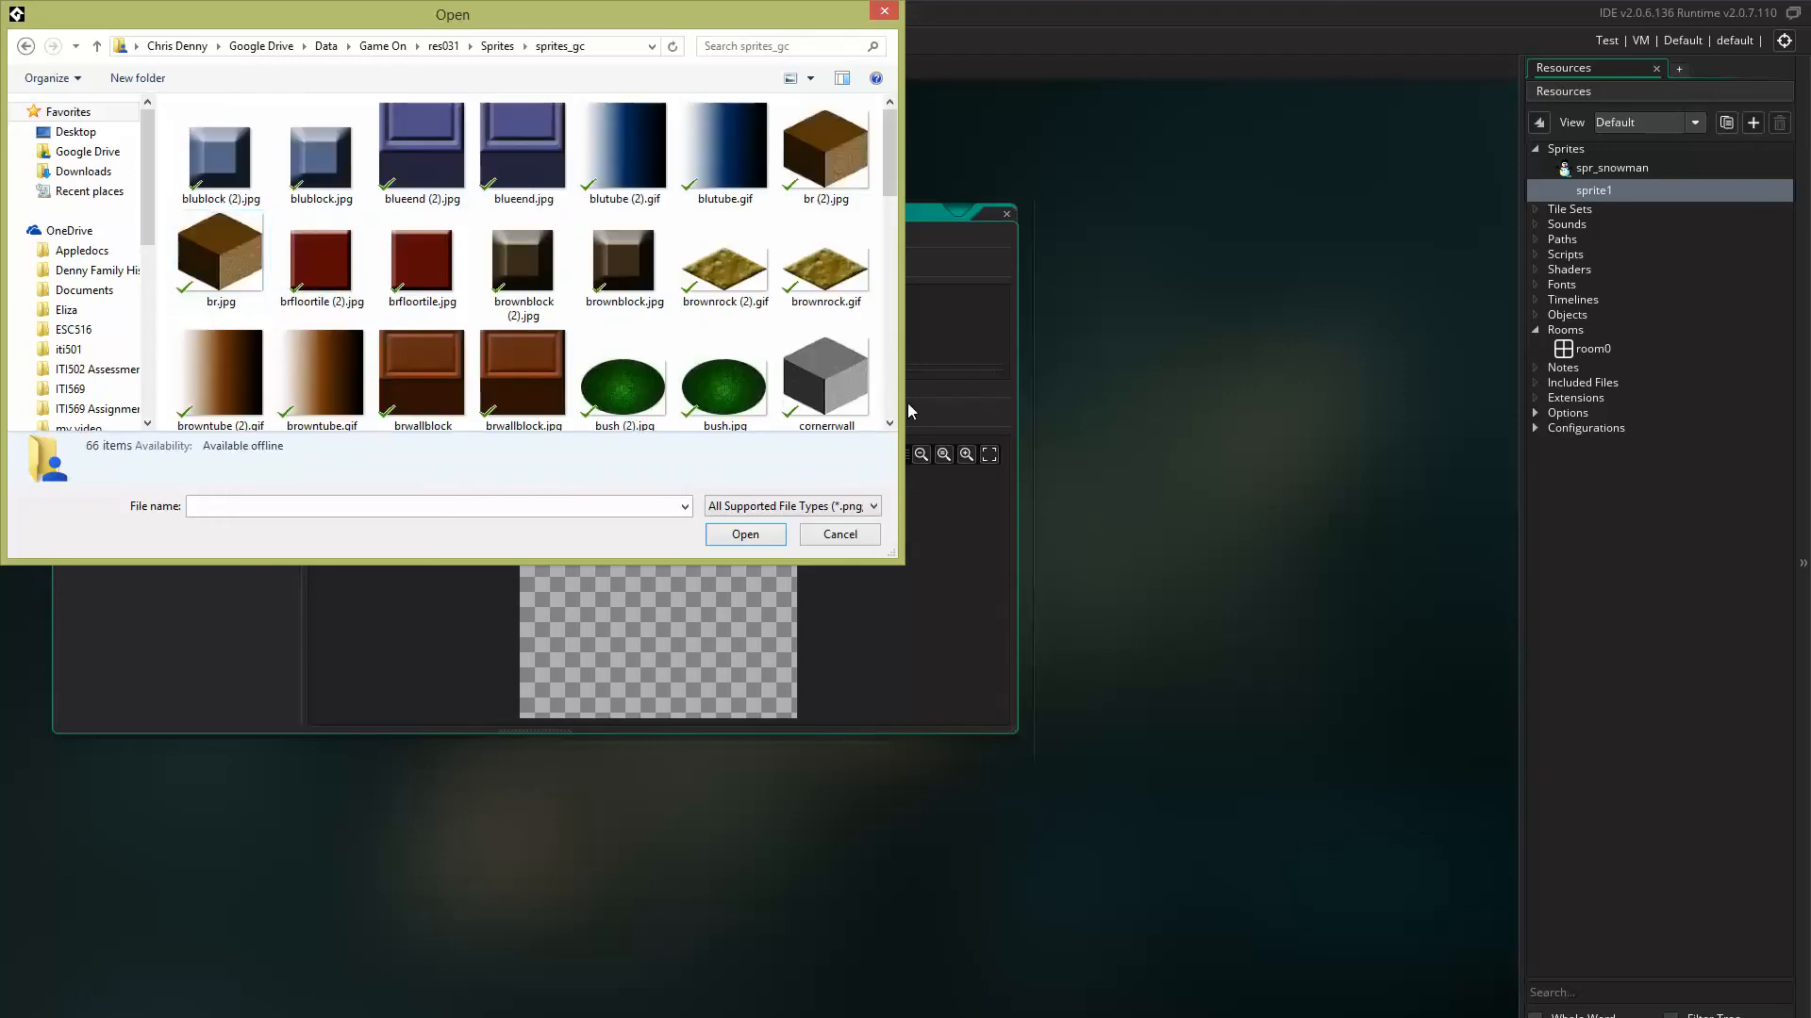
pyautogui.scroll(-8, 892, 412)
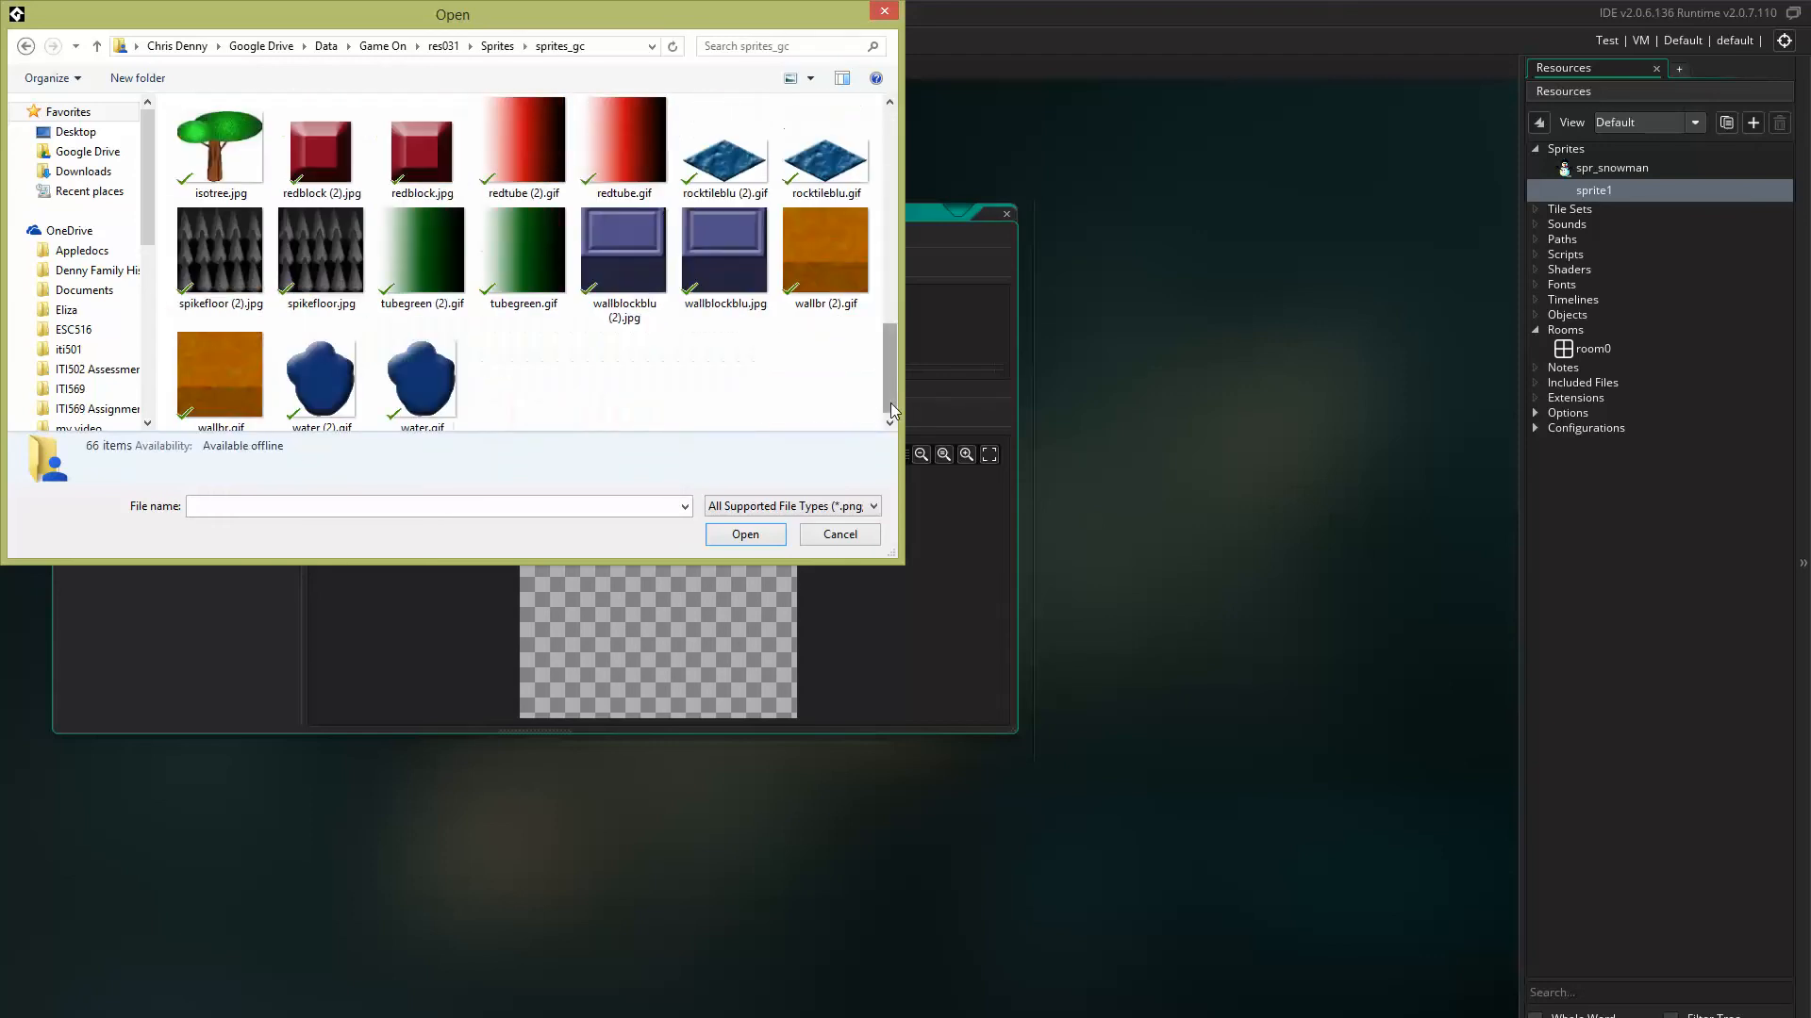
pyautogui.doubleClick(812, 245)
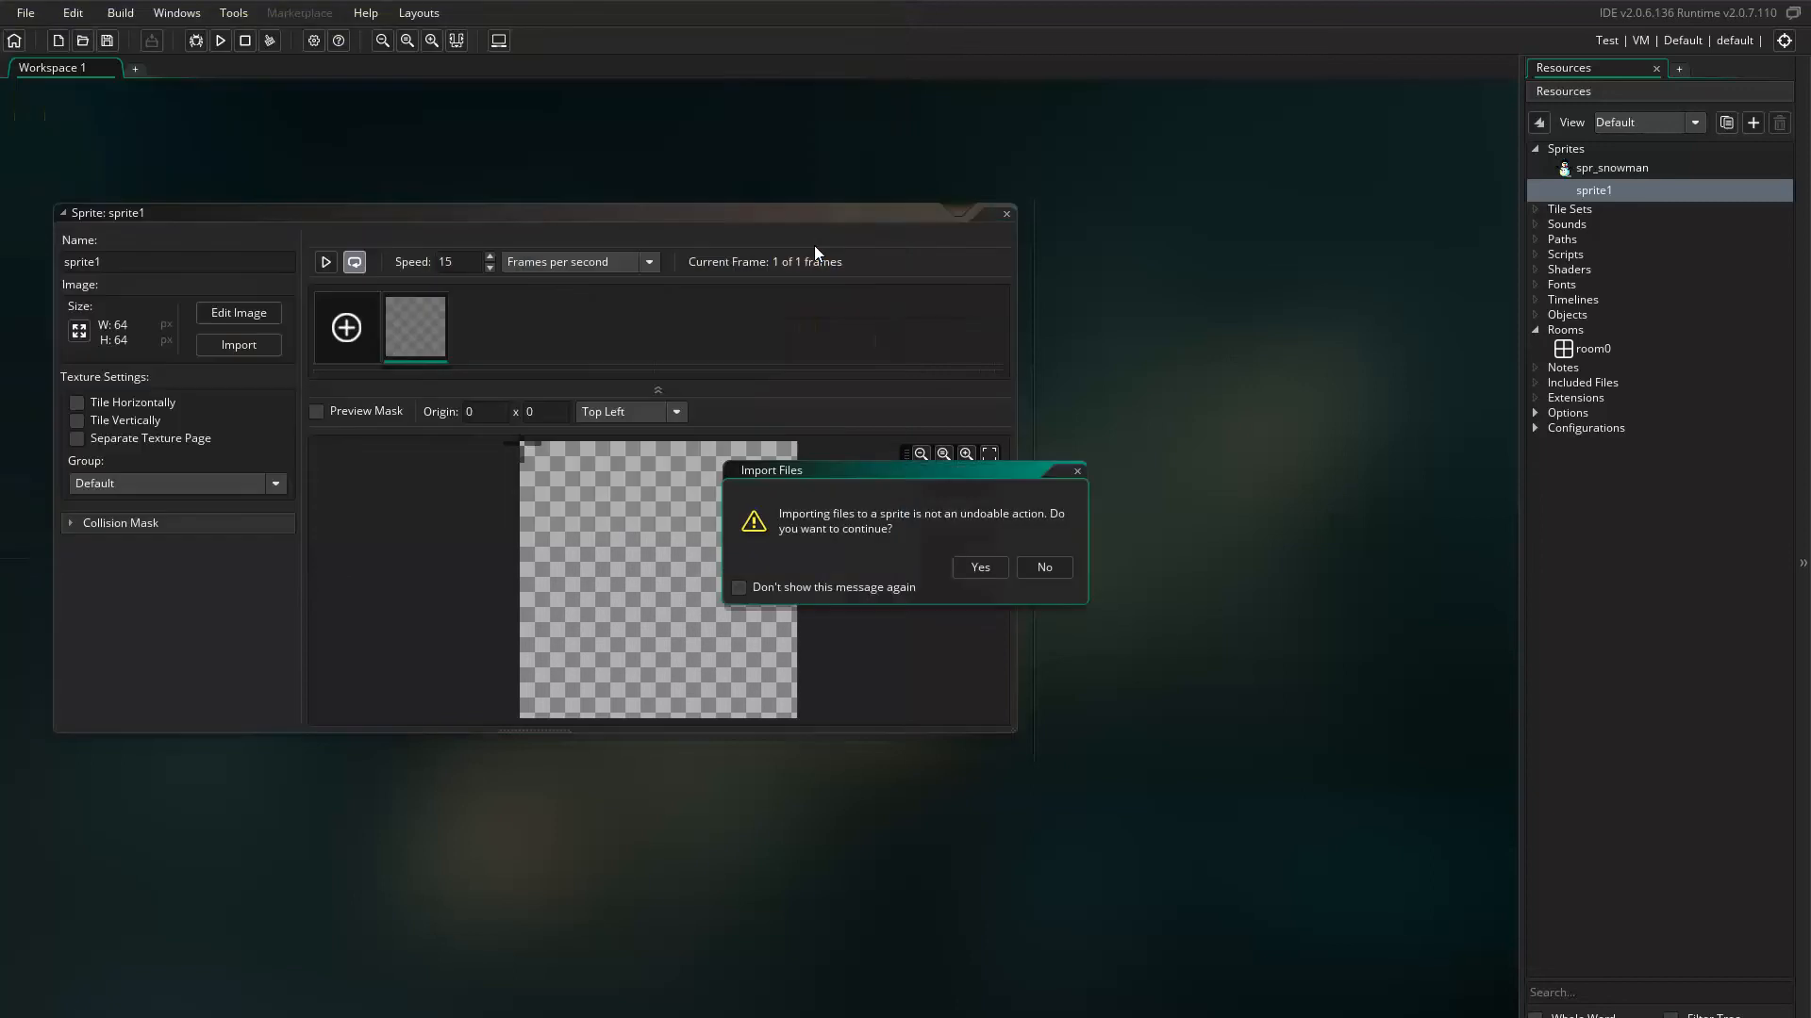
pyautogui.click(982, 572)
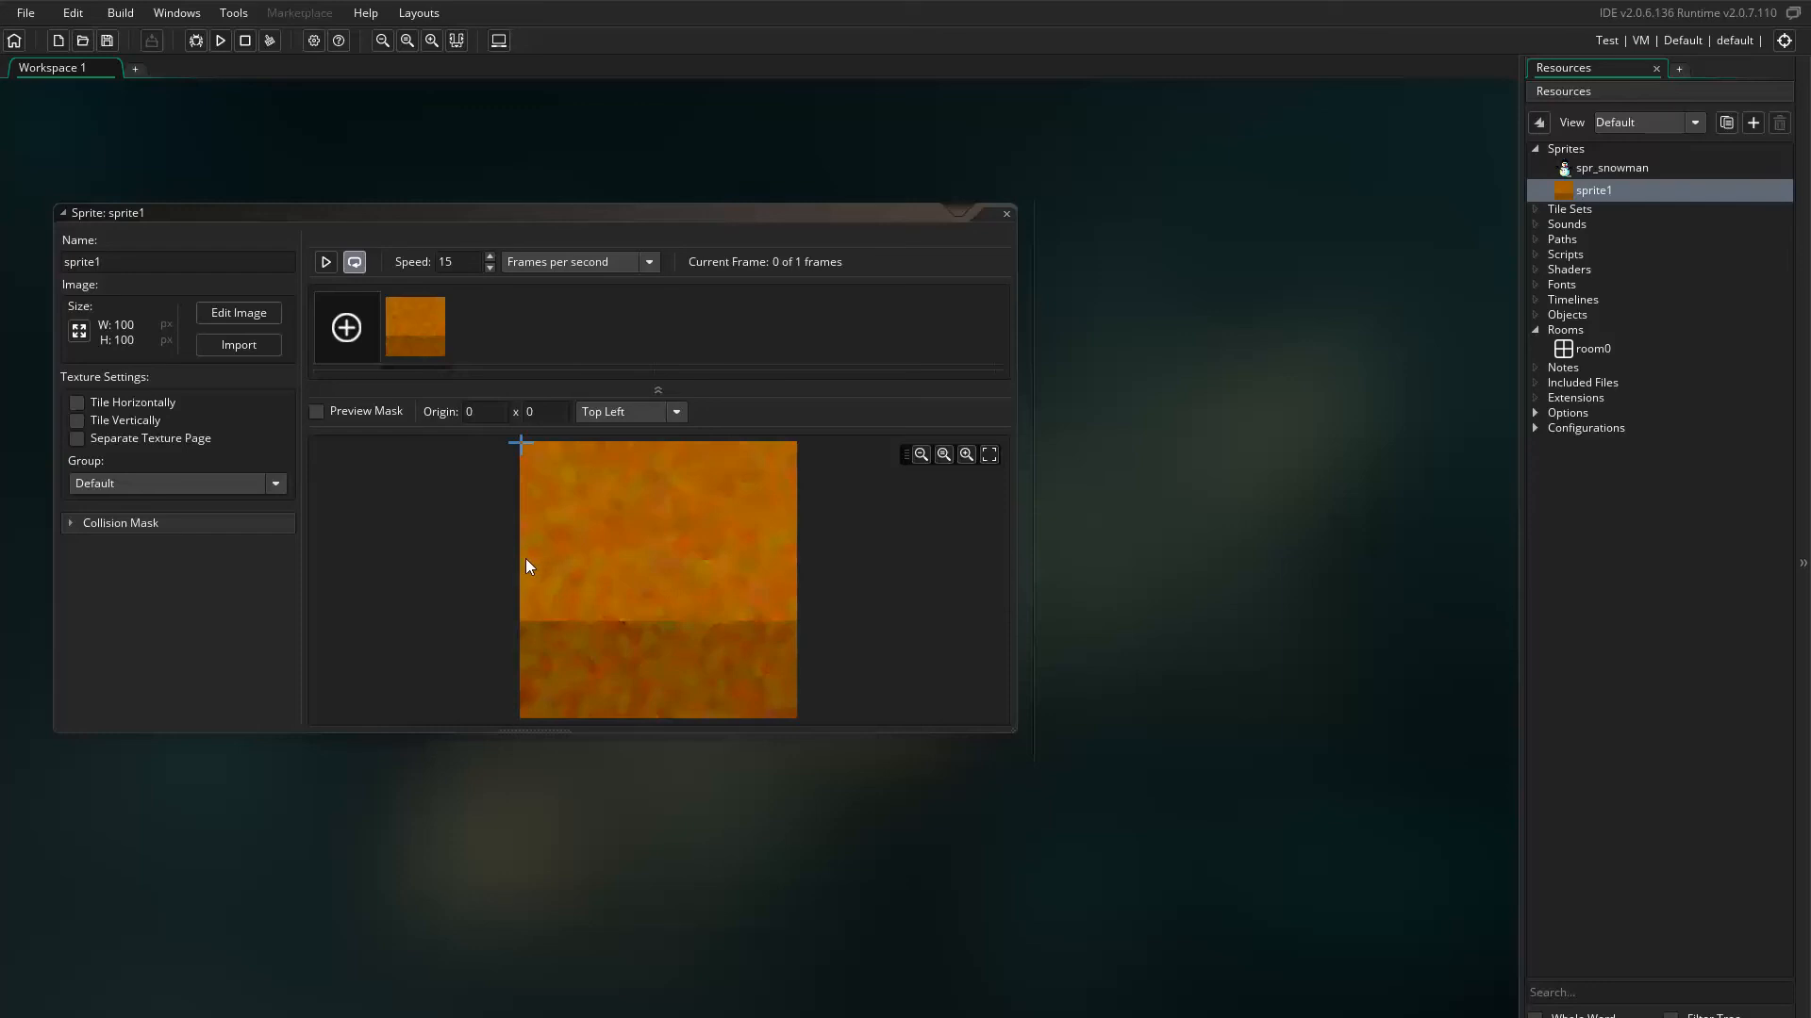
# - Scale the orange wall sprite's image to 50 percent with the aspect ratio maintained
pyautogui.click(79, 332)
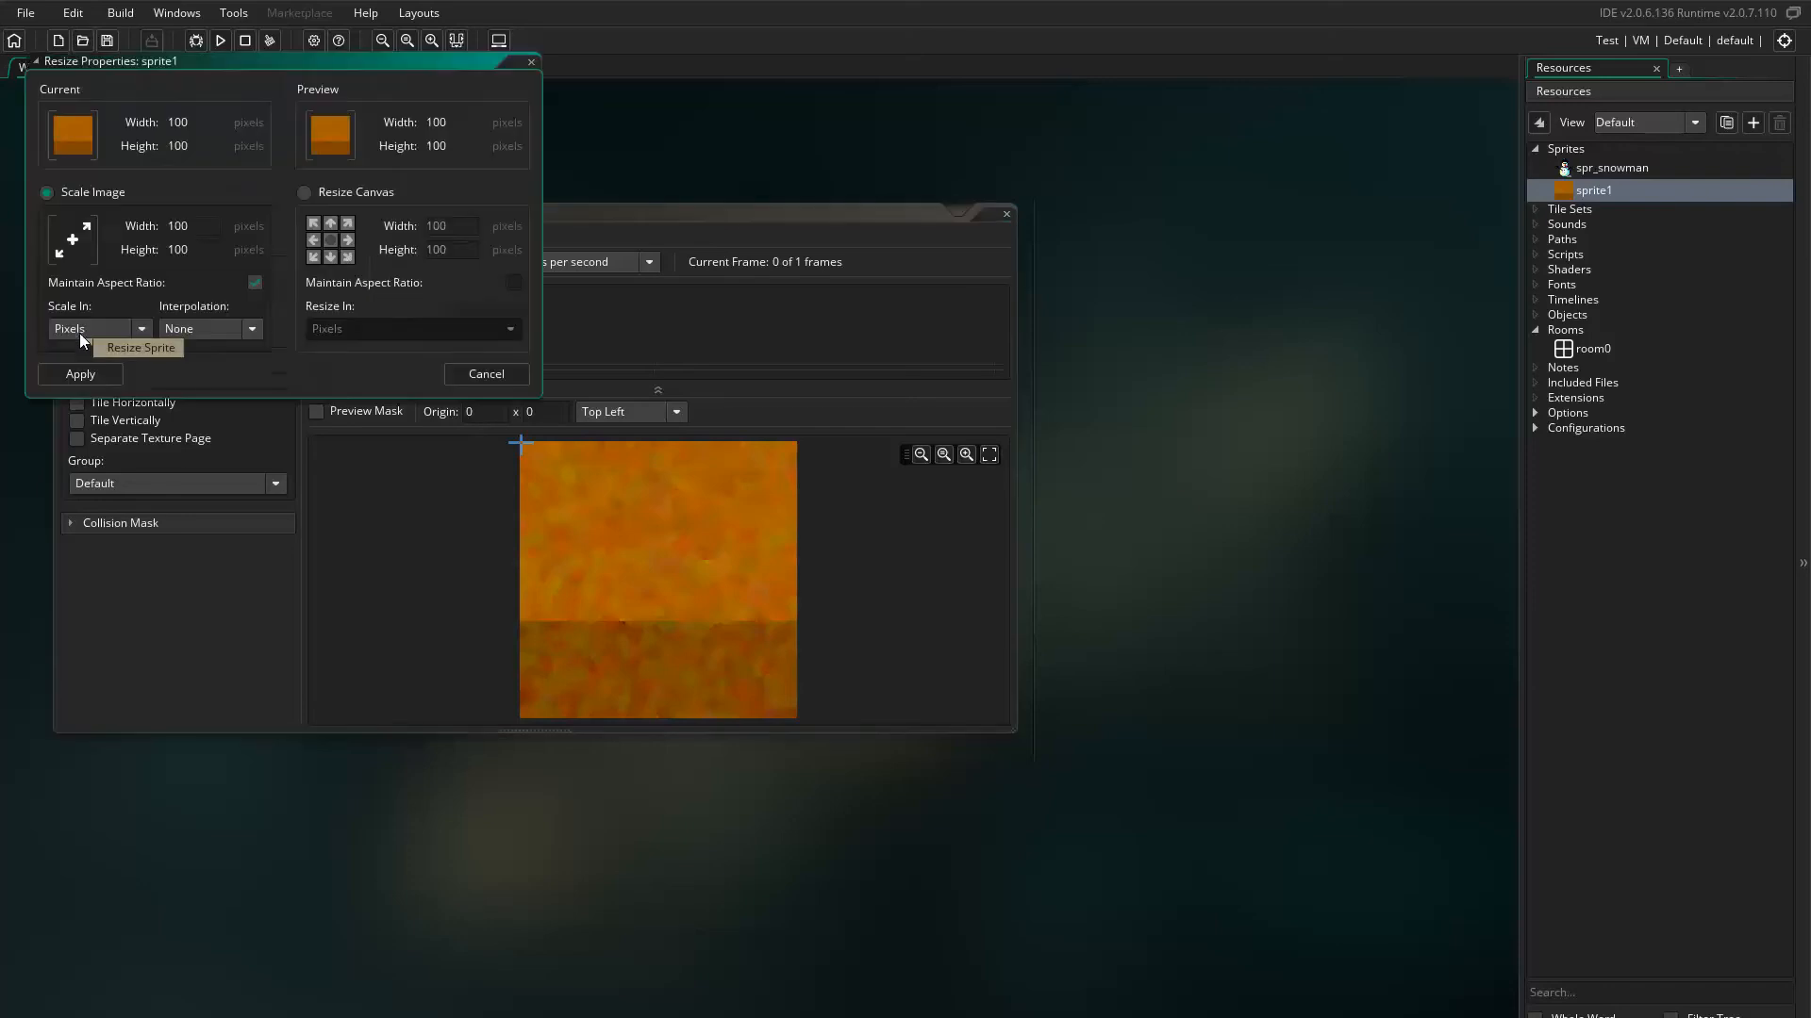
pyautogui.click(141, 329)
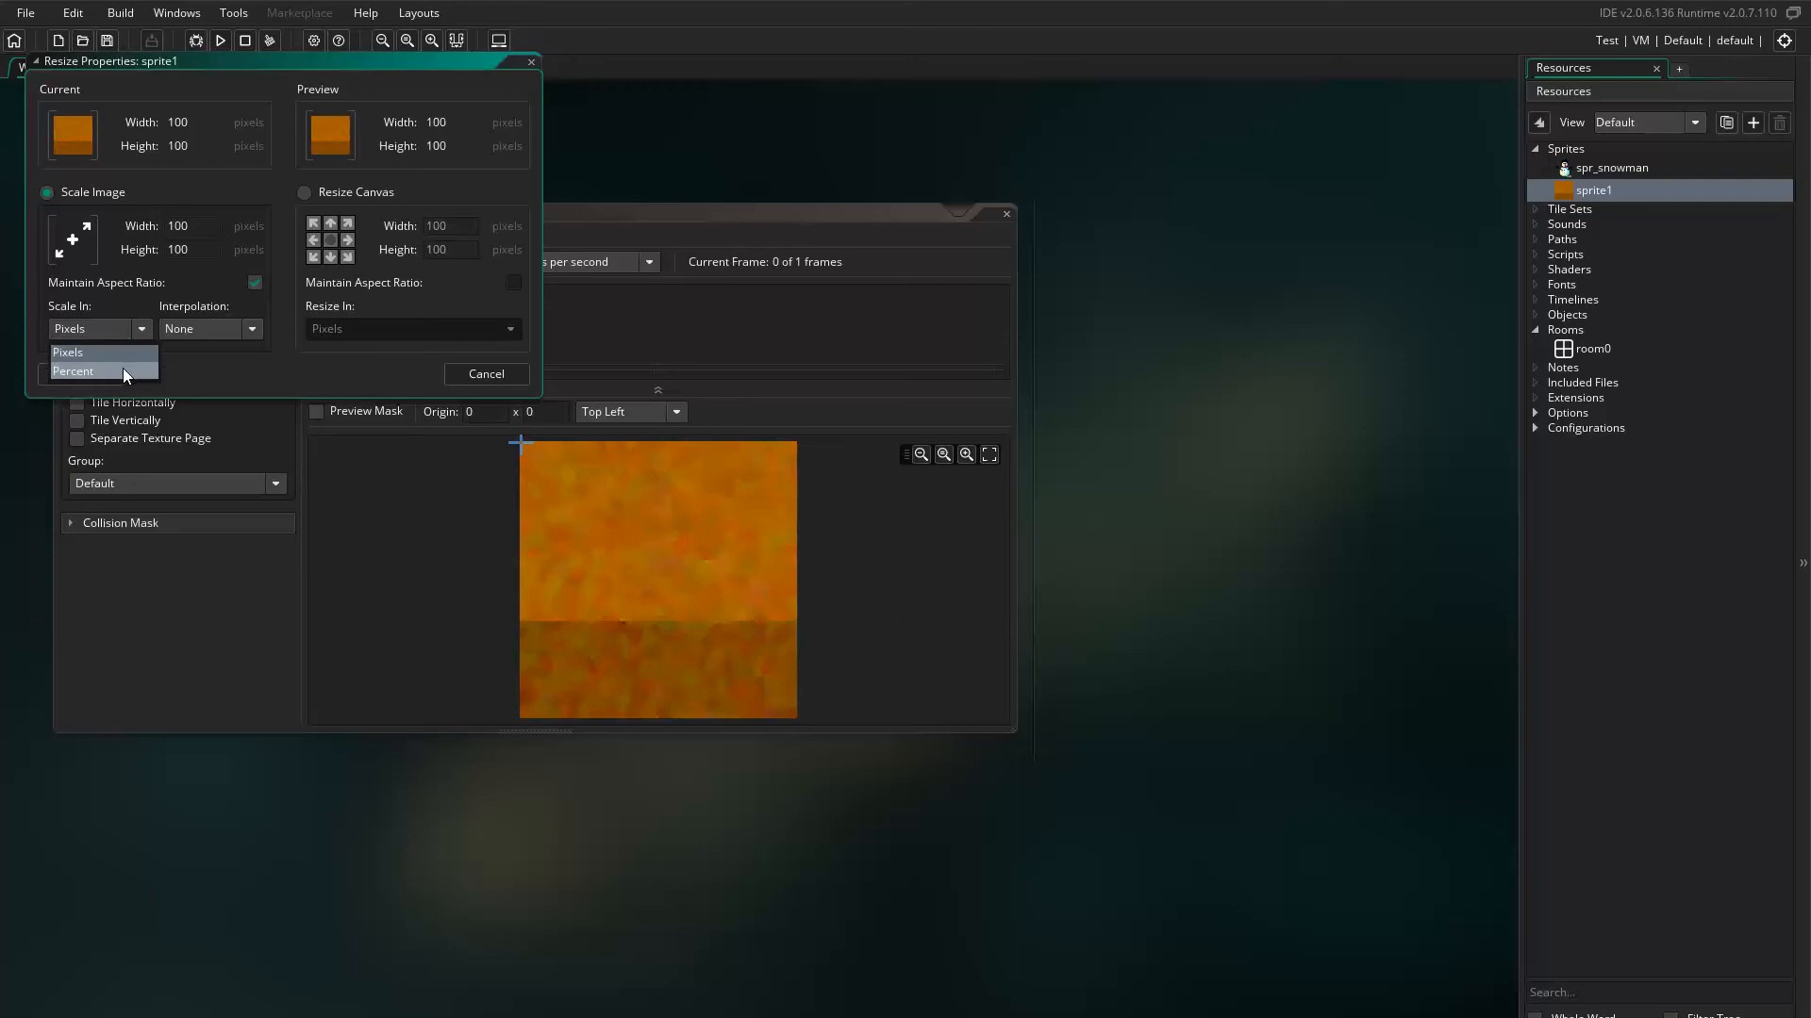
pyautogui.click(122, 370)
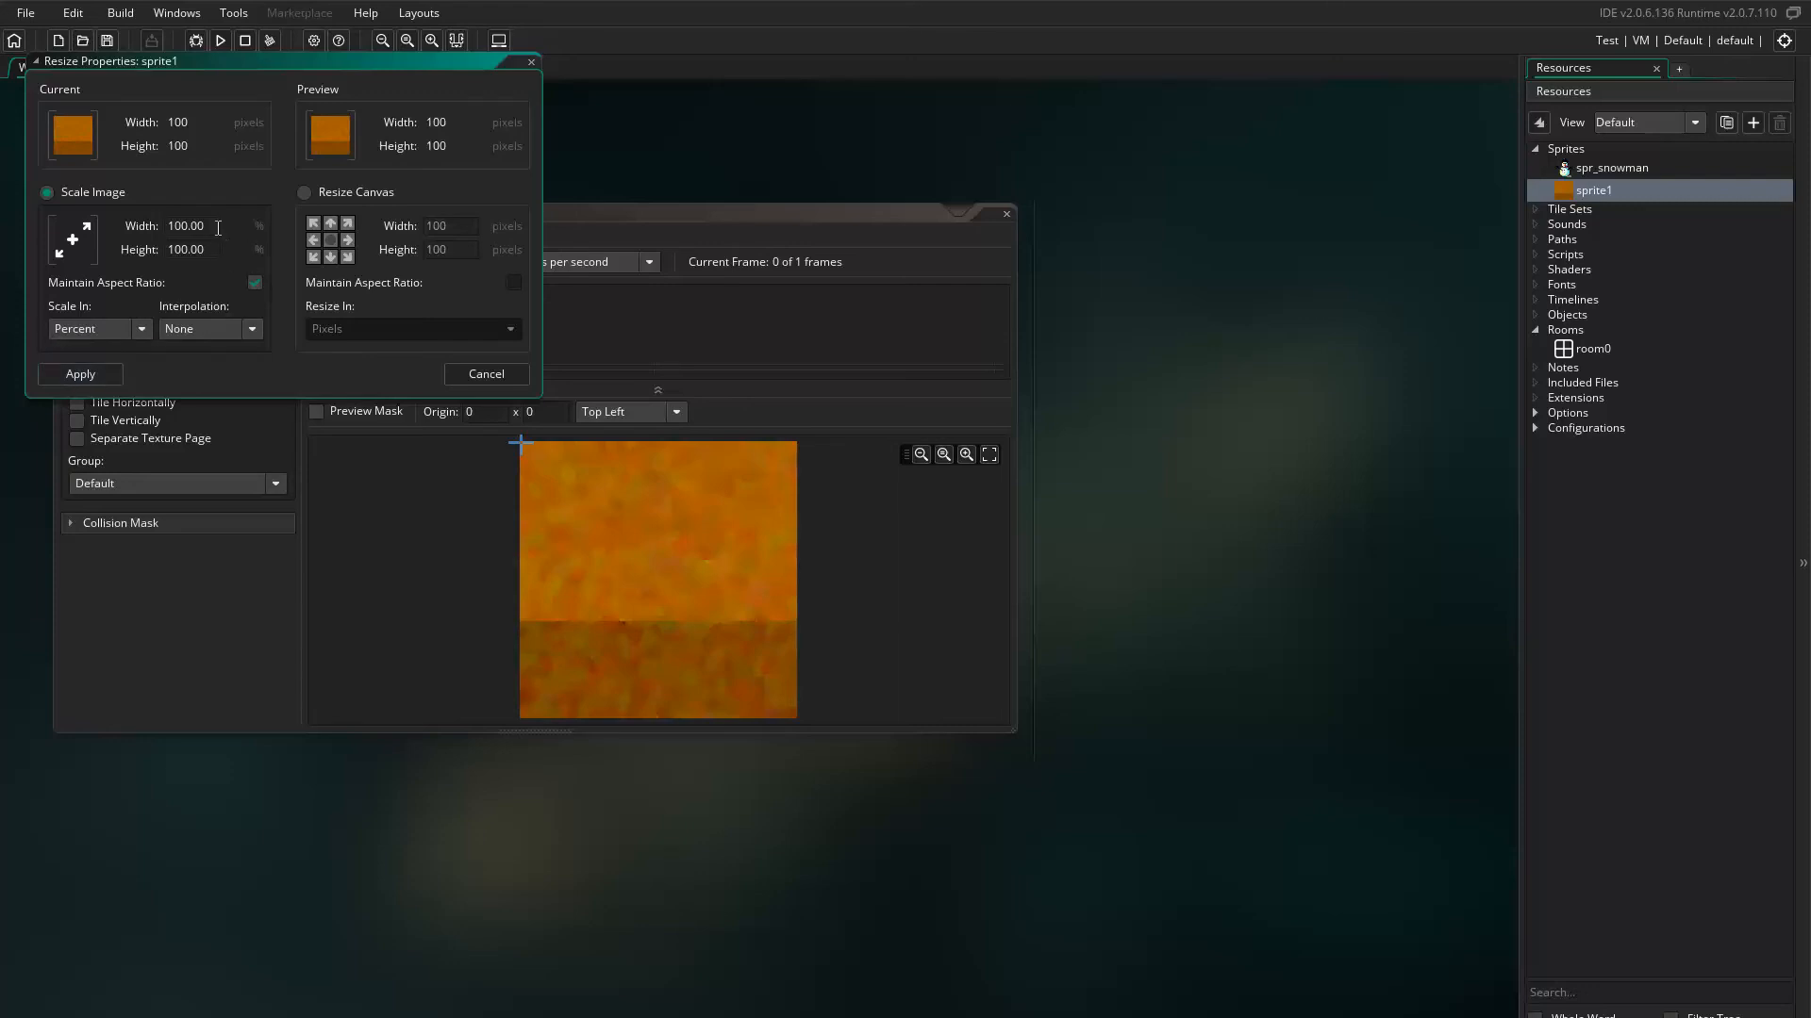
pyautogui.moveTo(211, 227); pyautogui.dragTo(158, 228)
pyautogui.press('Return')
pyautogui.click(80, 374)
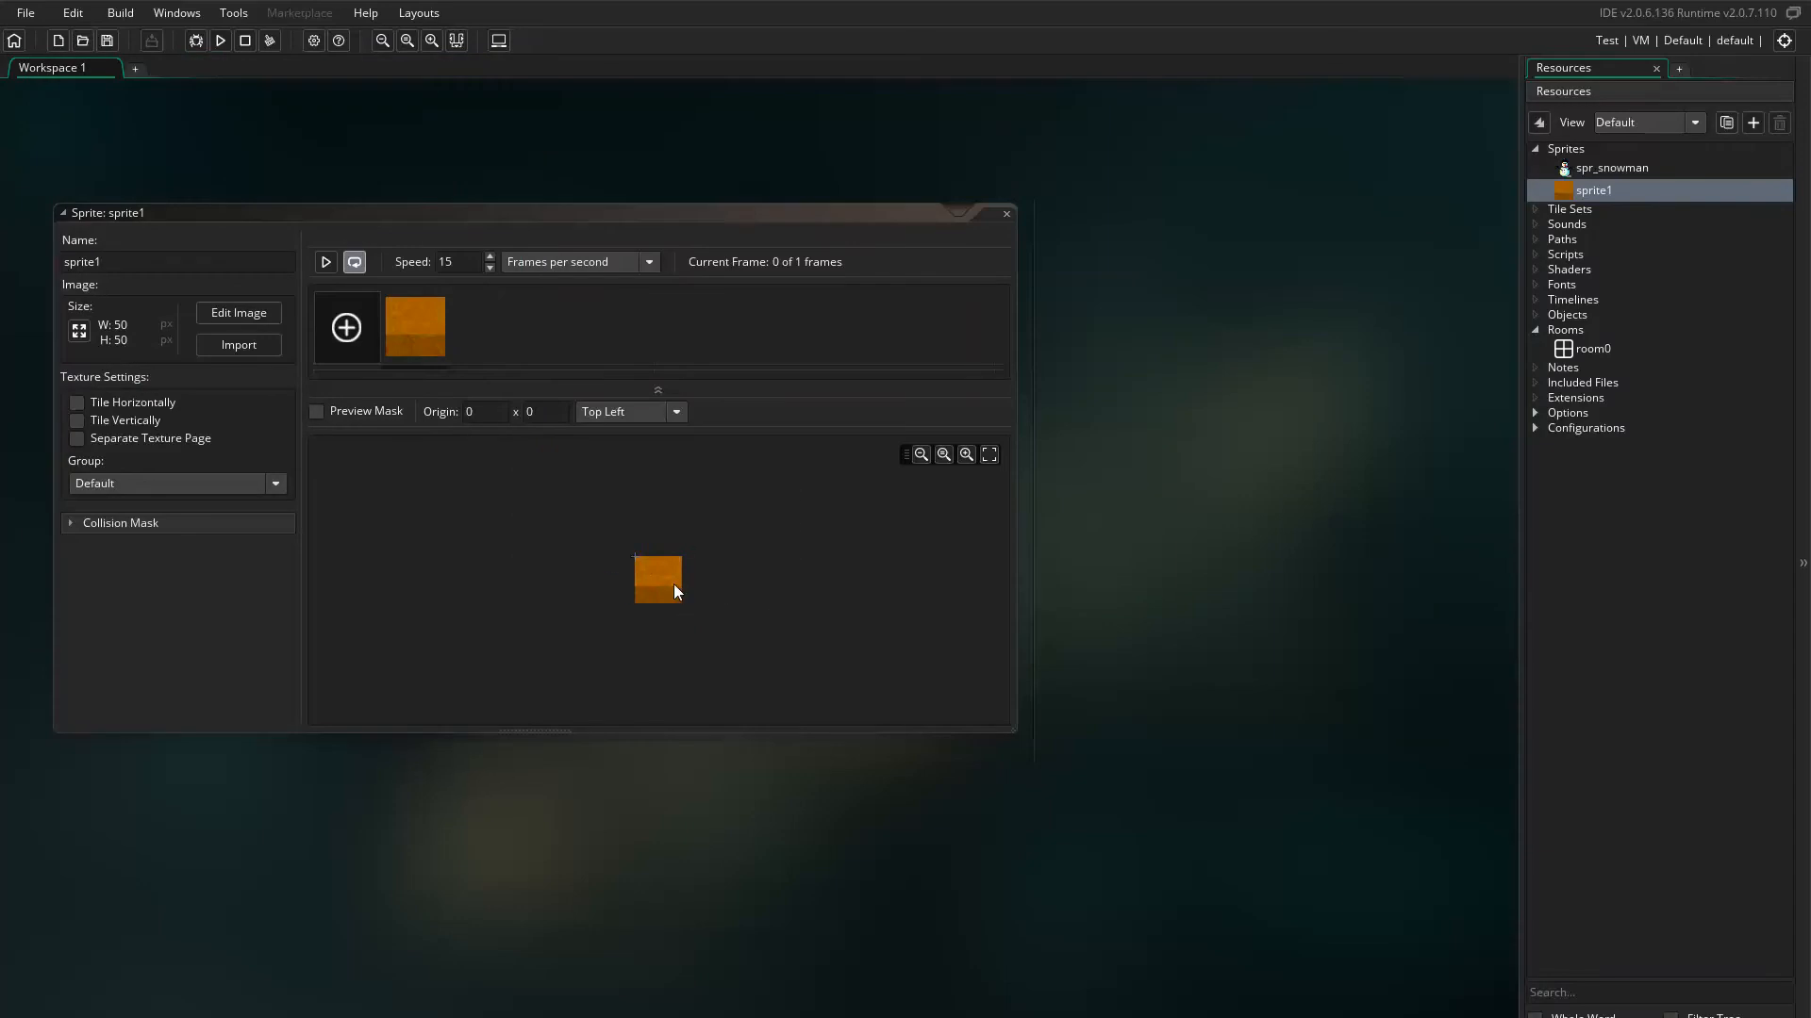
# - Rename the wall sprite to spr_wall
pyautogui.click(146, 257)
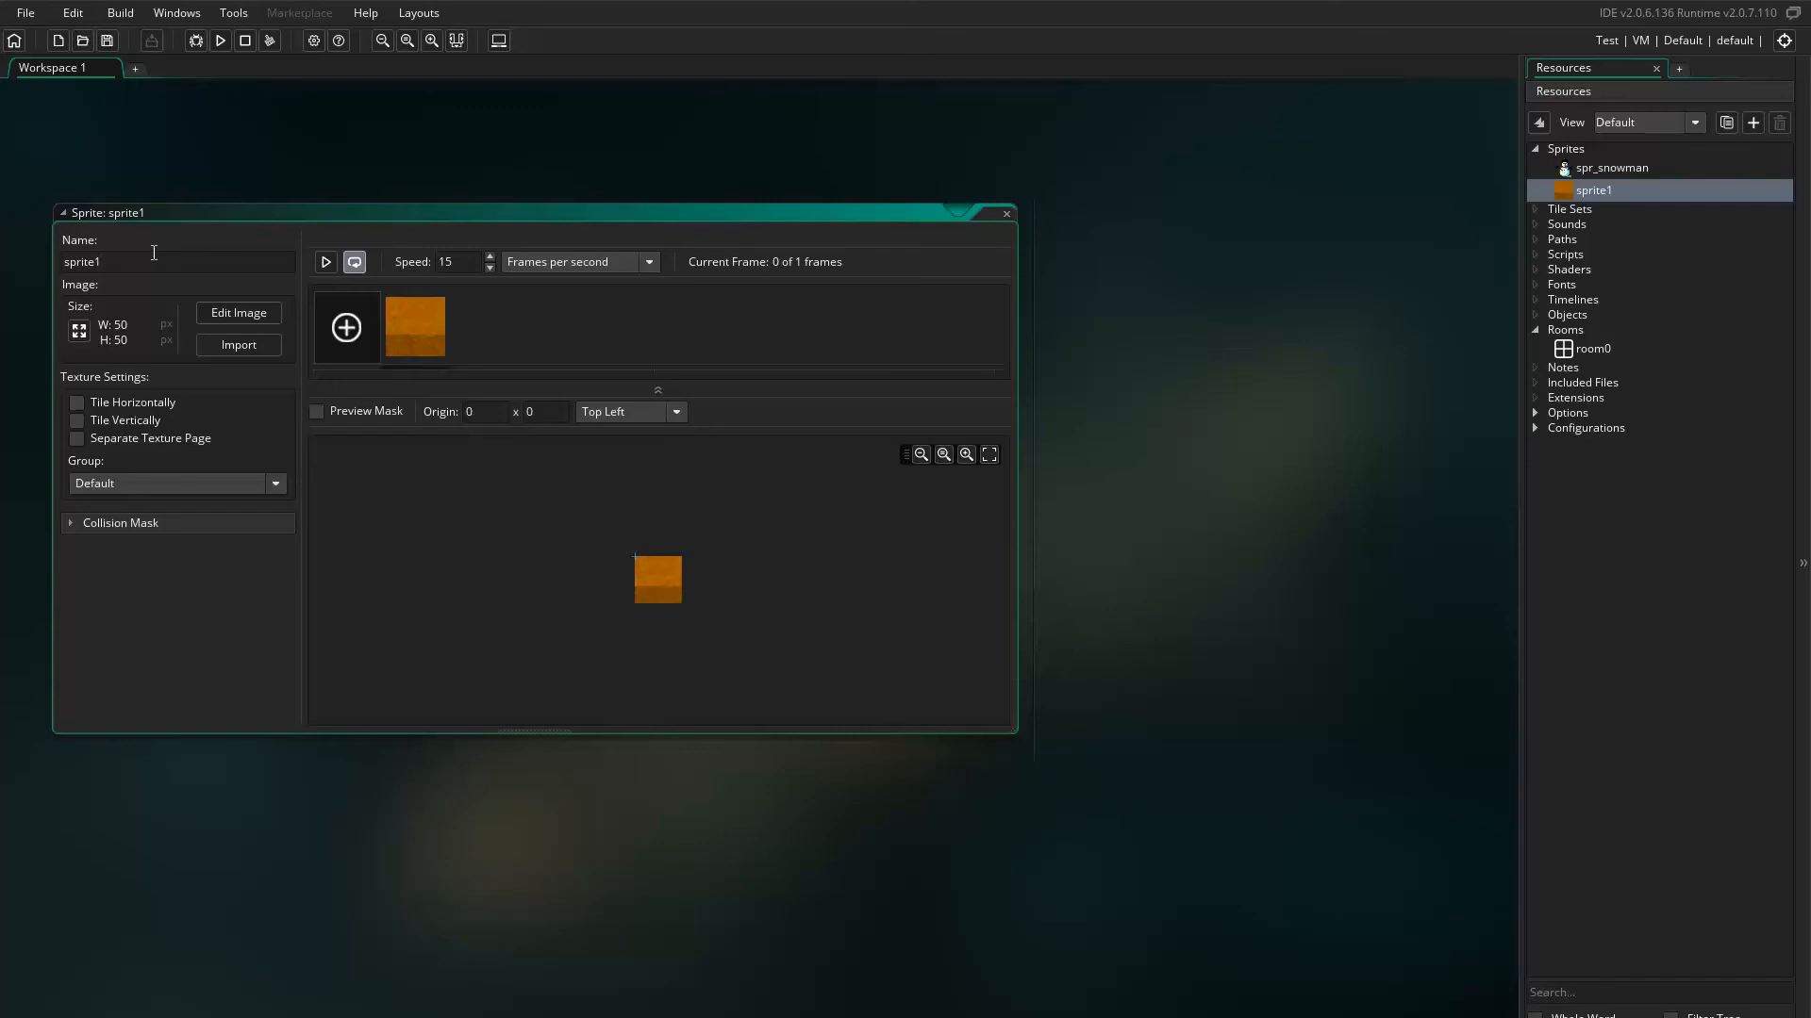
pyautogui.press('BackSpace')
pyautogui.press('BackSpace')
pyautogui.press('BackSpace')
pyautogui.press('BackSpace')
pyautogui.write('_wall')
pyautogui.press('Return')
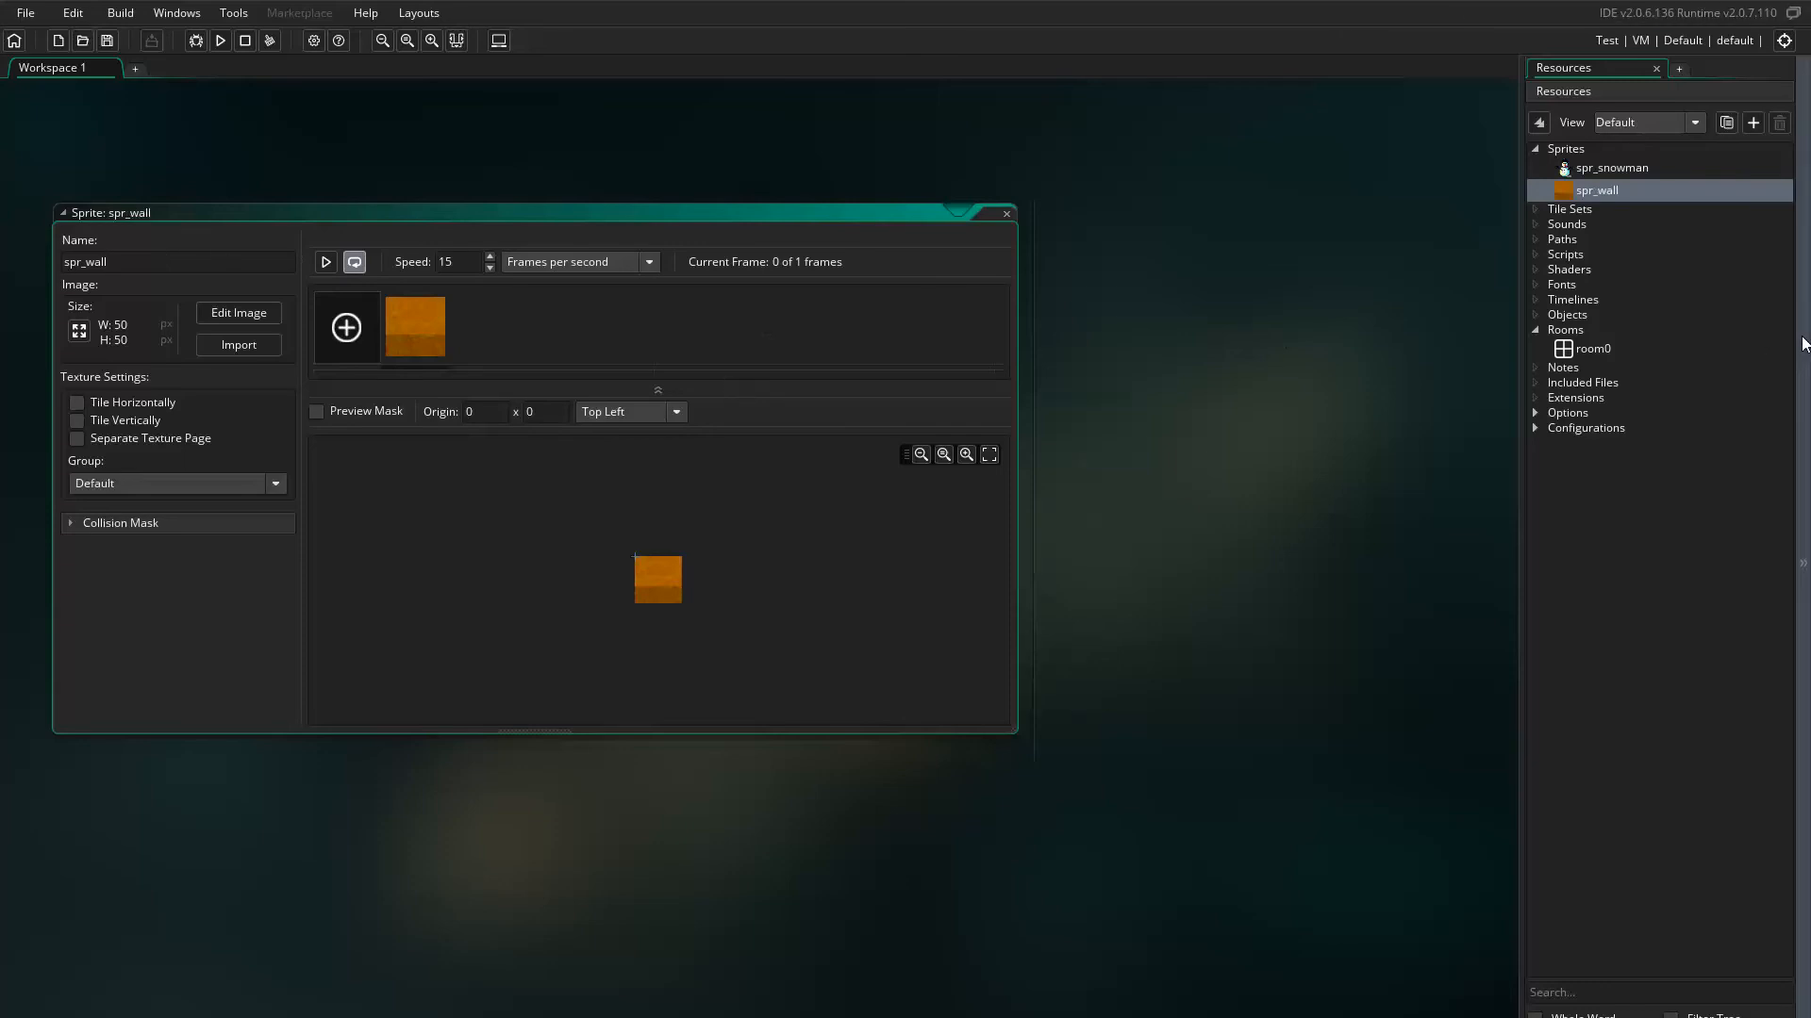
# - Close the wall sprite's editor and create an object named obj_snowman
pyautogui.click(1005, 215)
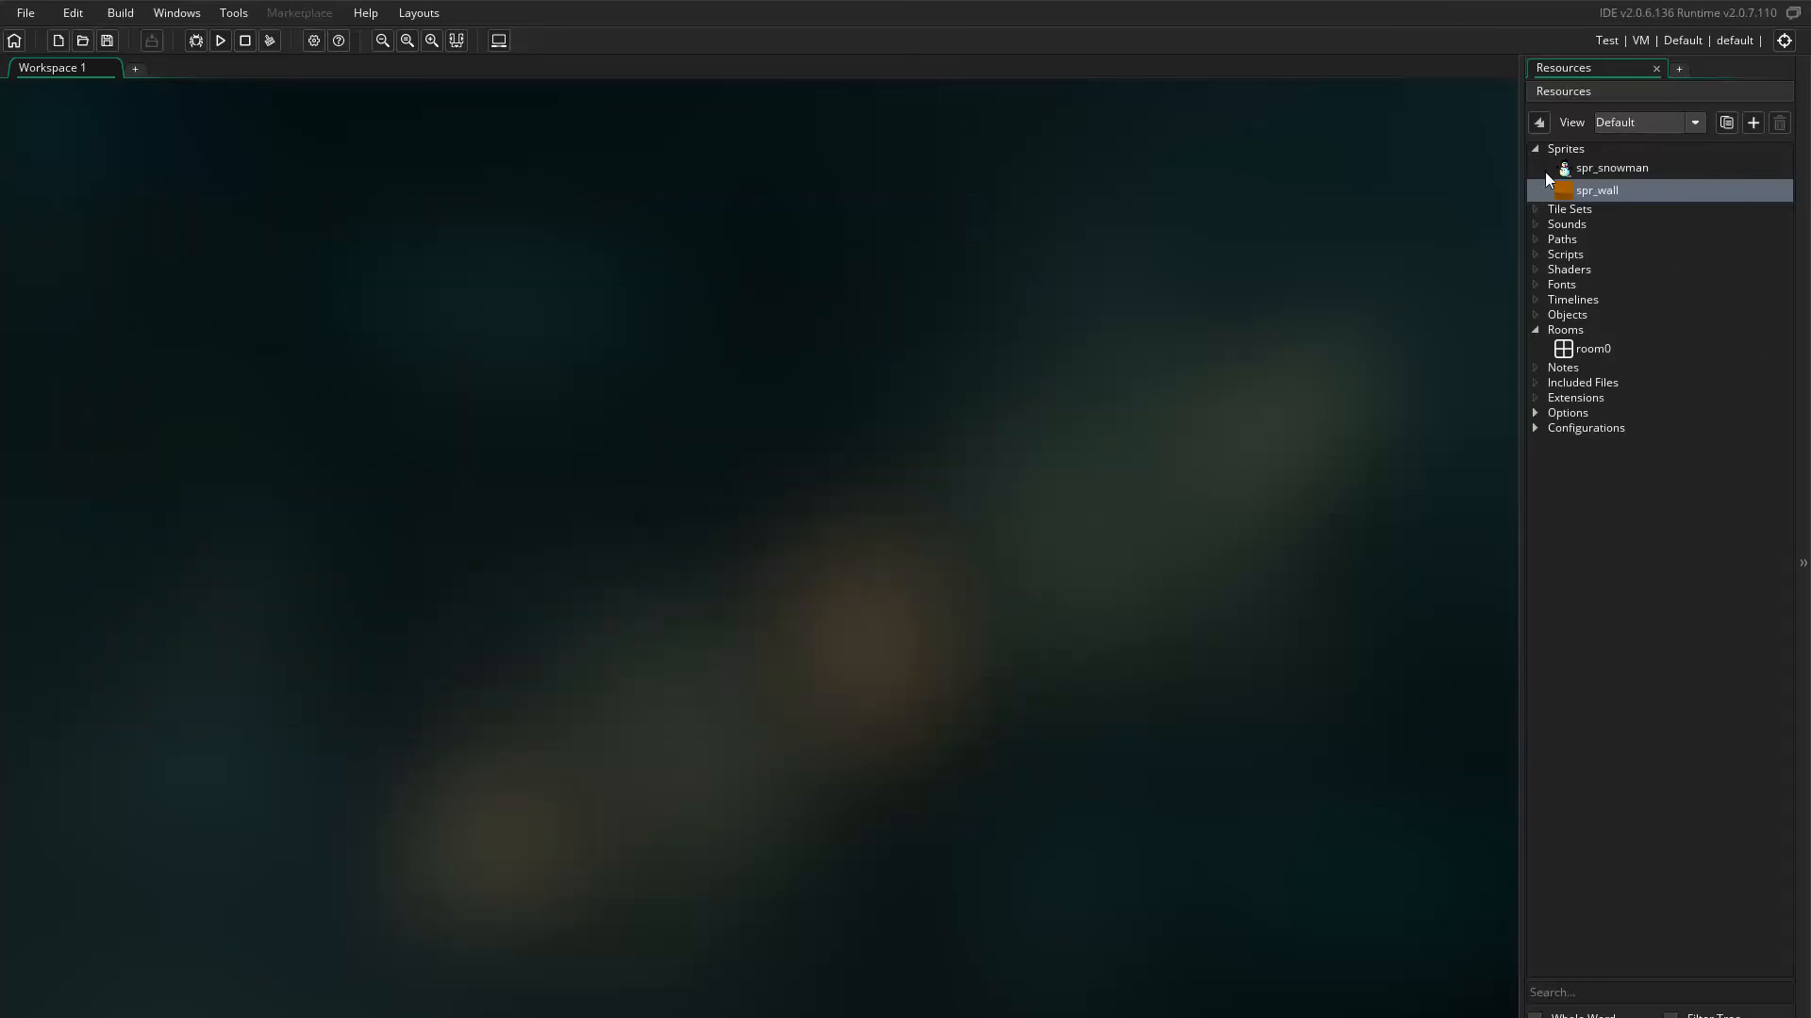
pyautogui.rightClick(1560, 314)
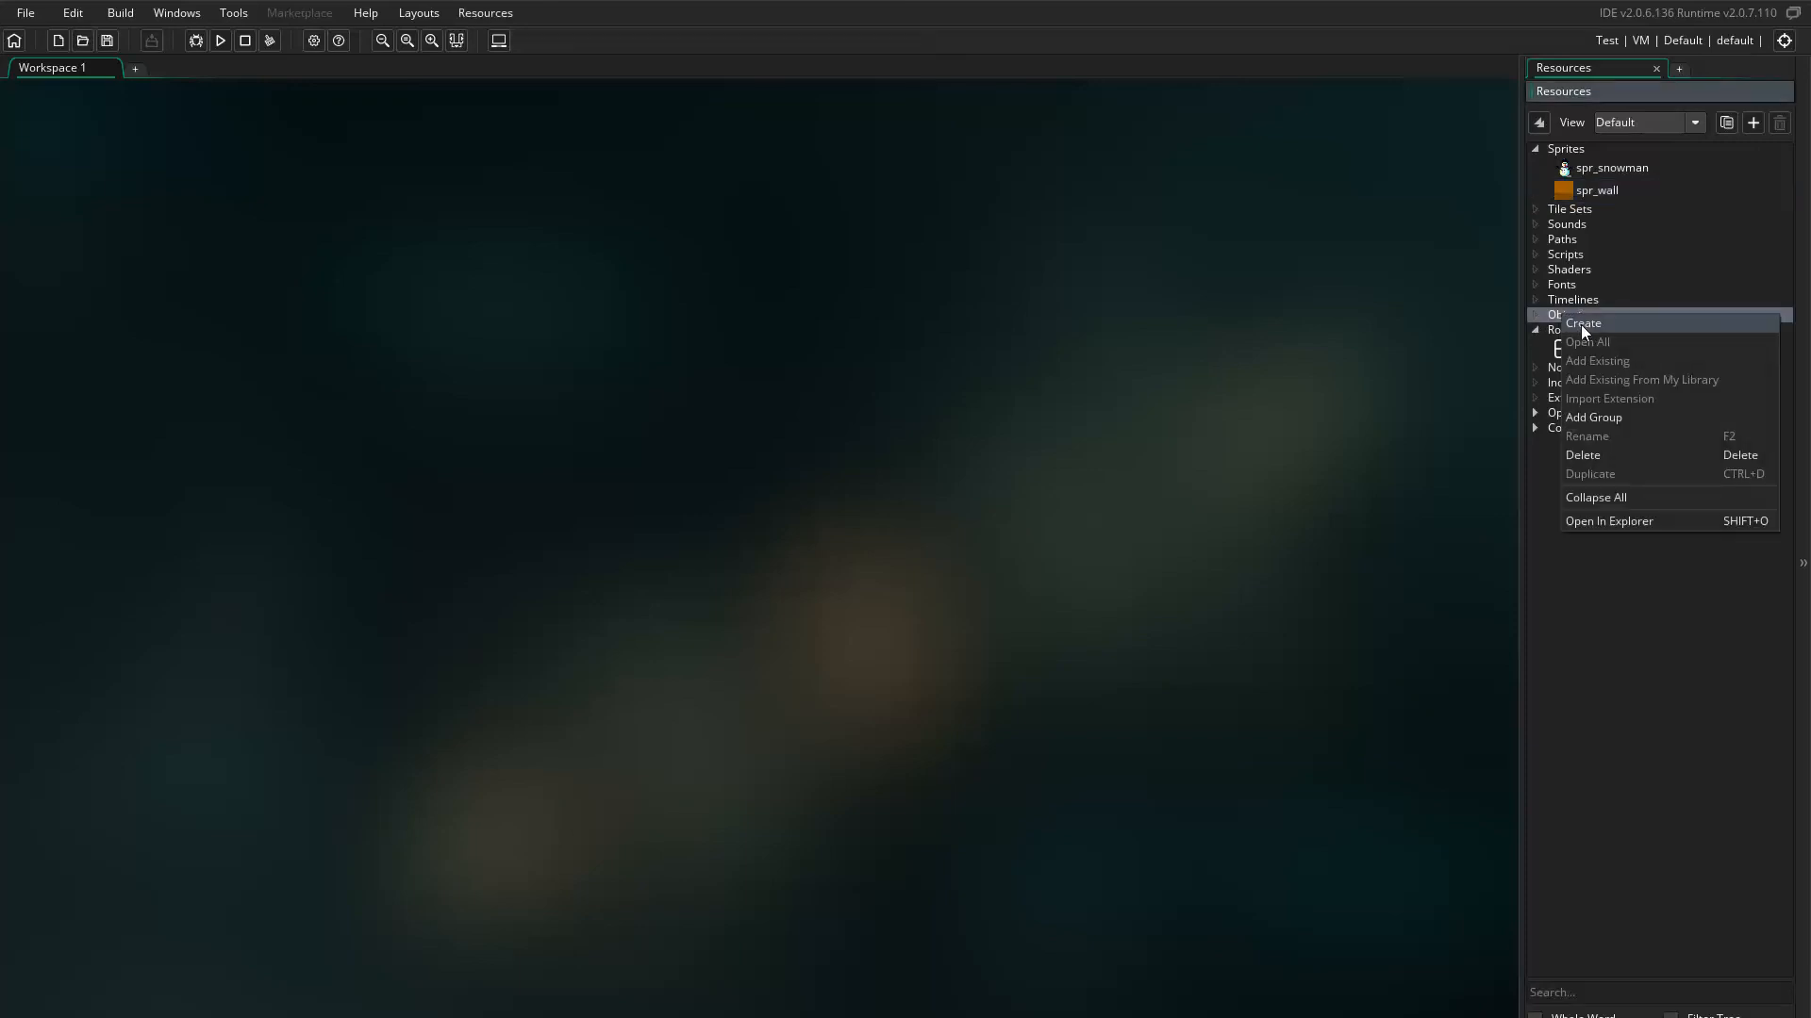
pyautogui.click(1582, 323)
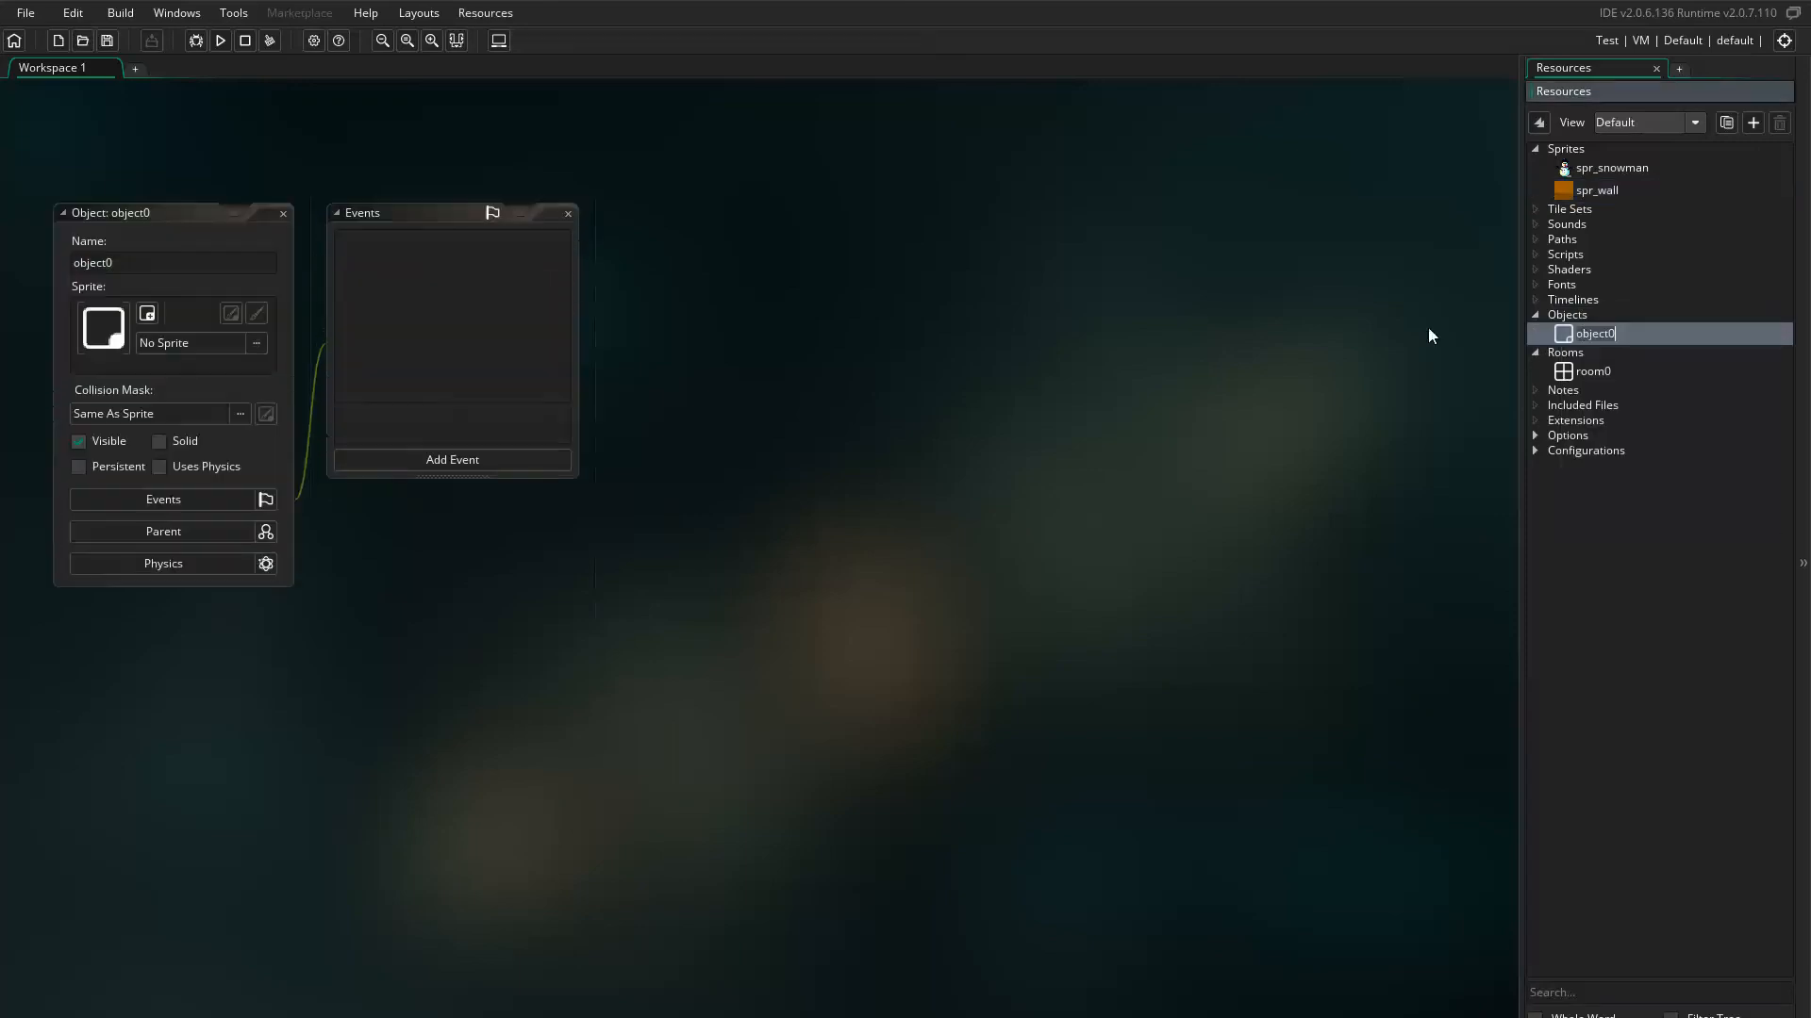
pyautogui.click(145, 263)
pyautogui.press('BackSpace')
pyautogui.press('BackSpace')
pyautogui.press('BackSpace')
pyautogui.press('BackSpace')
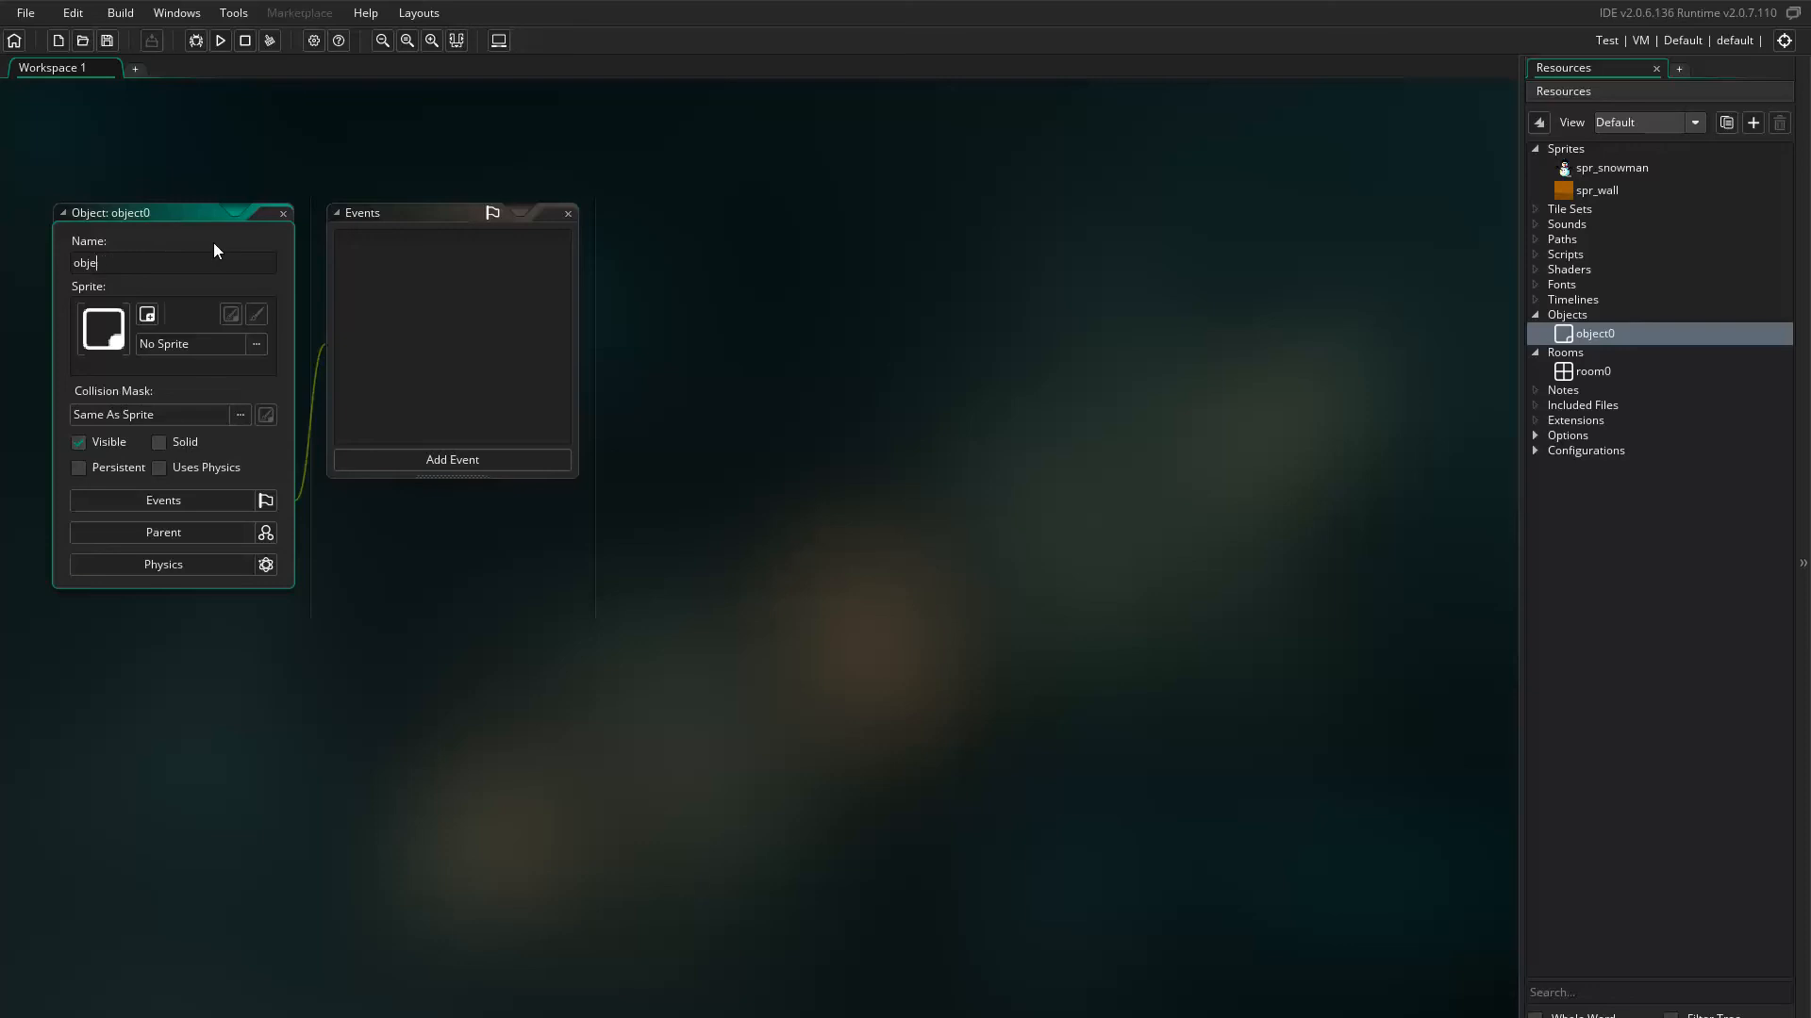
pyautogui.write('_snowman')
# - Assign spr_snowman to the snowman object with Solid and Uses Physics enabled, and close its editor
pyautogui.click(258, 343)
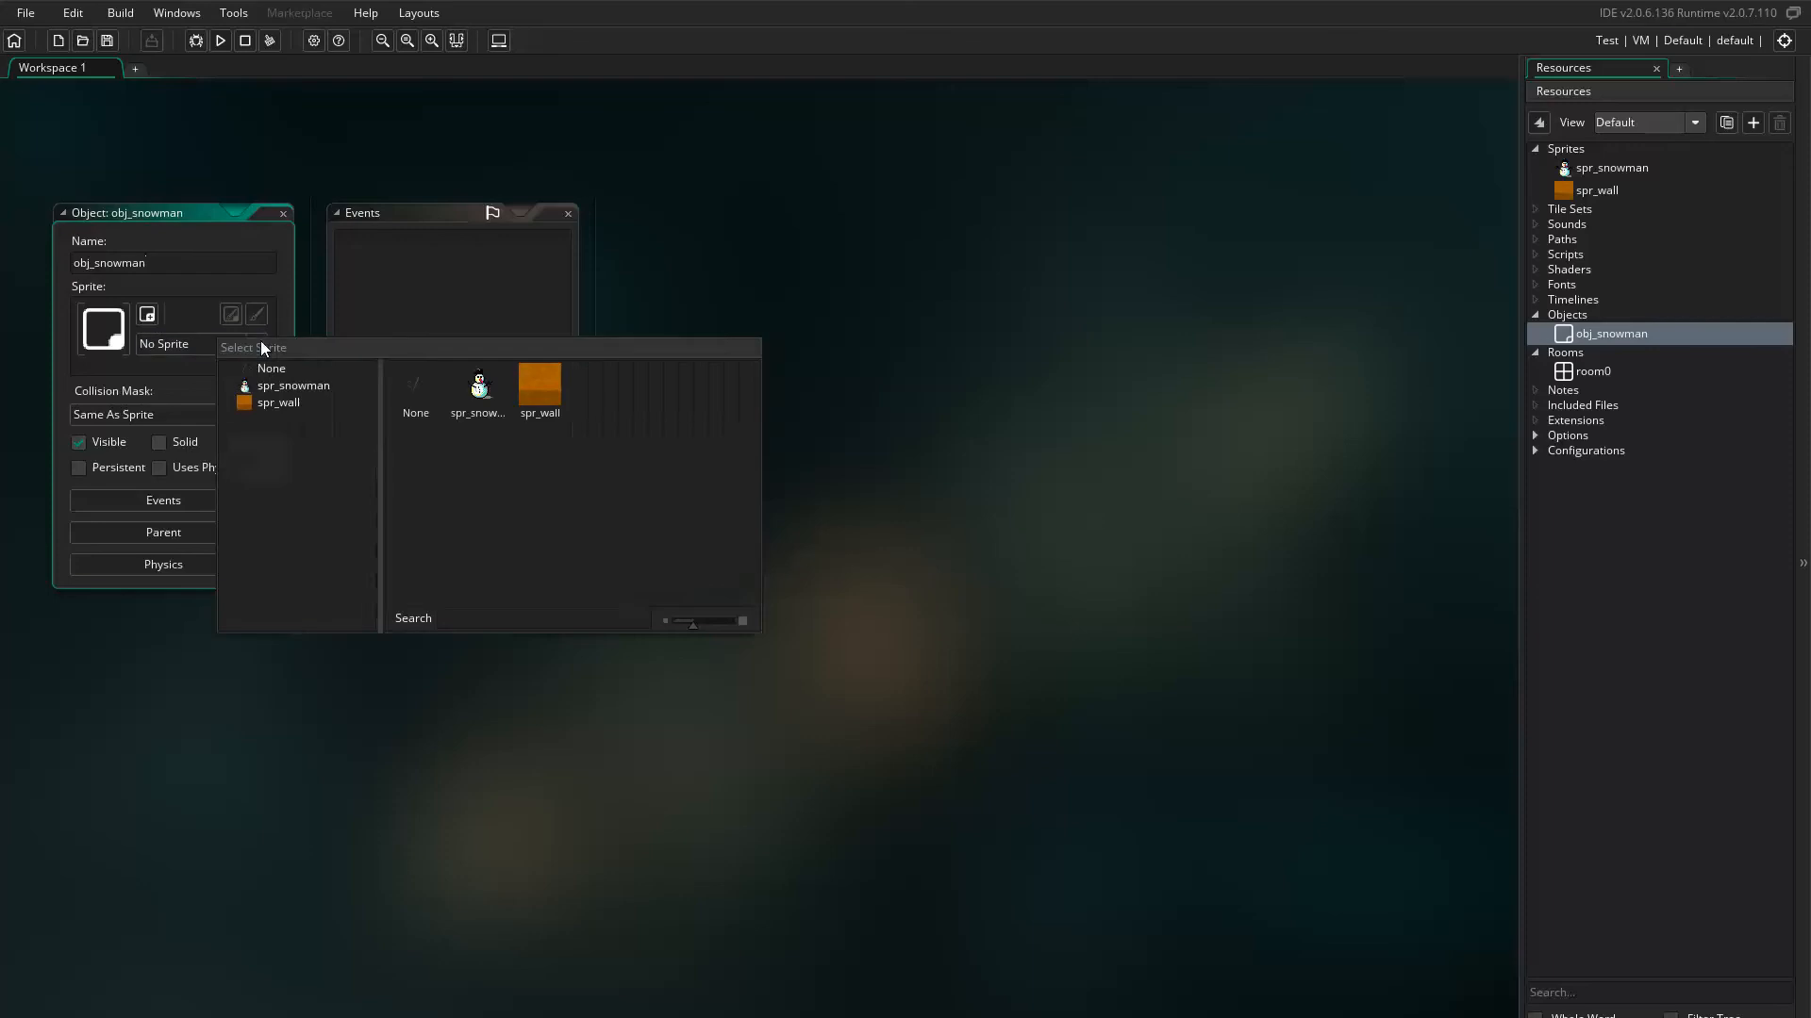
pyautogui.click(285, 389)
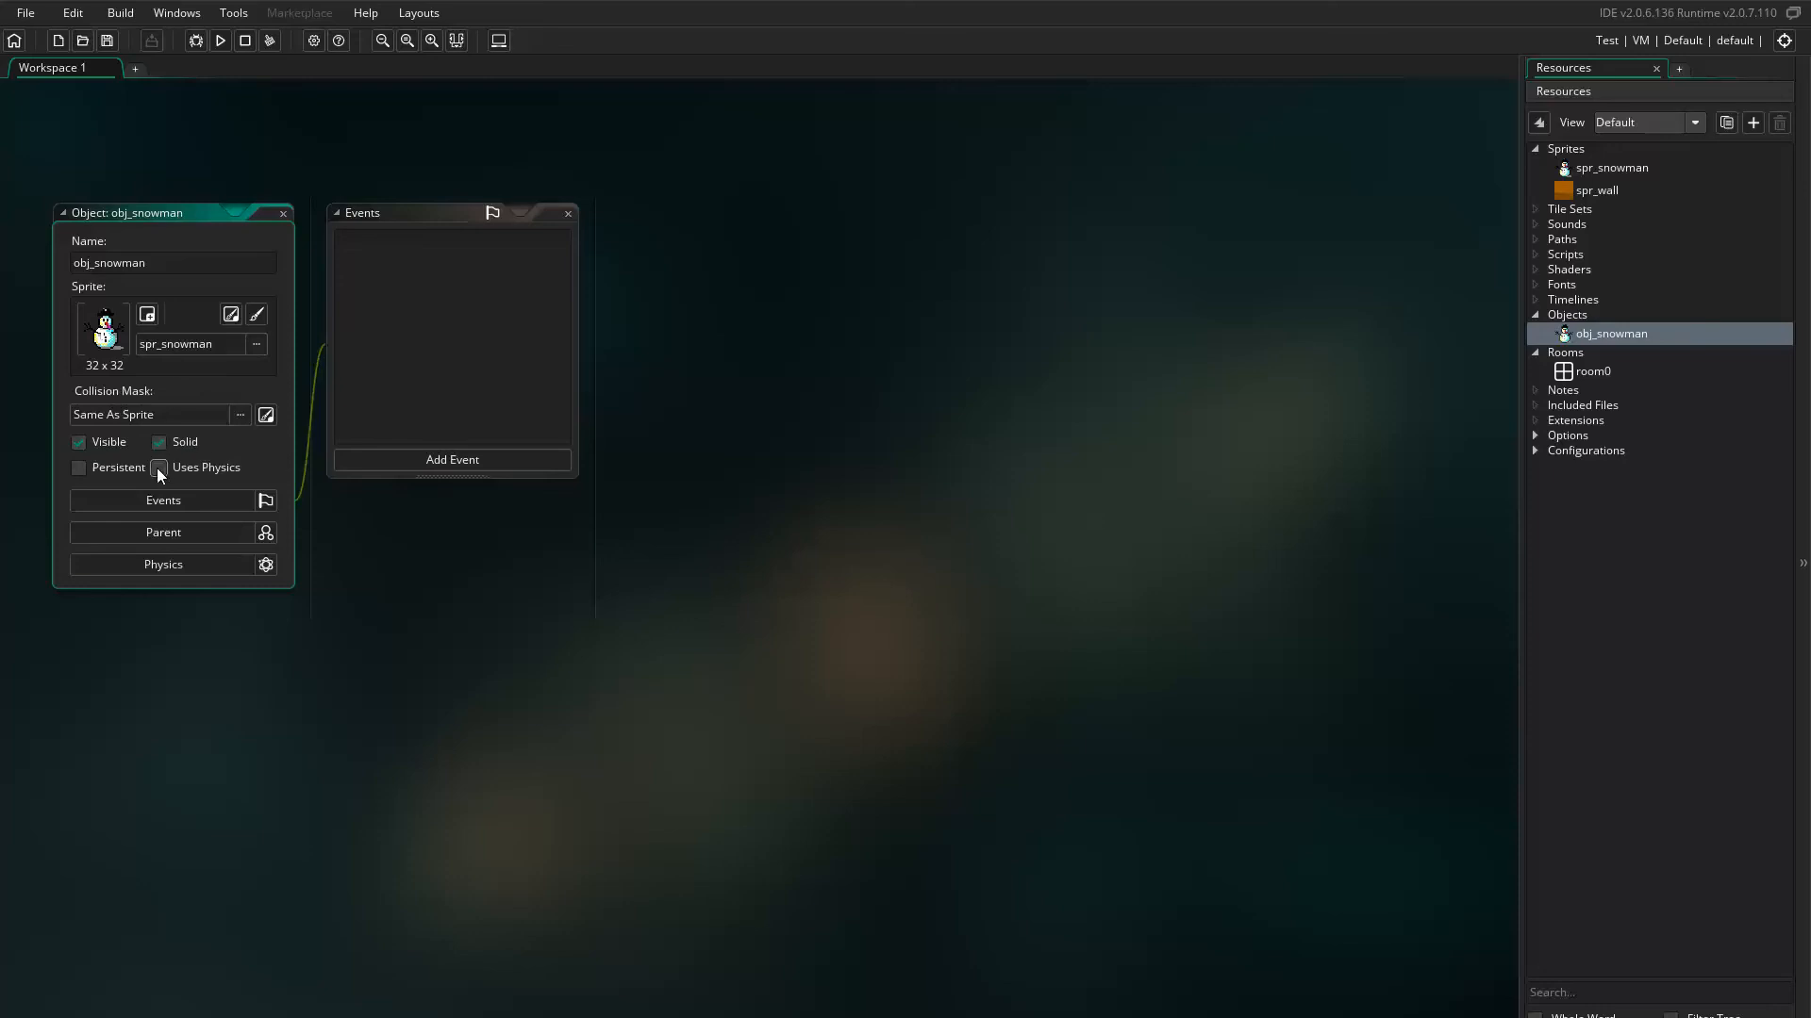
pyautogui.click(157, 467)
pyautogui.click(567, 215)
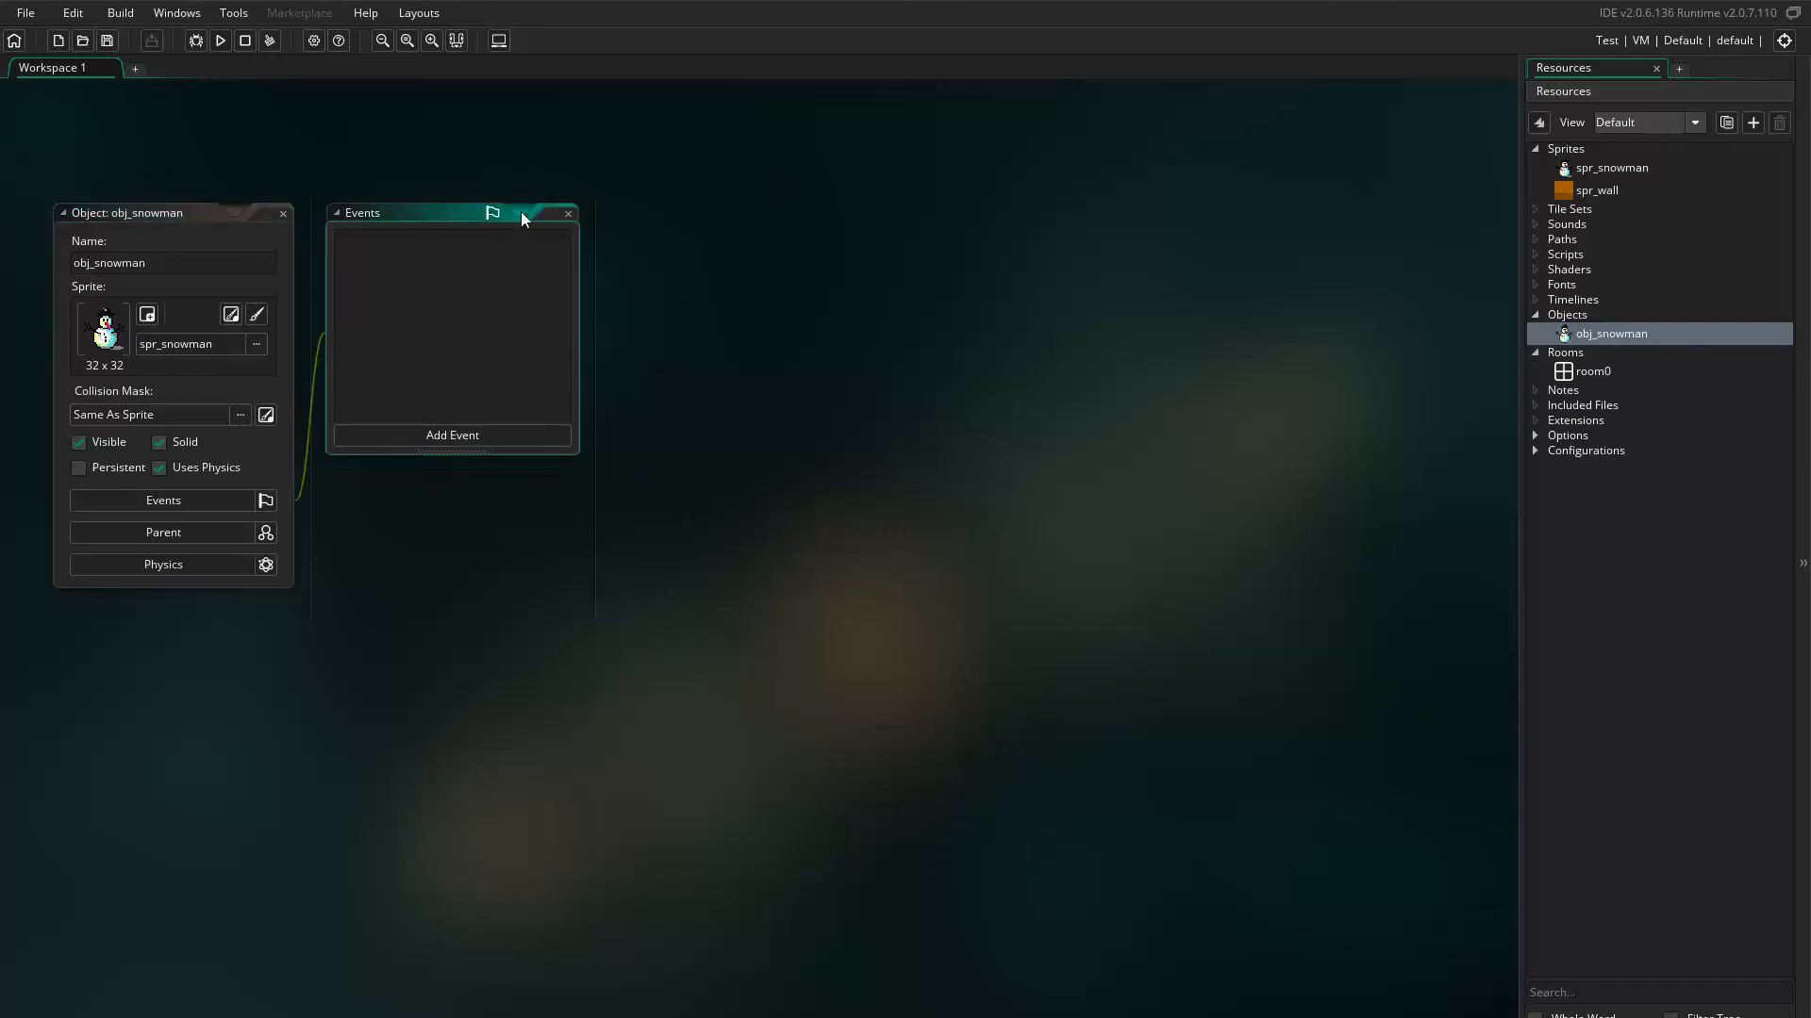
pyautogui.click(283, 216)
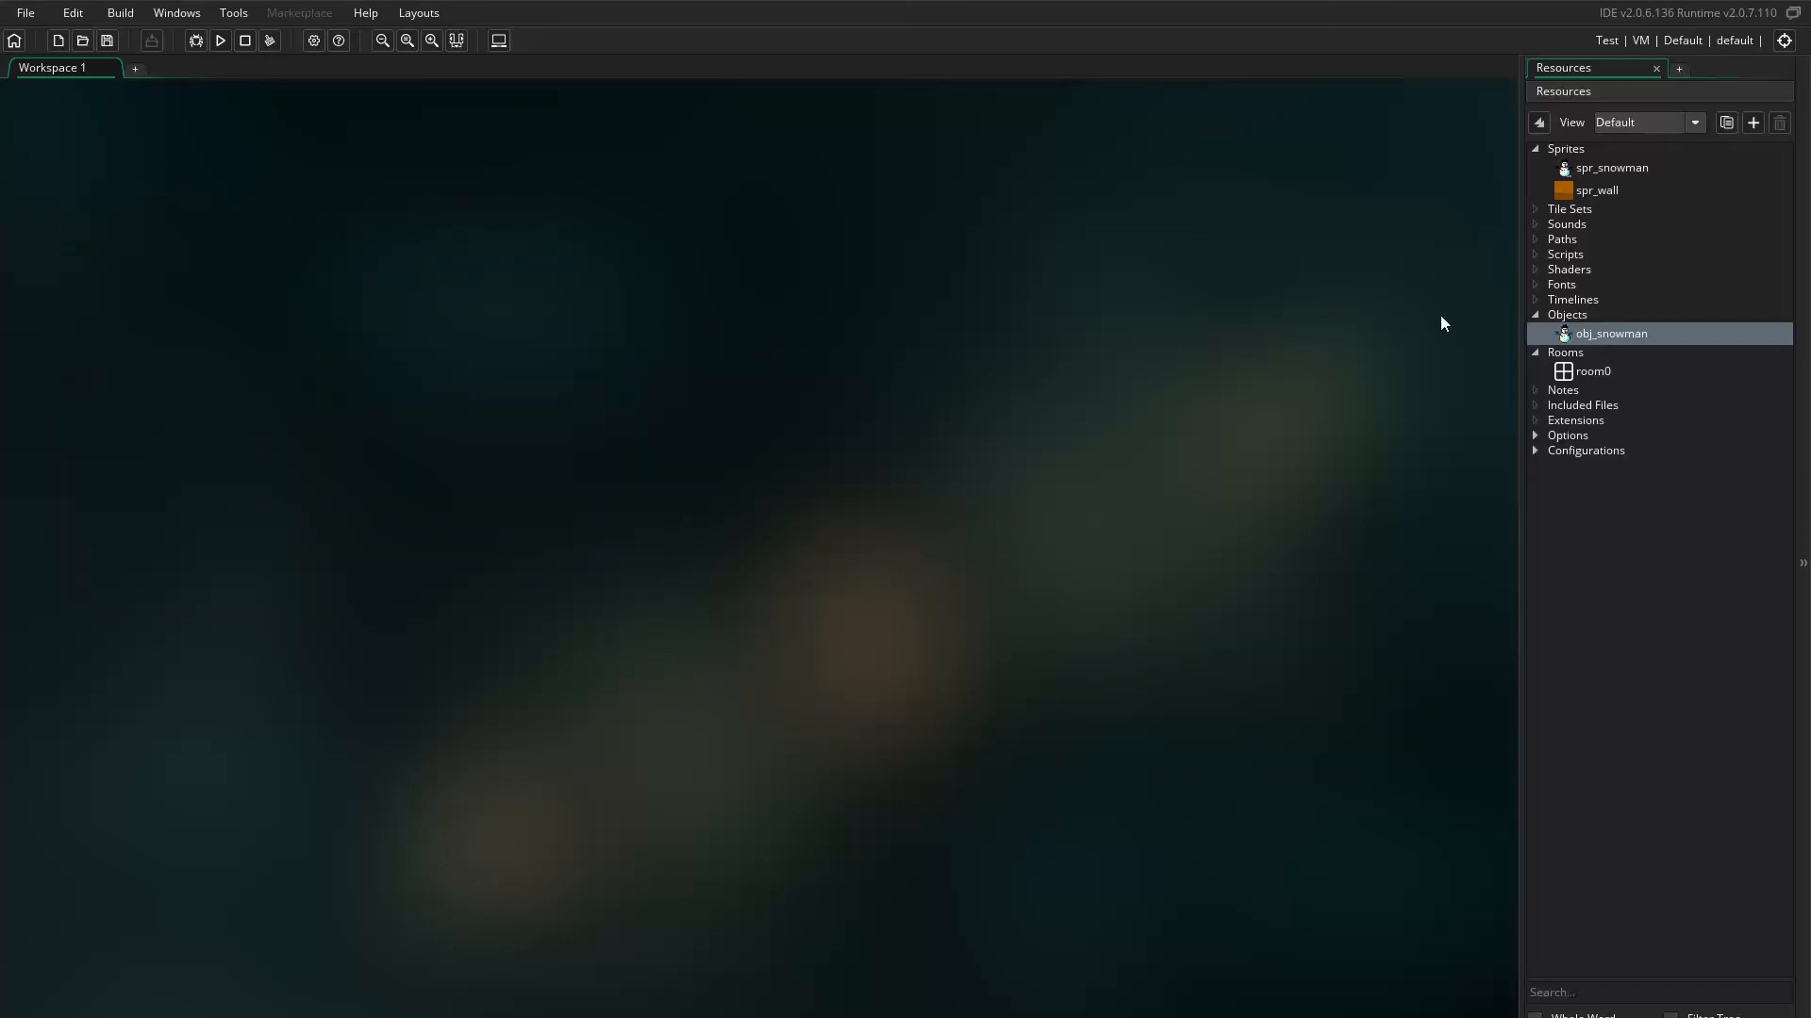
# - Create a second object and name it obj_wall
pyautogui.rightClick(1563, 311)
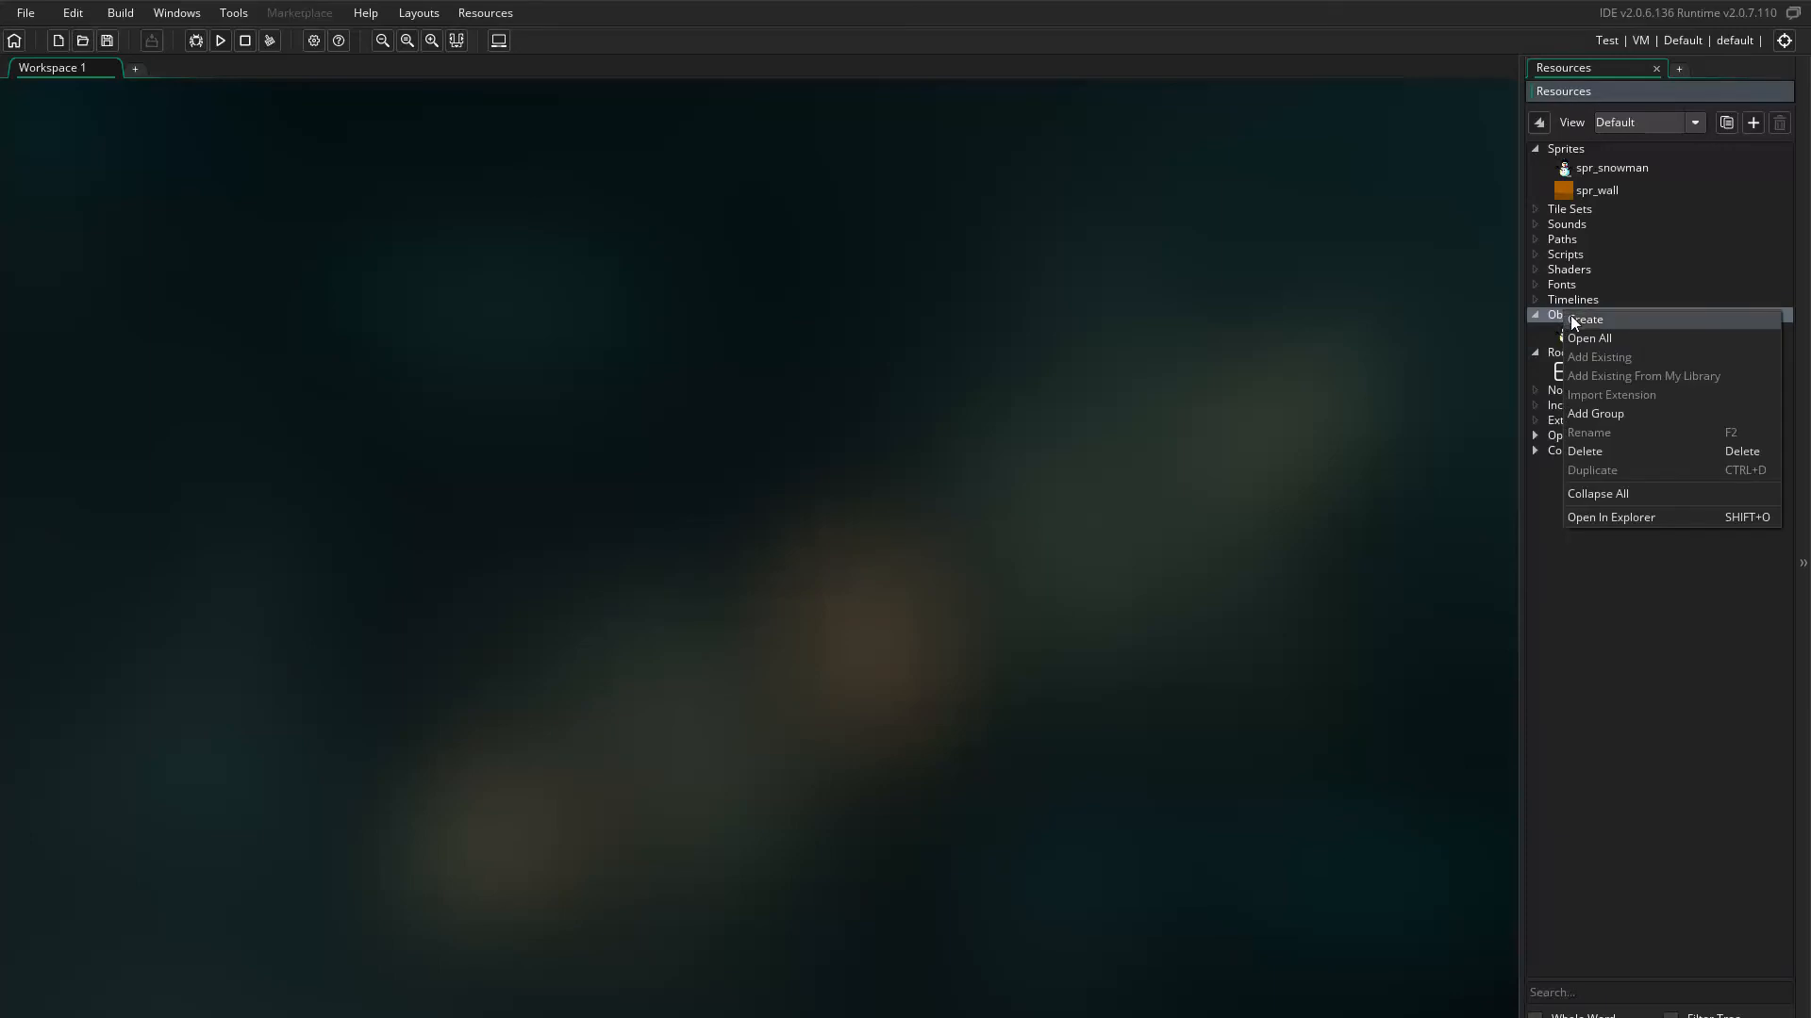
pyautogui.click(1571, 317)
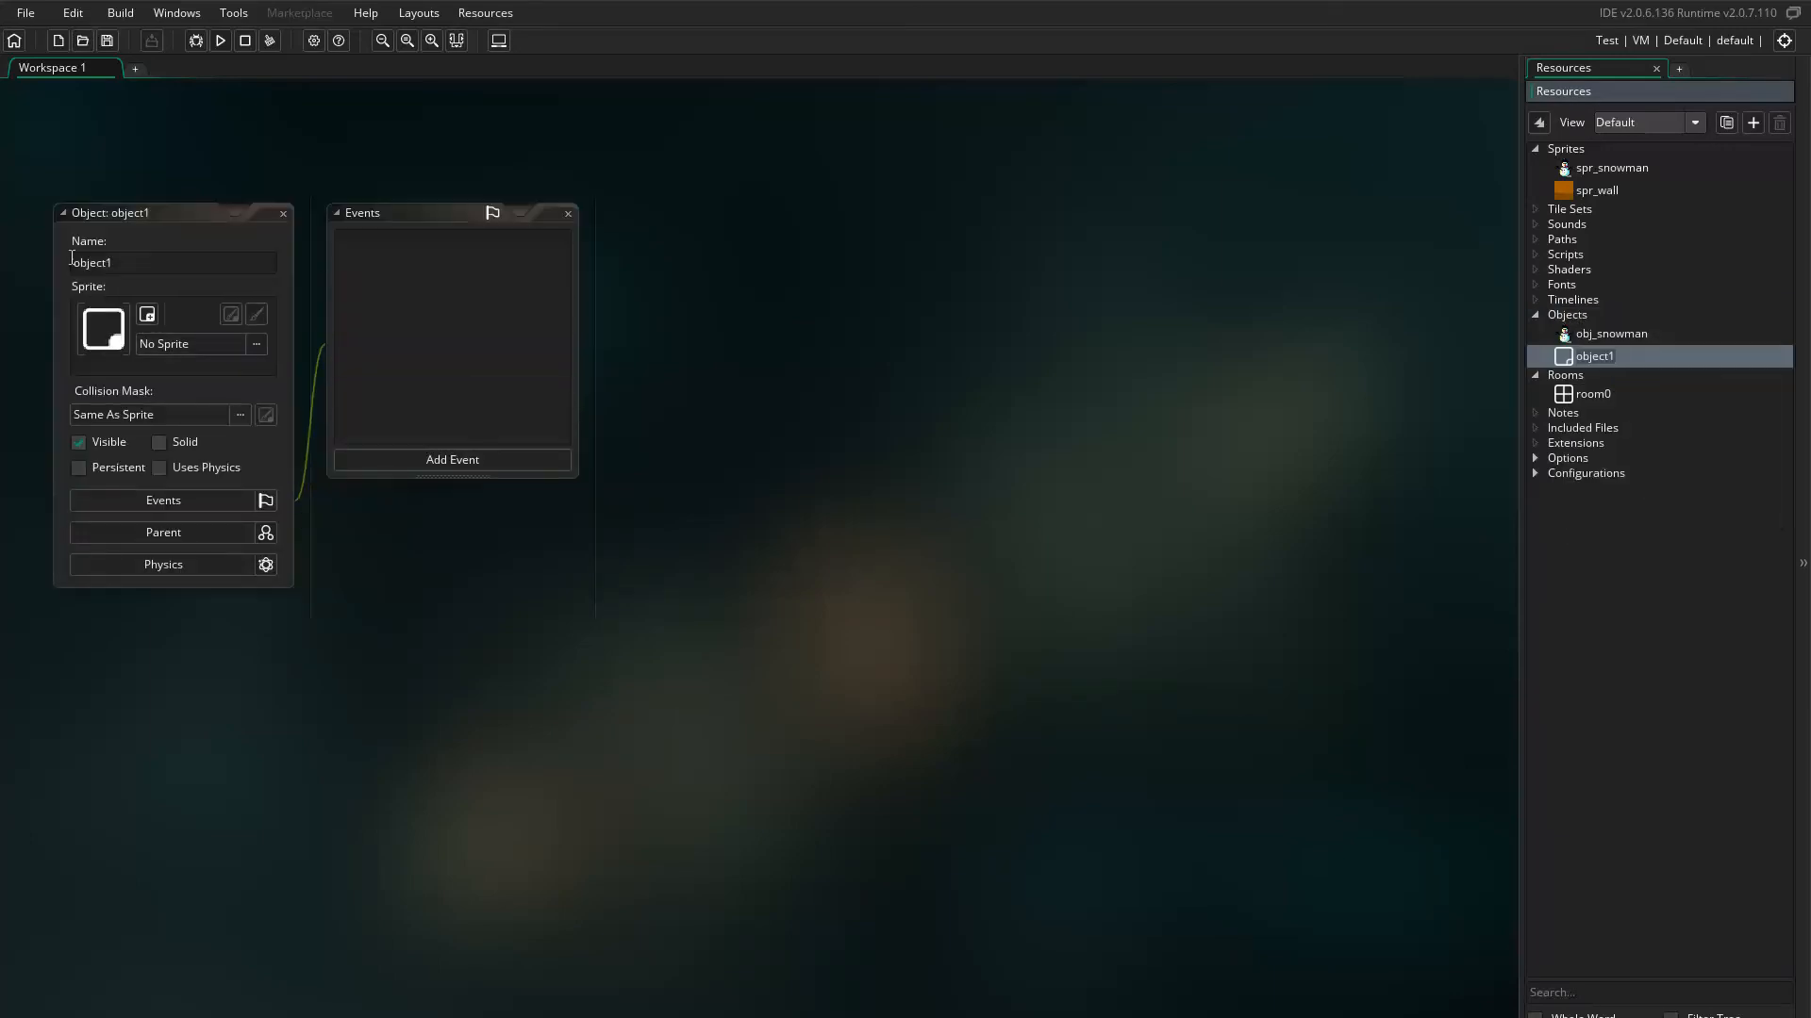
pyautogui.click(123, 259)
pyautogui.press('BackSpace')
pyautogui.press('BackSpace')
pyautogui.press('BackSpace')
pyautogui.press('BackSpace')
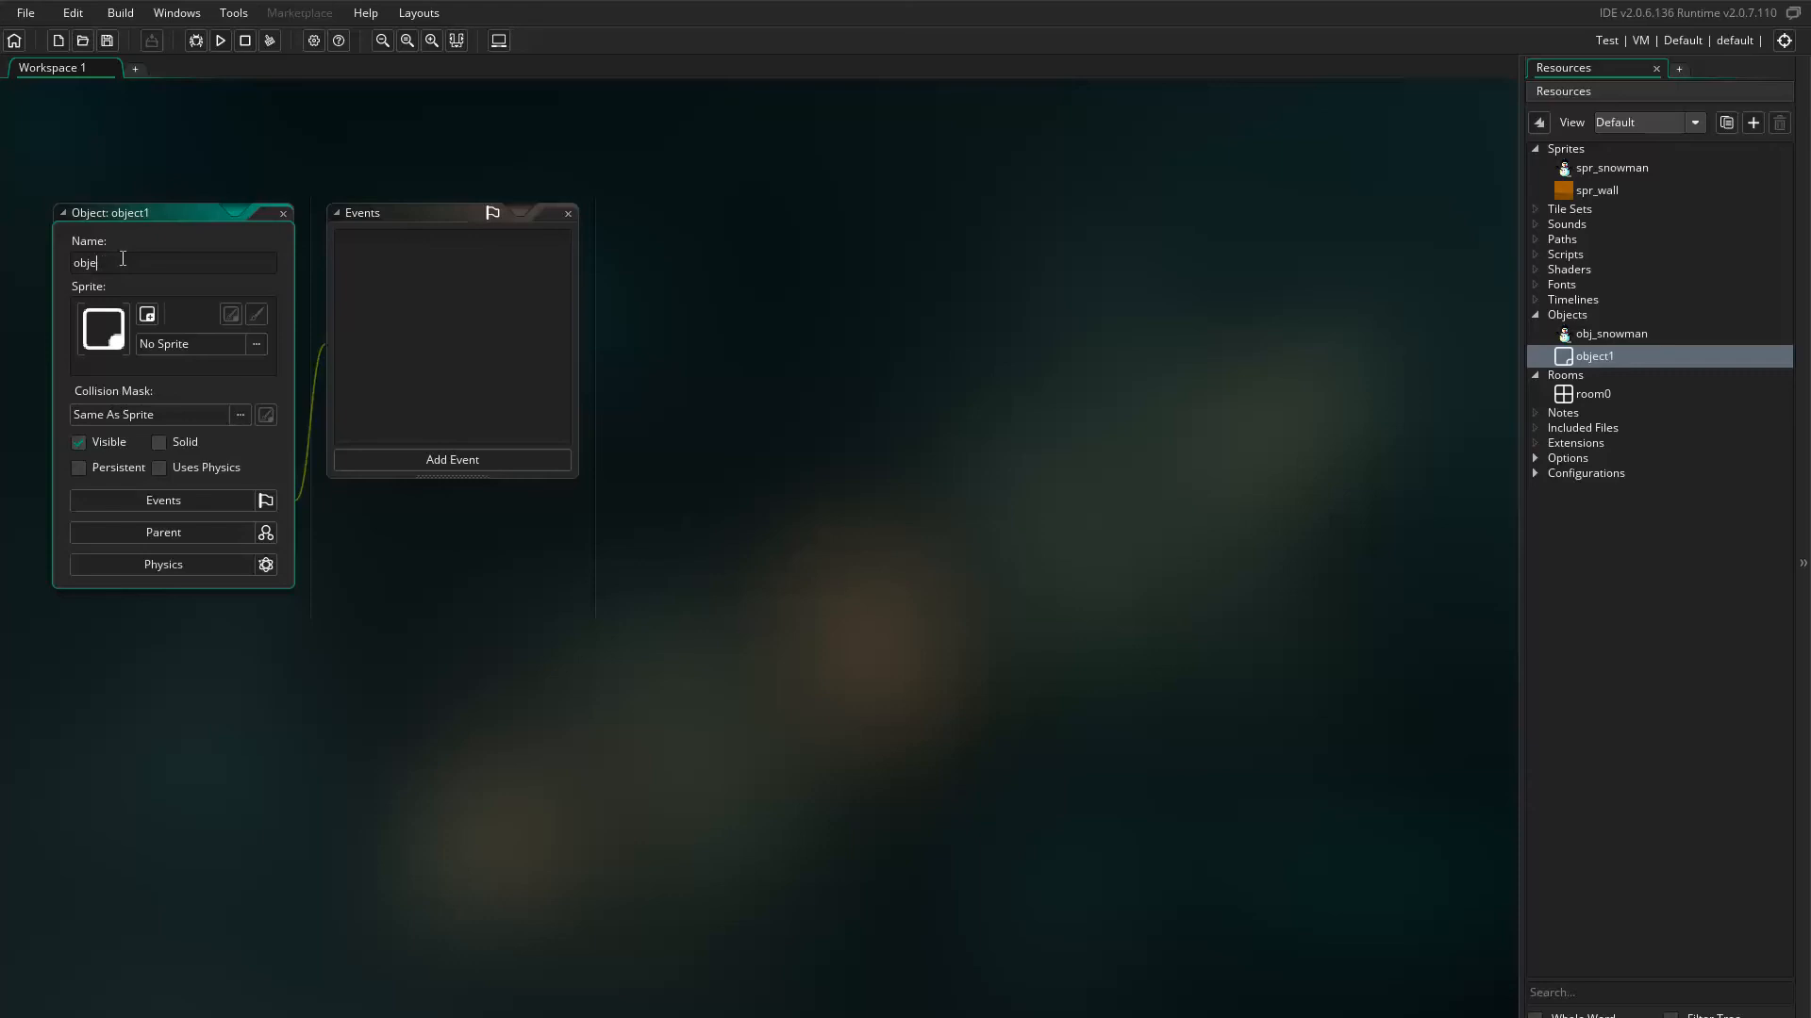
pyautogui.write('_wall')
# - Assign spr_wall to the wall object with Solid enabled, and close its editor
pyautogui.click(256, 344)
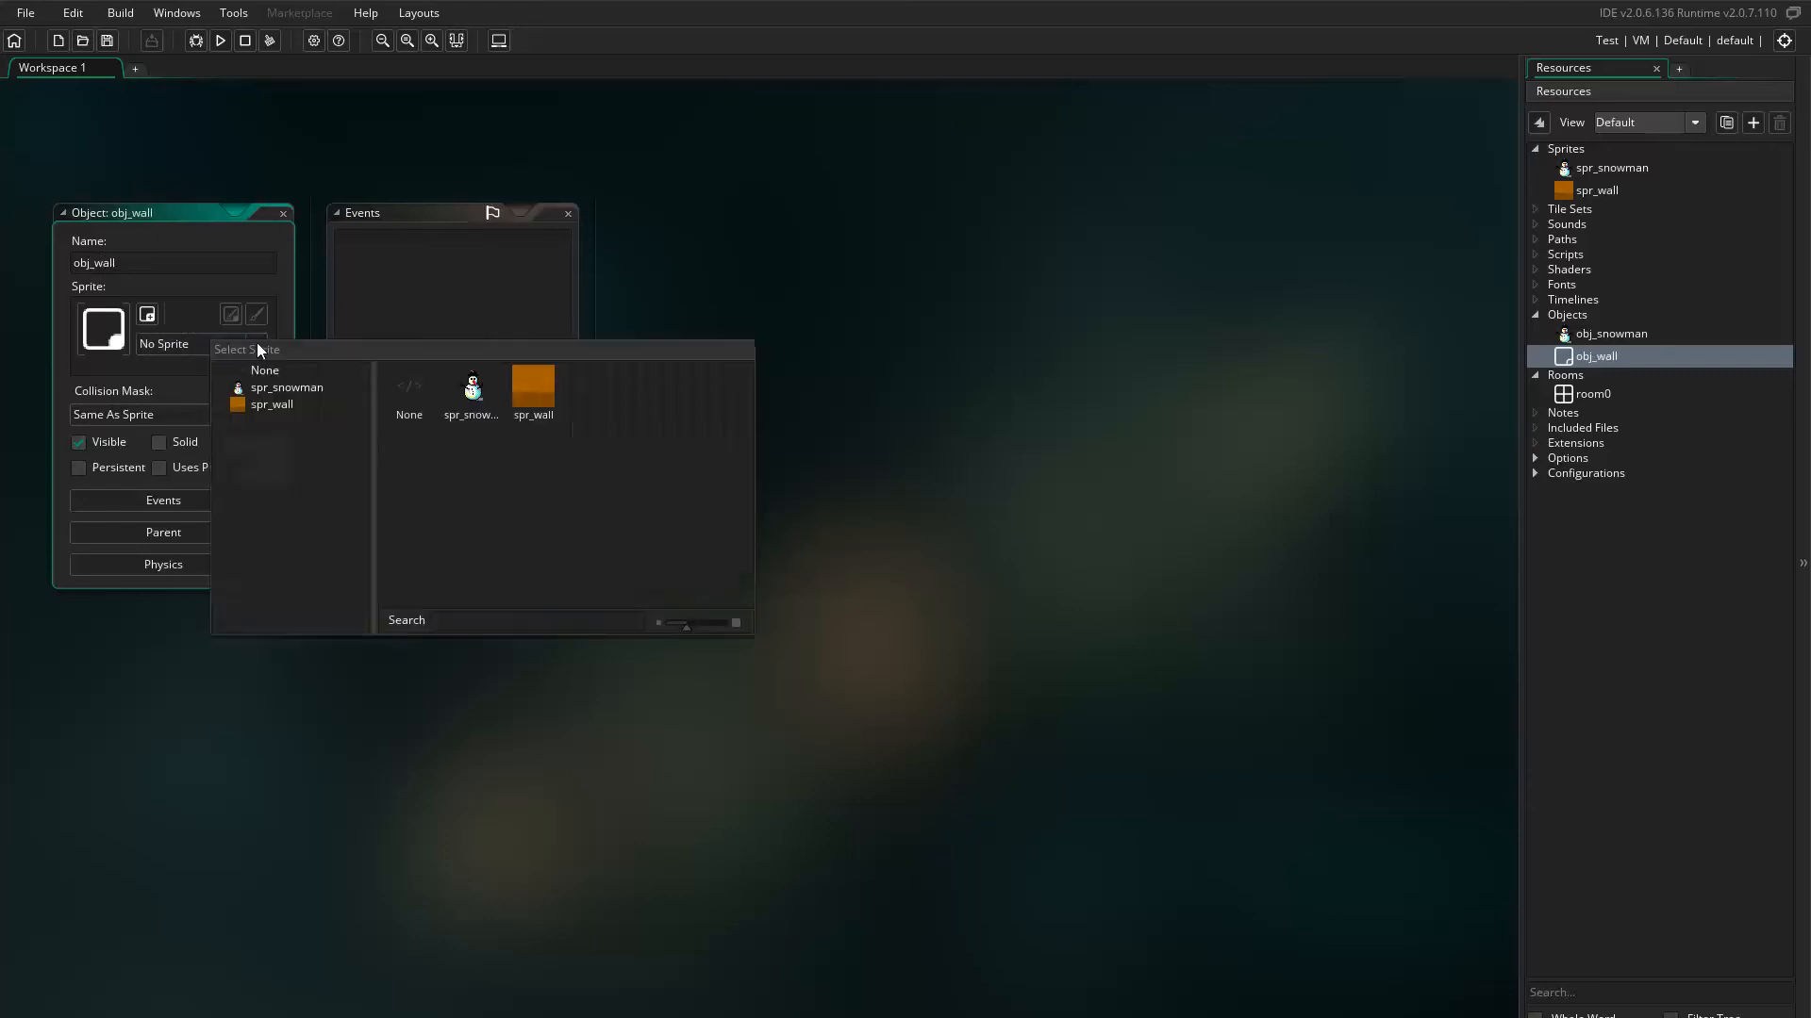
pyautogui.click(262, 404)
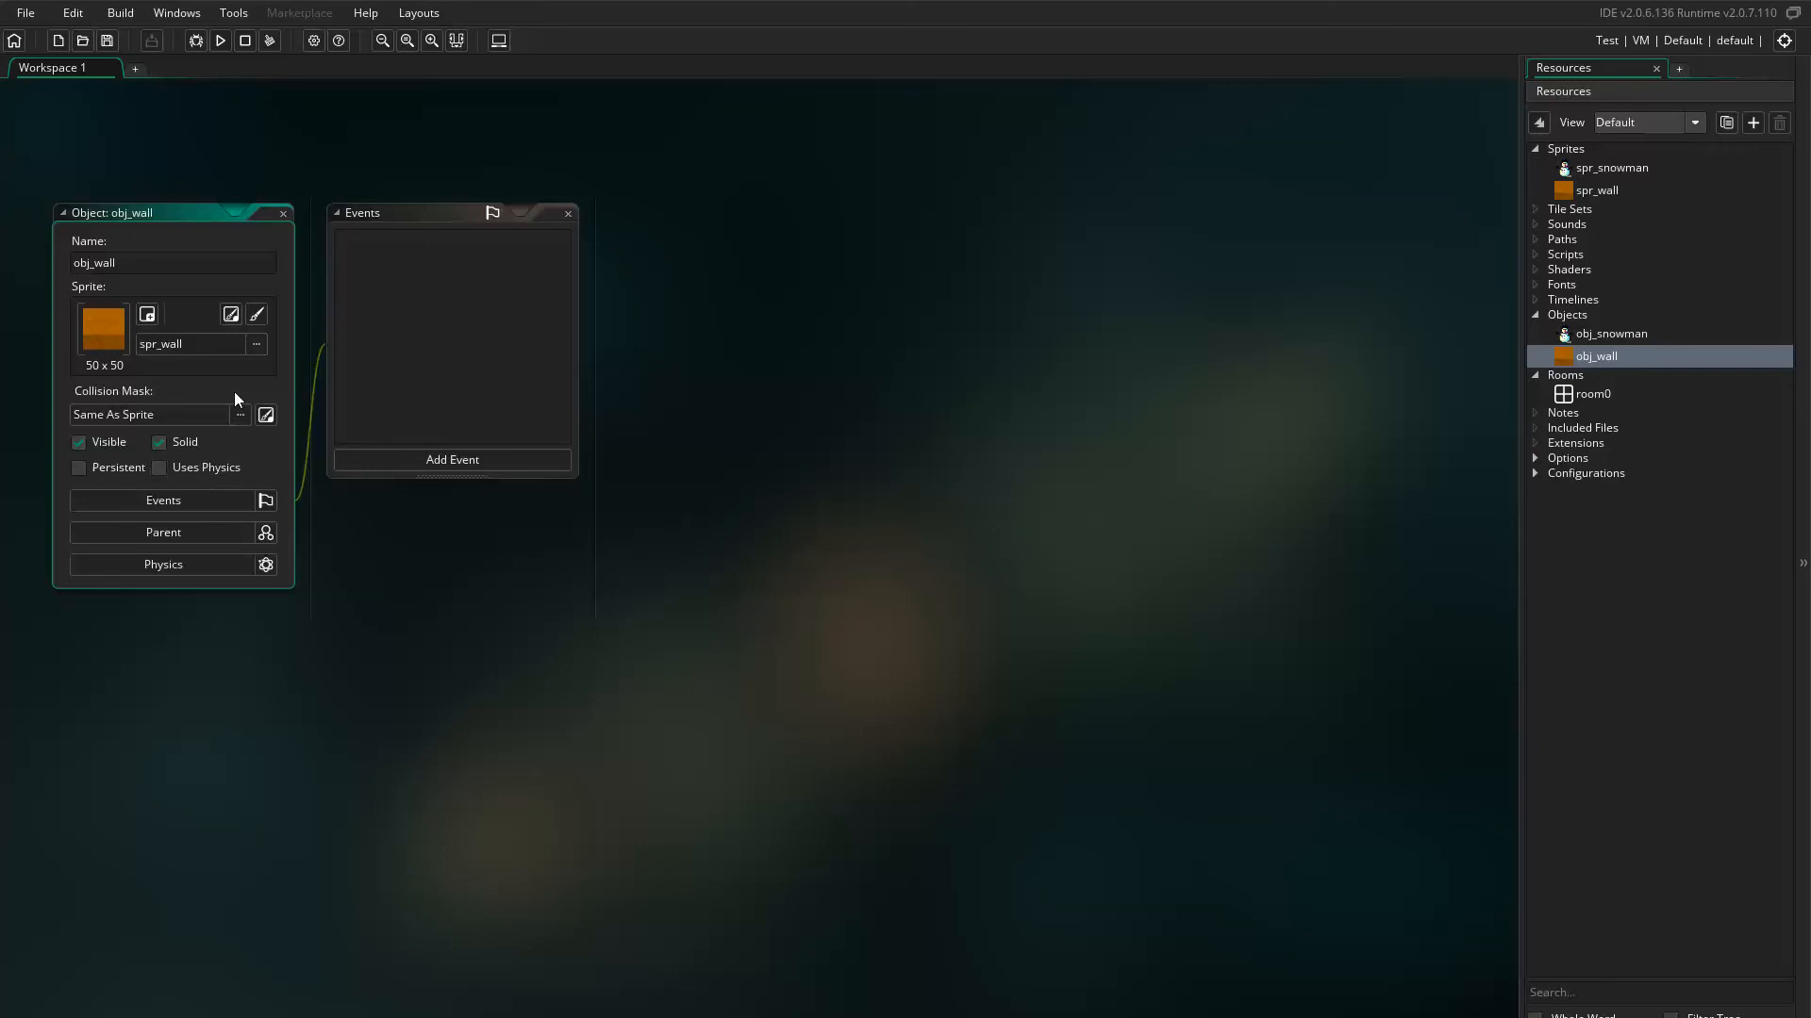
pyautogui.click(282, 216)
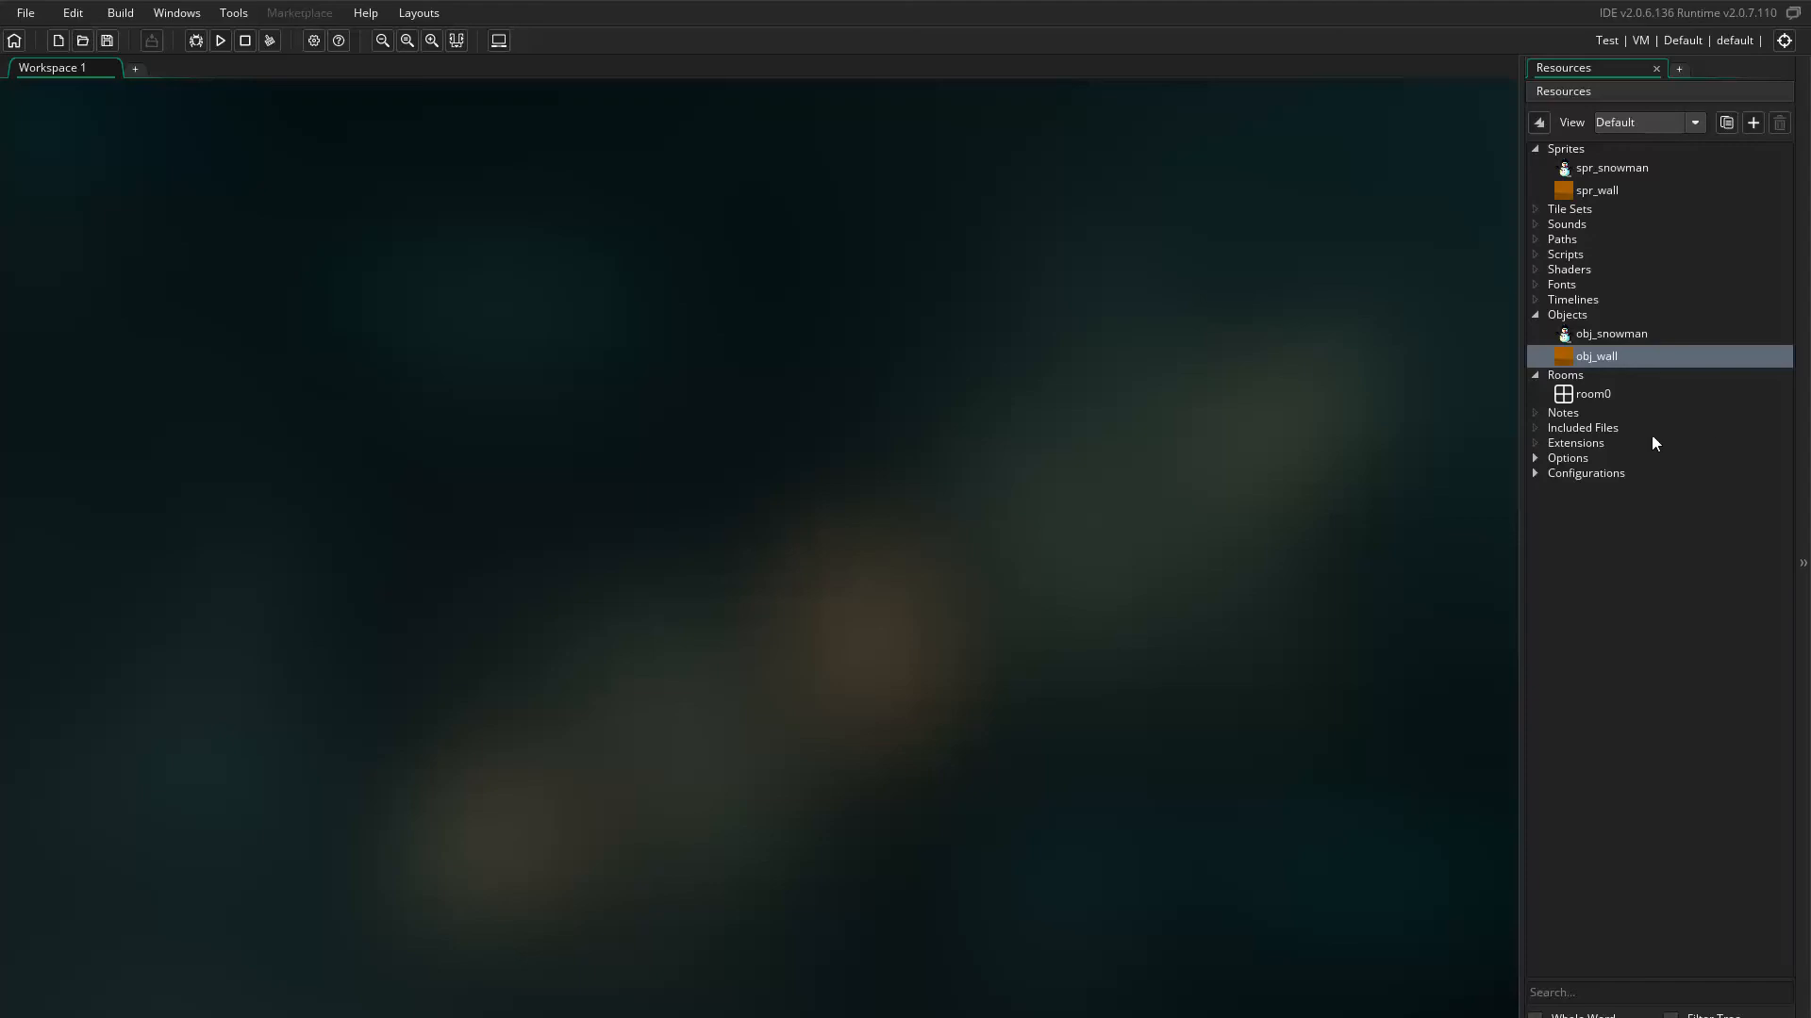
# - Open room0 for editing
pyautogui.click(1561, 399)
pyautogui.doubleClick(1557, 393)
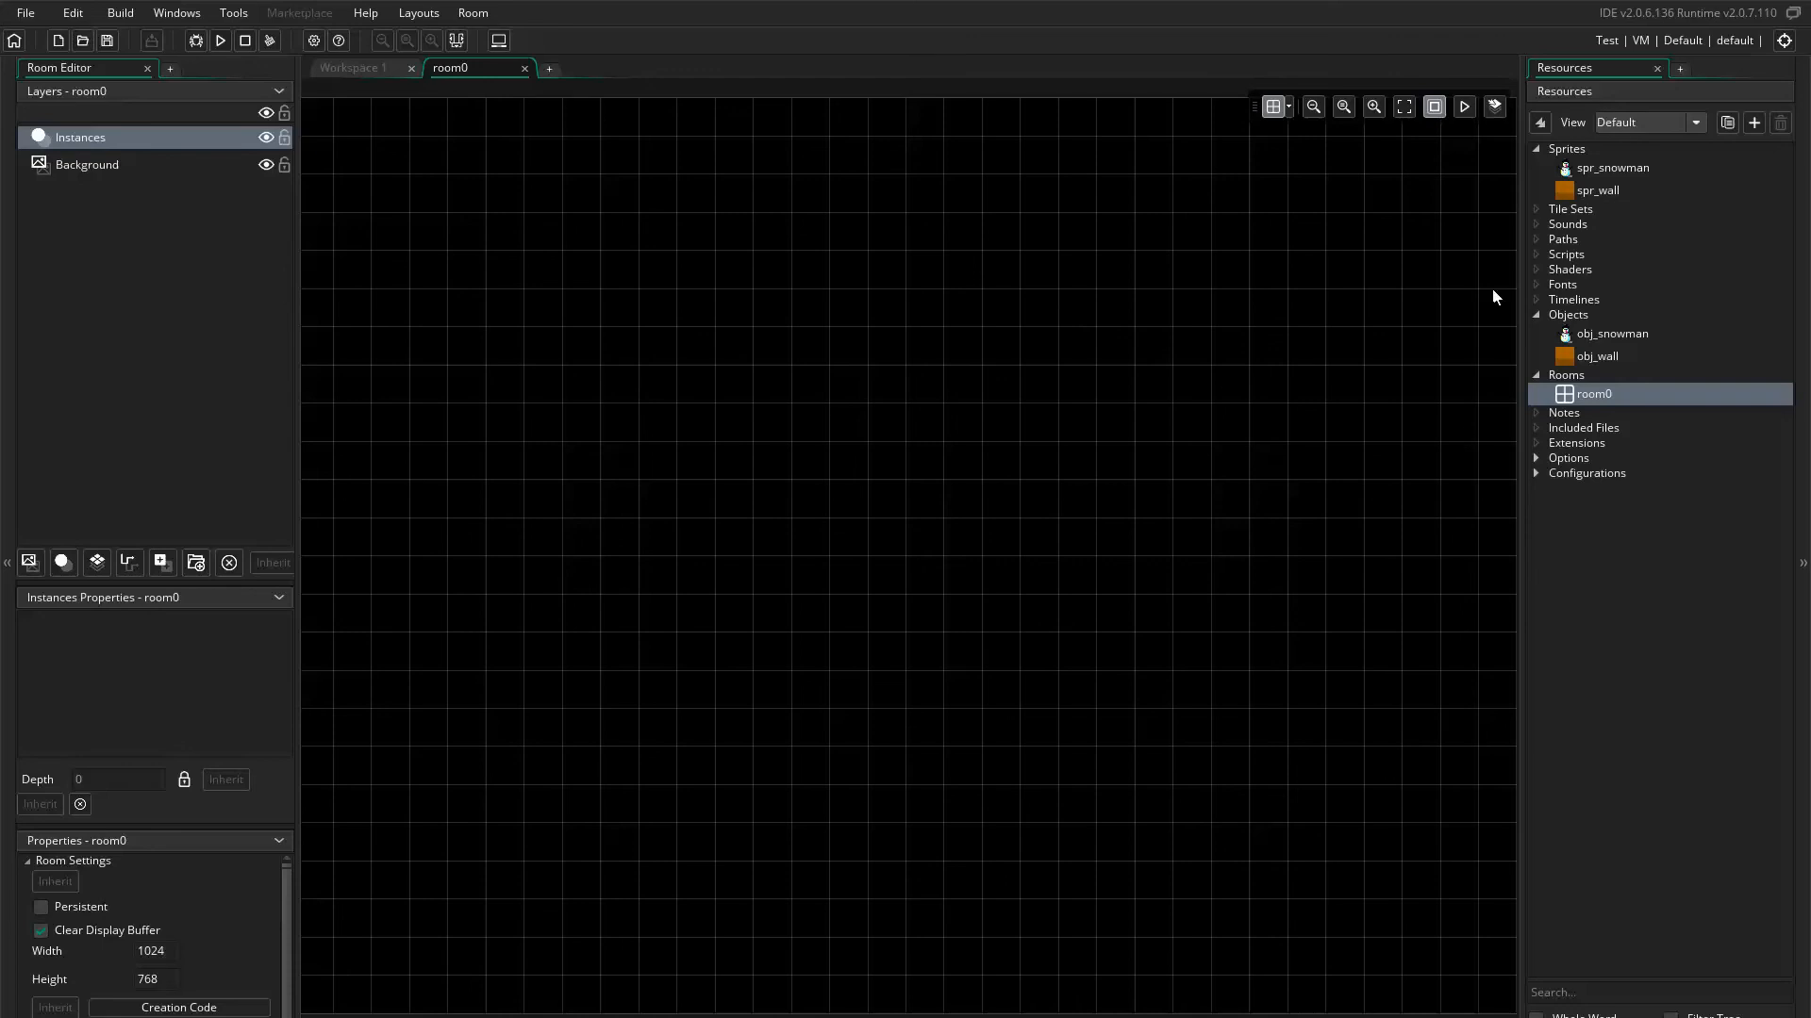
pyautogui.click(1566, 189)
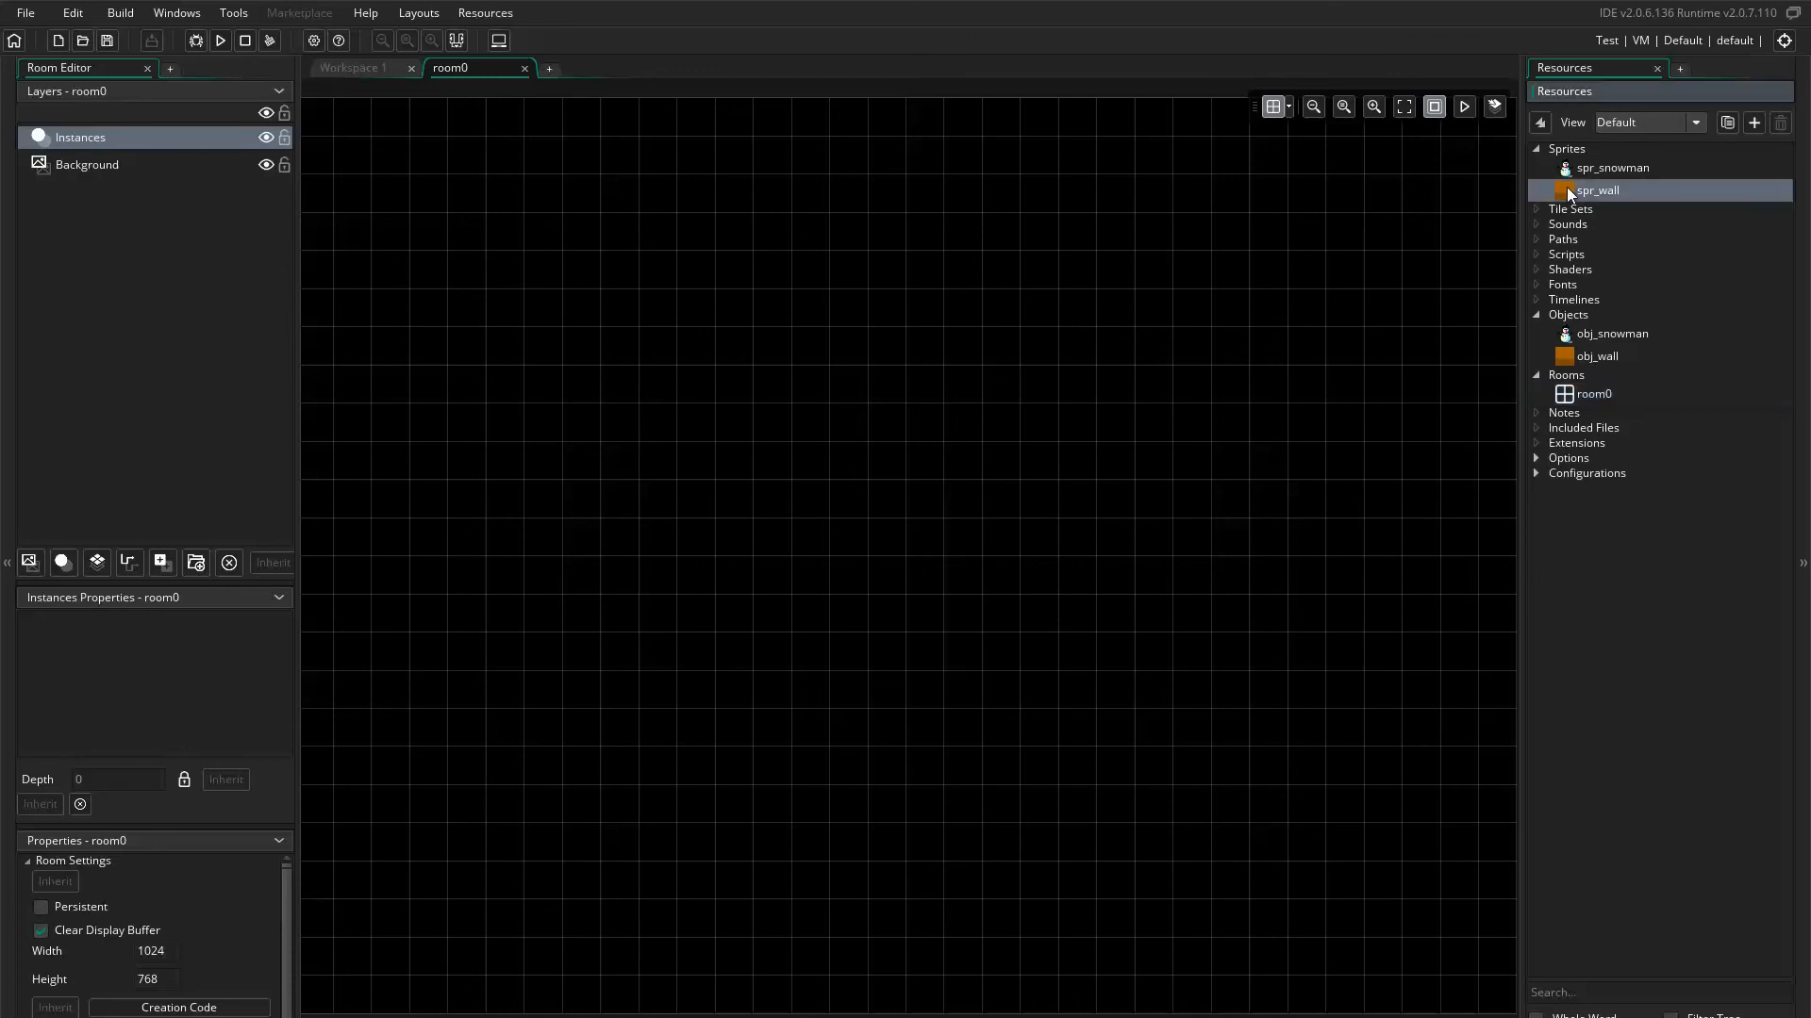
pyautogui.click(327, 137)
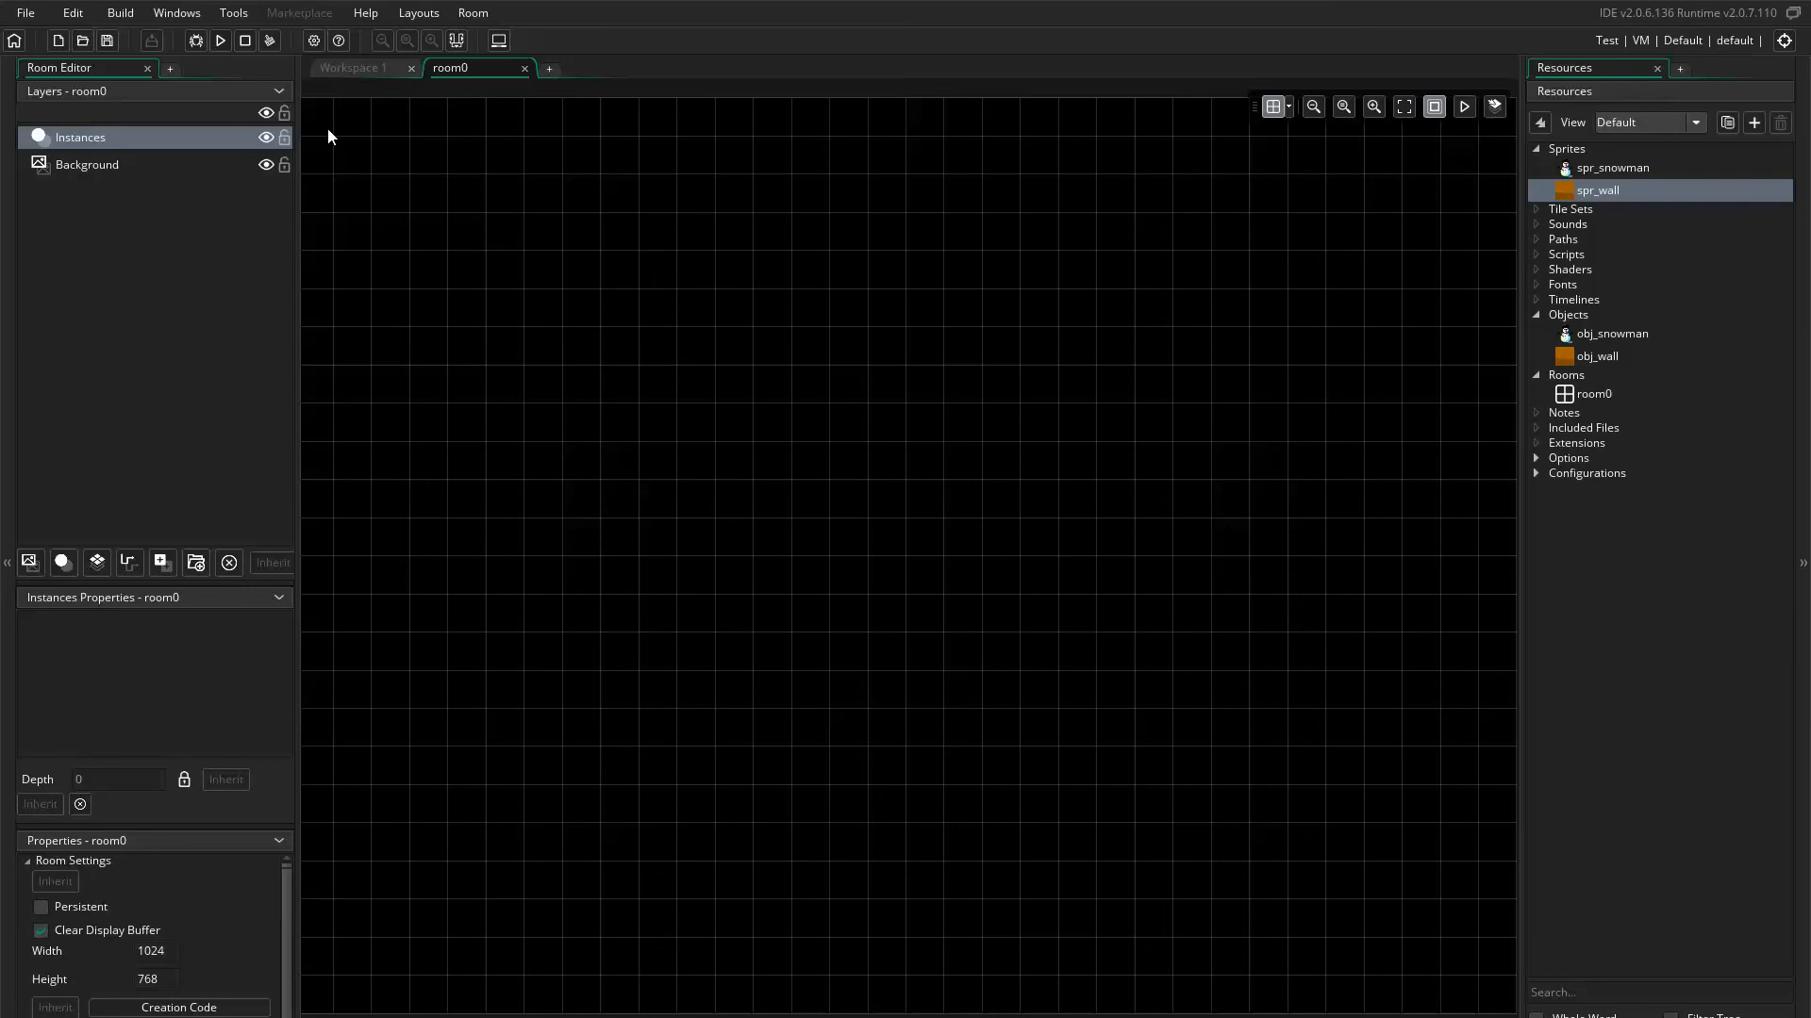
pyautogui.moveTo(1573, 196)
pyautogui.mouseDown()
pyautogui.moveTo(687, 169)
pyautogui.moveTo(347, 126)
pyautogui.moveTo(966, 309)
pyautogui.moveTo(1558, 194)
pyautogui.mouseUp()
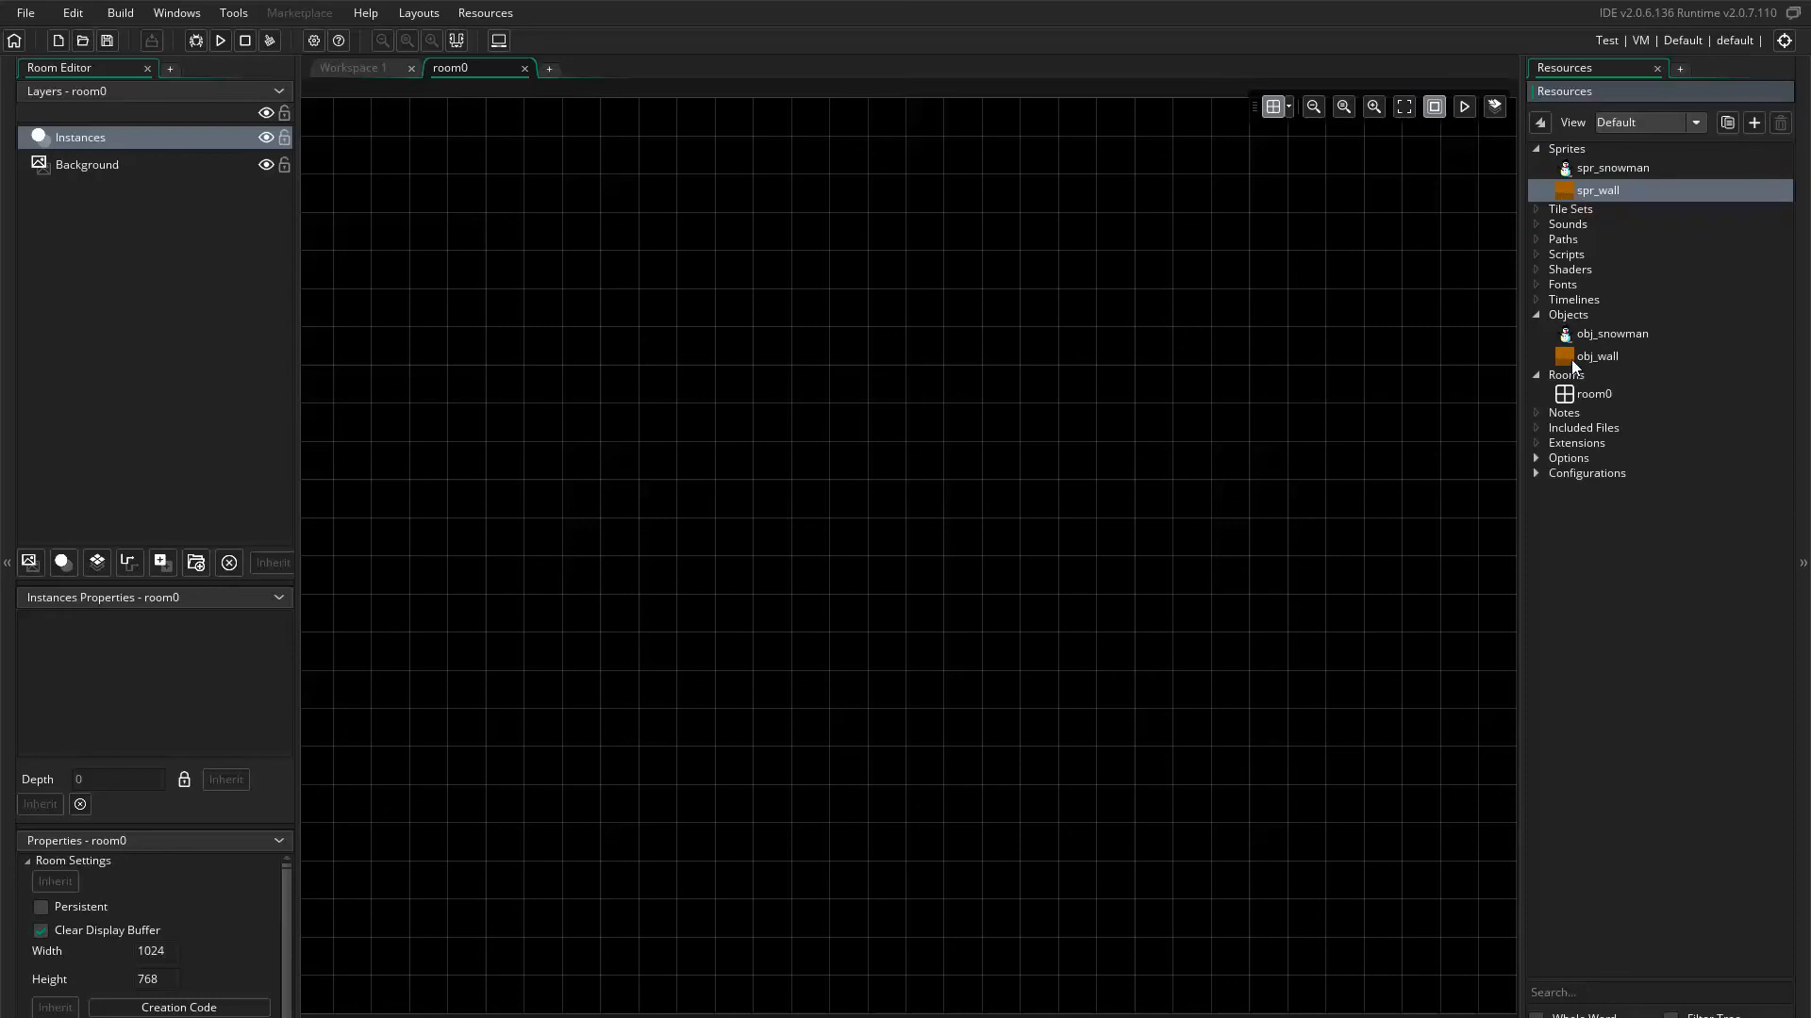
# - Build a continuous column of obj_wall instances down the room's left edge, starting in its upper-left corner
pyautogui.moveTo(1571, 359); pyautogui.dragTo(332, 126)
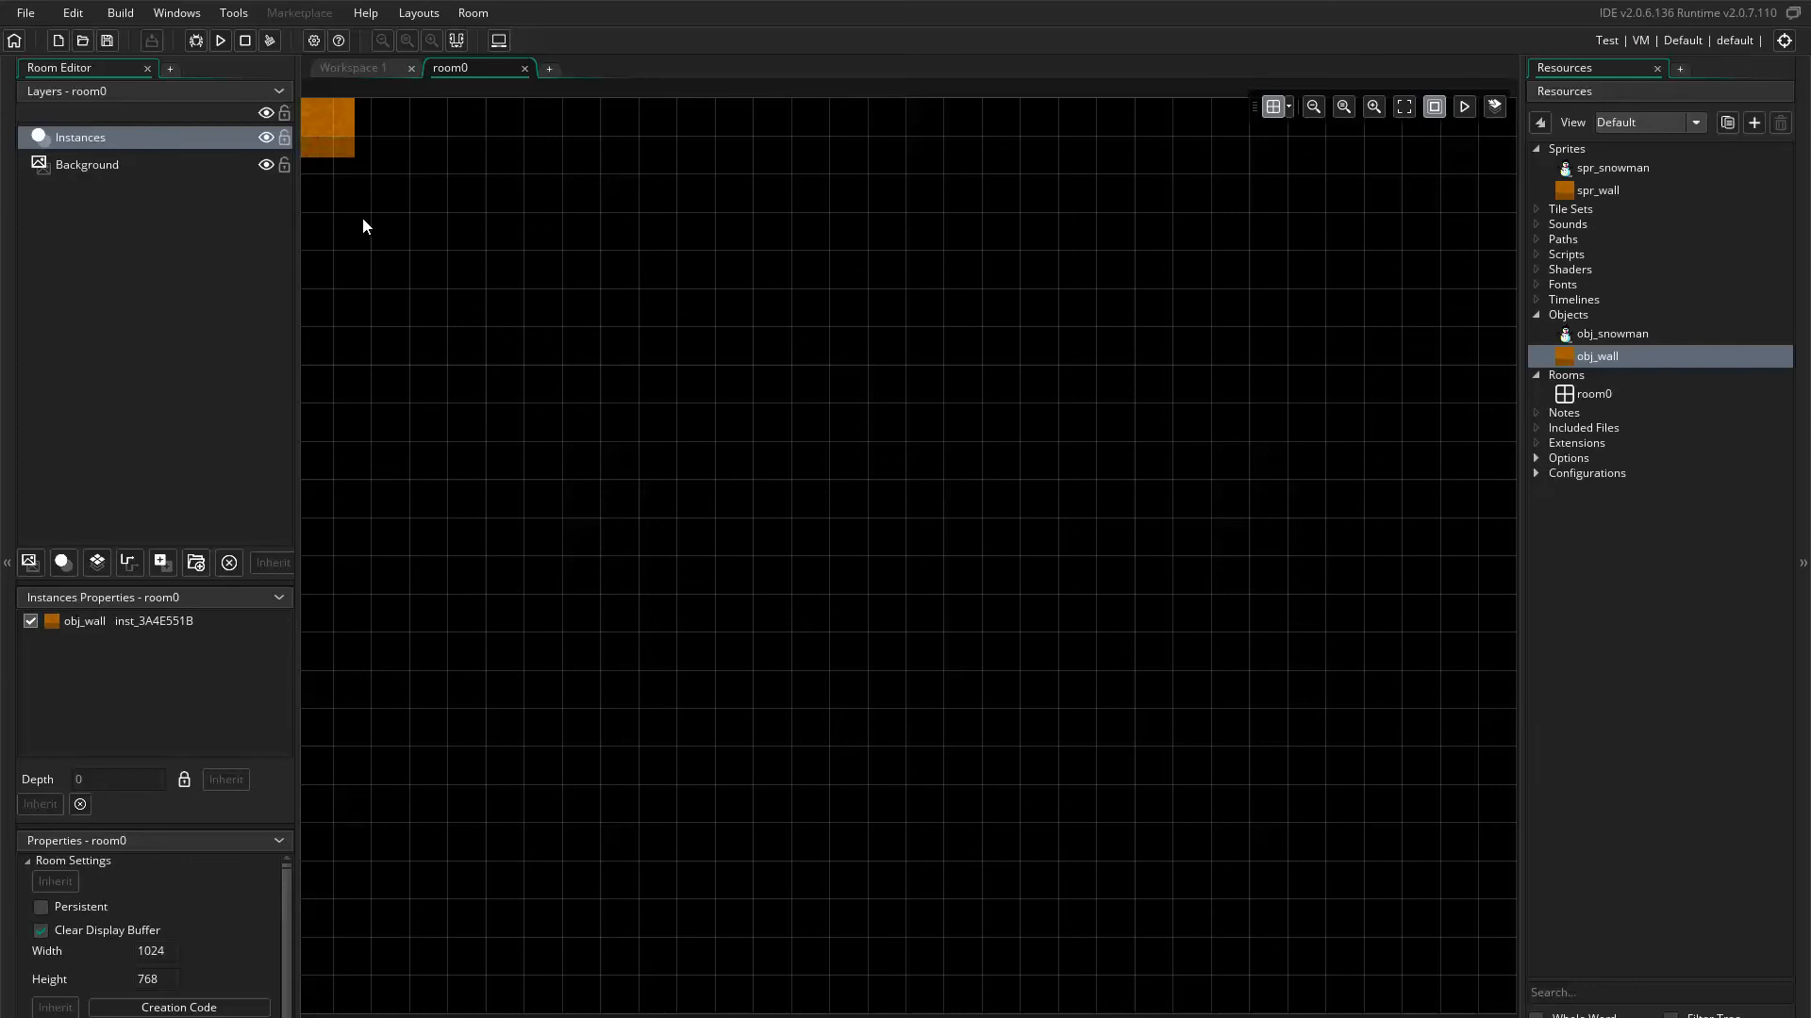
pyautogui.keyDown('alt'); pyautogui.click(332, 172); pyautogui.keyUp('alt')
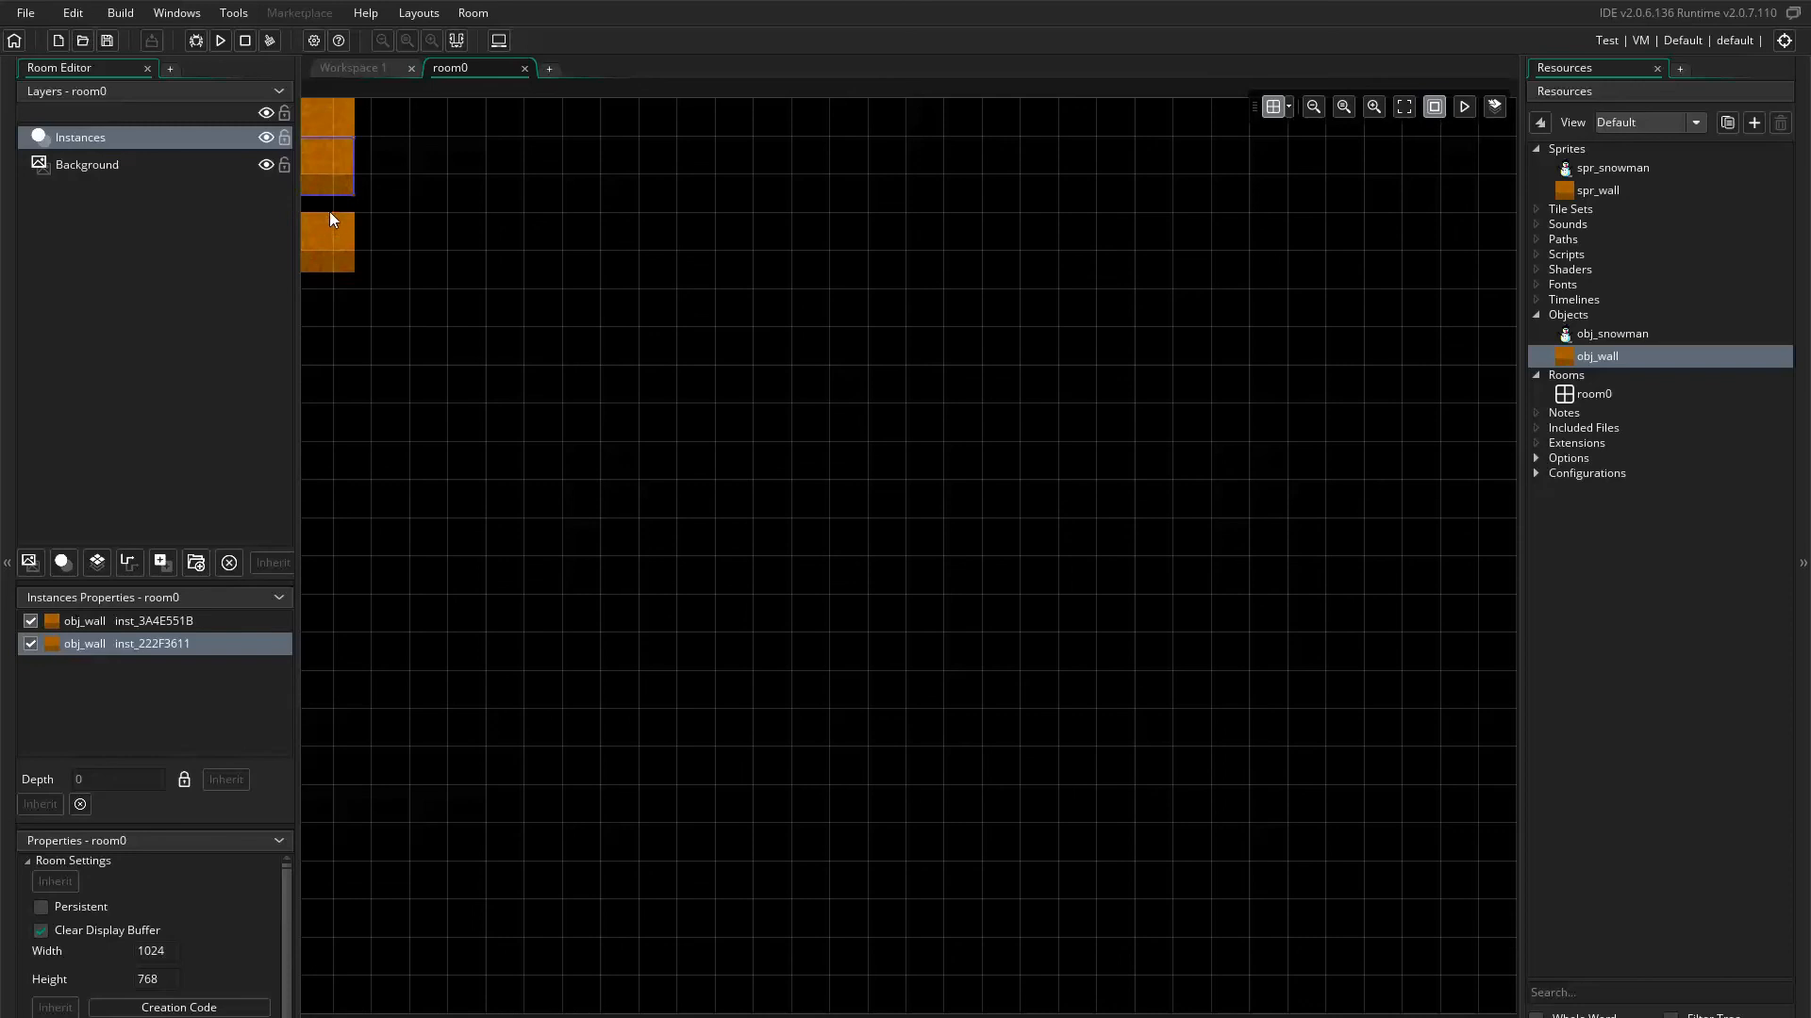
pyautogui.keyDown('alt'); pyautogui.click(327, 210); pyautogui.keyUp('alt')
pyautogui.keyDown('alt'); pyautogui.click(326, 255); pyautogui.keyUp('alt')
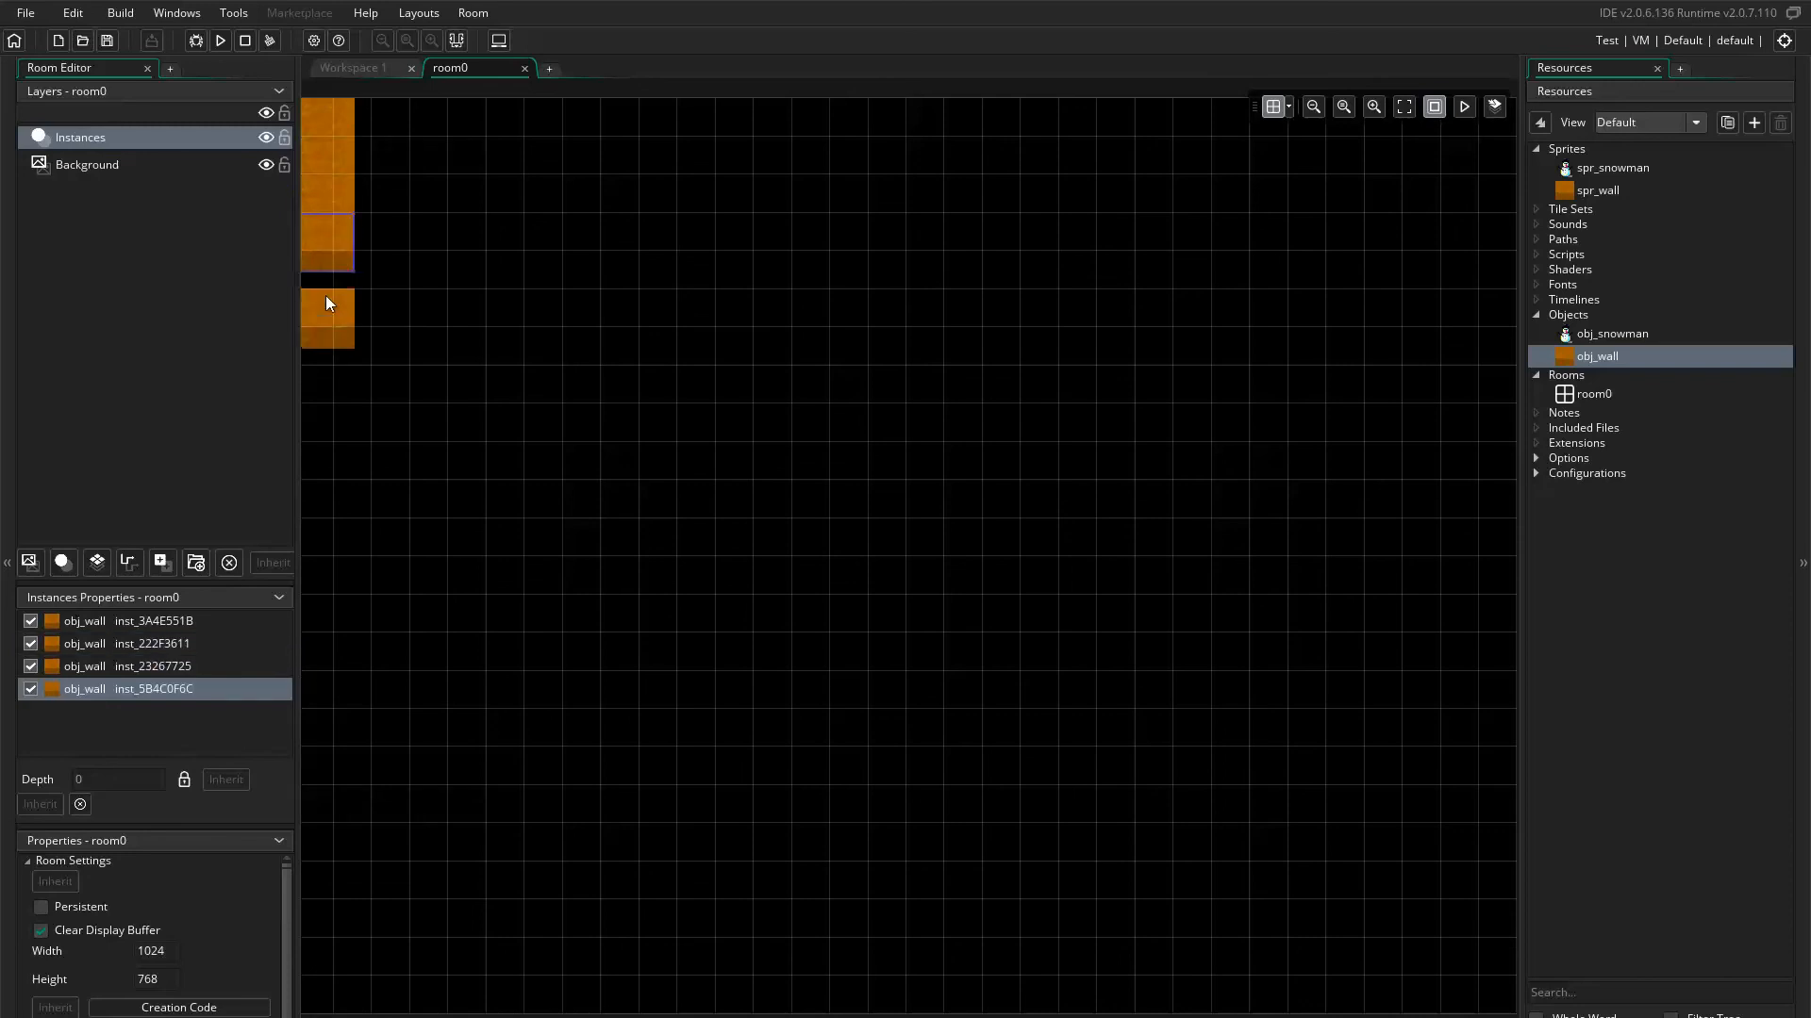
pyautogui.keyDown('alt'); pyautogui.click(325, 287); pyautogui.keyUp('alt')
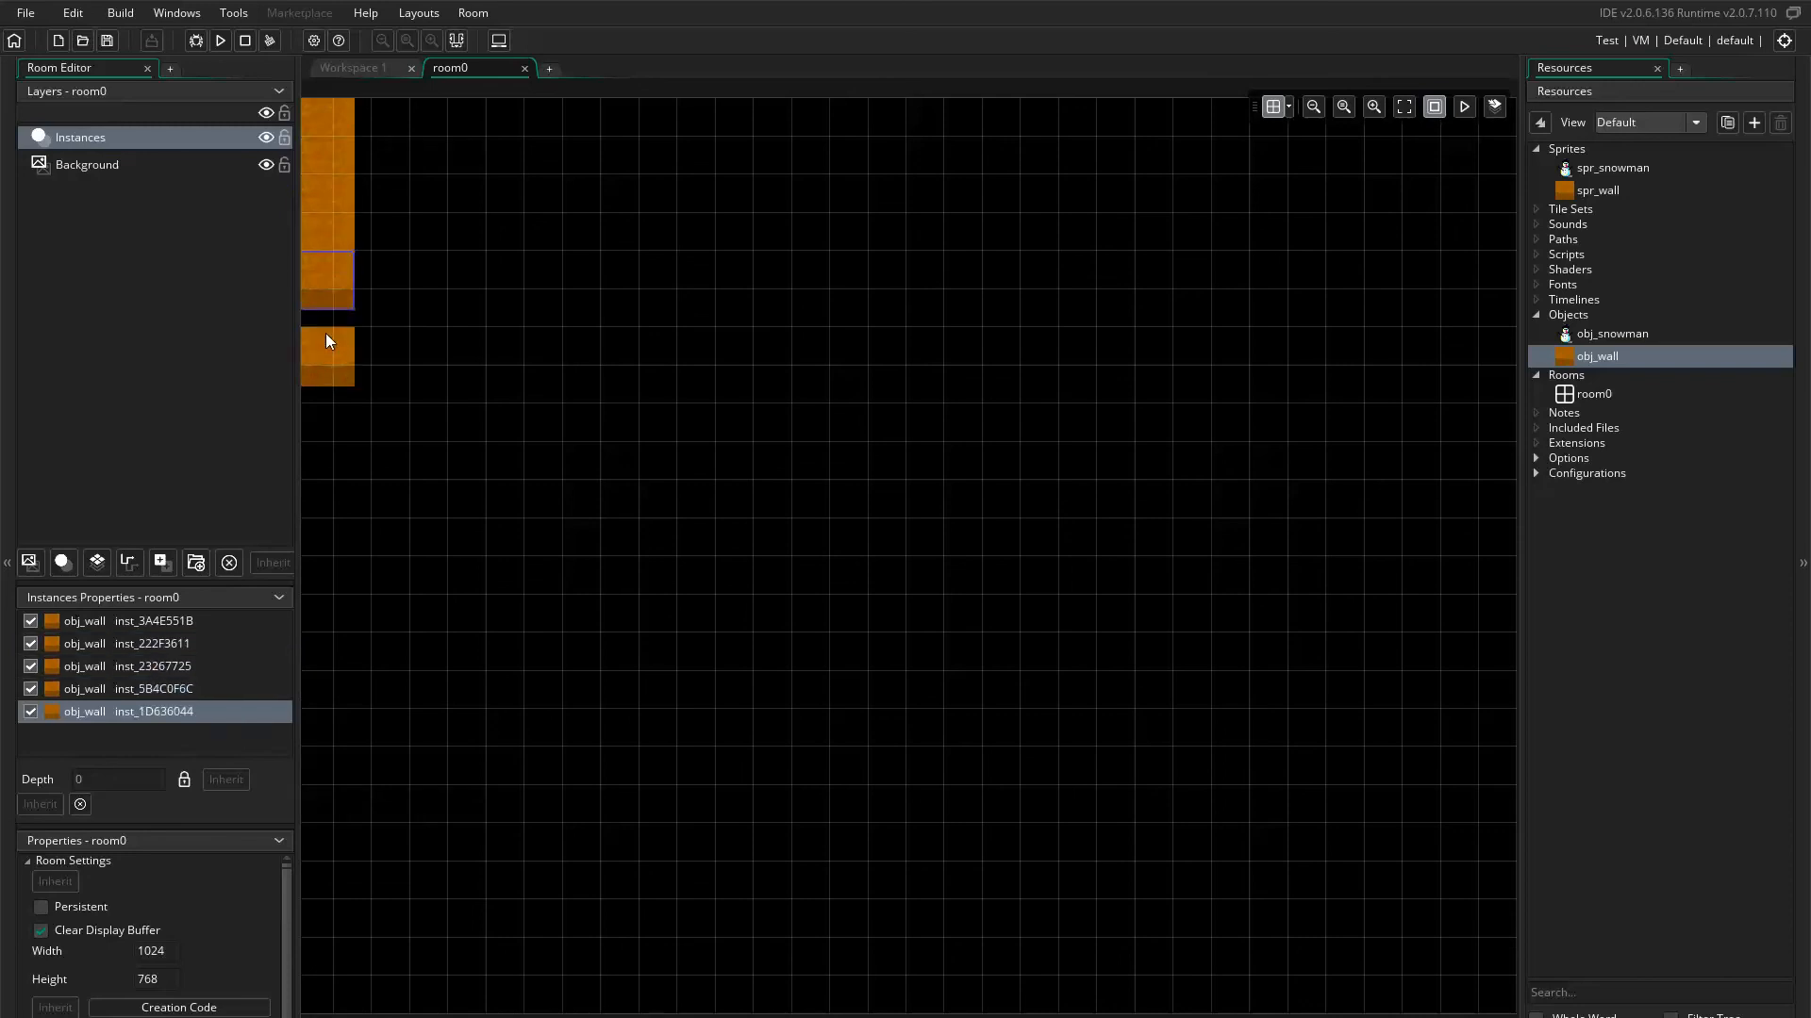
pyautogui.keyDown('alt'); pyautogui.click(325, 327); pyautogui.keyUp('alt')
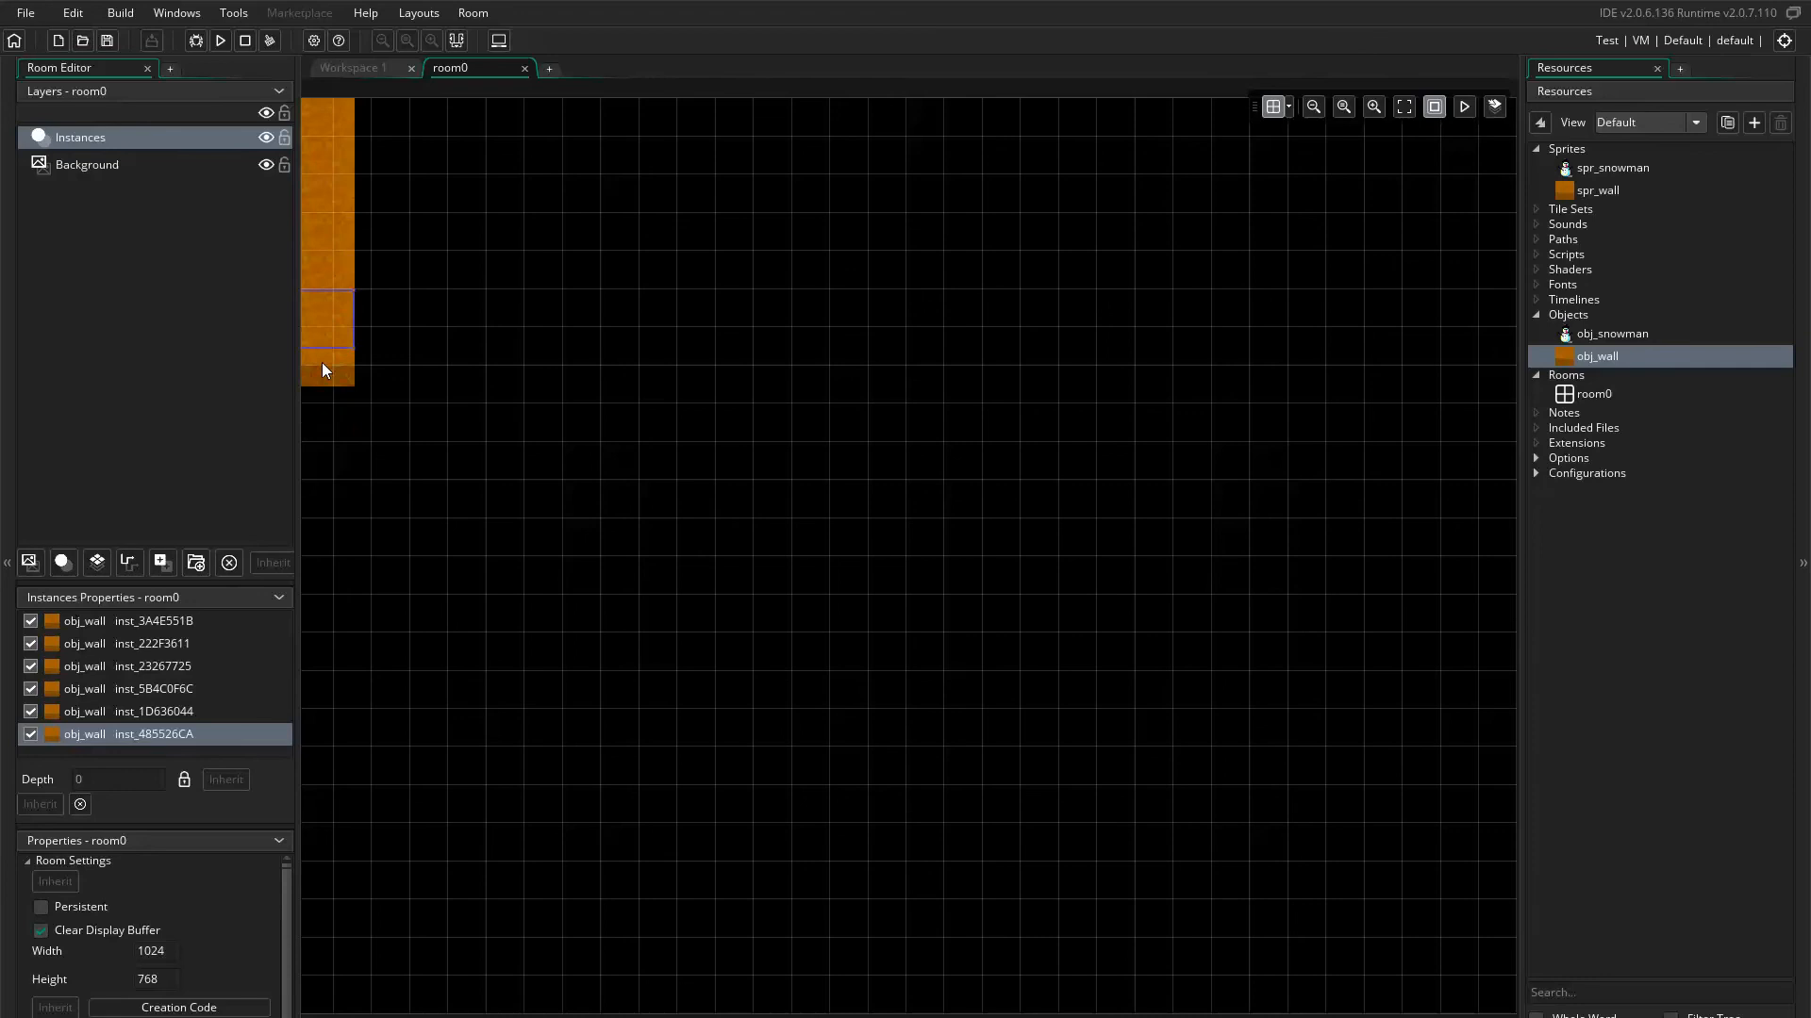
pyautogui.keyDown('alt'); pyautogui.click(323, 369); pyautogui.keyUp('alt')
pyautogui.keyDown('alt'); pyautogui.click(320, 391); pyautogui.keyUp('alt')
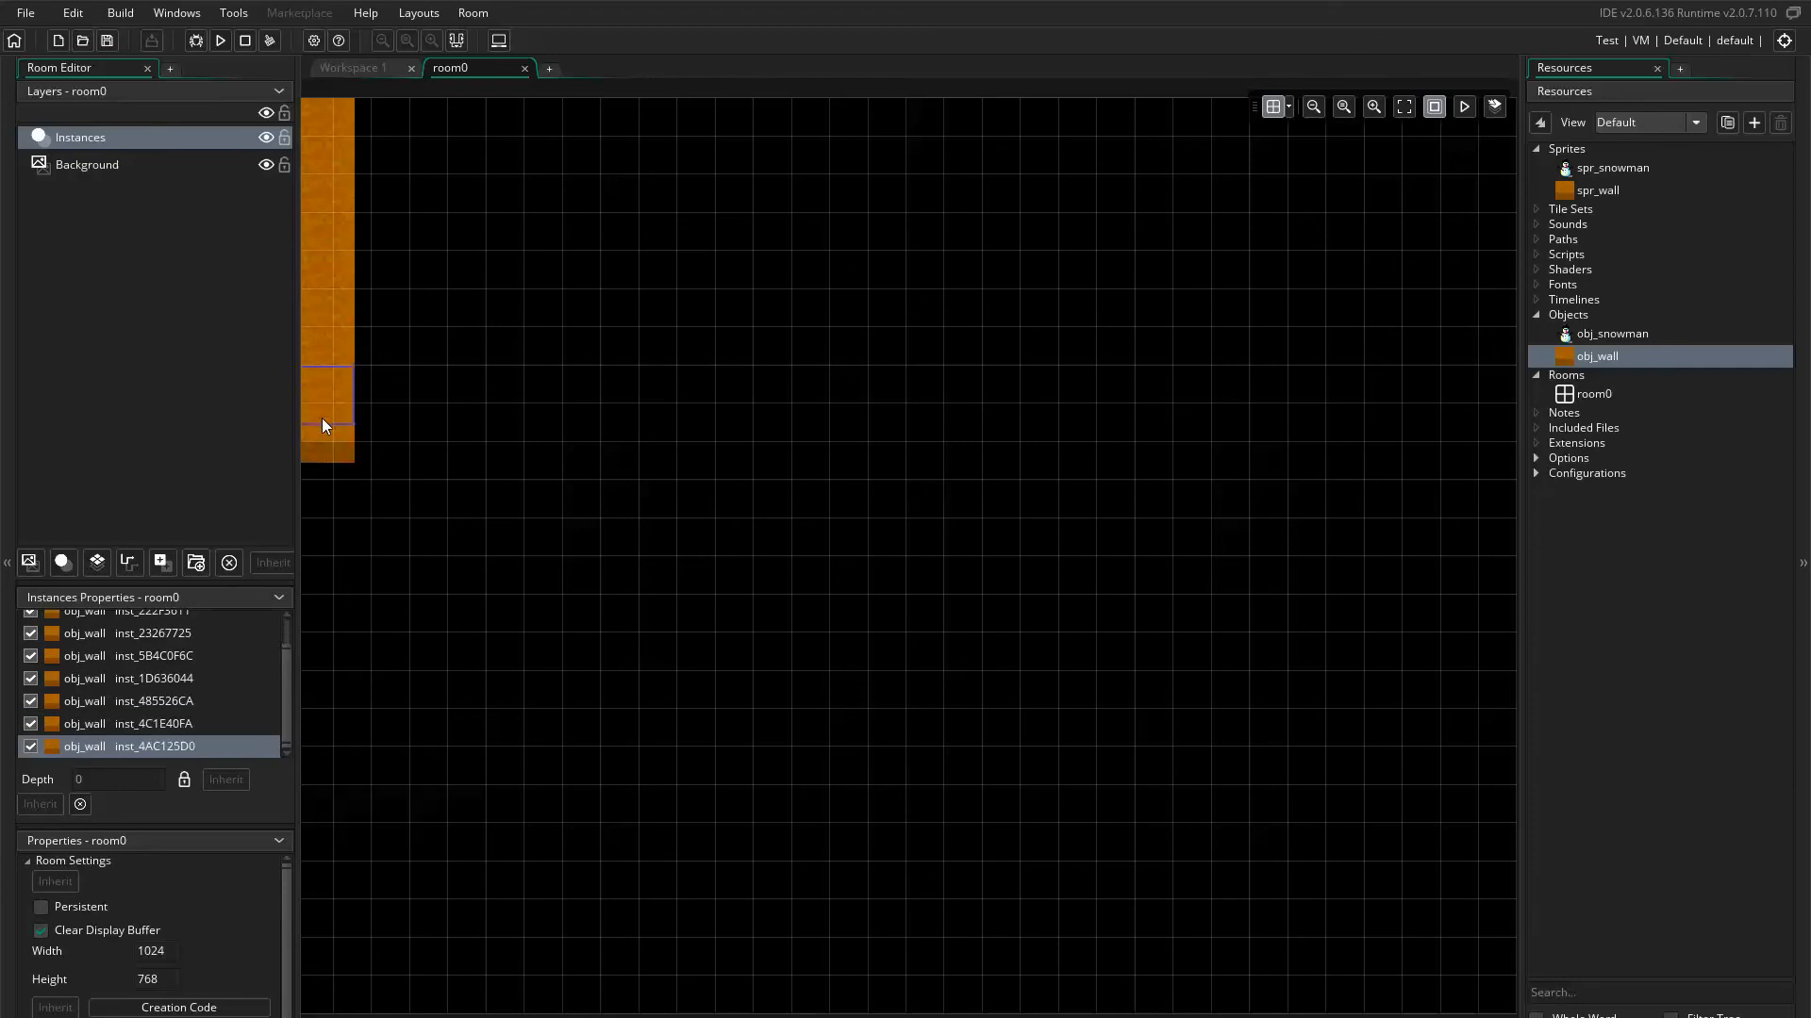
pyautogui.keyDown('alt'); pyautogui.click(323, 426); pyautogui.keyUp('alt')
pyautogui.keyDown('alt'); pyautogui.click(319, 456); pyautogui.keyUp('alt')
pyautogui.keyDown('alt'); pyautogui.click(326, 497); pyautogui.keyUp('alt')
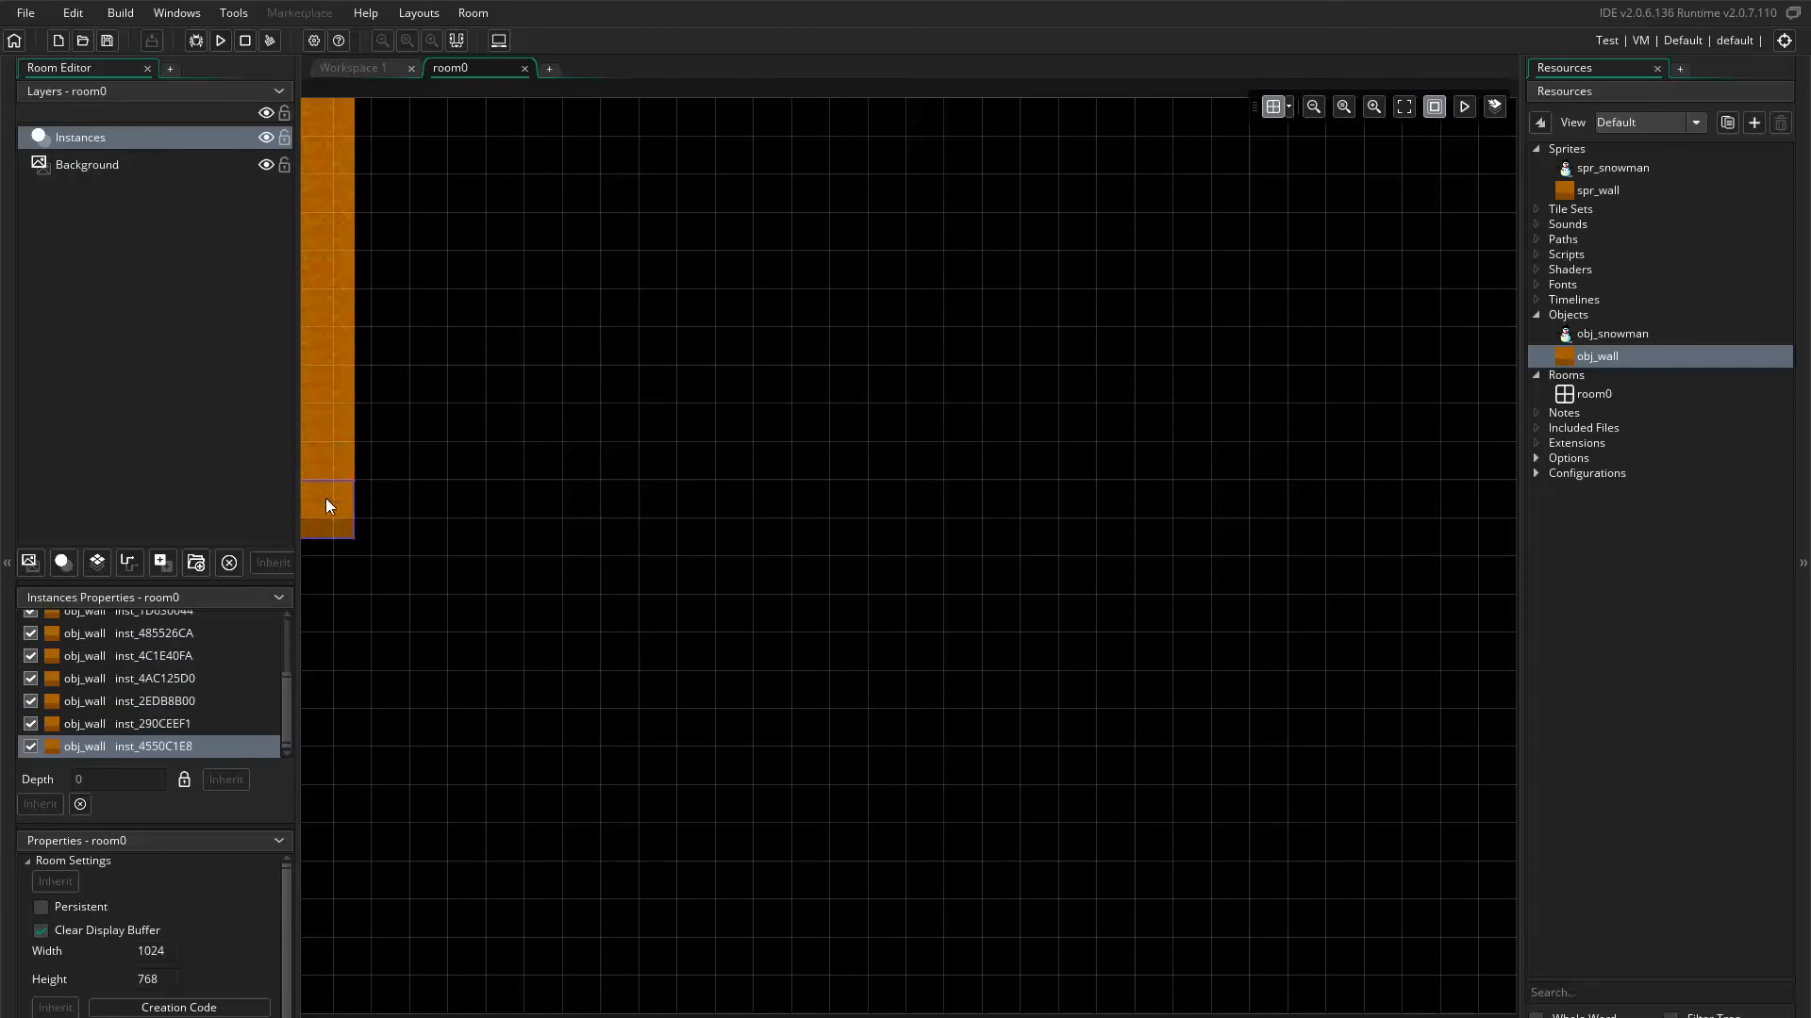
pyautogui.keyDown('alt'); pyautogui.click(327, 549); pyautogui.keyUp('alt')
pyautogui.keyDown('alt'); pyautogui.click(332, 585); pyautogui.keyUp('alt')
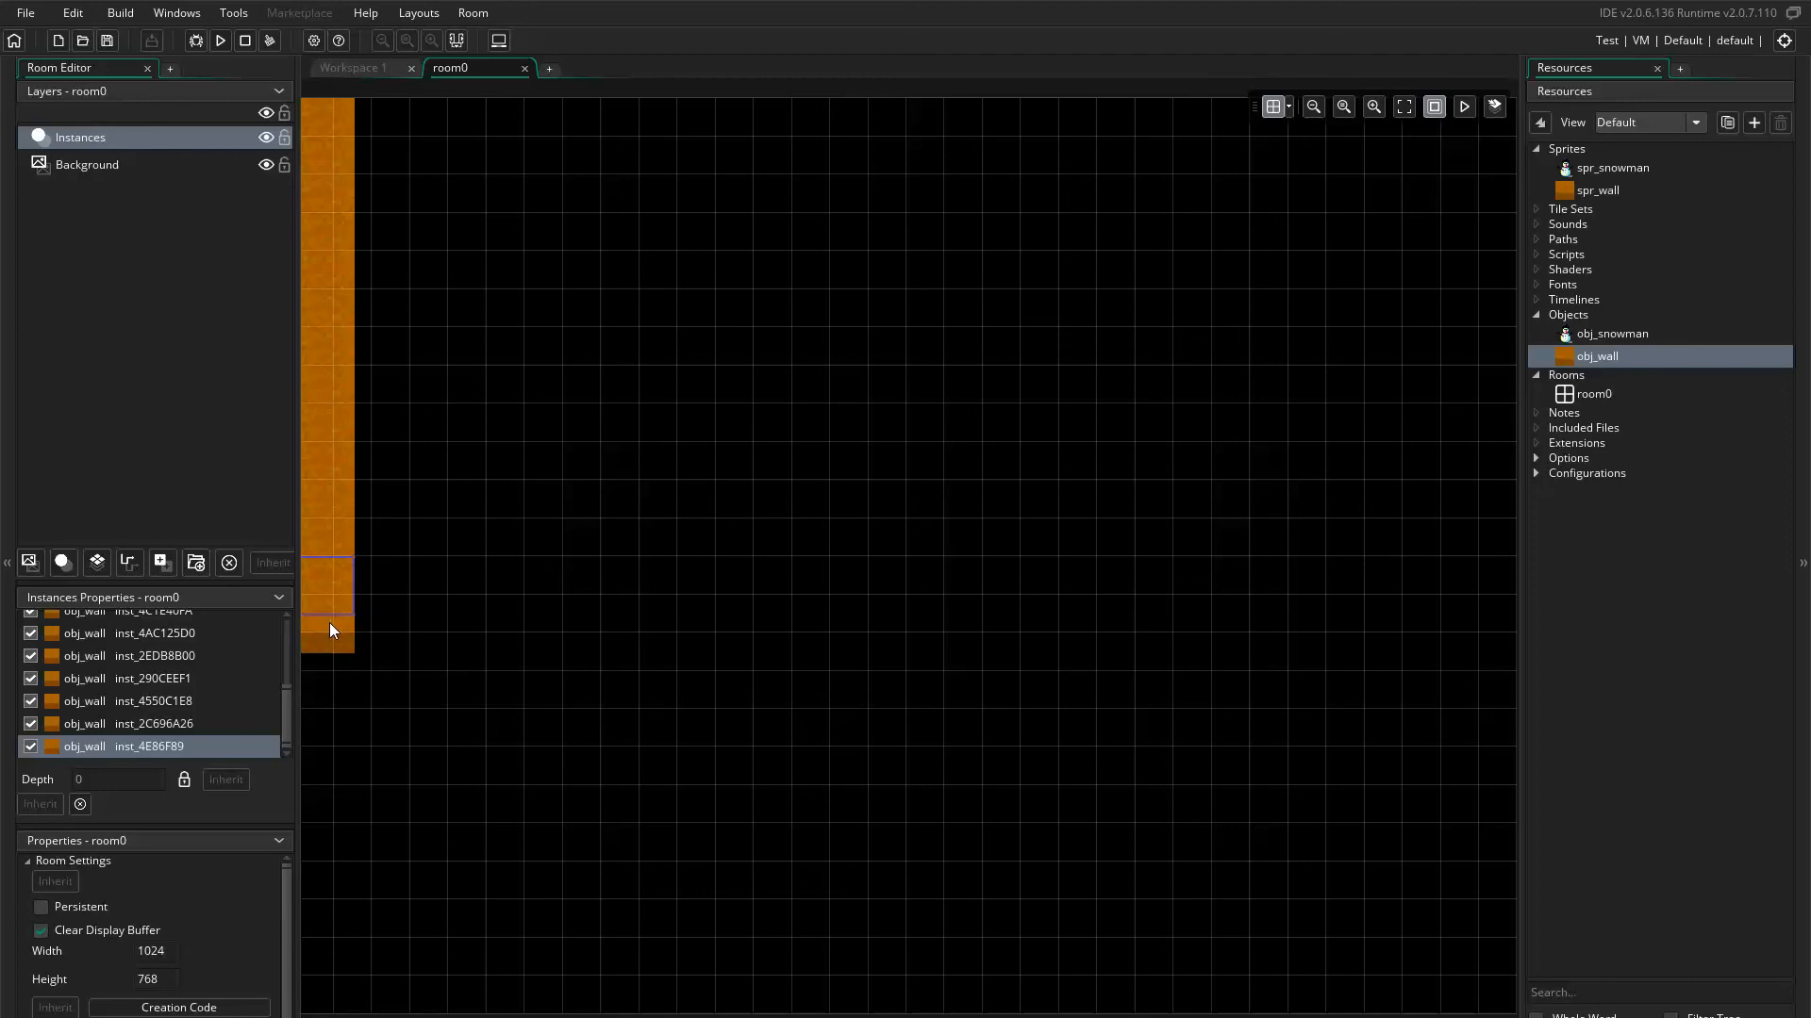
pyautogui.keyDown('alt'); pyautogui.click(330, 630); pyautogui.keyUp('alt')
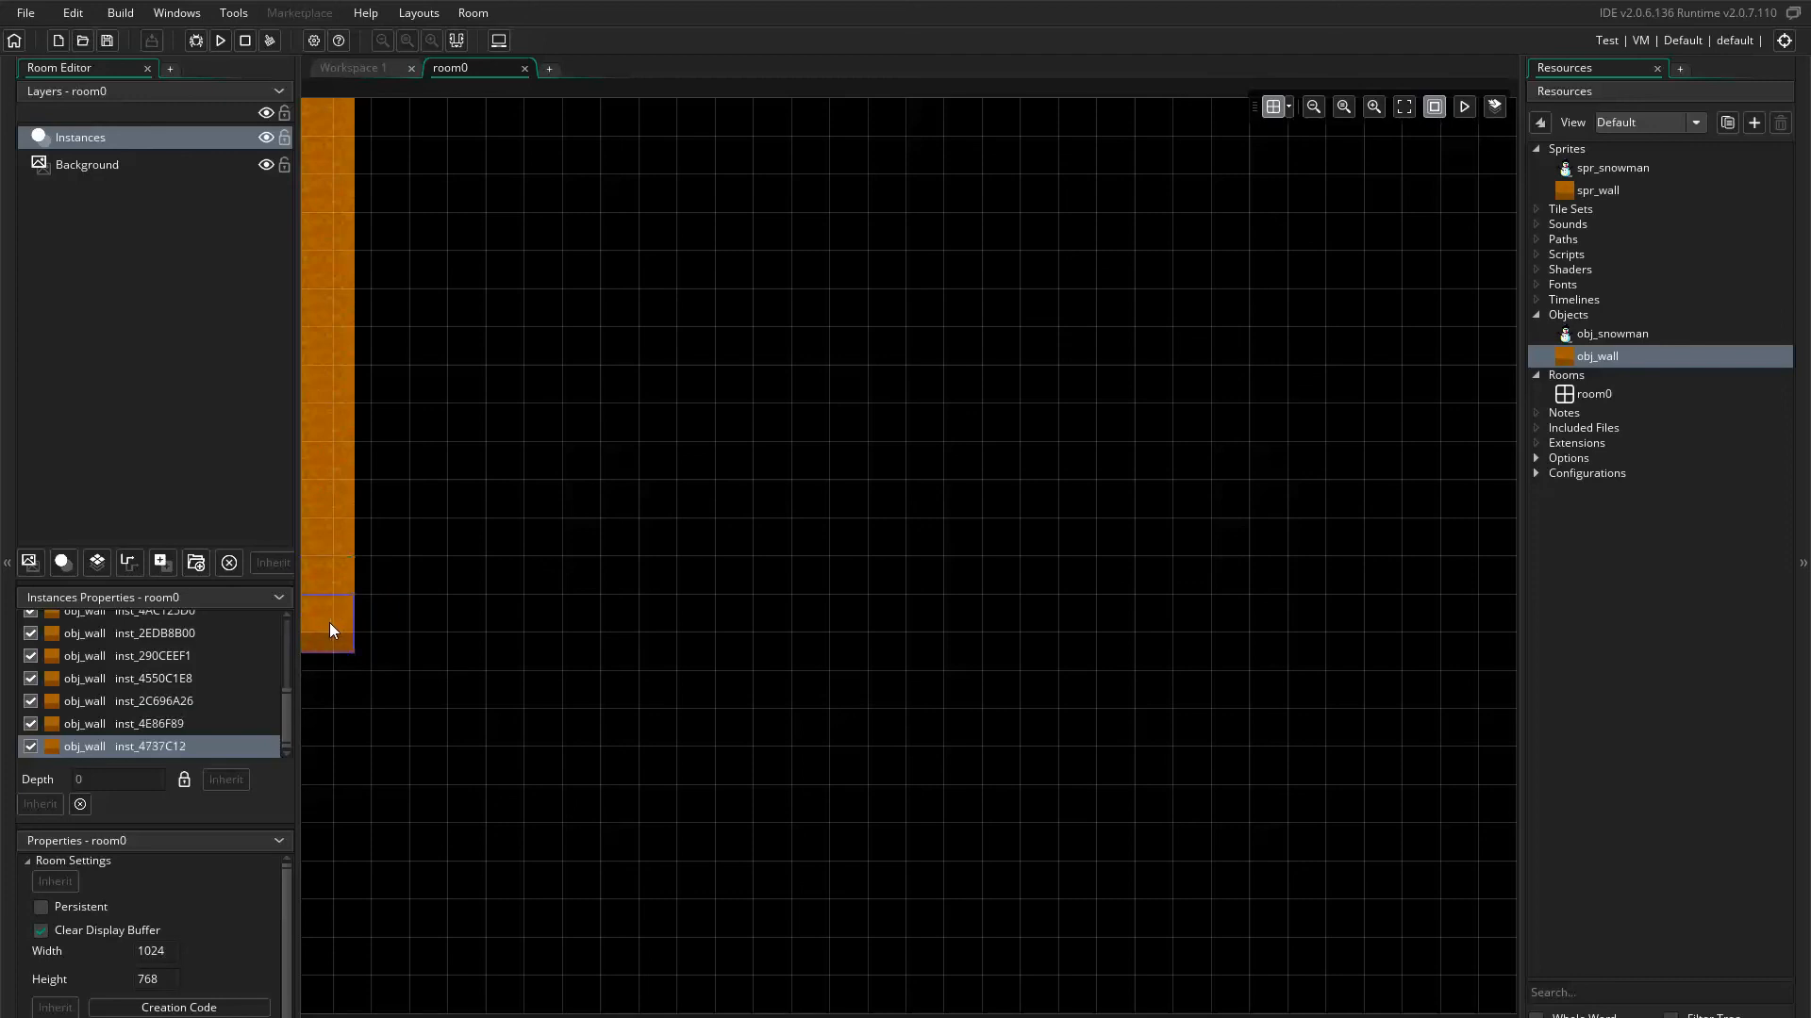
pyautogui.keyDown('alt'); pyautogui.click(324, 716); pyautogui.keyUp('alt')
pyautogui.moveTo(319, 703); pyautogui.dragTo(362, 730)
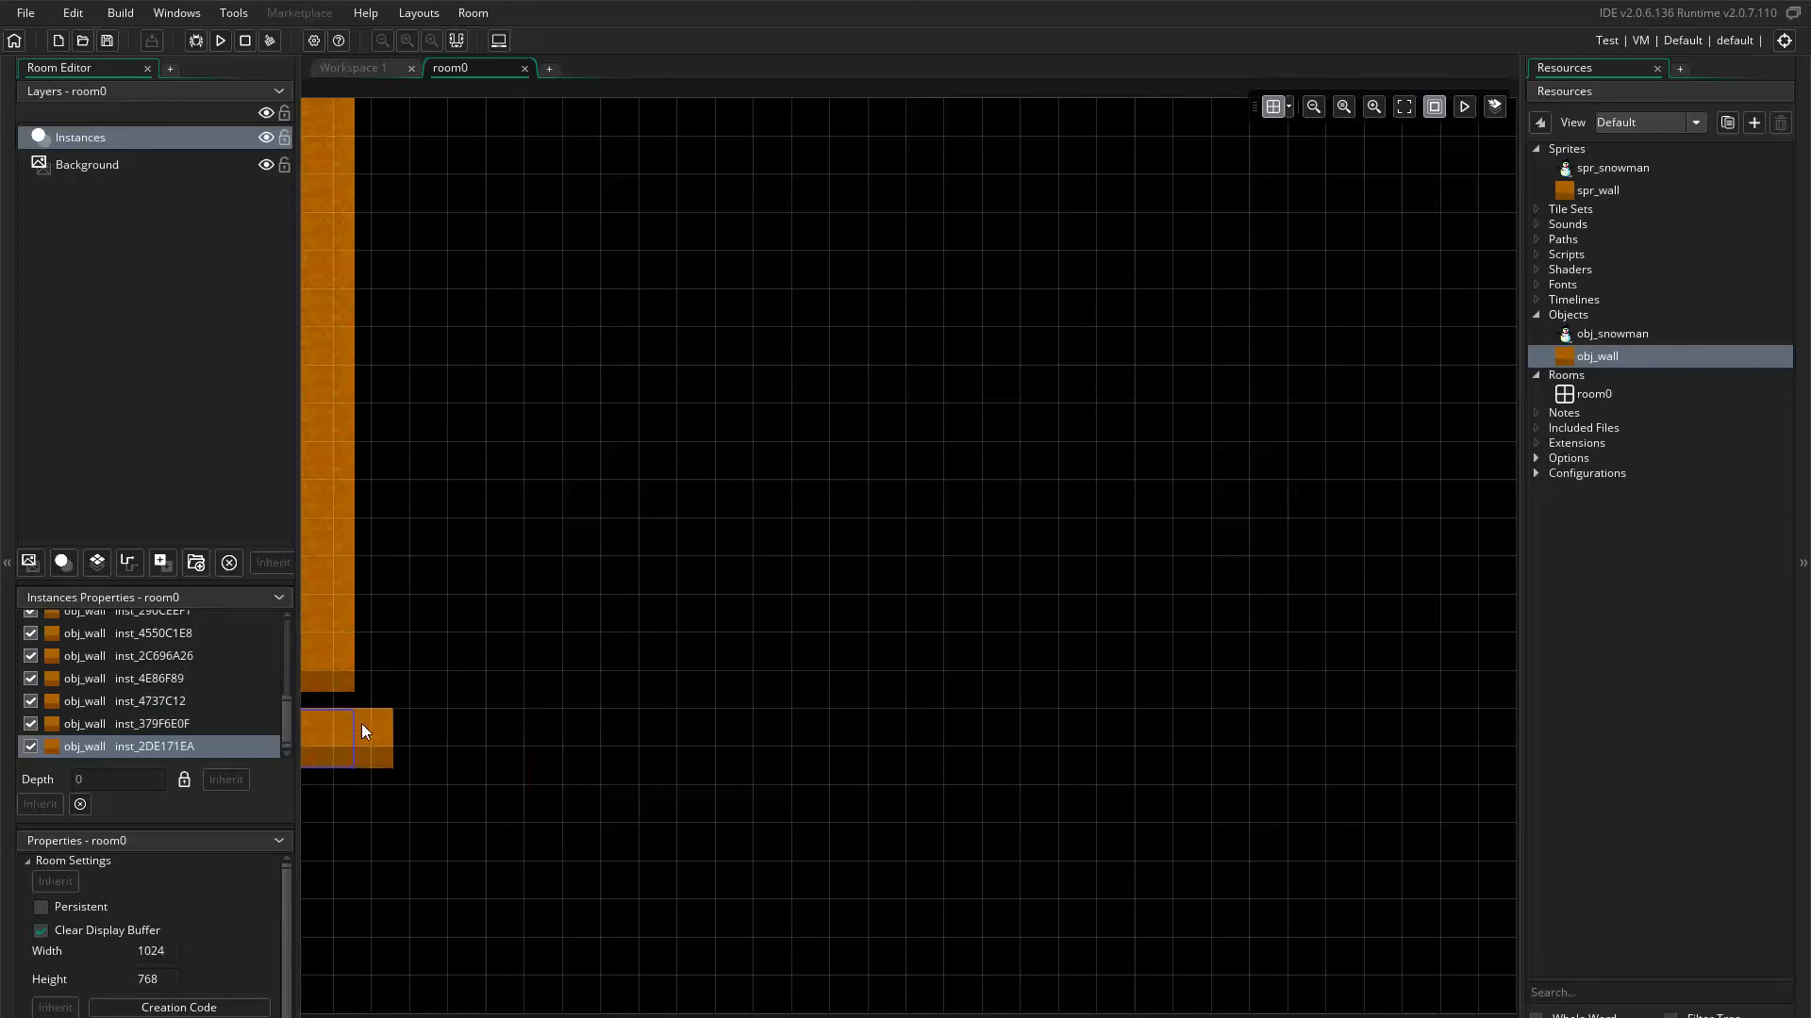
pyautogui.keyDown('alt'); pyautogui.click(330, 710); pyautogui.keyUp('alt')
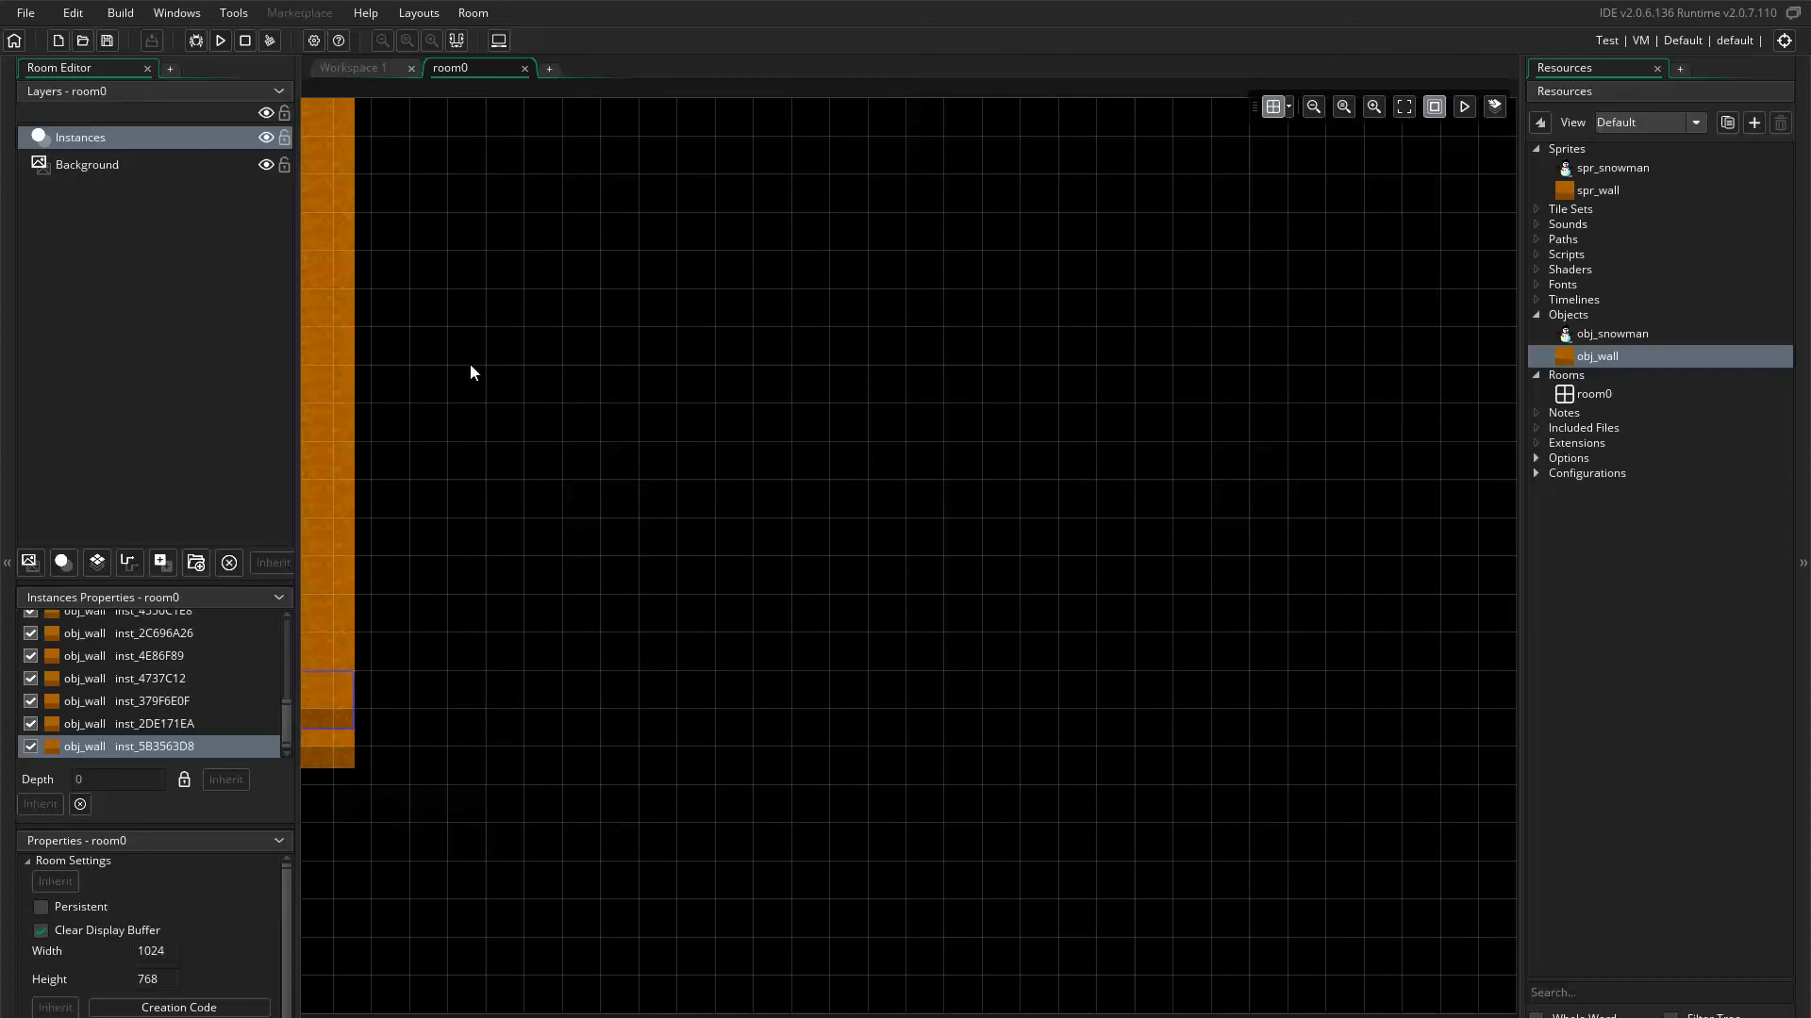
# - Extend the wall from the upper-left corner along the room's top edge with more obj_wall instances
pyautogui.keyDown('alt'); pyautogui.click(371, 123); pyautogui.keyUp('alt')
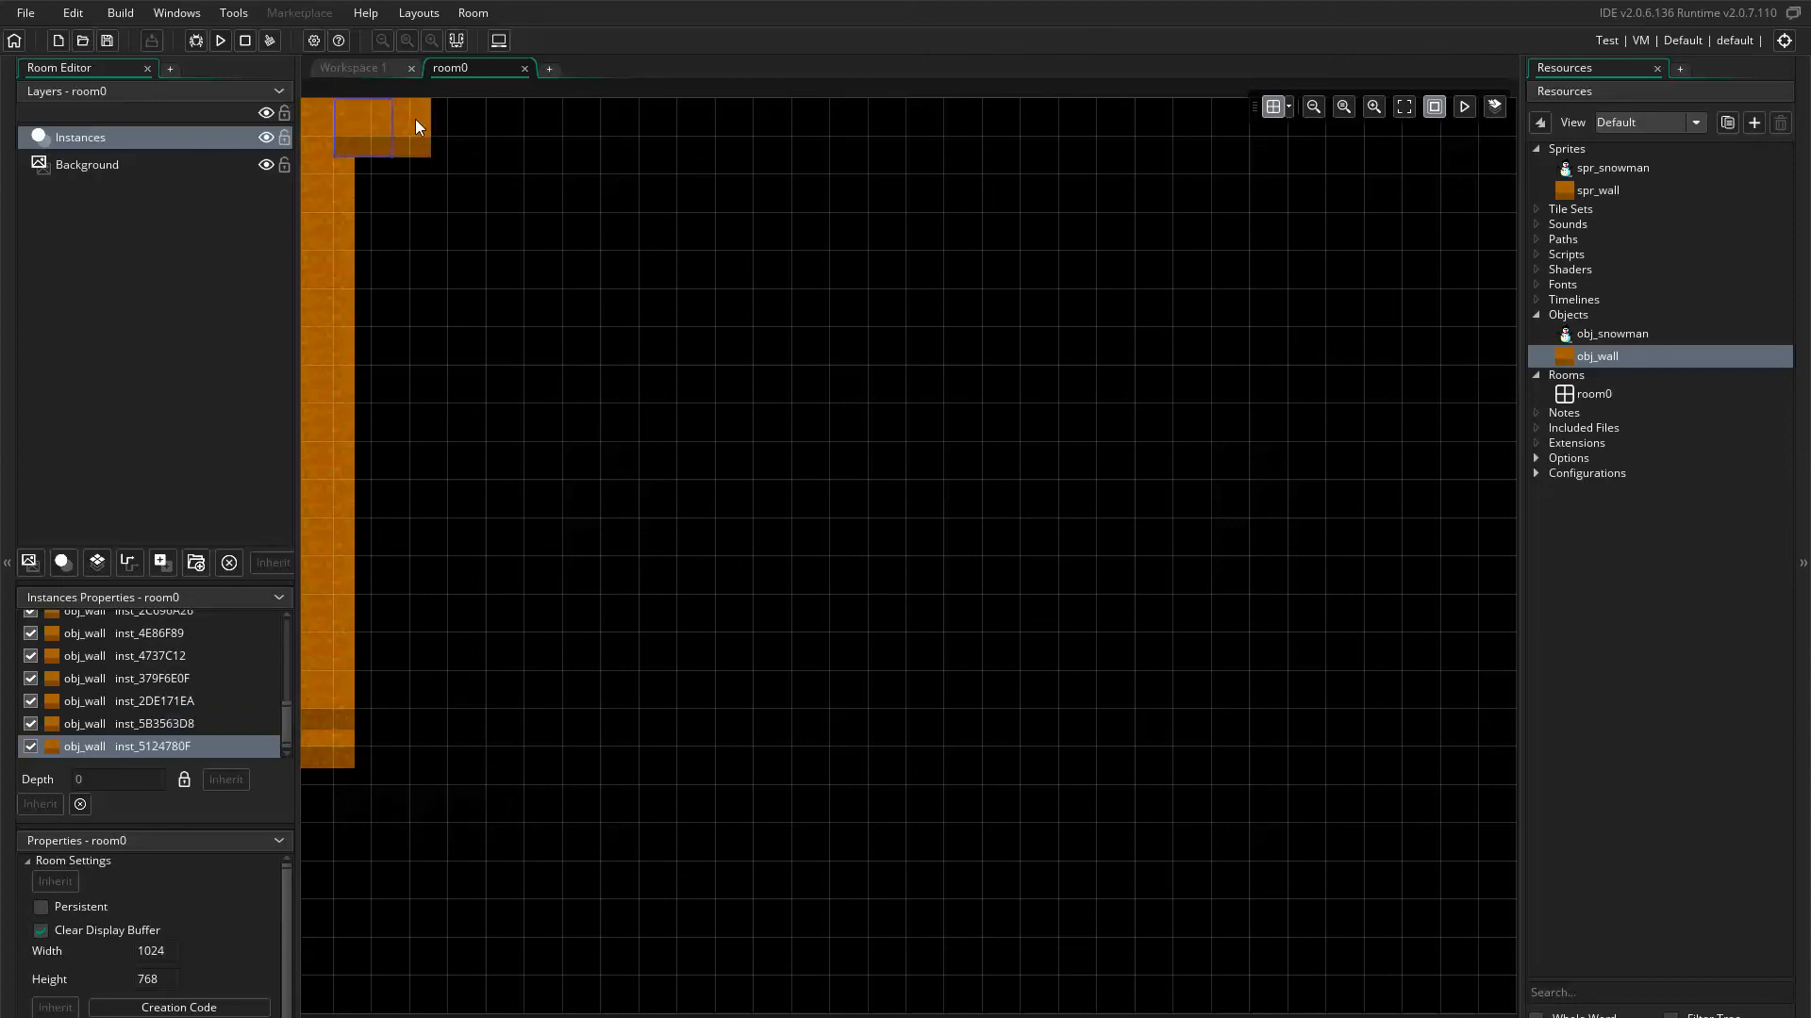
pyautogui.keyDown('alt'); pyautogui.click(409, 124); pyautogui.keyUp('alt')
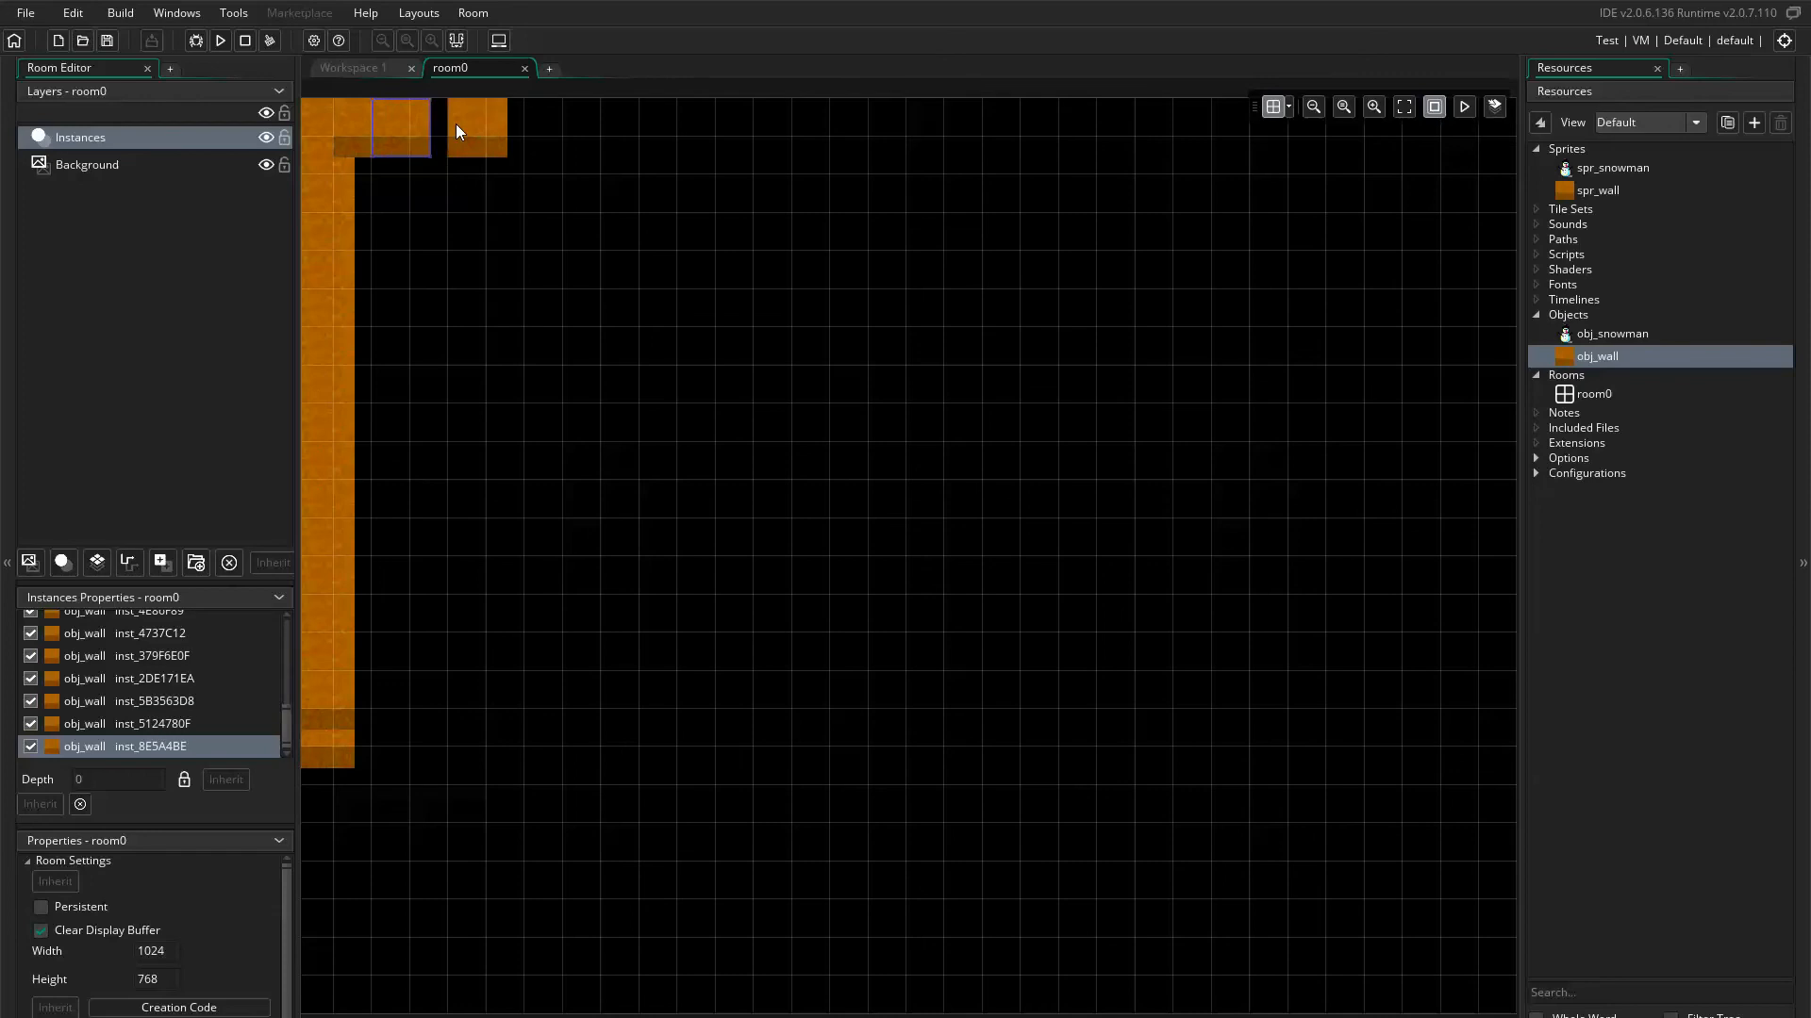
pyautogui.keyDown('alt'); pyautogui.click(453, 123); pyautogui.keyUp('alt')
pyautogui.keyDown('alt'); pyautogui.moveTo(461, 127); pyautogui.dragTo(443, 126); pyautogui.keyUp('alt')
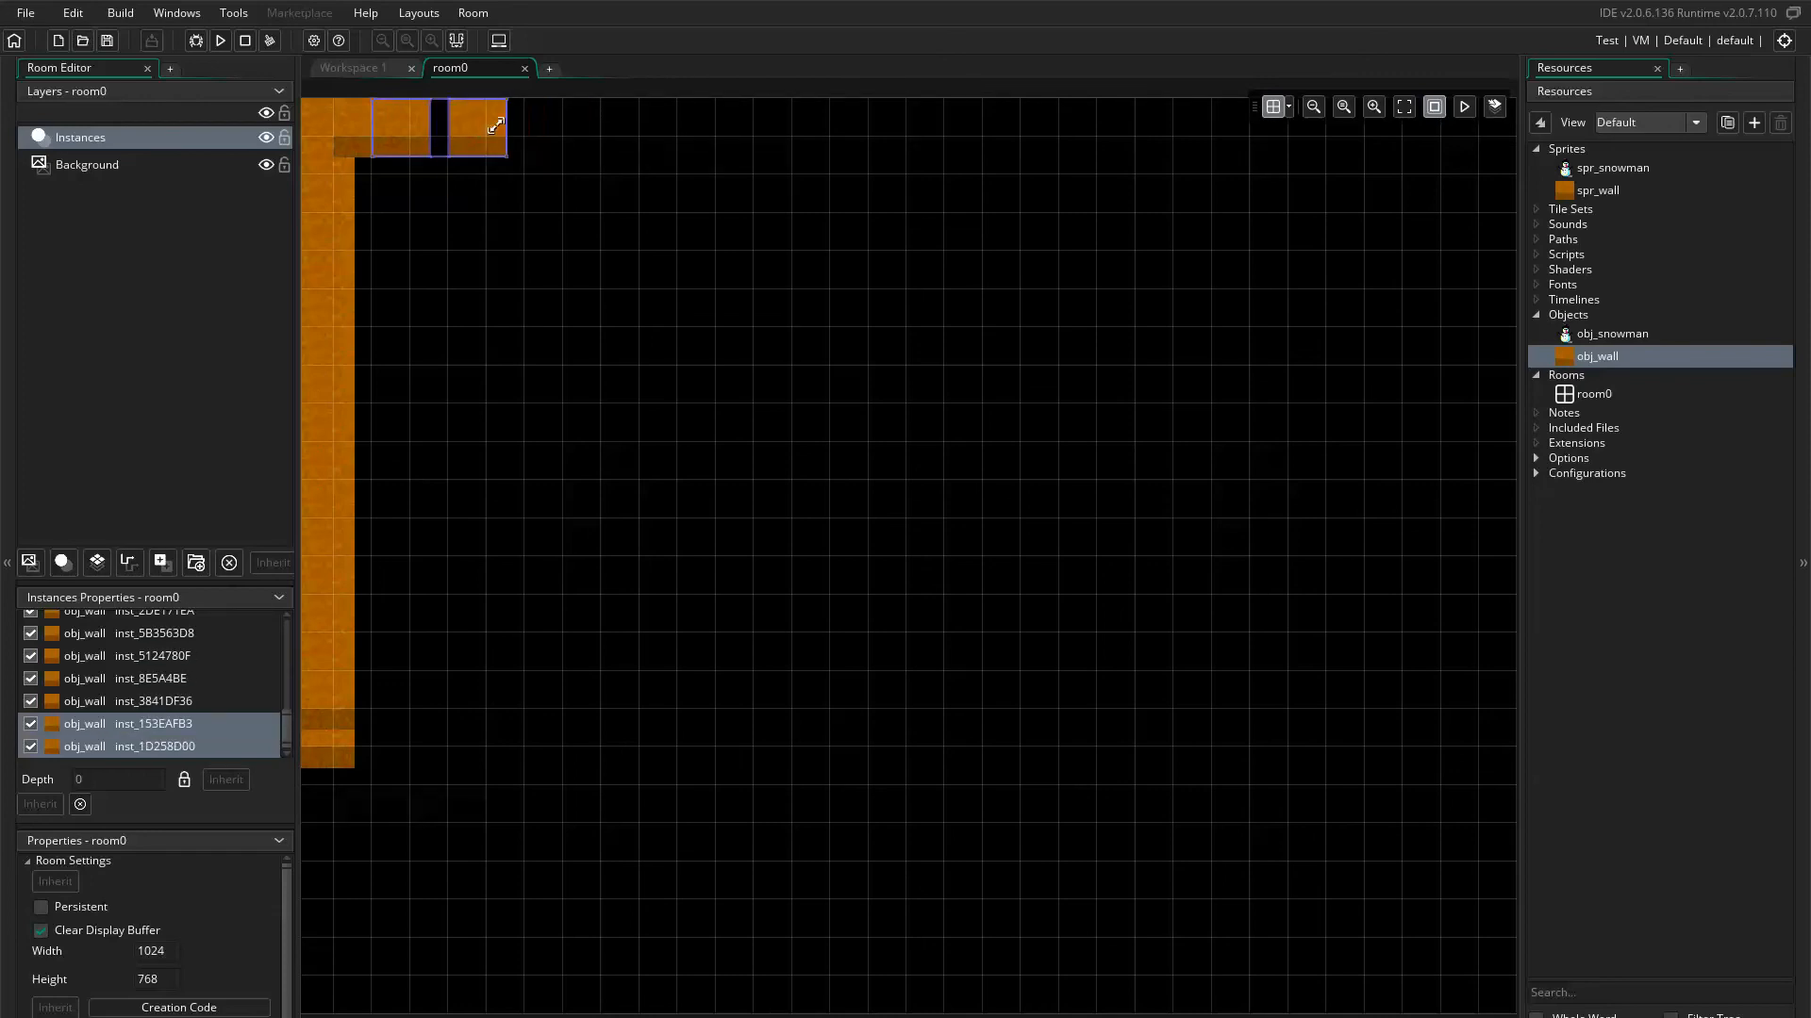
# - Delete the two tilted duplicate obj_wall instances overlapping the top wall in room0
pyautogui.moveTo(481, 133); pyautogui.dragTo(451, 133)
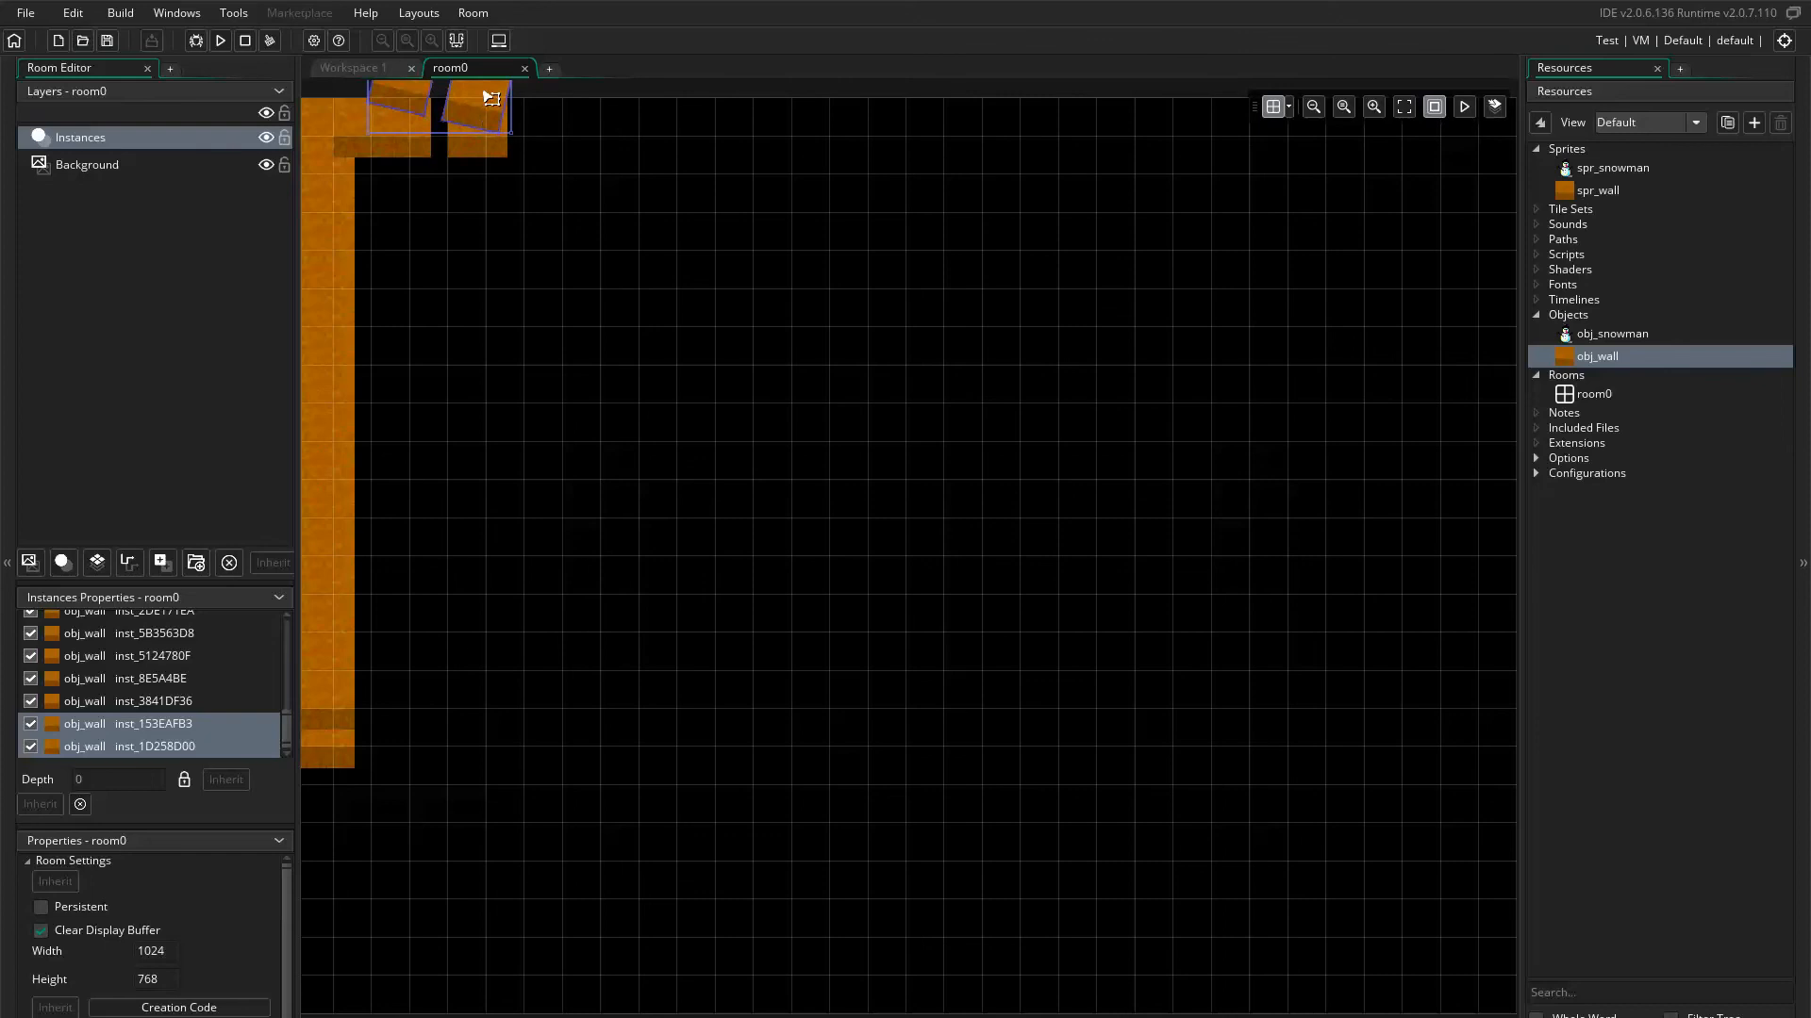
pyautogui.click(514, 130)
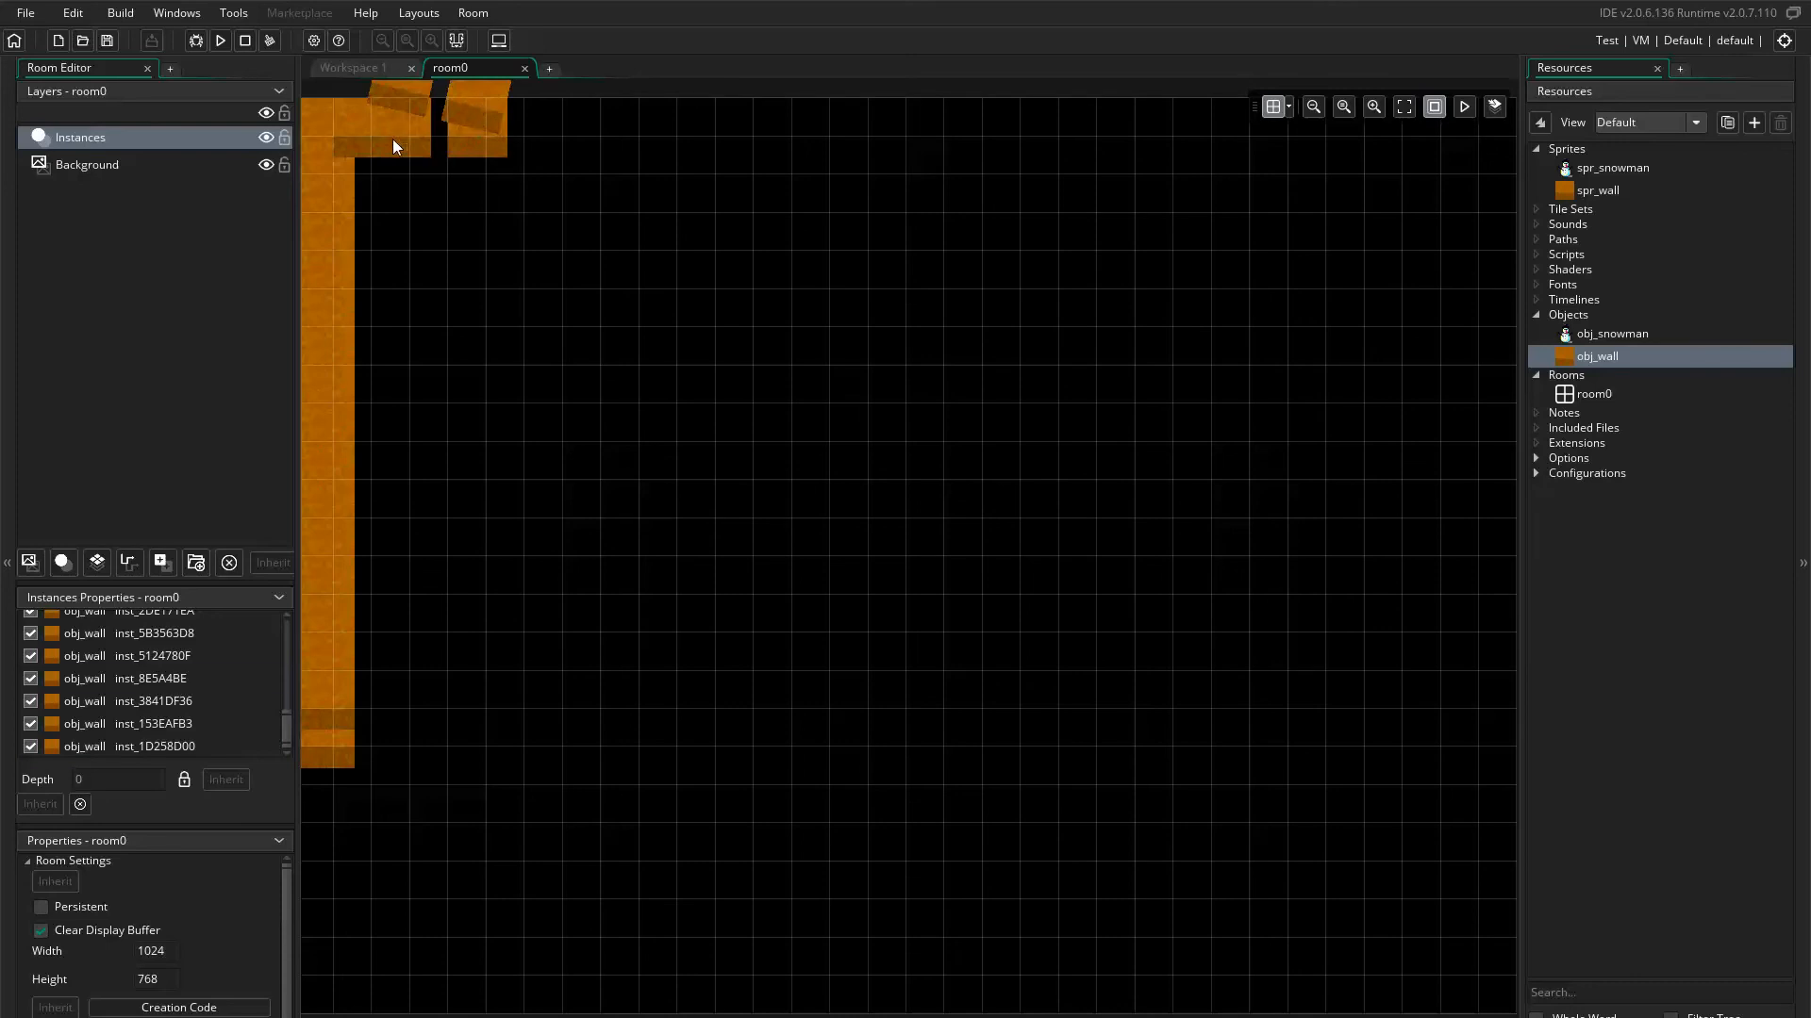
pyautogui.click(495, 100)
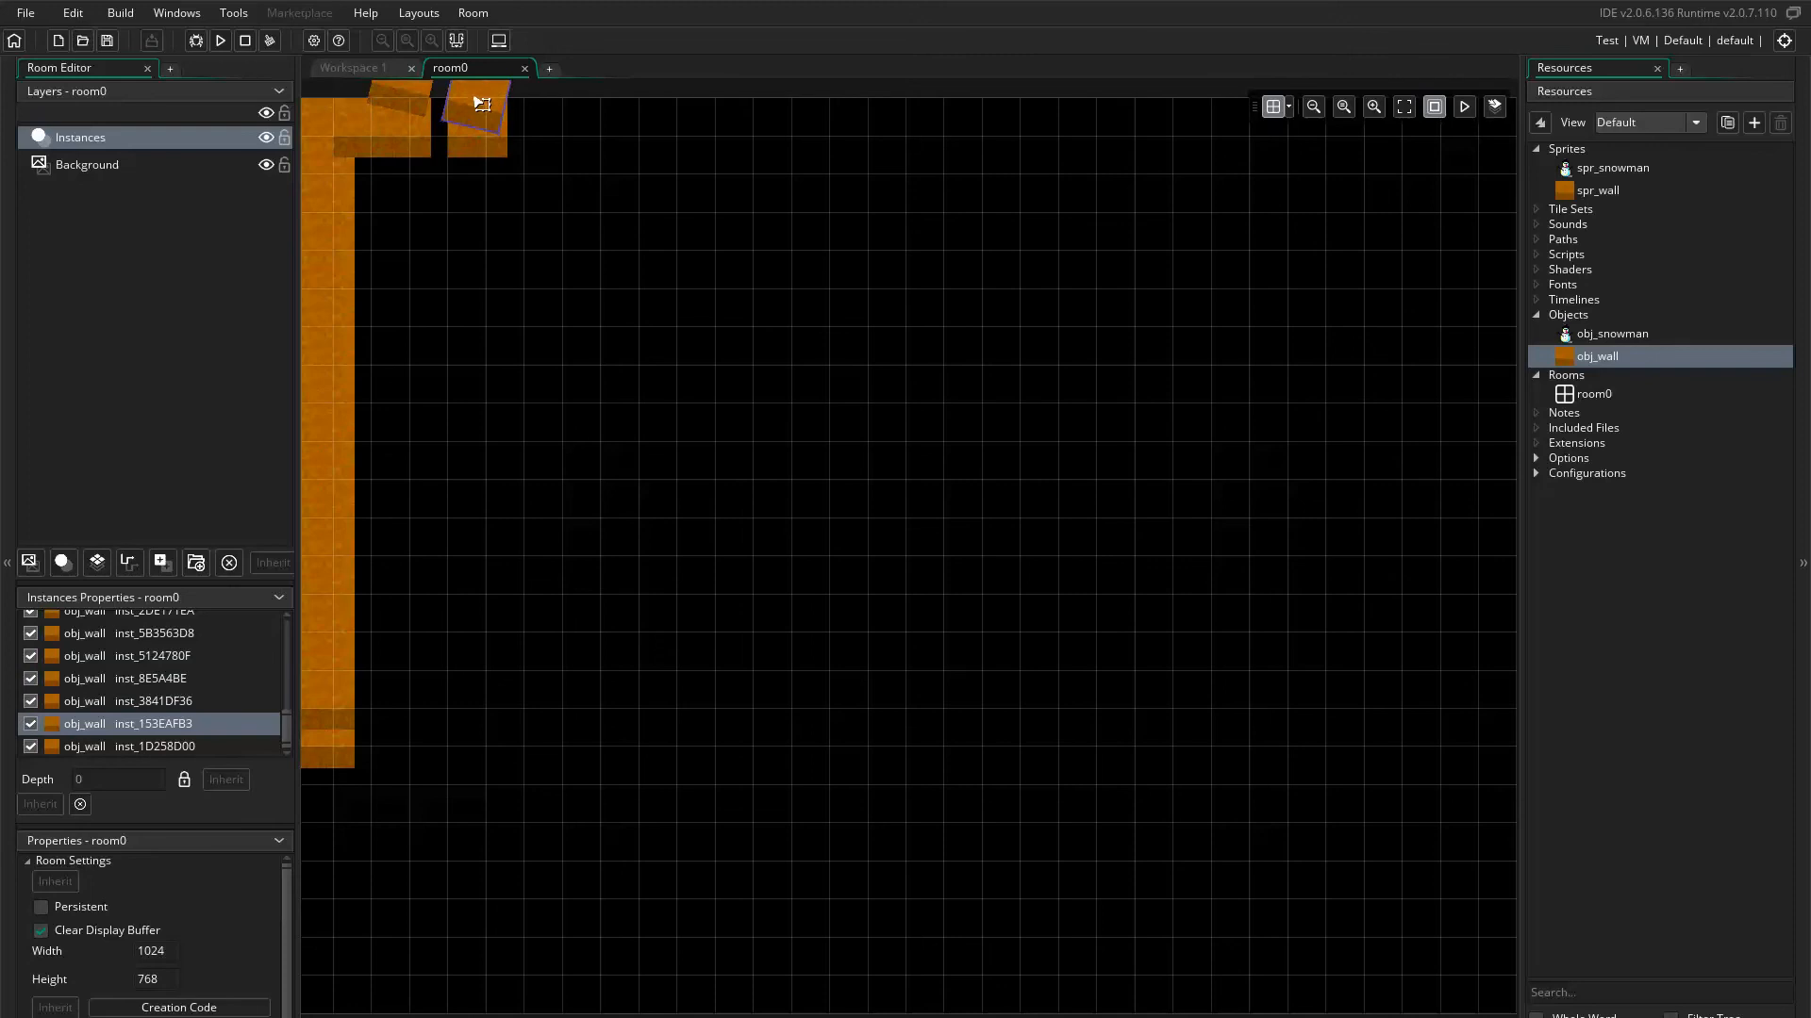
pyautogui.press('Delete')
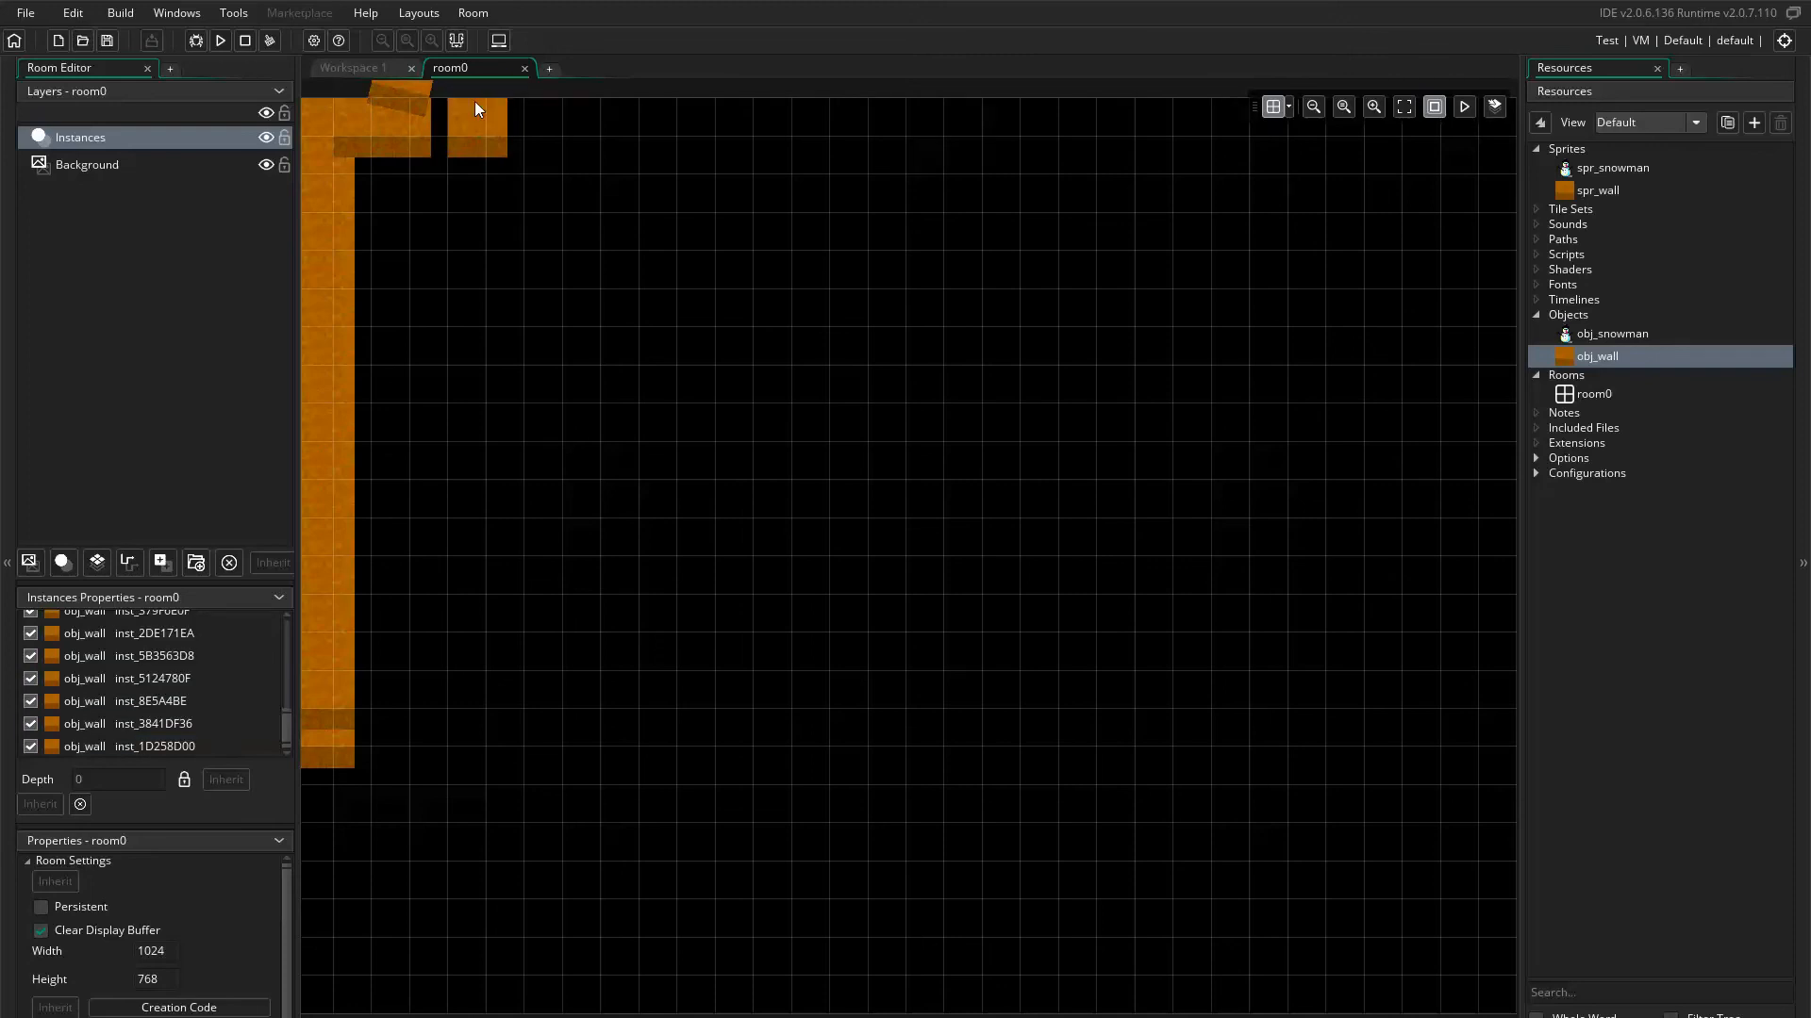
pyautogui.click(415, 90)
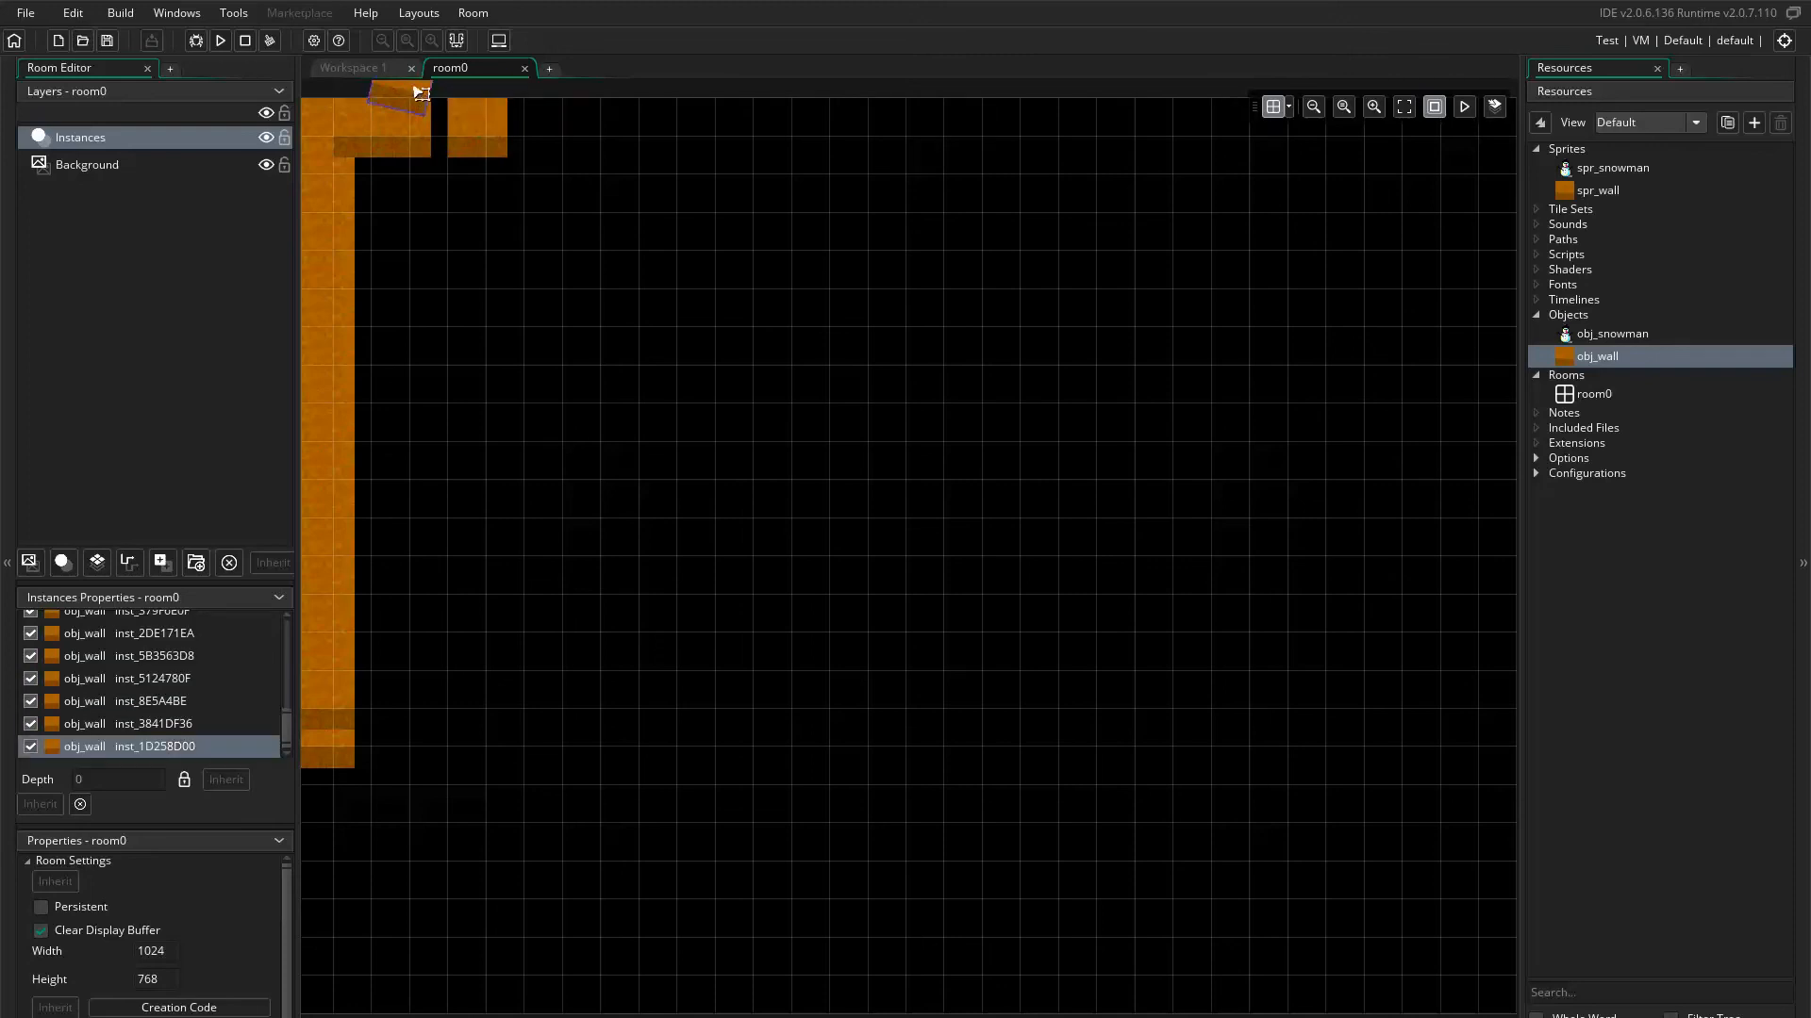
pyautogui.press('Delete')
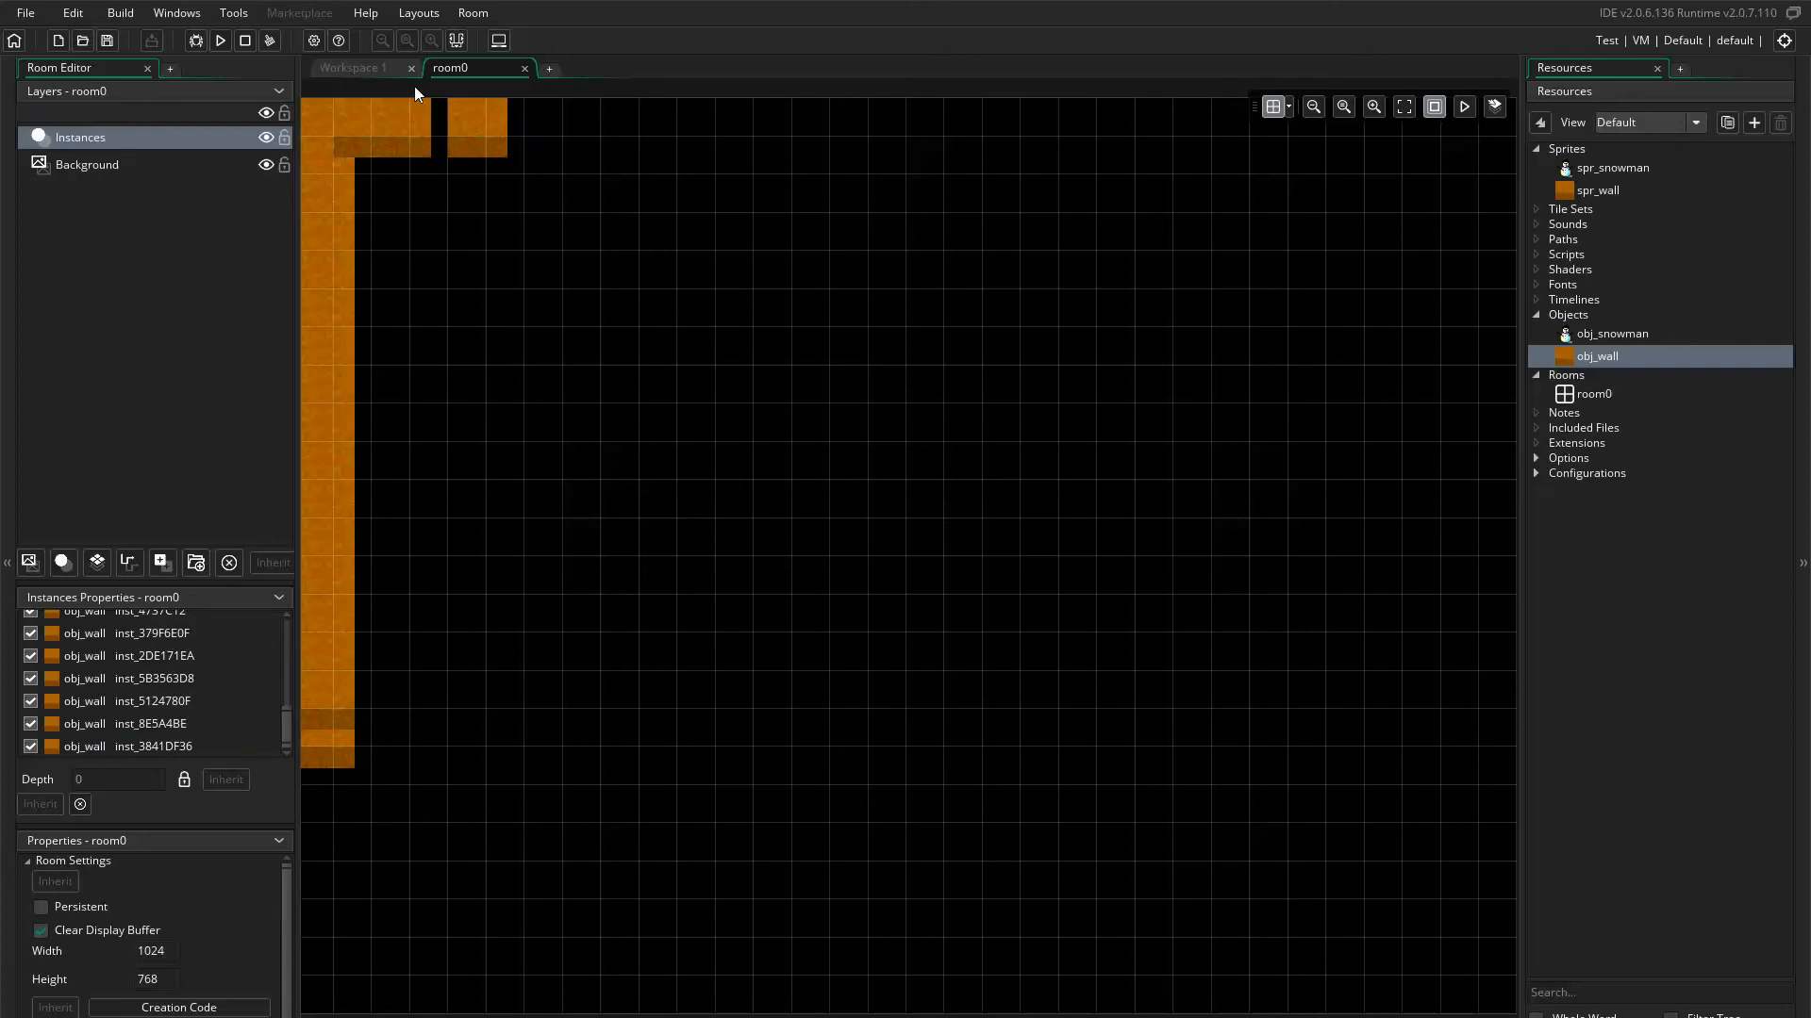
# - Move the detached wall block against the top row and extend that row along the room's top edge with more obj_wall instances
pyautogui.moveTo(468, 114); pyautogui.dragTo(450, 151)
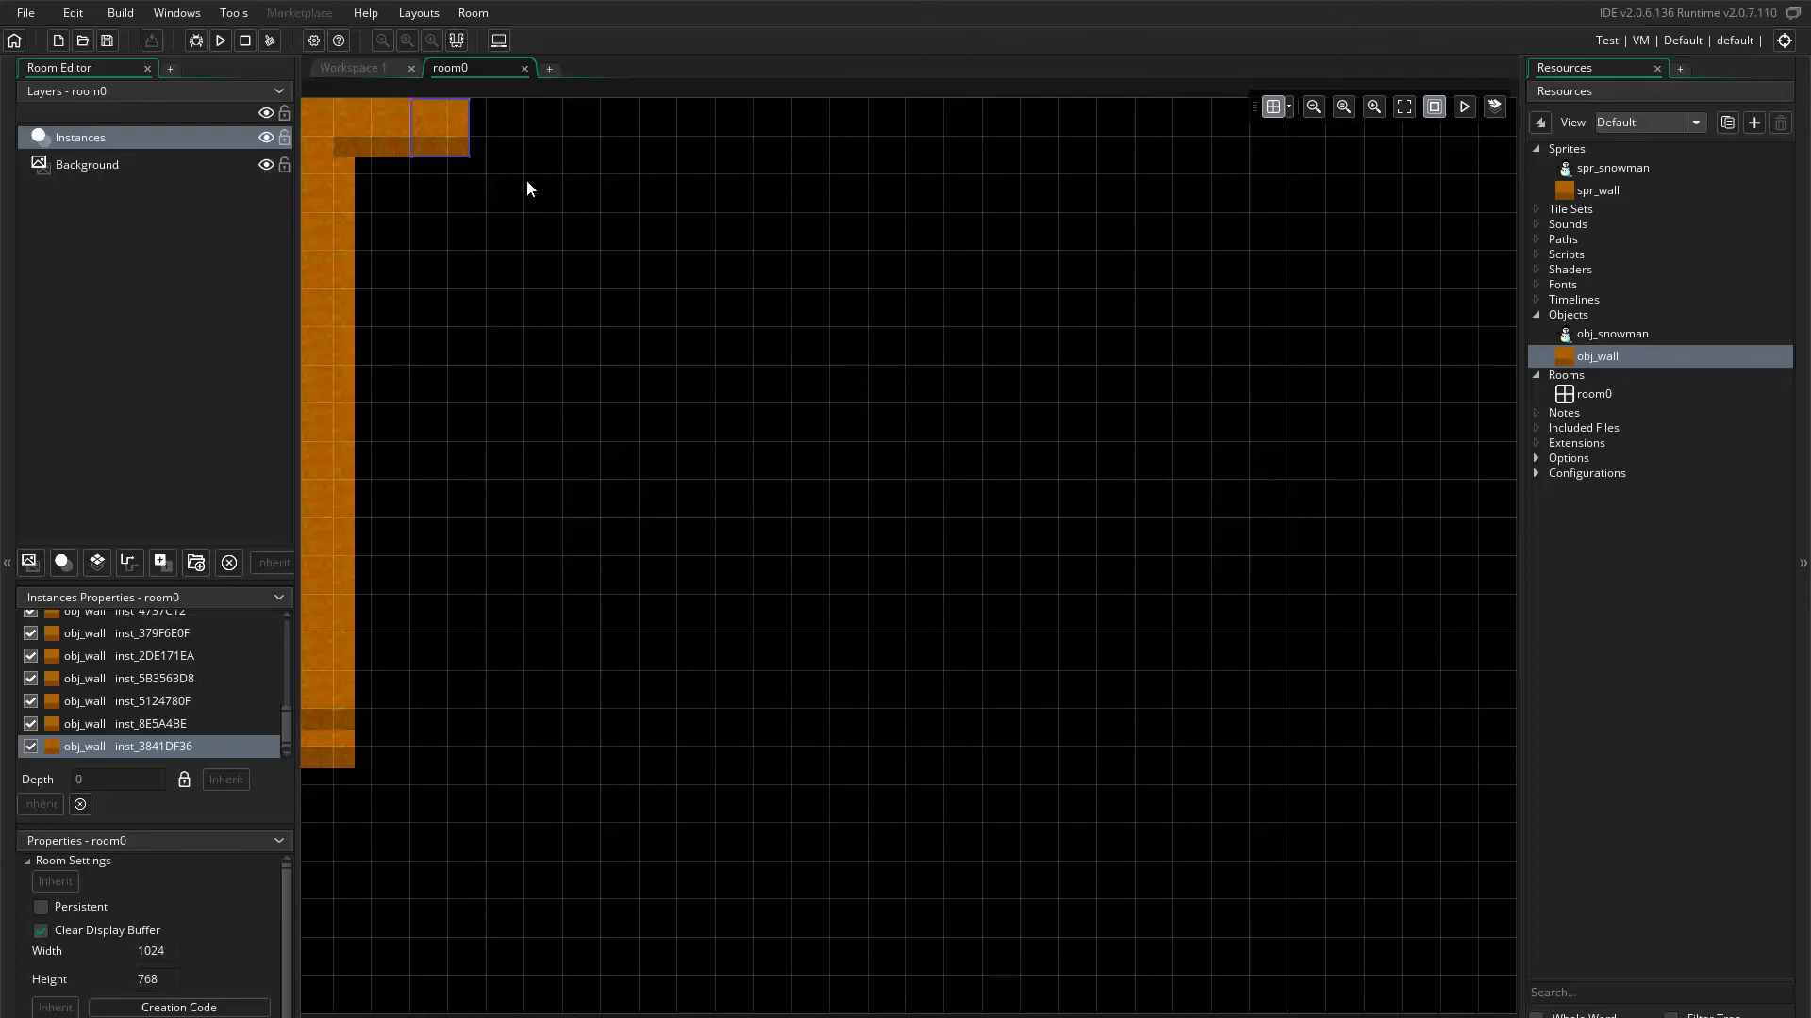
pyautogui.press('alt')
pyautogui.keyDown('alt'); pyautogui.click(483, 133); pyautogui.keyUp('alt')
pyautogui.keyDown('alt'); pyautogui.click(519, 133); pyautogui.keyUp('alt')
pyautogui.keyDown('alt'); pyautogui.click(560, 132); pyautogui.keyUp('alt')
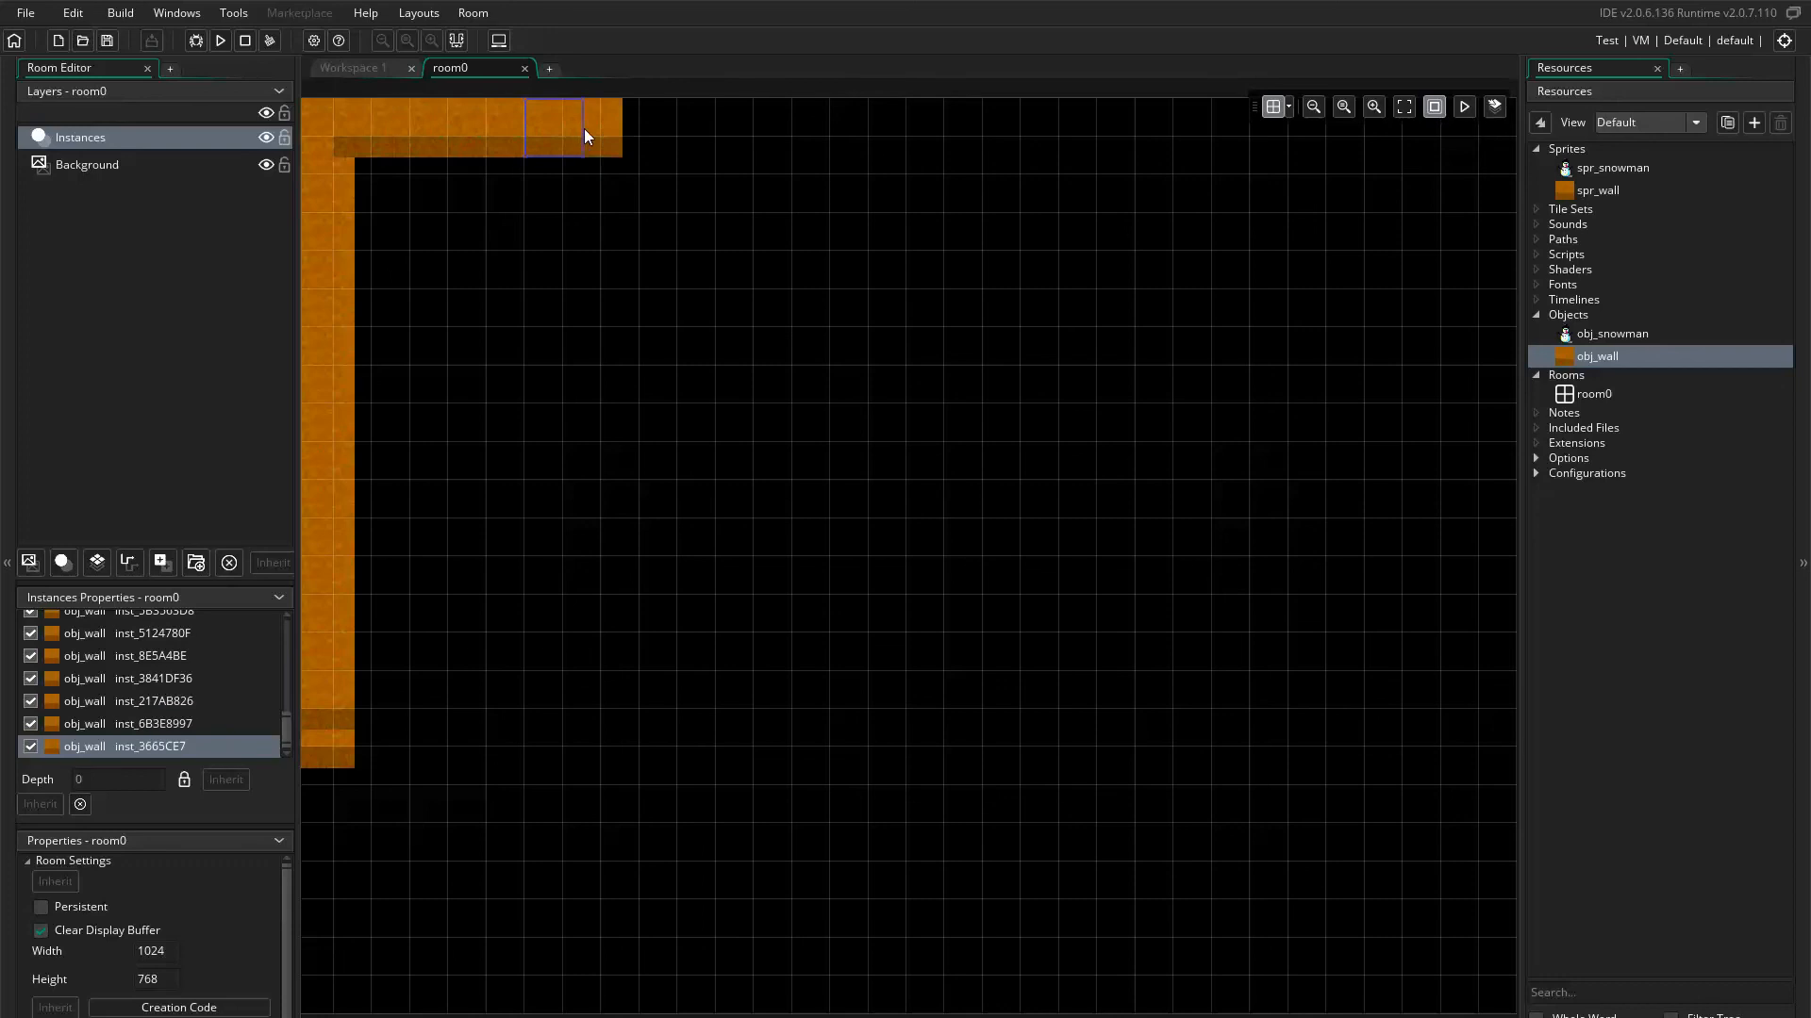
pyautogui.keyDown('alt'); pyautogui.click(596, 128); pyautogui.keyUp('alt')
pyautogui.keyDown('alt'); pyautogui.click(642, 128); pyautogui.keyUp('alt')
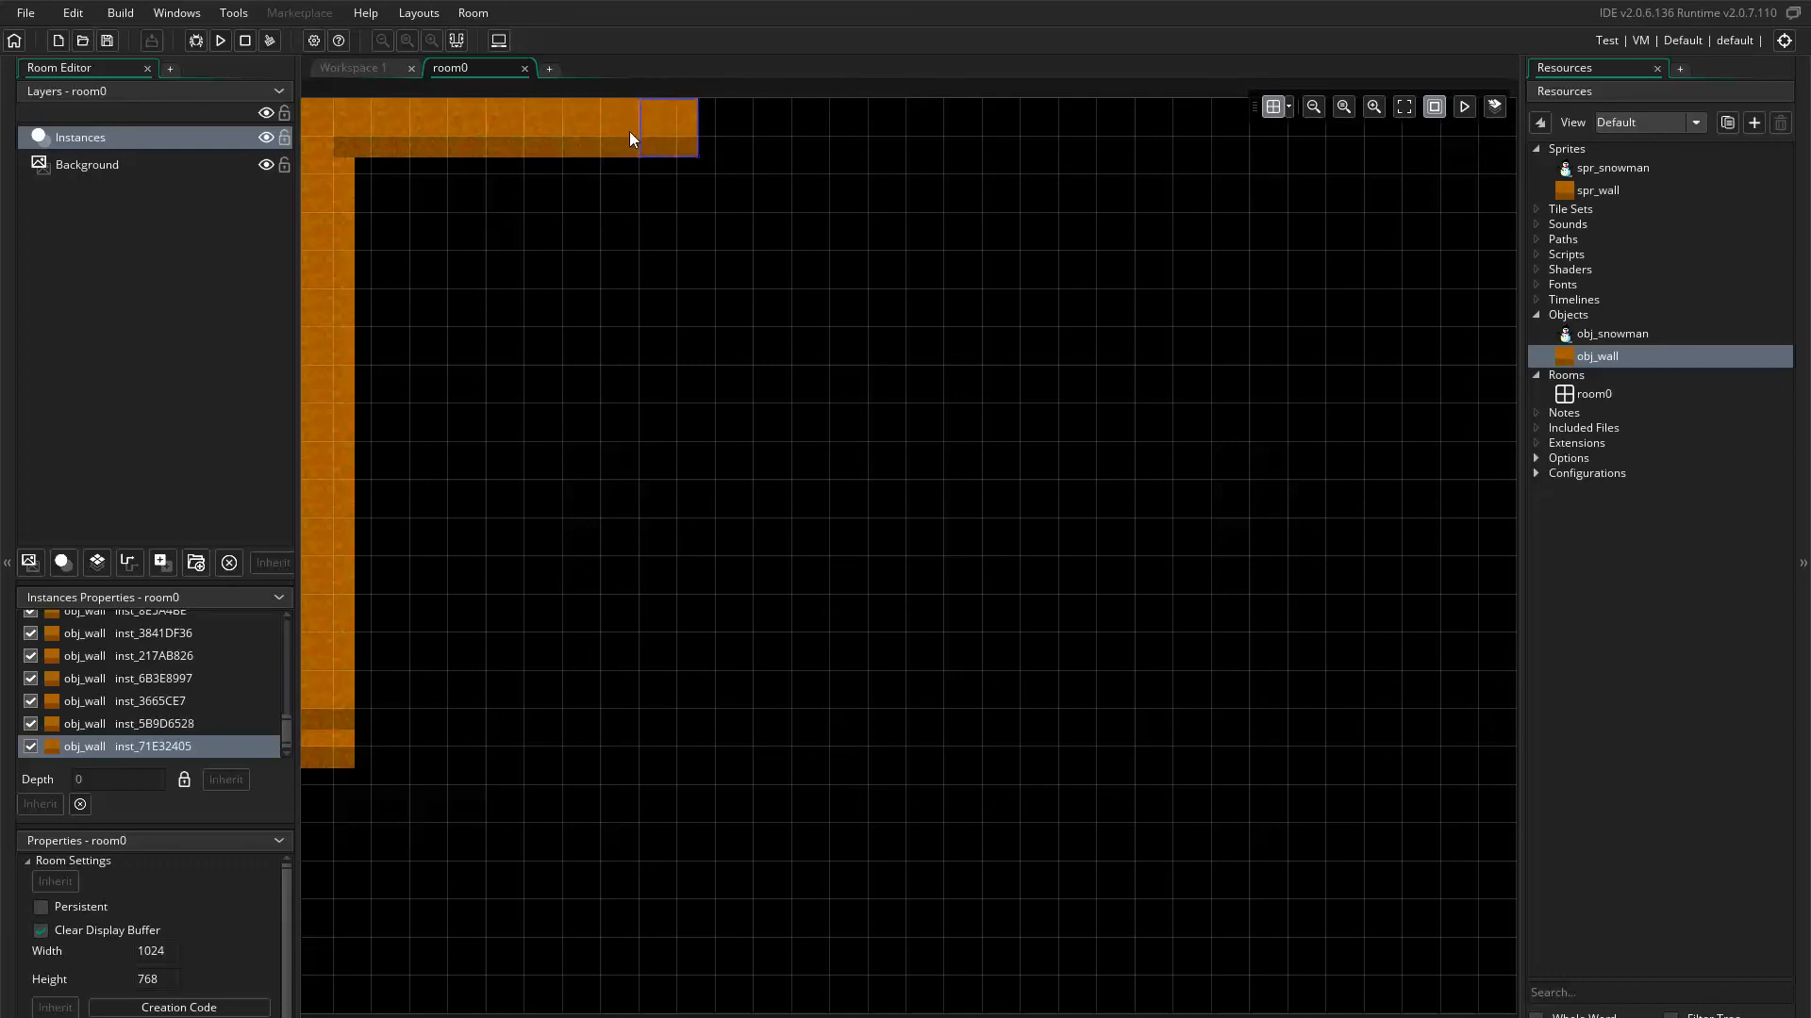
pyautogui.keyDown('alt'); pyautogui.click(629, 132); pyautogui.keyUp('alt')
pyautogui.keyDown('alt'); pyautogui.click(719, 124); pyautogui.keyUp('alt')
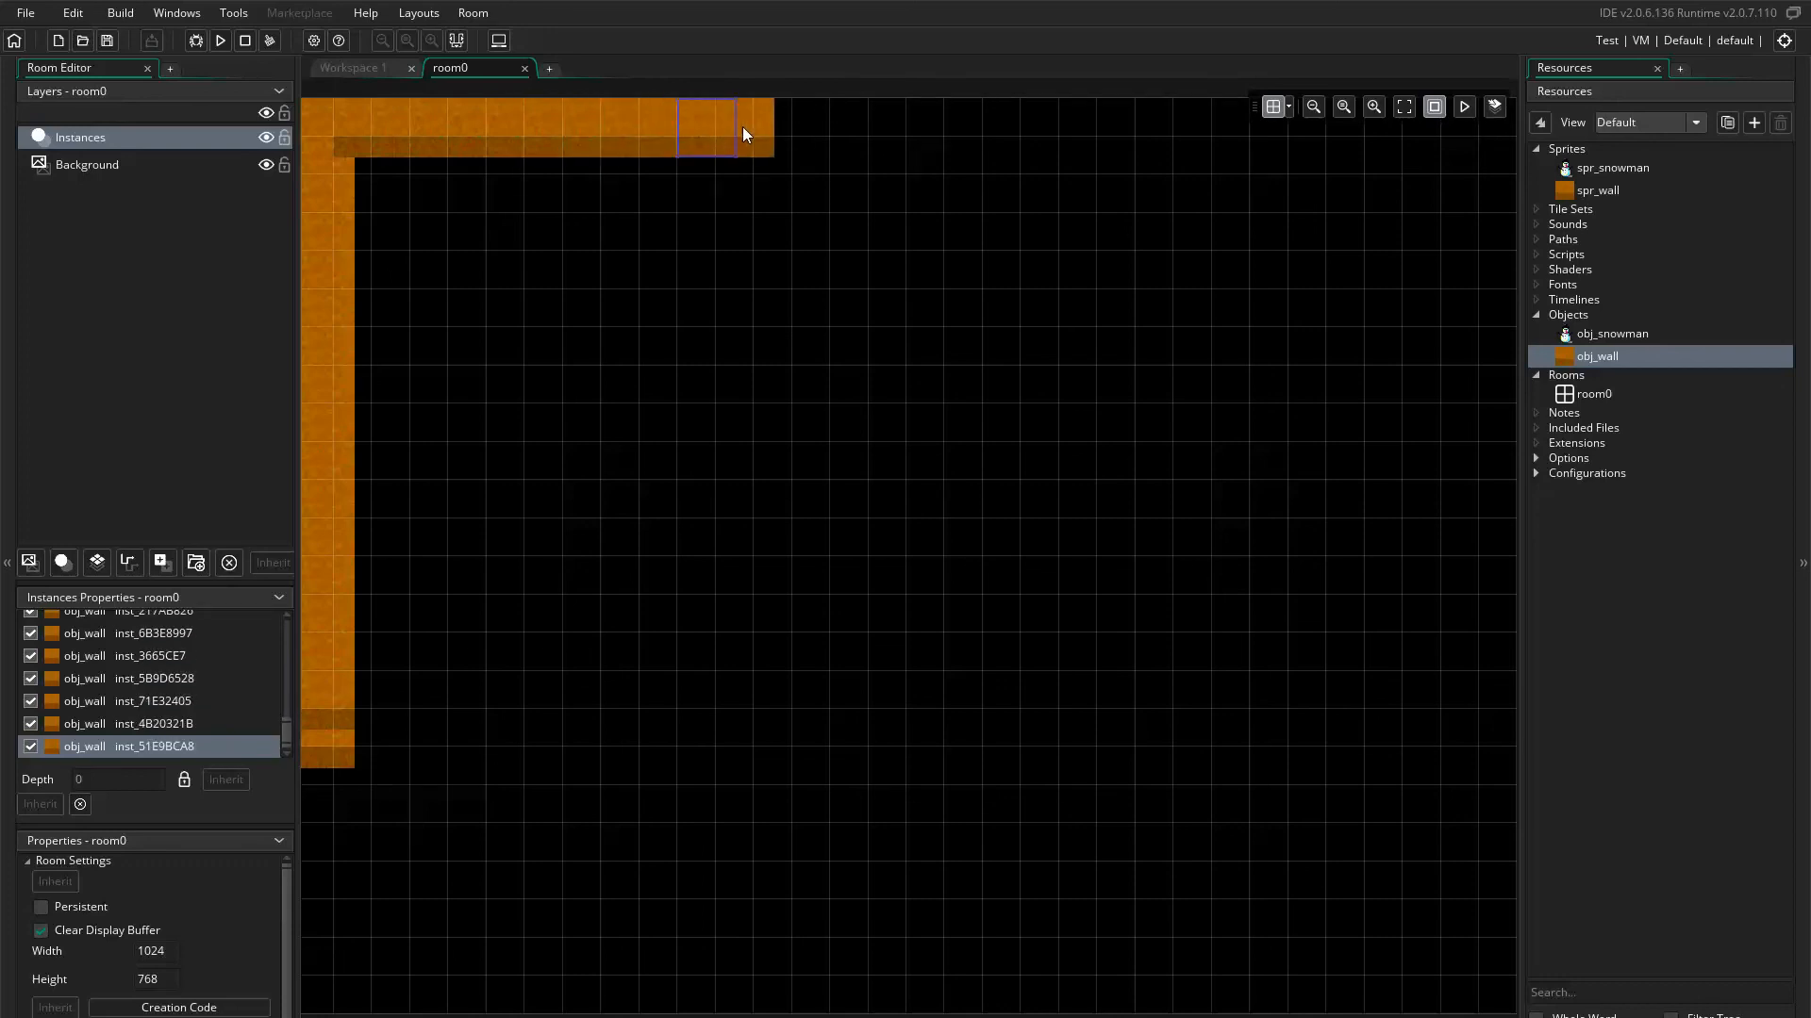
pyautogui.keyDown('alt'); pyautogui.click(759, 130); pyautogui.keyUp('alt')
# - Build an inner column of obj_wall instances downward from the top wall, close to the row's free end
pyautogui.keyDown('alt'); pyautogui.click(745, 129); pyautogui.keyUp('alt')
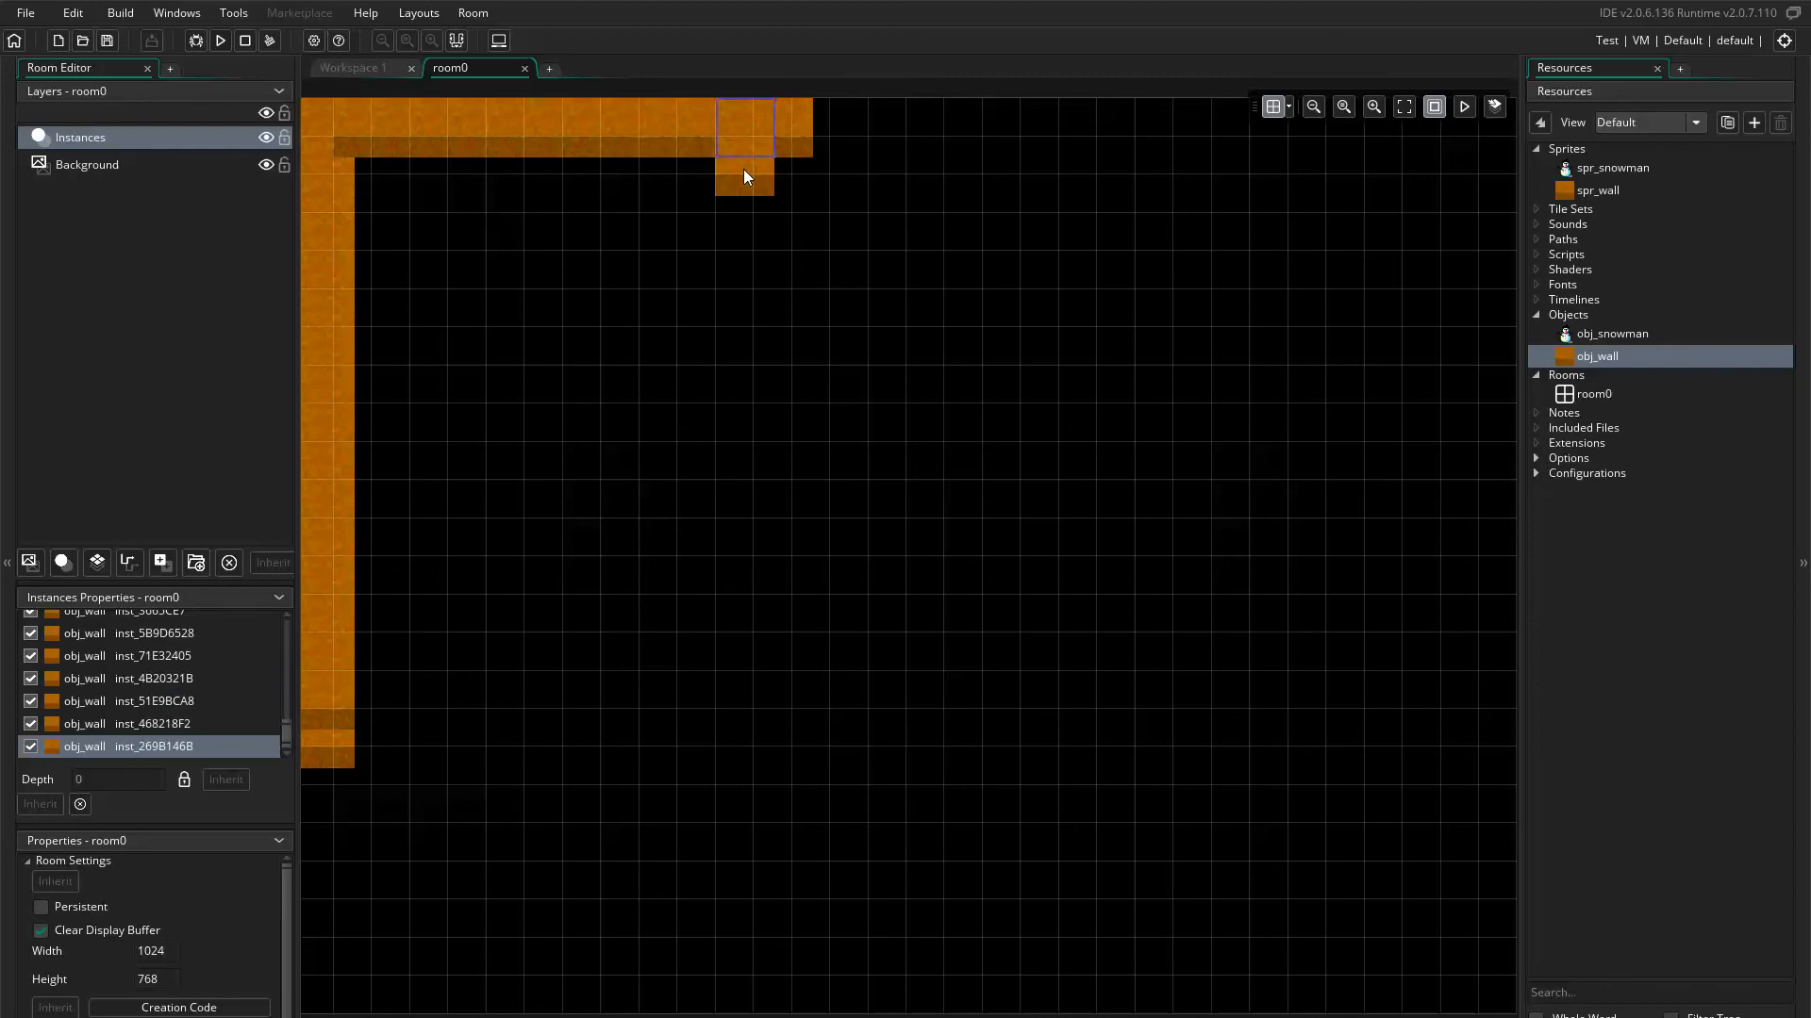
pyautogui.keyDown('alt'); pyautogui.click(743, 168); pyautogui.keyUp('alt')
pyautogui.keyDown('alt'); pyautogui.click(737, 213); pyautogui.keyUp('alt')
pyautogui.keyDown('alt'); pyautogui.click(729, 255); pyautogui.keyUp('alt')
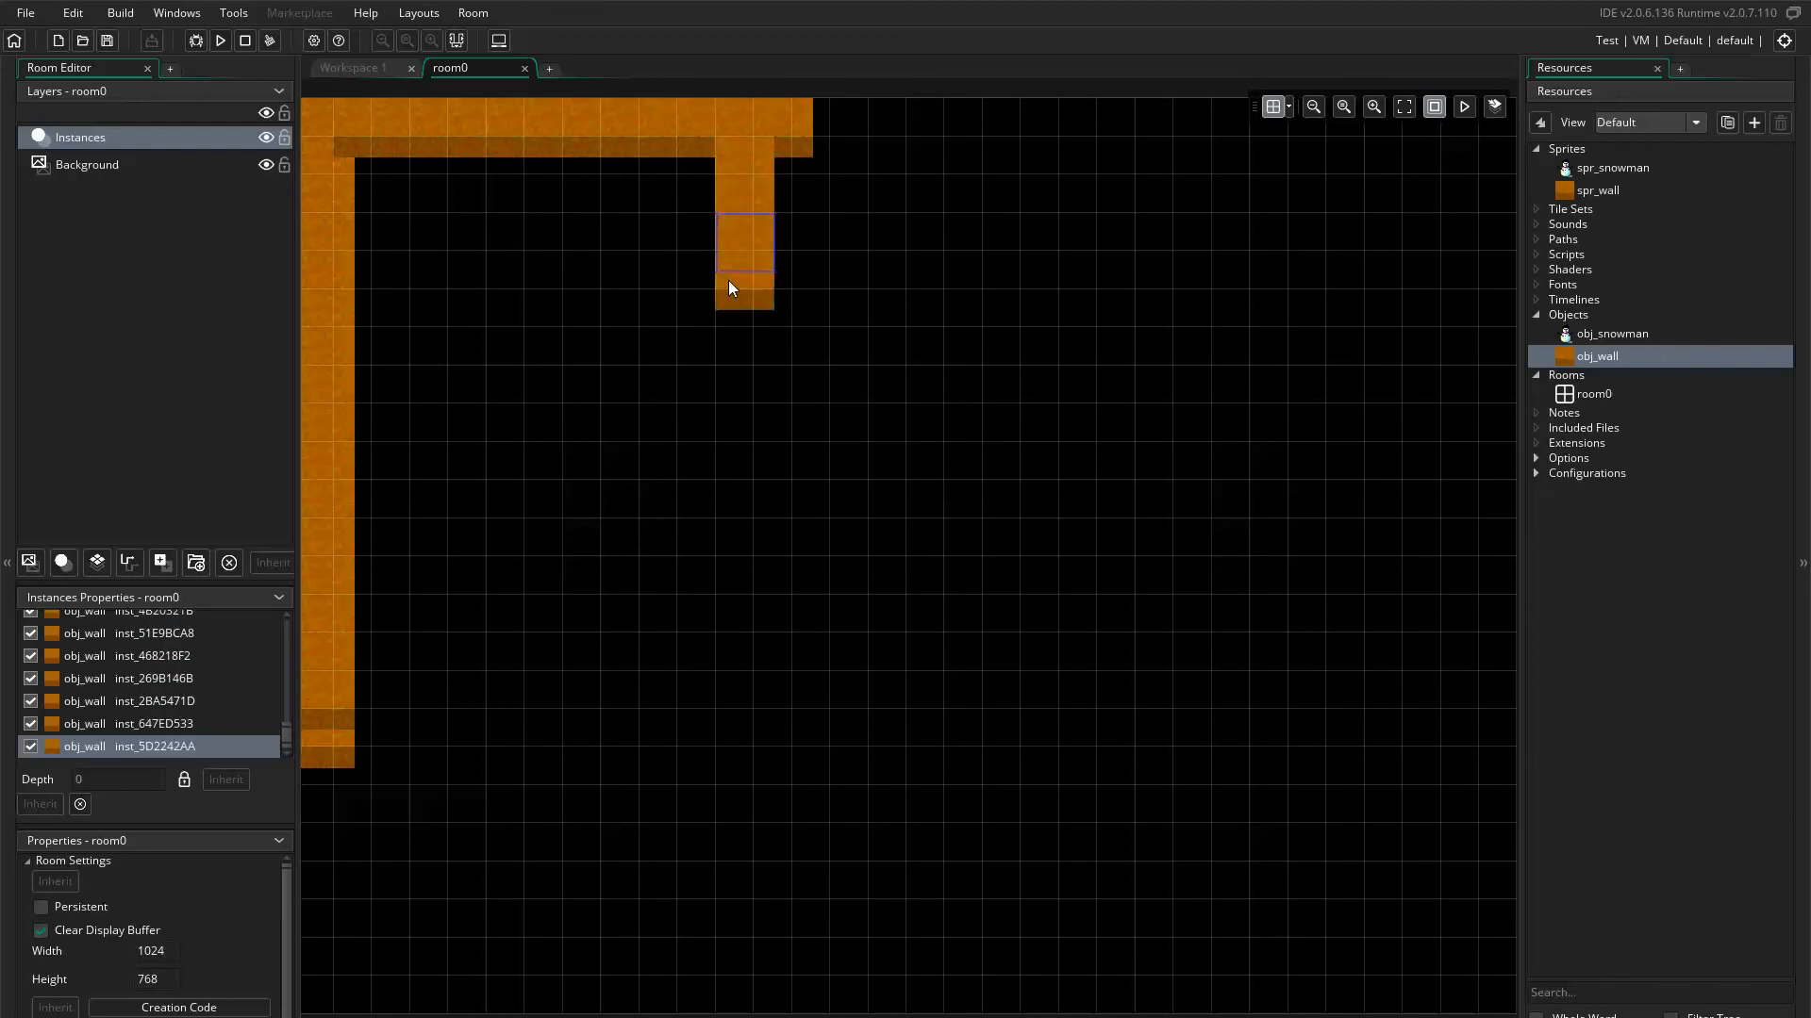
pyautogui.keyDown('alt'); pyautogui.click(728, 290); pyautogui.keyUp('alt')
pyautogui.keyDown('alt'); pyautogui.click(728, 330); pyautogui.keyUp('alt')
pyautogui.keyDown('alt'); pyautogui.click(733, 366); pyautogui.keyUp('alt')
pyautogui.keyDown('alt'); pyautogui.click(732, 400); pyautogui.keyUp('alt')
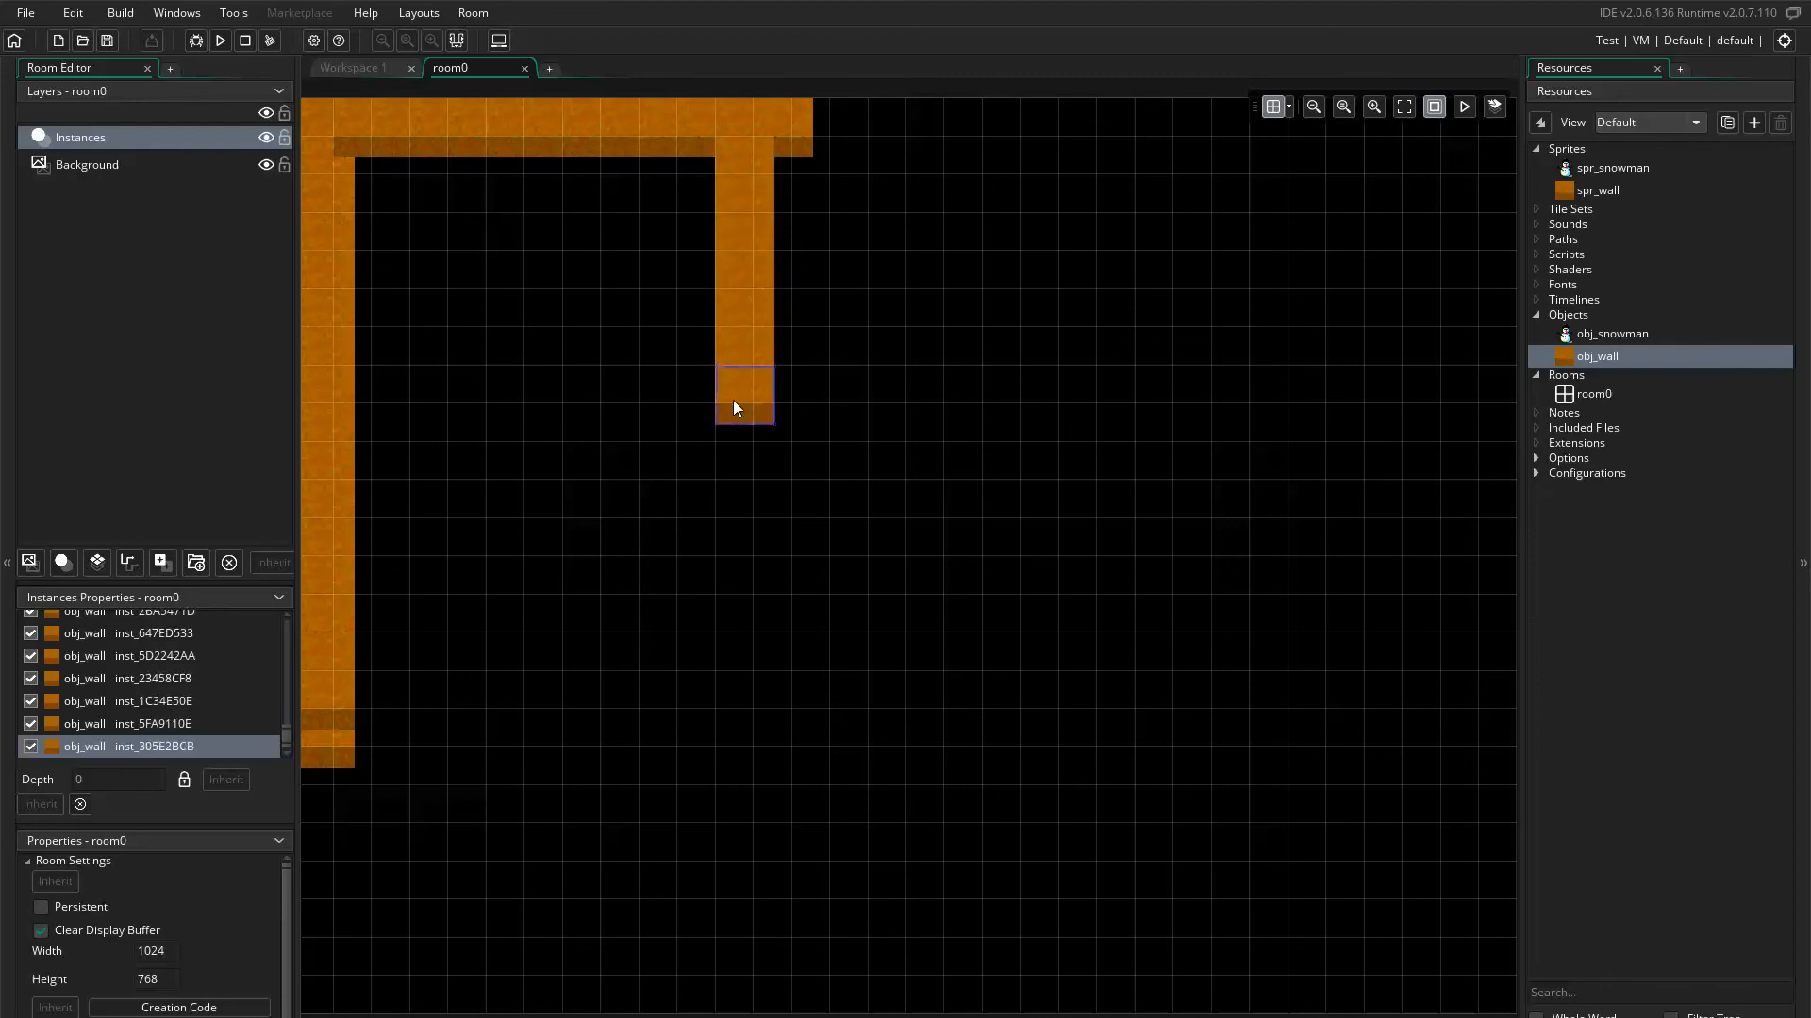
# - Build a horizontal obj_wall row leading back toward the outer column, and fill the corner where it meets the inner column
pyautogui.keyDown('alt'); pyautogui.click(708, 451); pyautogui.keyUp('alt')
pyautogui.keyDown('alt'); pyautogui.click(665, 451); pyautogui.keyUp('alt')
pyautogui.keyDown('alt'); pyautogui.click(621, 451); pyautogui.keyUp('alt')
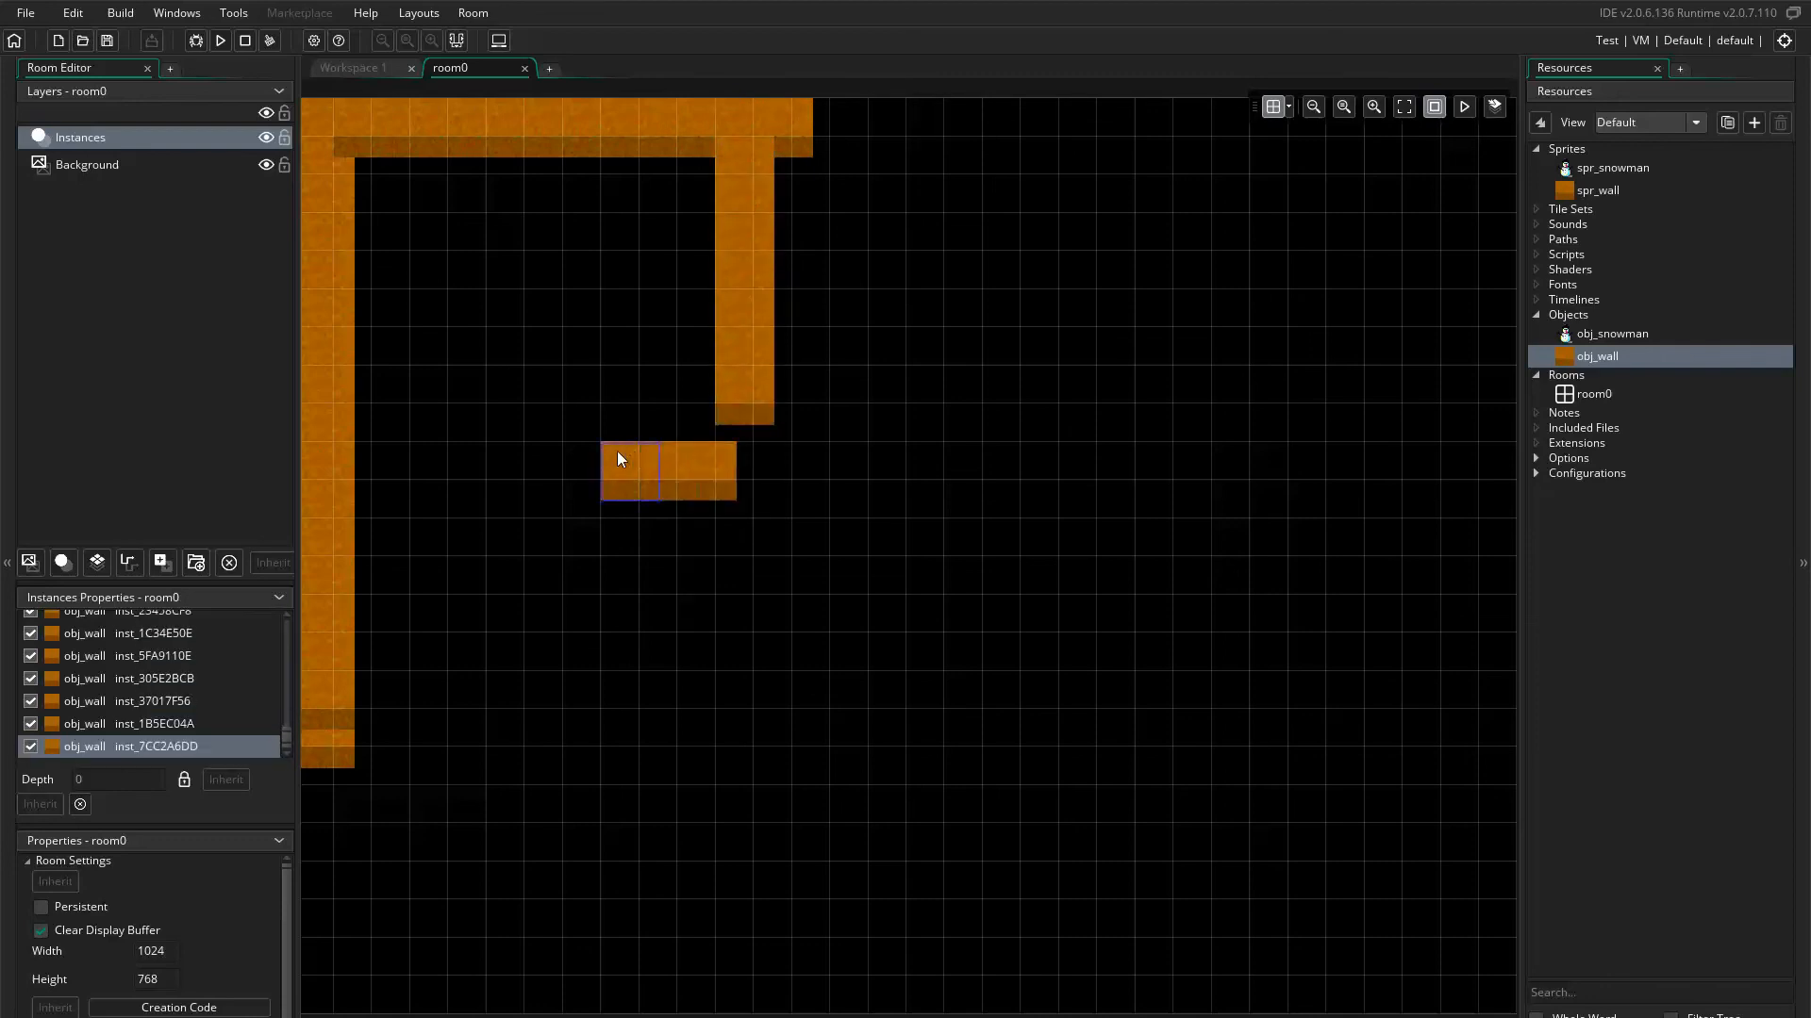
pyautogui.keyDown('alt'); pyautogui.click(587, 459); pyautogui.keyUp('alt')
pyautogui.keyDown('alt'); pyautogui.click(739, 407); pyautogui.keyUp('alt')
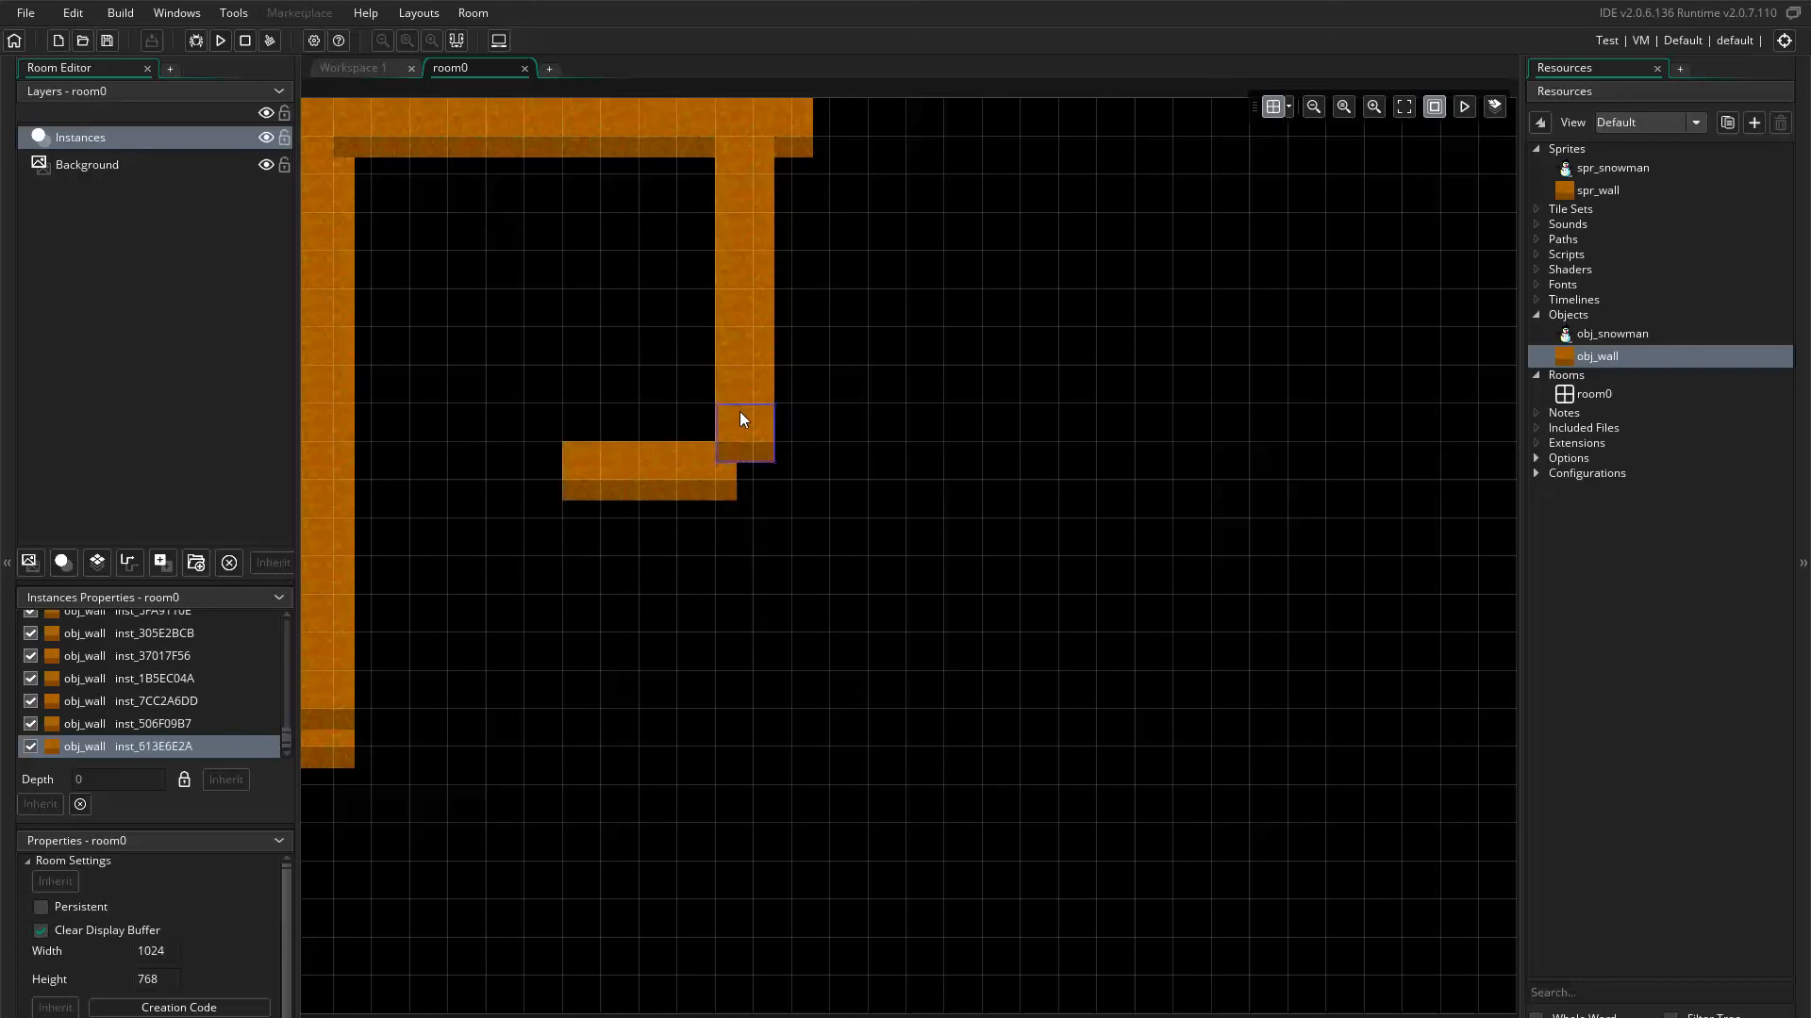
pyautogui.keyDown('alt'); pyautogui.click(733, 471); pyautogui.keyUp('alt')
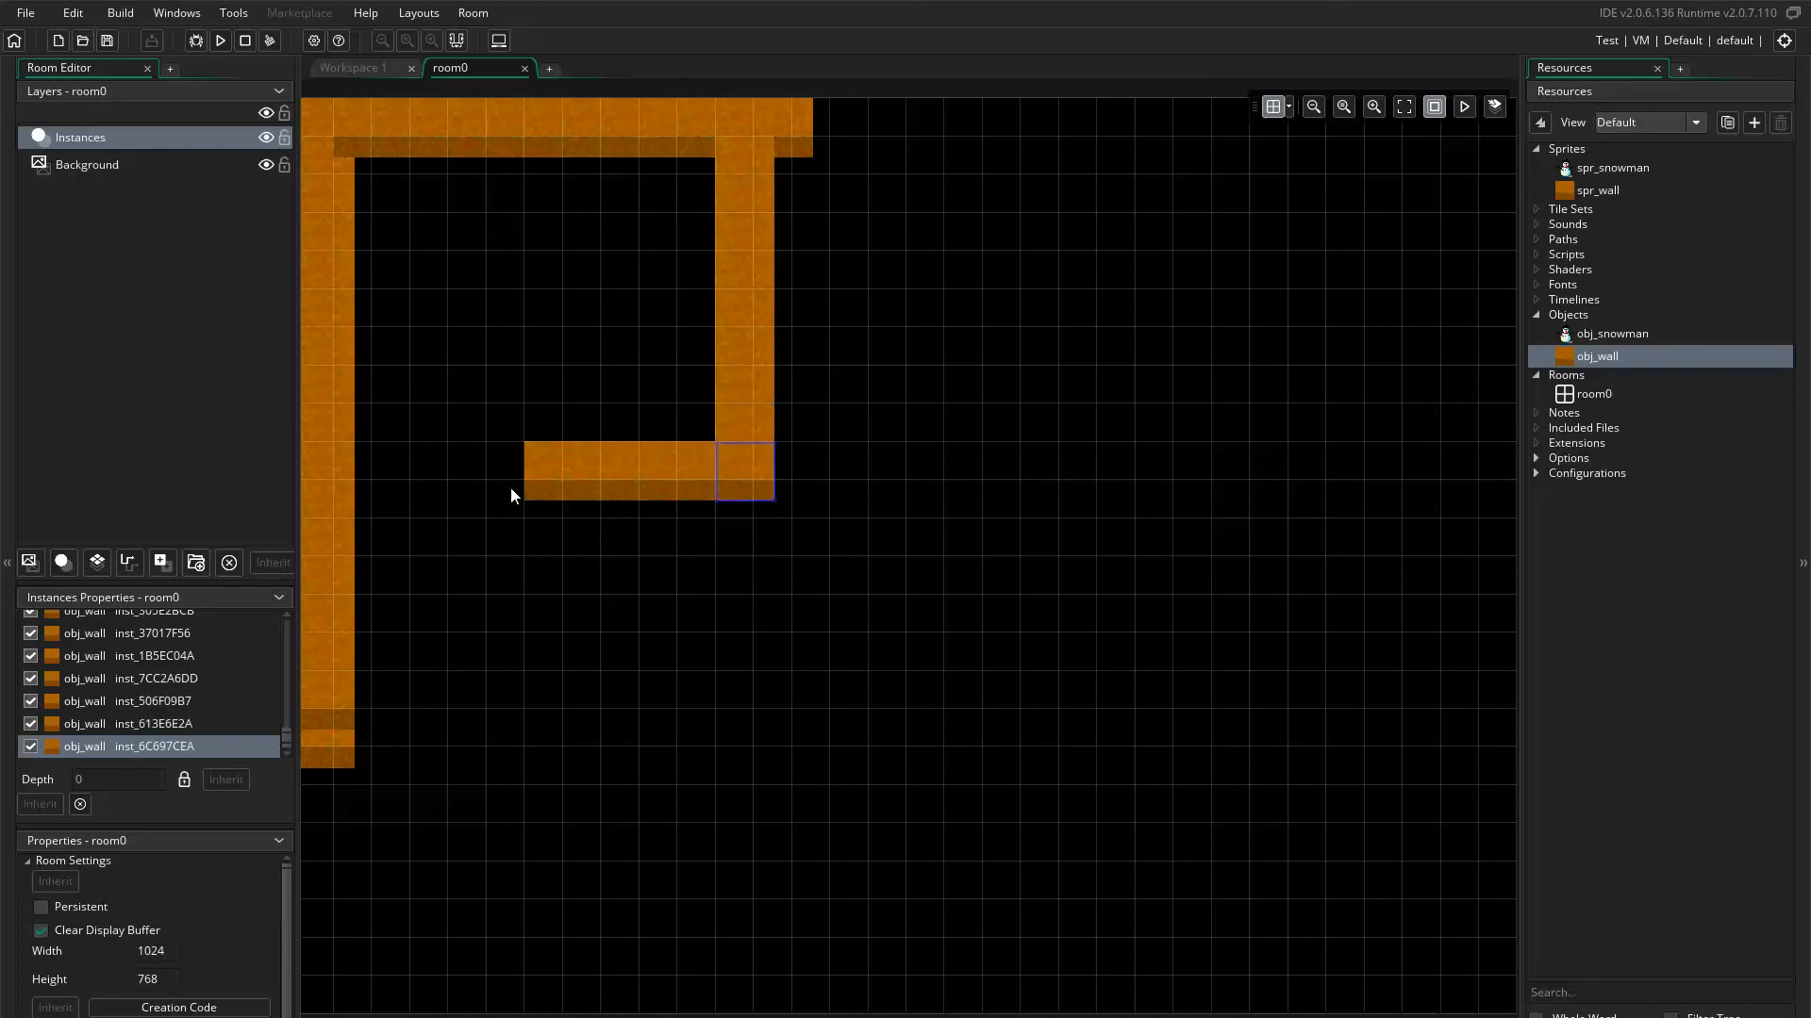
pyautogui.keyDown('alt'); pyautogui.click(545, 466); pyautogui.keyUp('alt')
# - Build a short obj_wall column upward from the free end of the inner horizontal row
pyautogui.keyDown('alt'); pyautogui.click(534, 415); pyautogui.keyUp('alt')
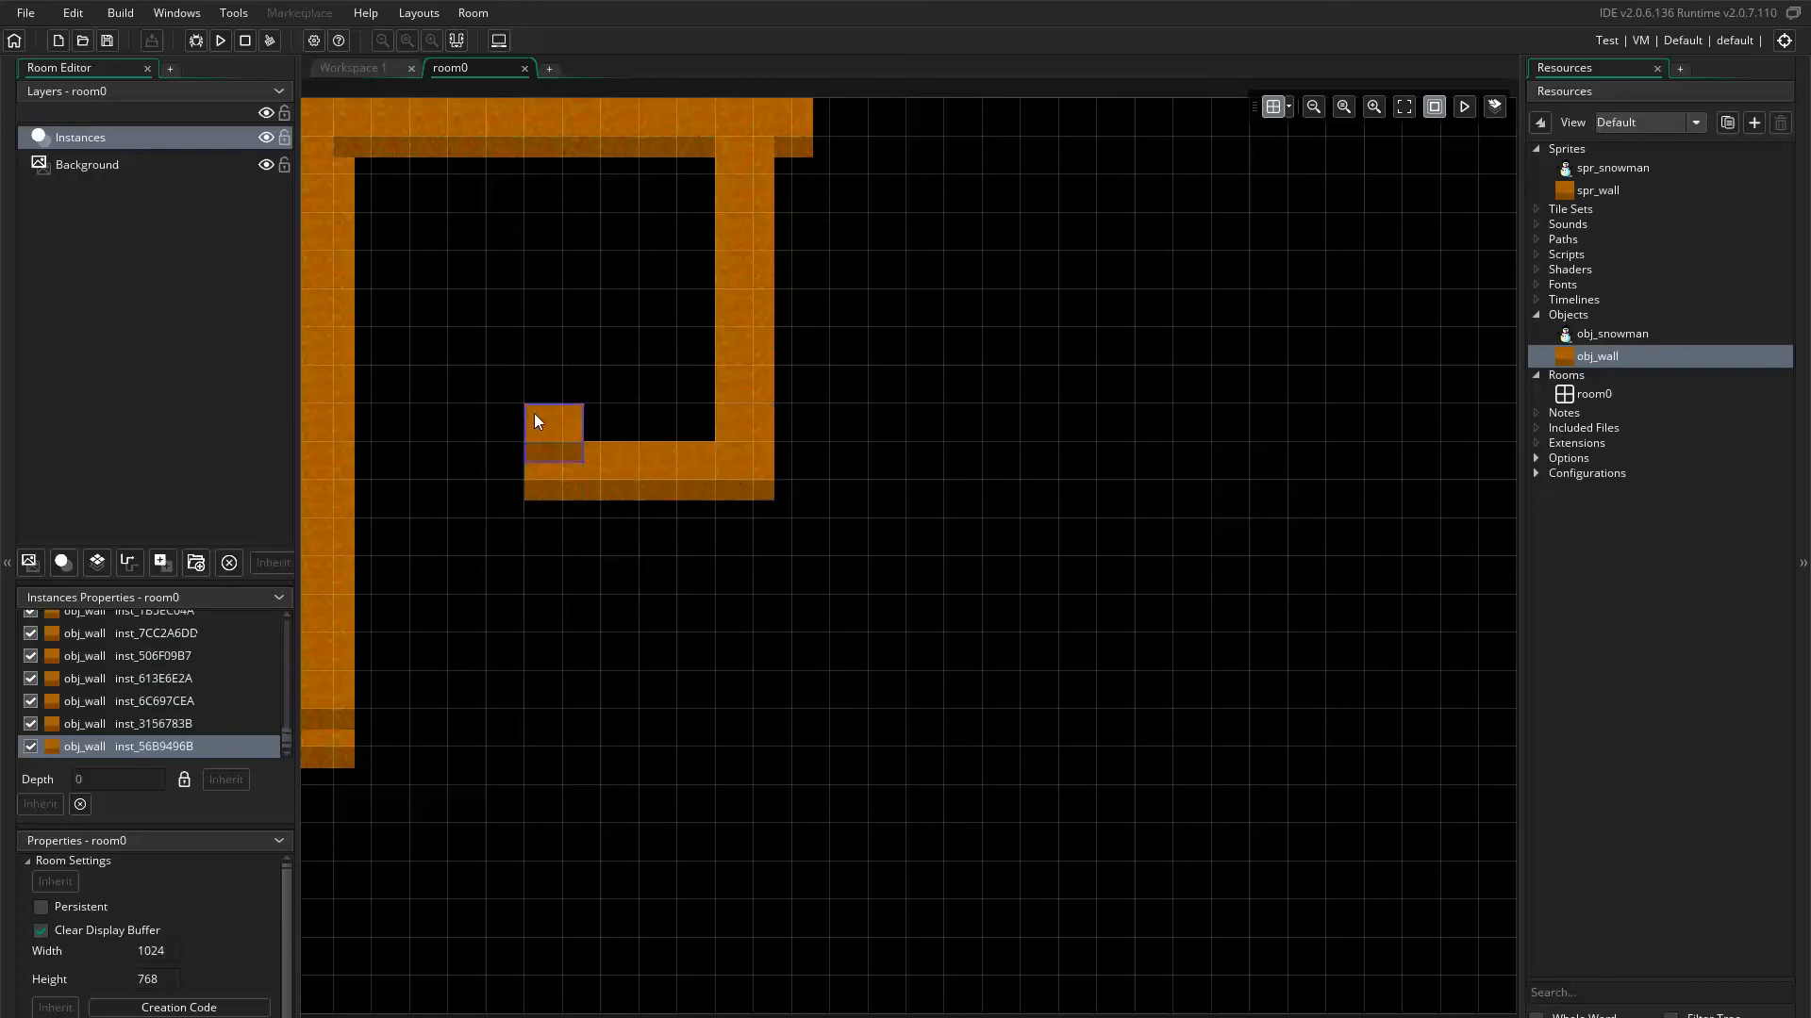
pyautogui.keyDown('alt'); pyautogui.click(534, 362); pyautogui.keyUp('alt')
pyautogui.keyDown('alt'); pyautogui.click(540, 381); pyautogui.keyUp('alt')
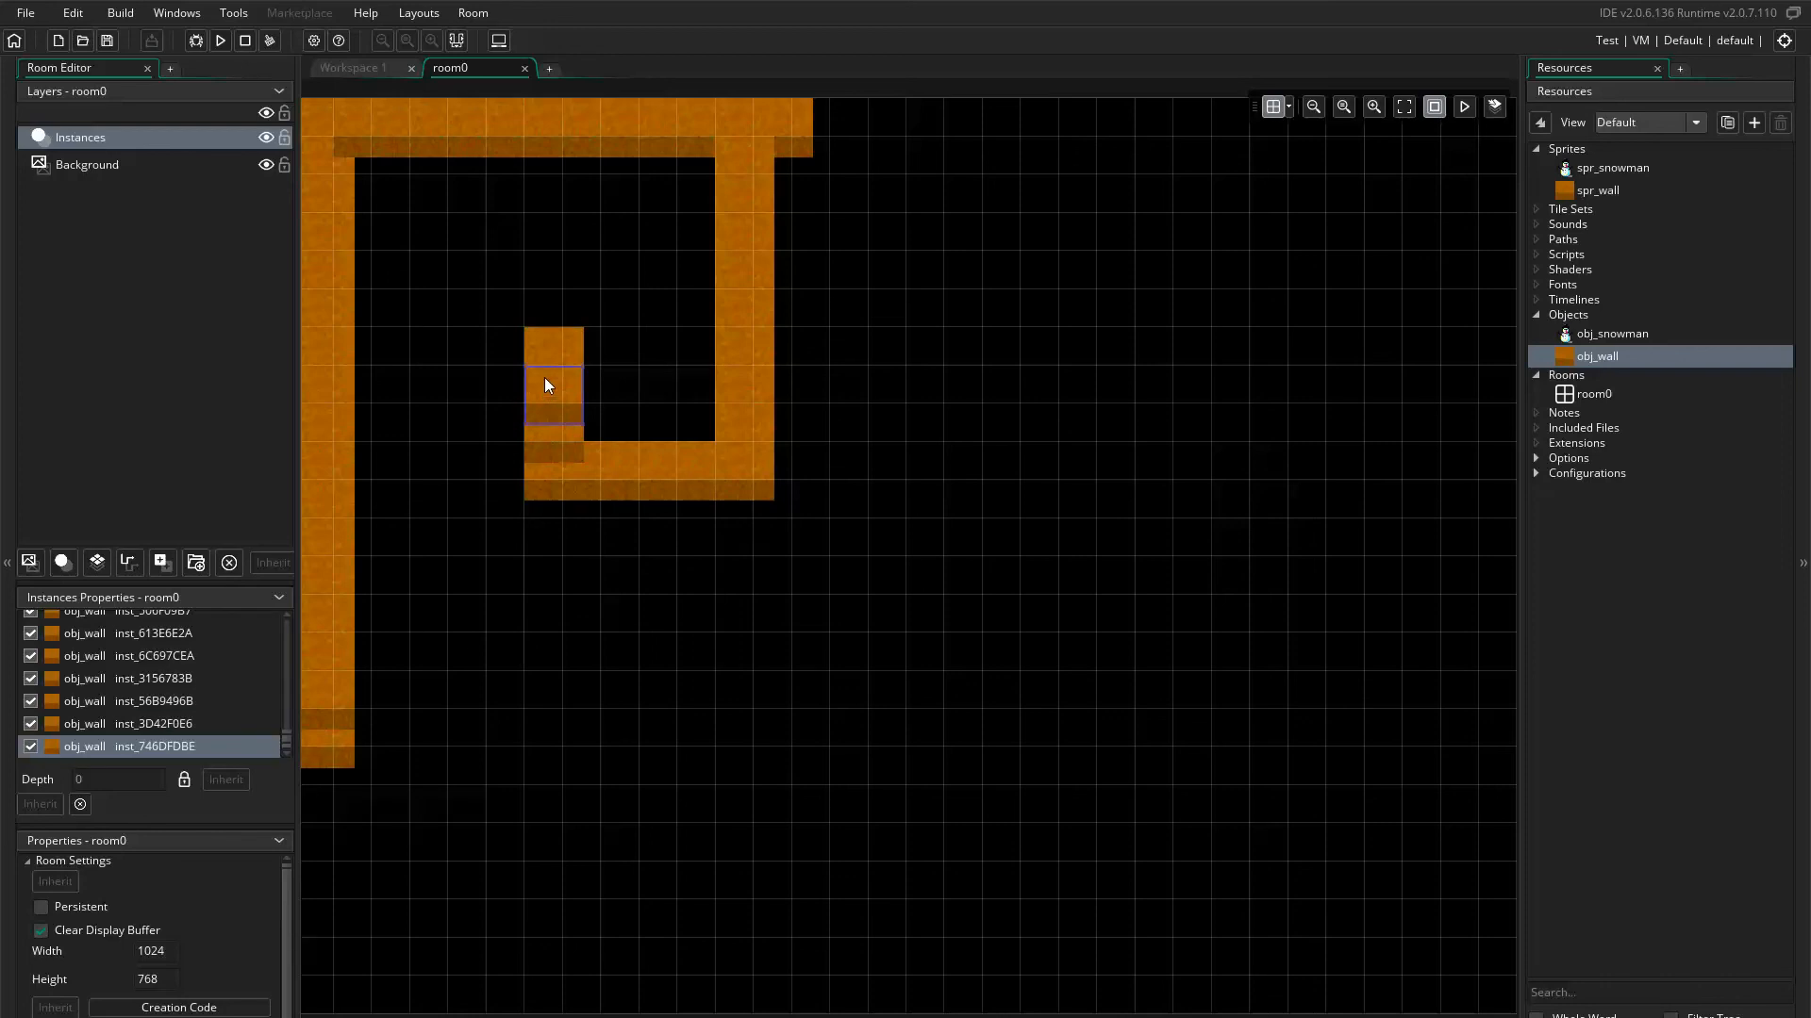
pyautogui.keyDown('alt'); pyautogui.click(548, 324); pyautogui.keyUp('alt')
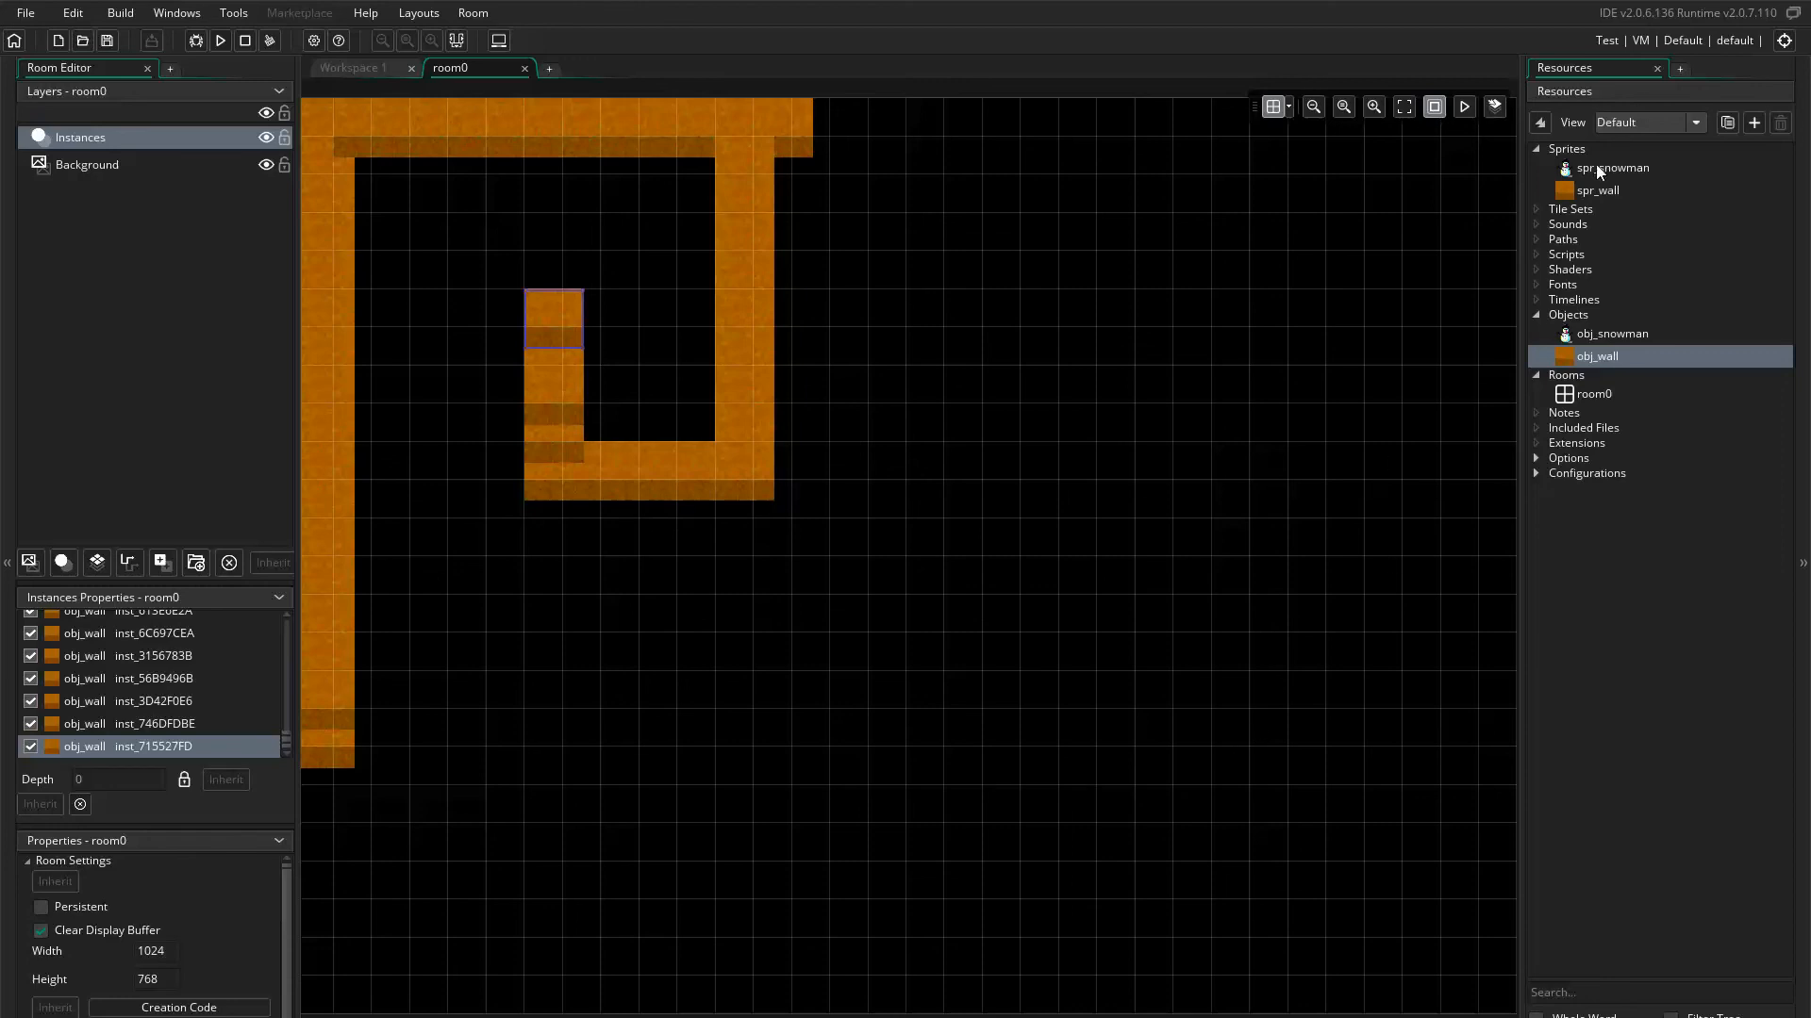
# - Place an obj_snowman instance in the pocket between the inner walls, and close room0
pyautogui.moveTo(1595, 167)
pyautogui.mouseDown()
pyautogui.moveTo(796, 222)
pyautogui.moveTo(699, 264)
pyautogui.moveTo(1487, 224)
pyautogui.moveTo(1614, 170)
pyautogui.mouseUp()
pyautogui.moveTo(1588, 338); pyautogui.dragTo(636, 359)
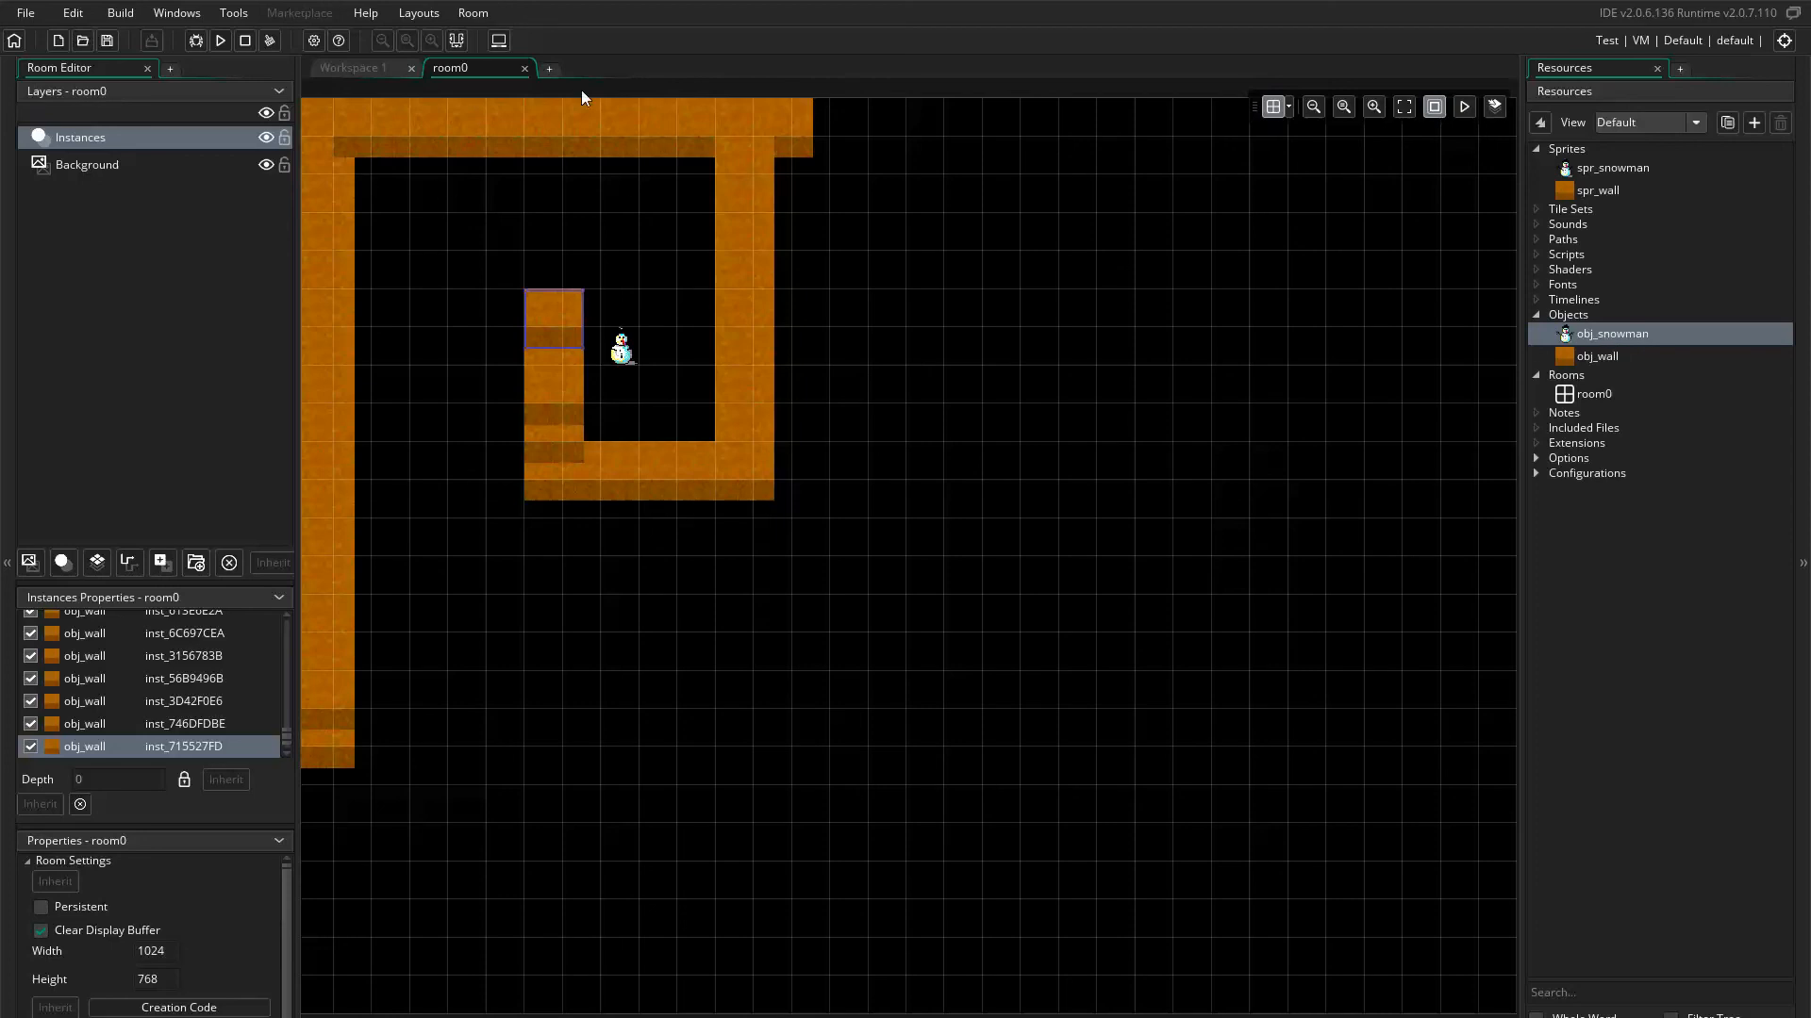
pyautogui.click(526, 69)
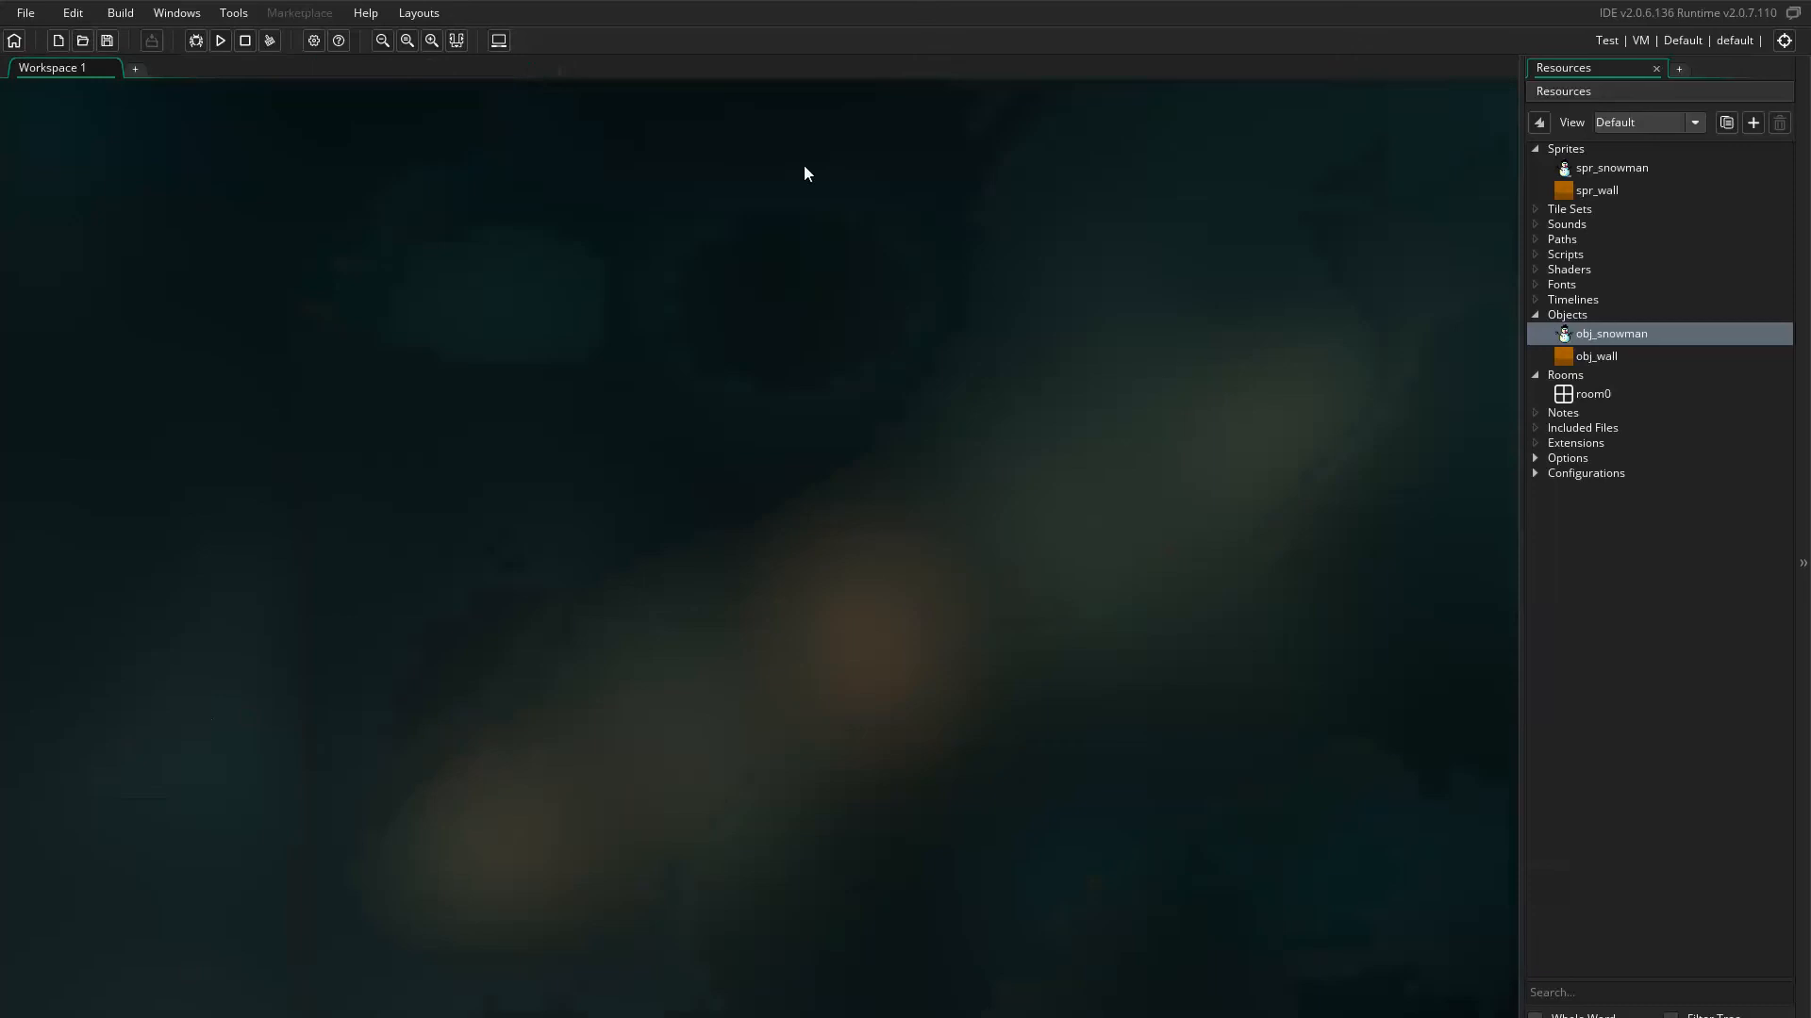
# - Open obj_snowman for editing and add a Key Down - Left event
pyautogui.click(1590, 392)
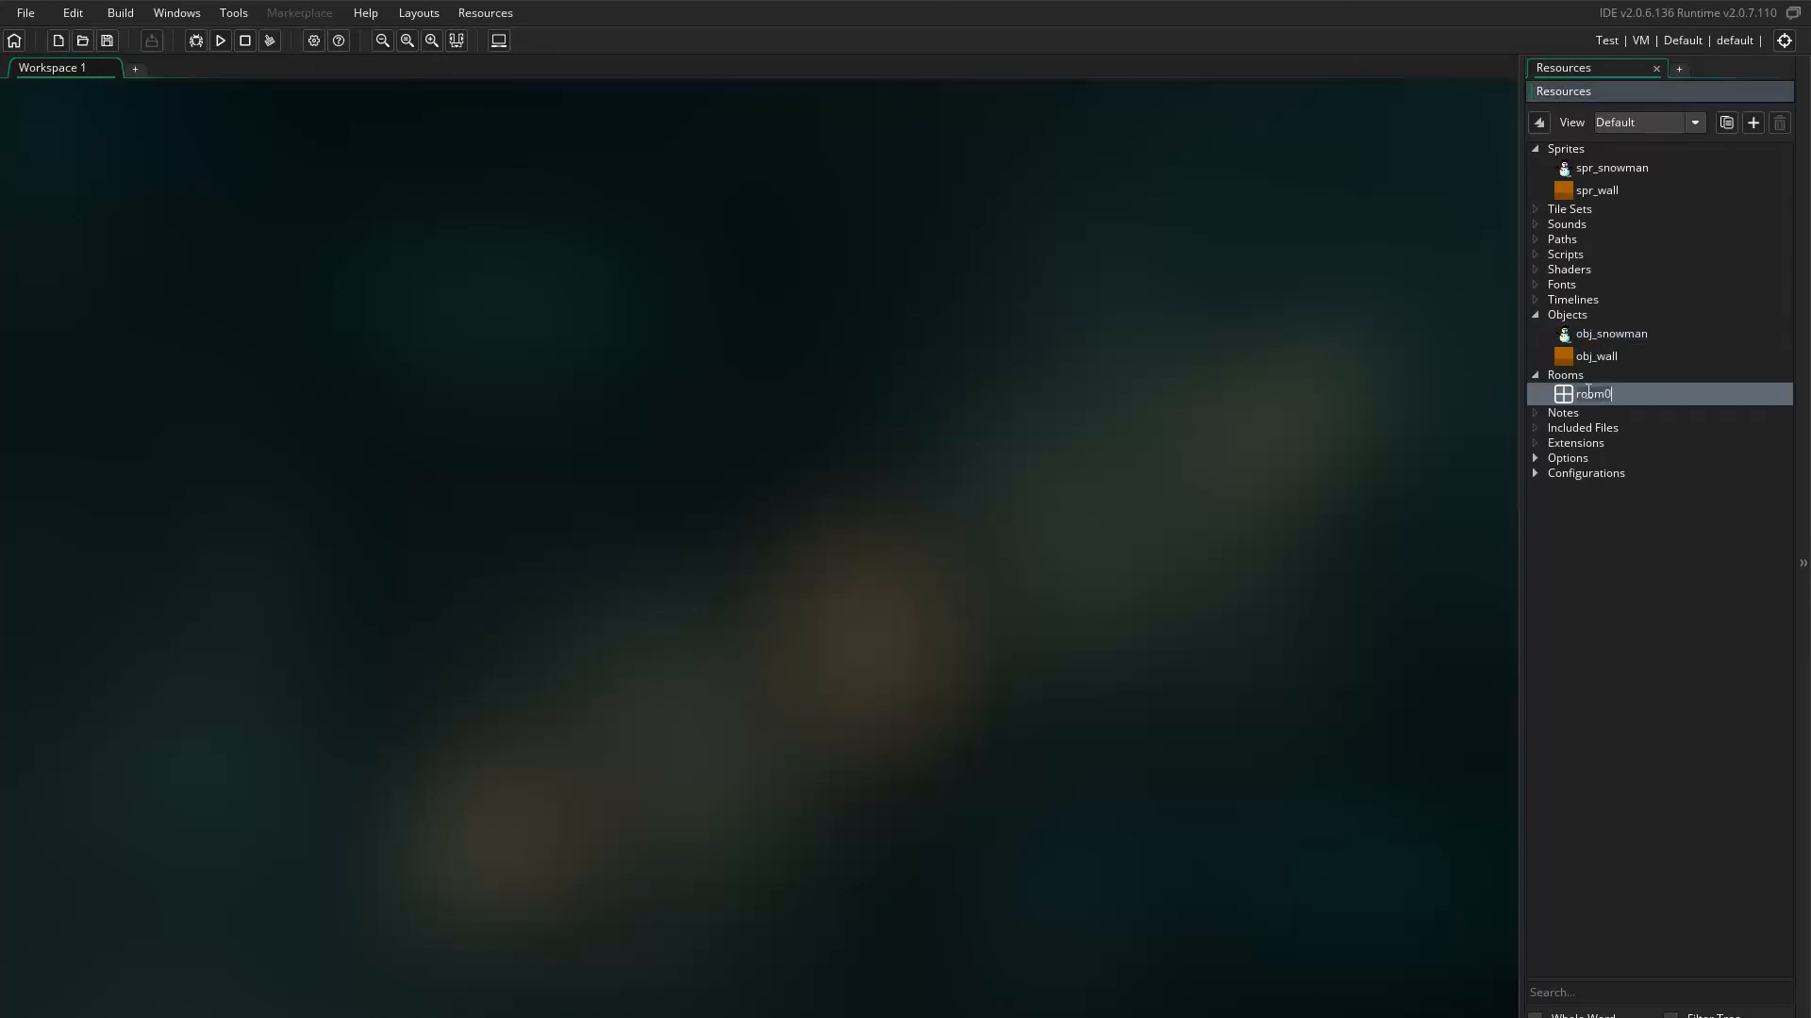
pyautogui.click(1599, 336)
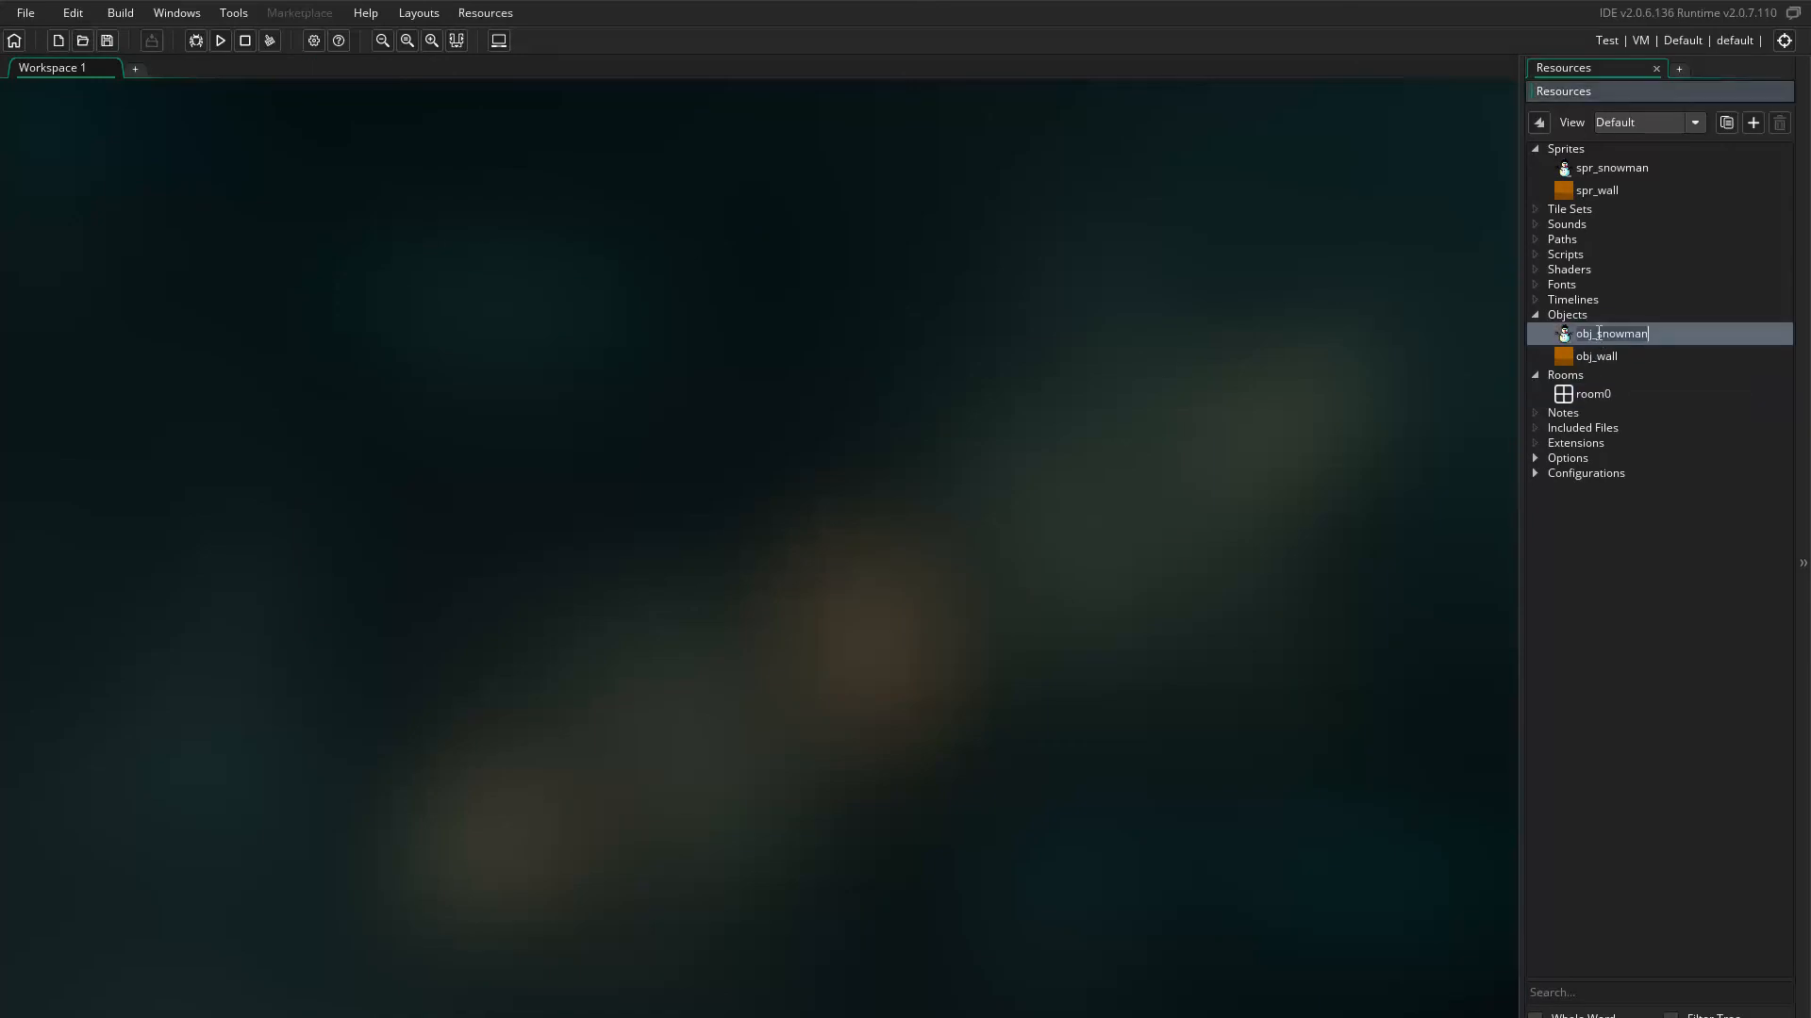
pyautogui.click(1559, 340)
pyautogui.doubleClick(1553, 332)
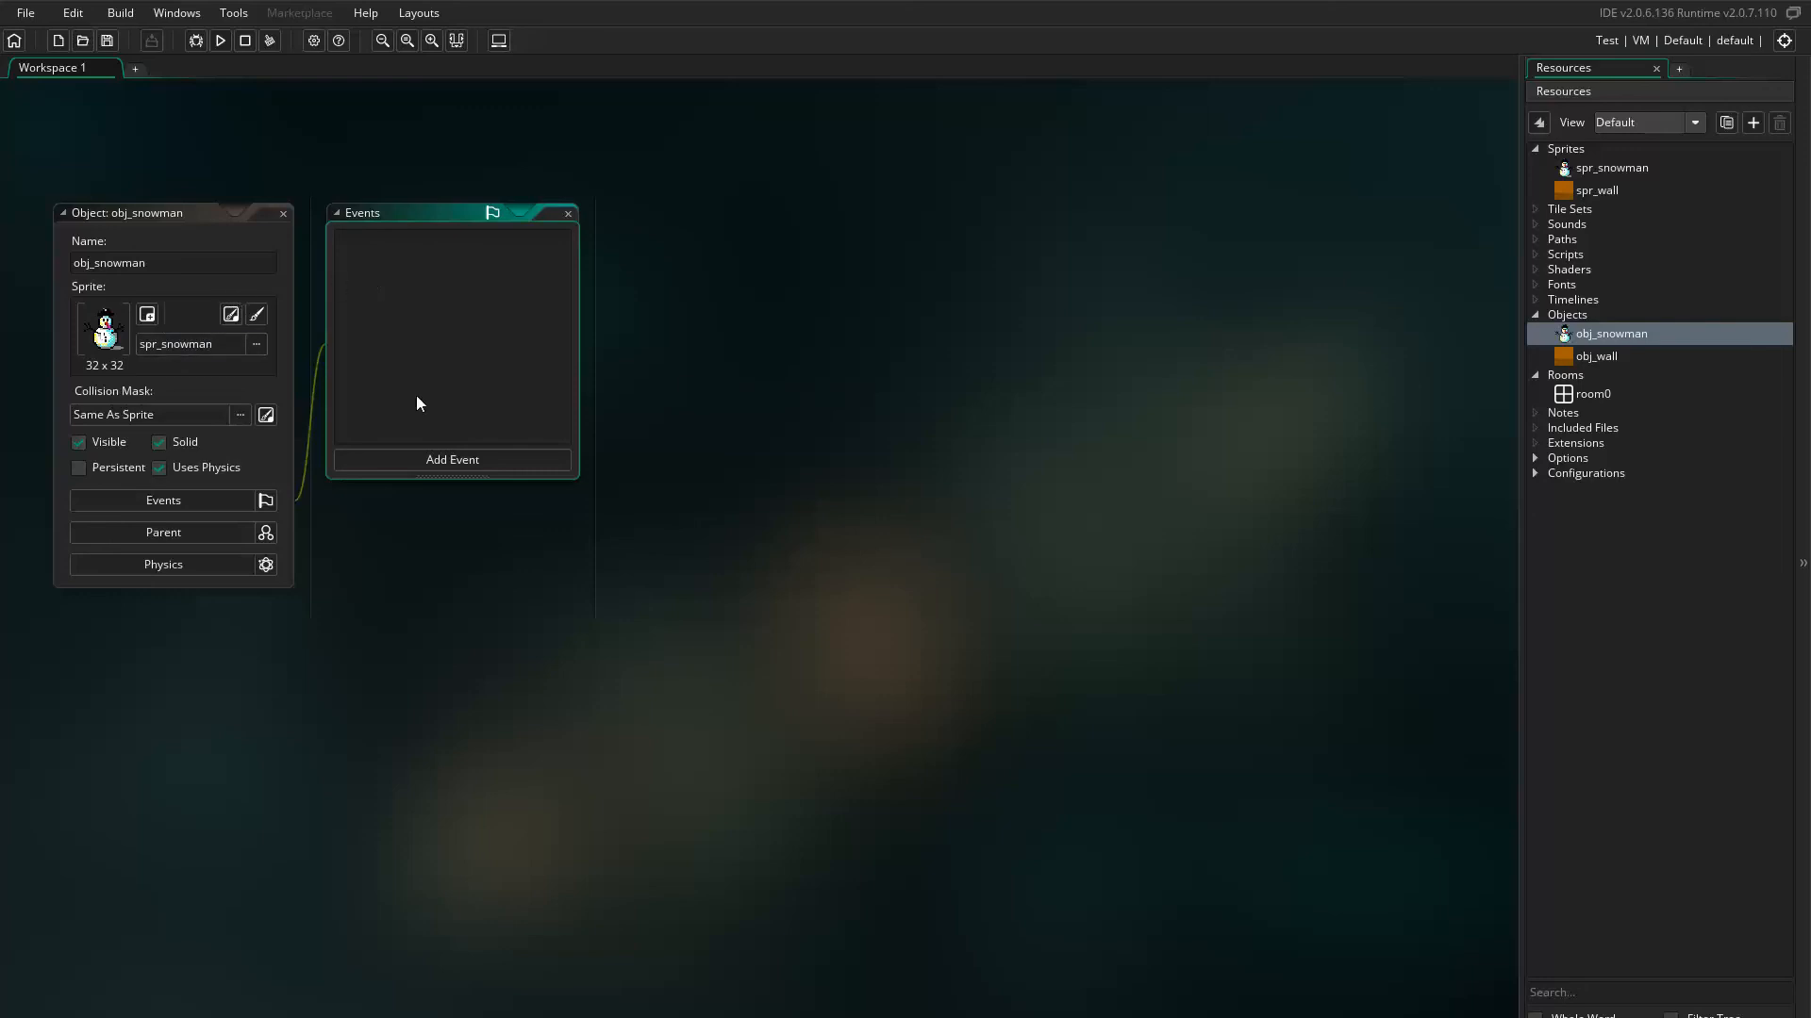
pyautogui.click(436, 456)
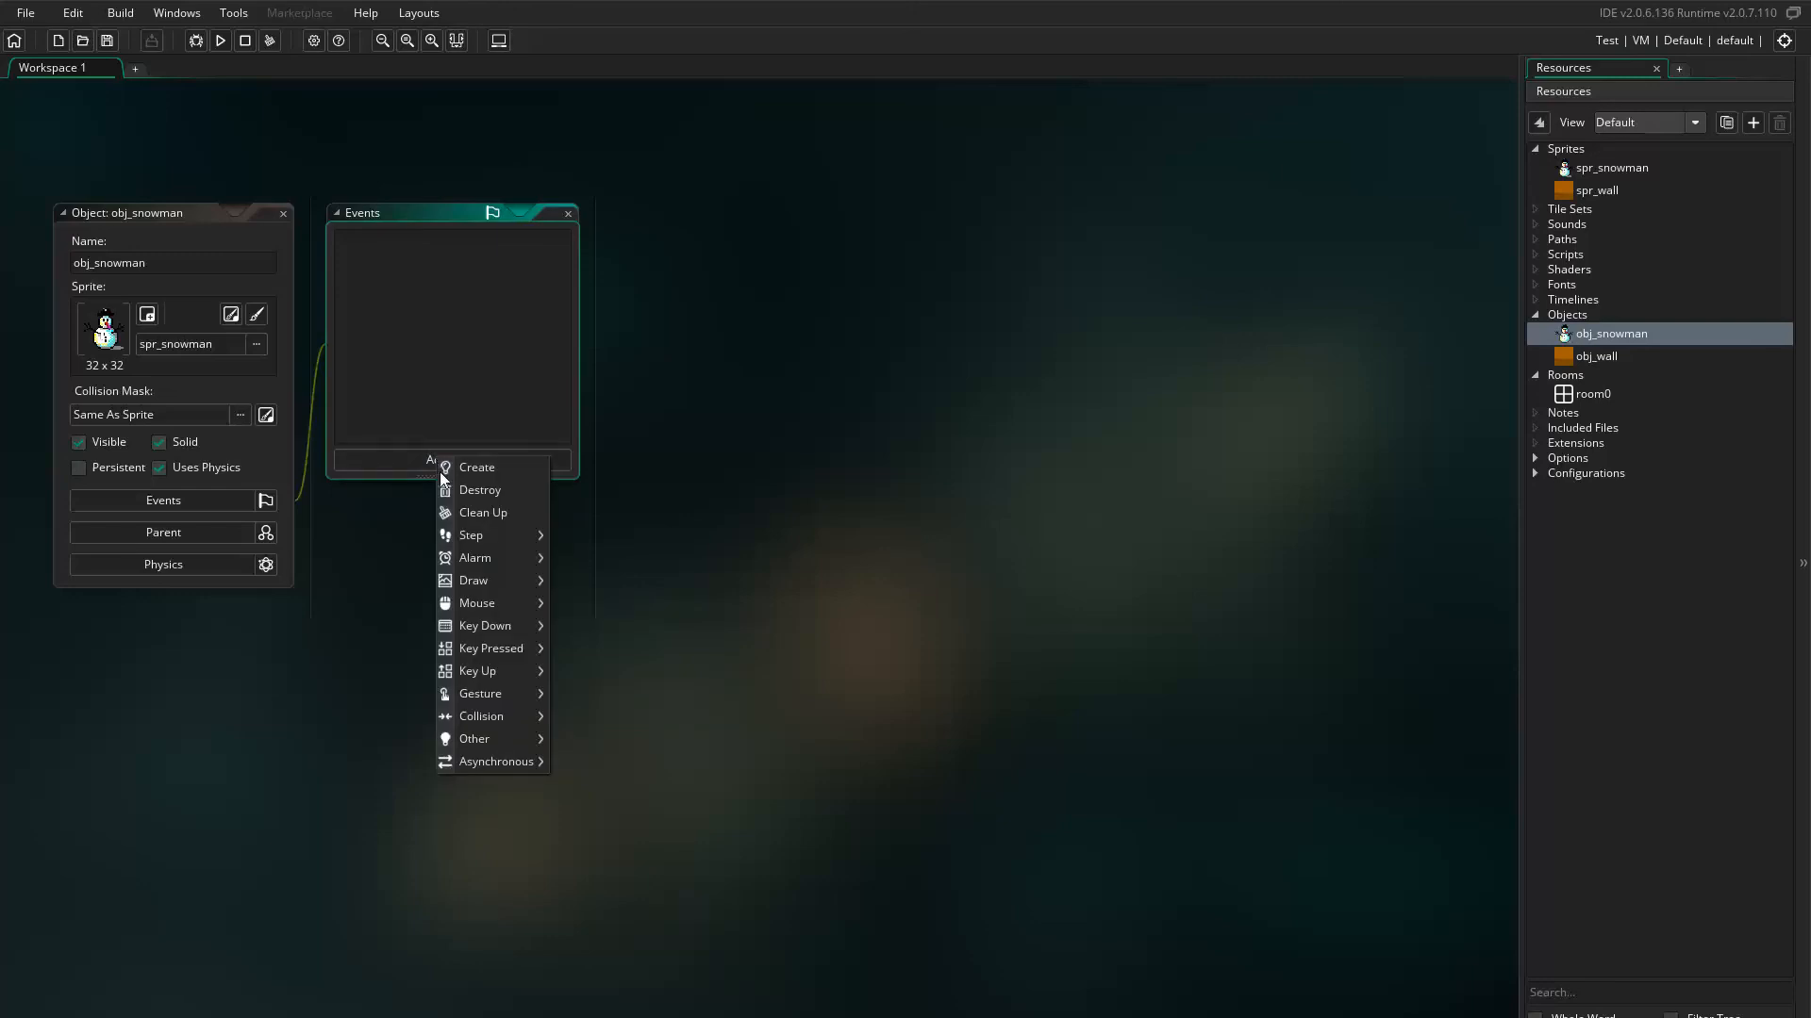
pyautogui.moveTo(466, 630)
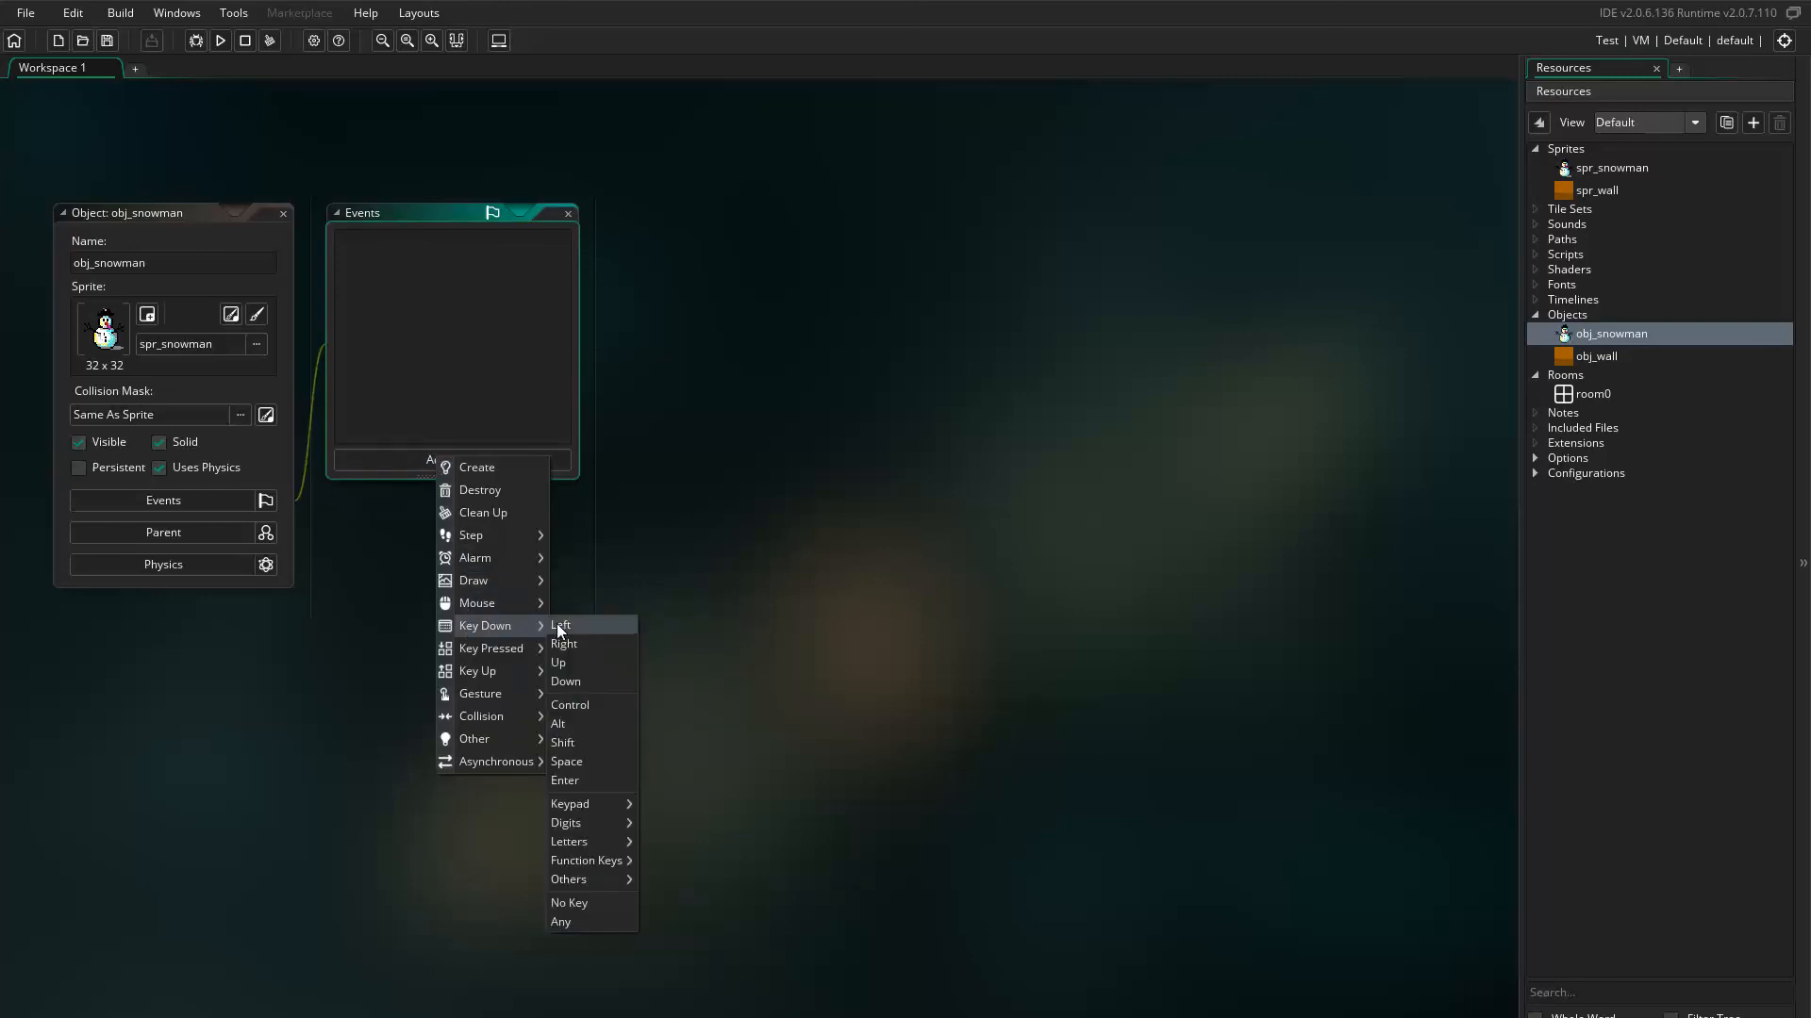
pyautogui.click(560, 628)
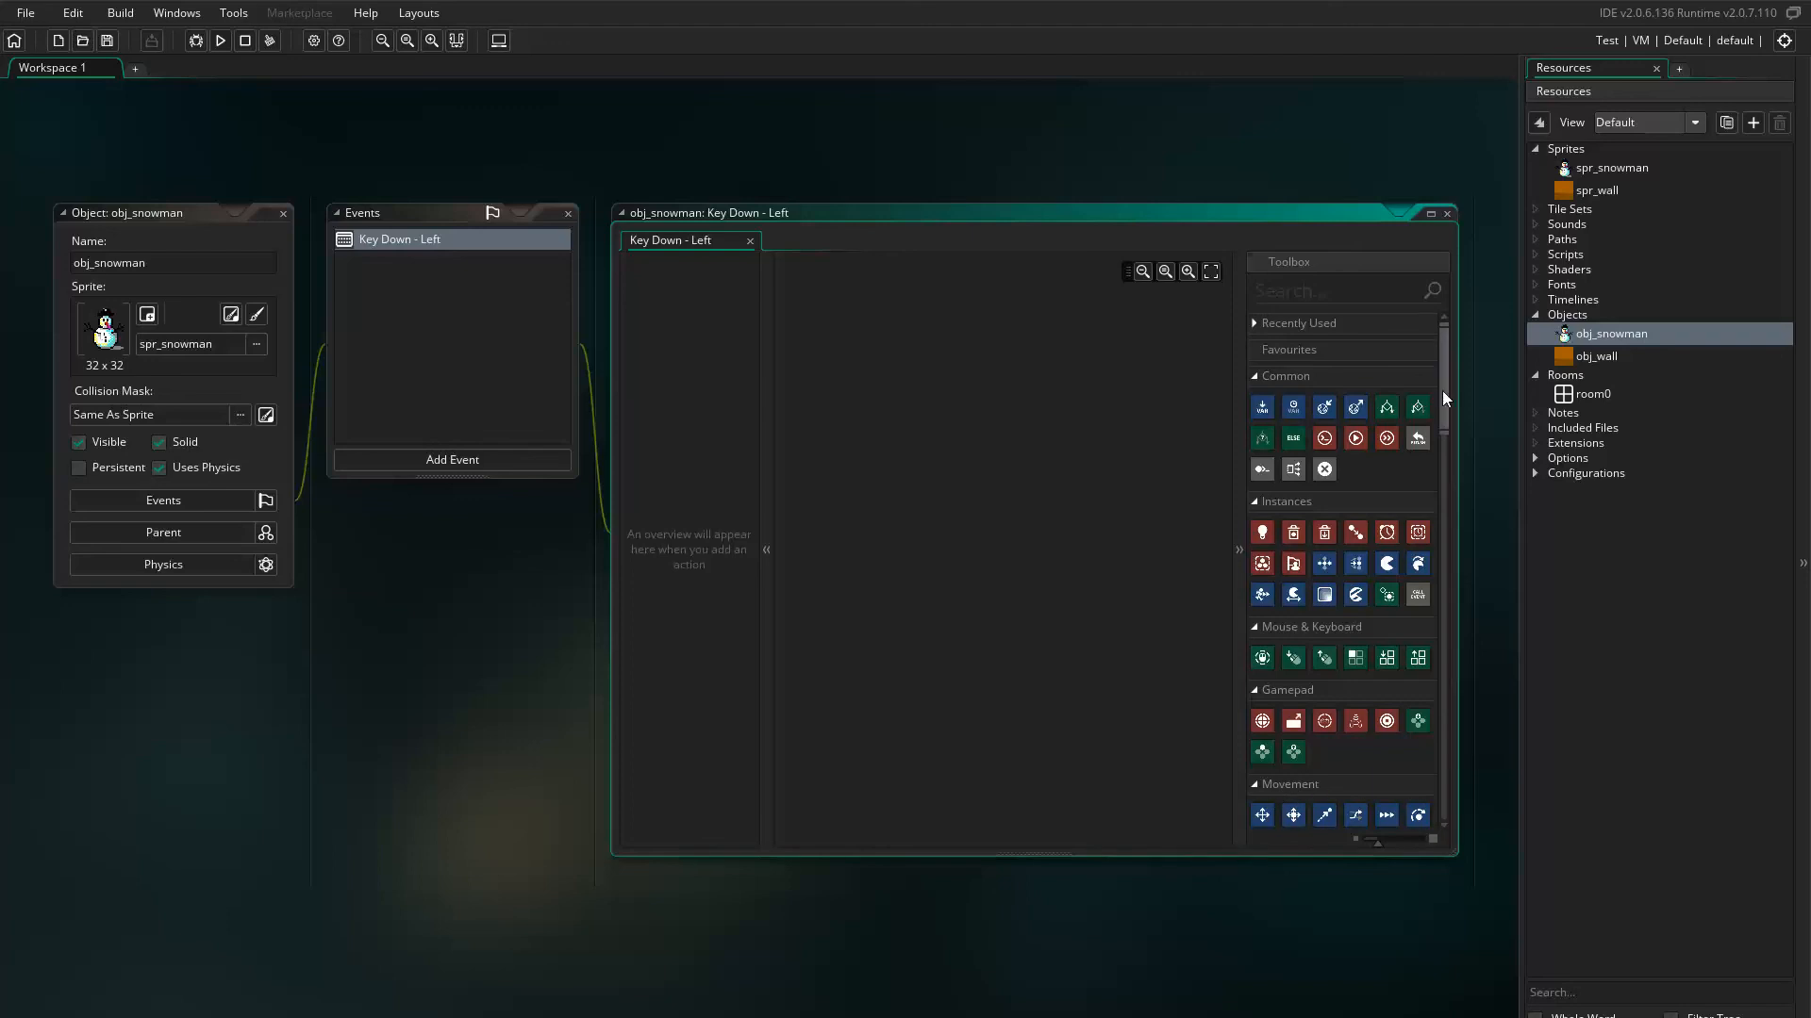
# - Give the Key Down - Left event a Set Direction Fixed action pointing left and a Set Speed action of 2, and close it
pyautogui.moveTo(1440, 391); pyautogui.dragTo(1441, 472)
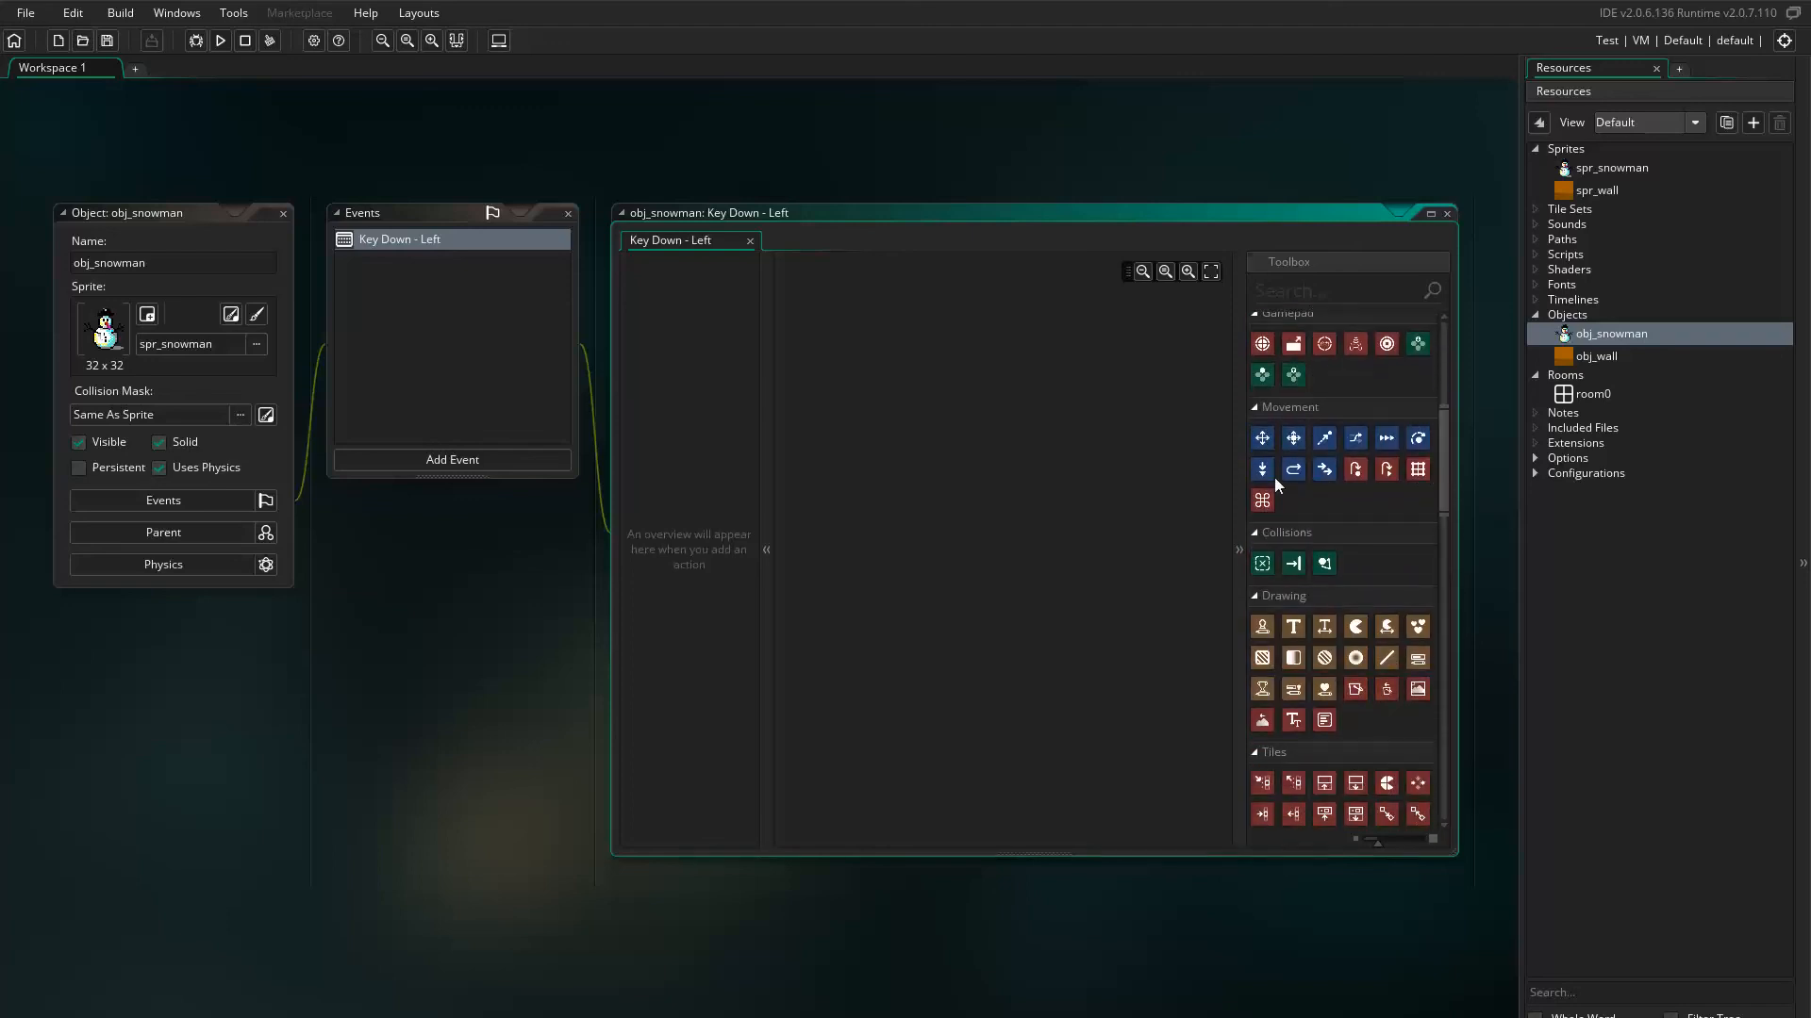
pyautogui.moveTo(1261, 438); pyautogui.dragTo(913, 336)
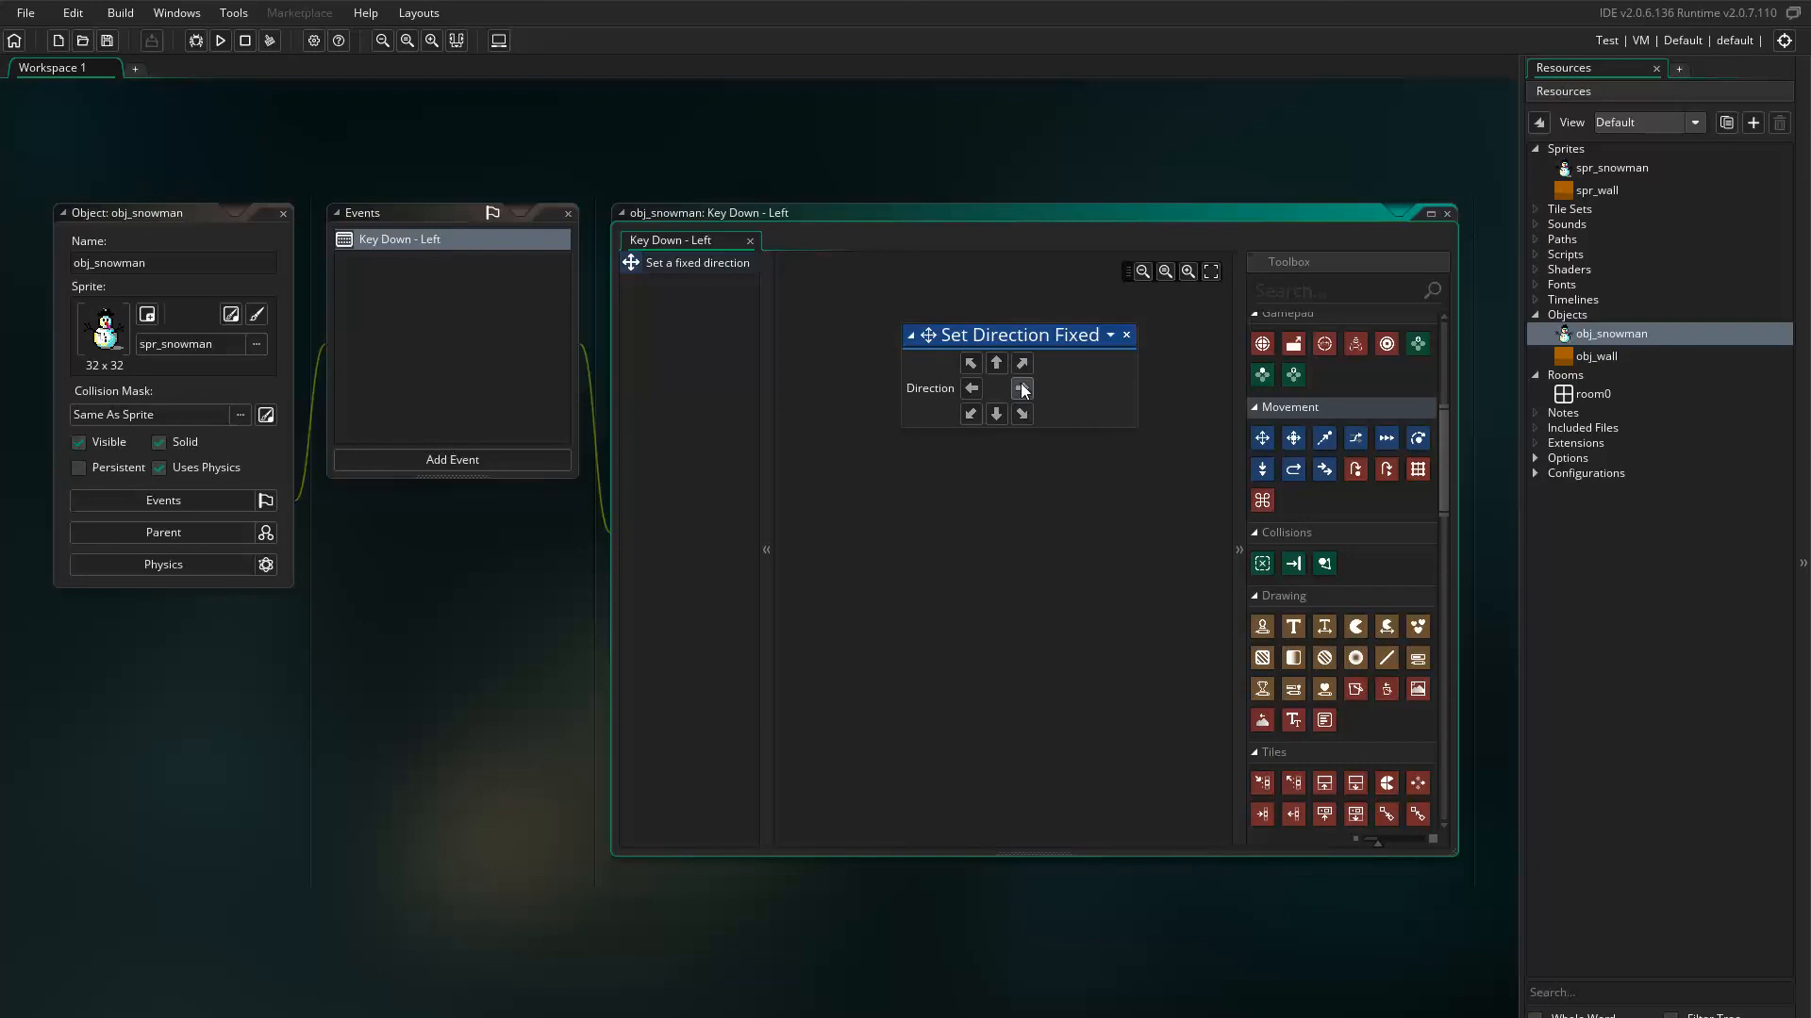
pyautogui.click(971, 387)
pyautogui.moveTo(1384, 439); pyautogui.dragTo(943, 467)
pyautogui.click(988, 514)
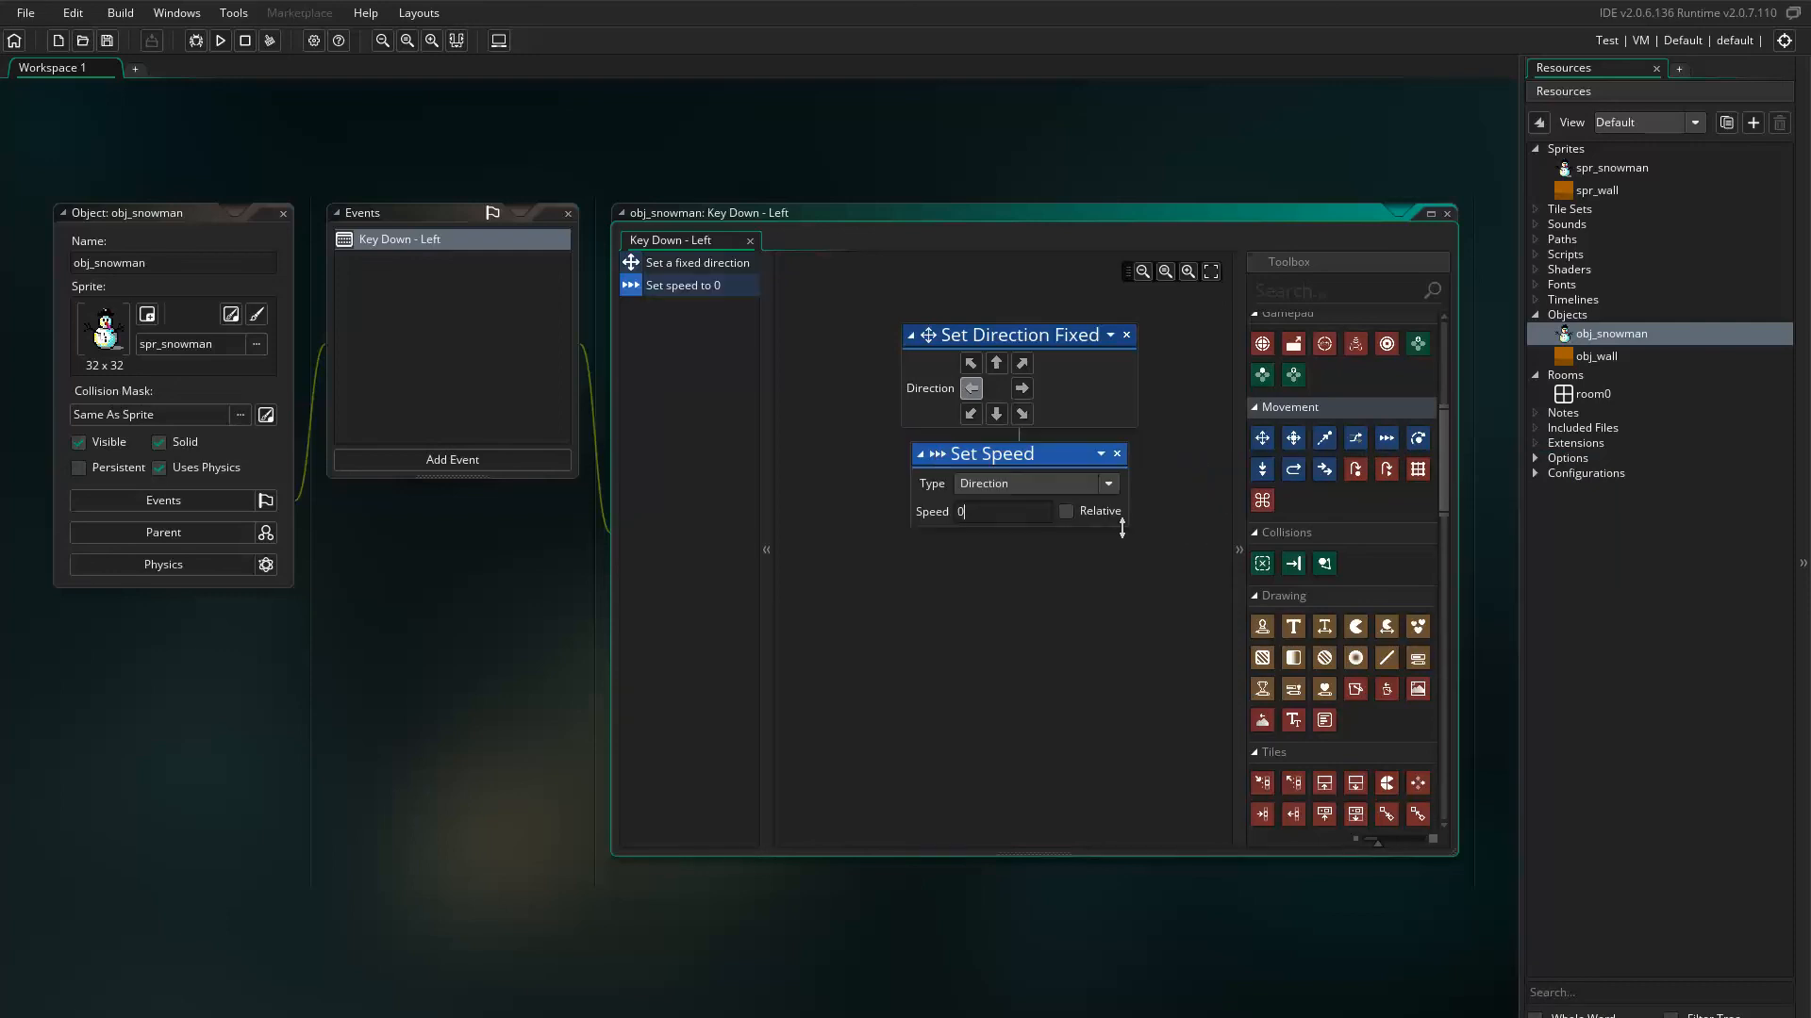
pyautogui.press('BackSpace')
pyautogui.write('2')
pyautogui.click(1445, 213)
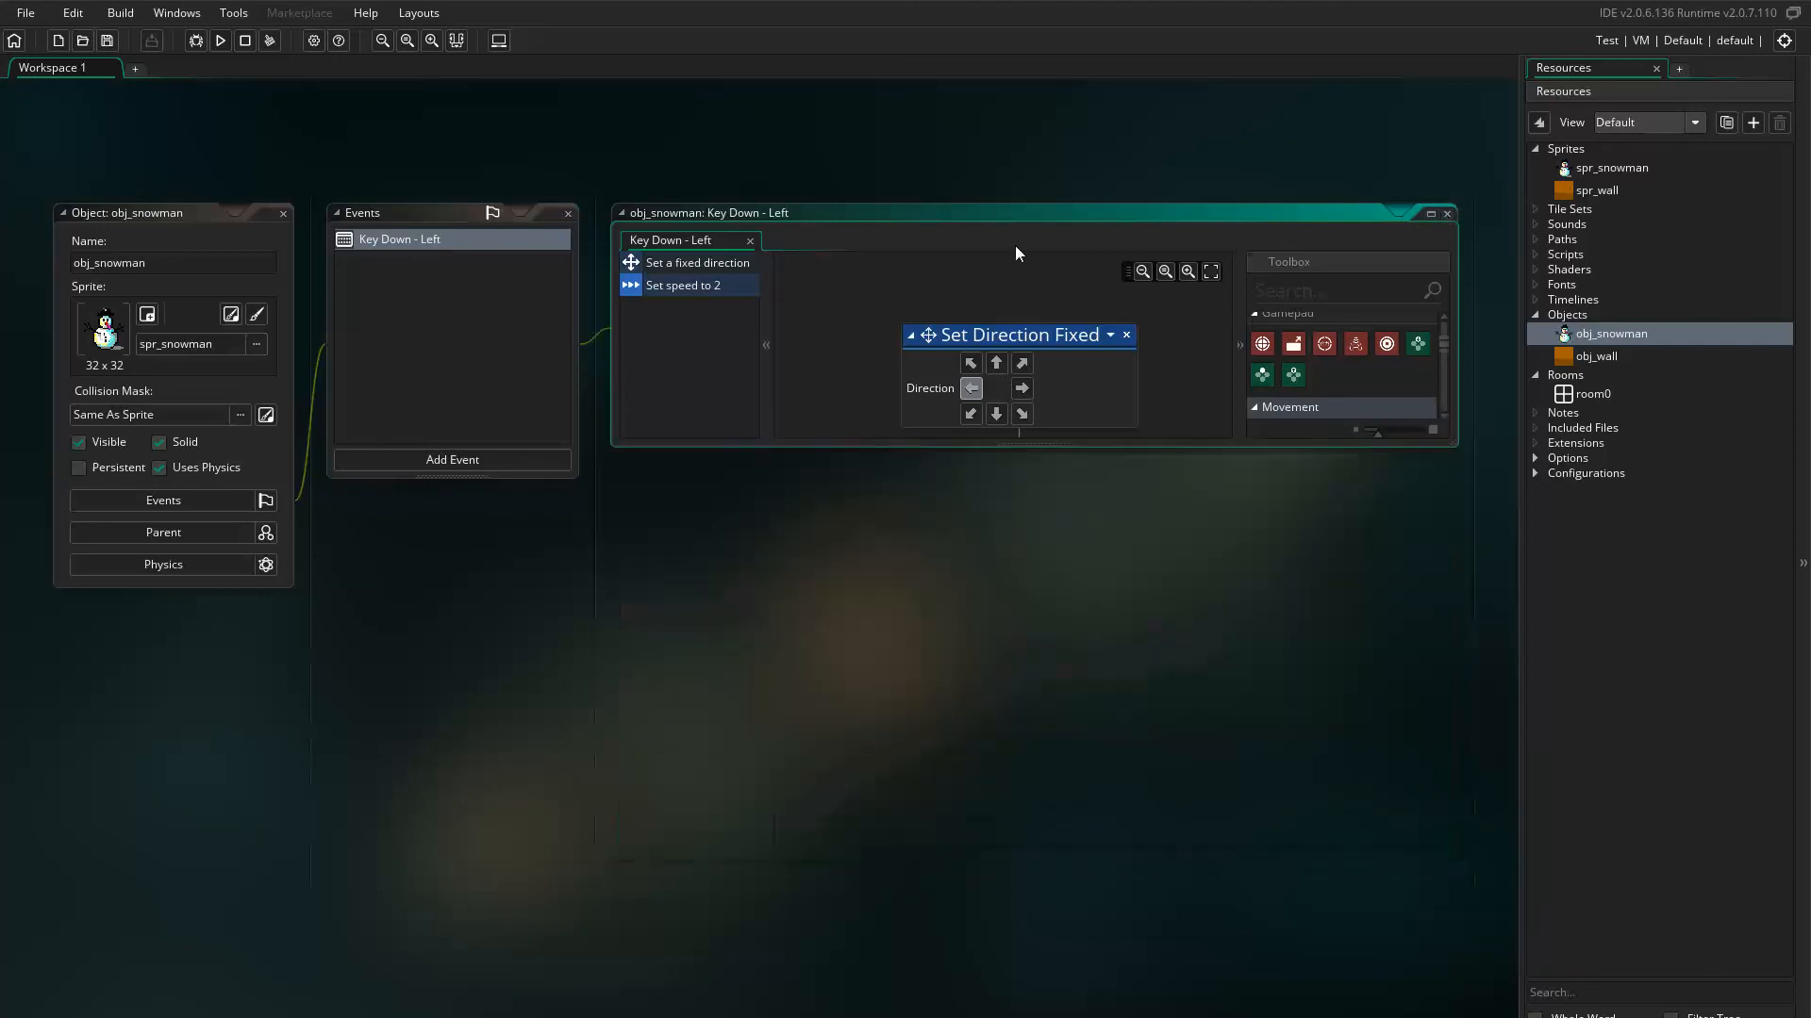
# - Add a Key Down - Right event to obj_snowman containing a Set Direction Fixed action followed by a Set Speed action
pyautogui.click(488, 462)
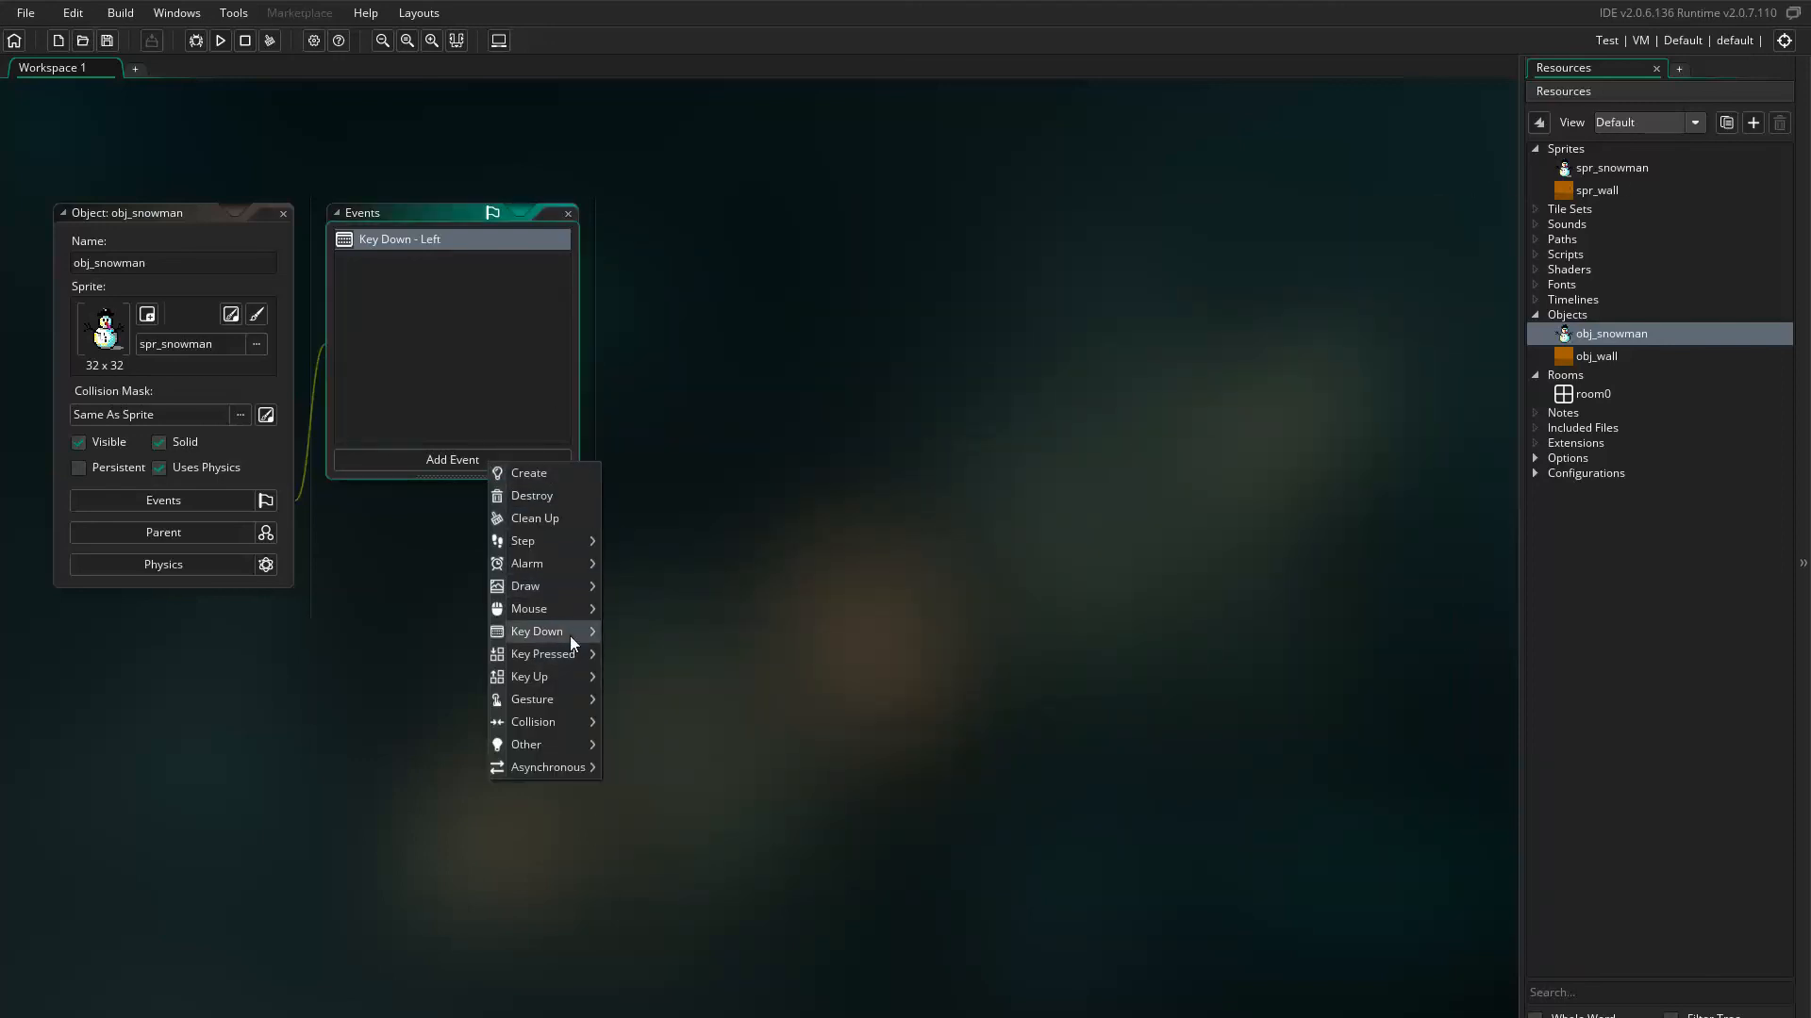
pyautogui.click(638, 648)
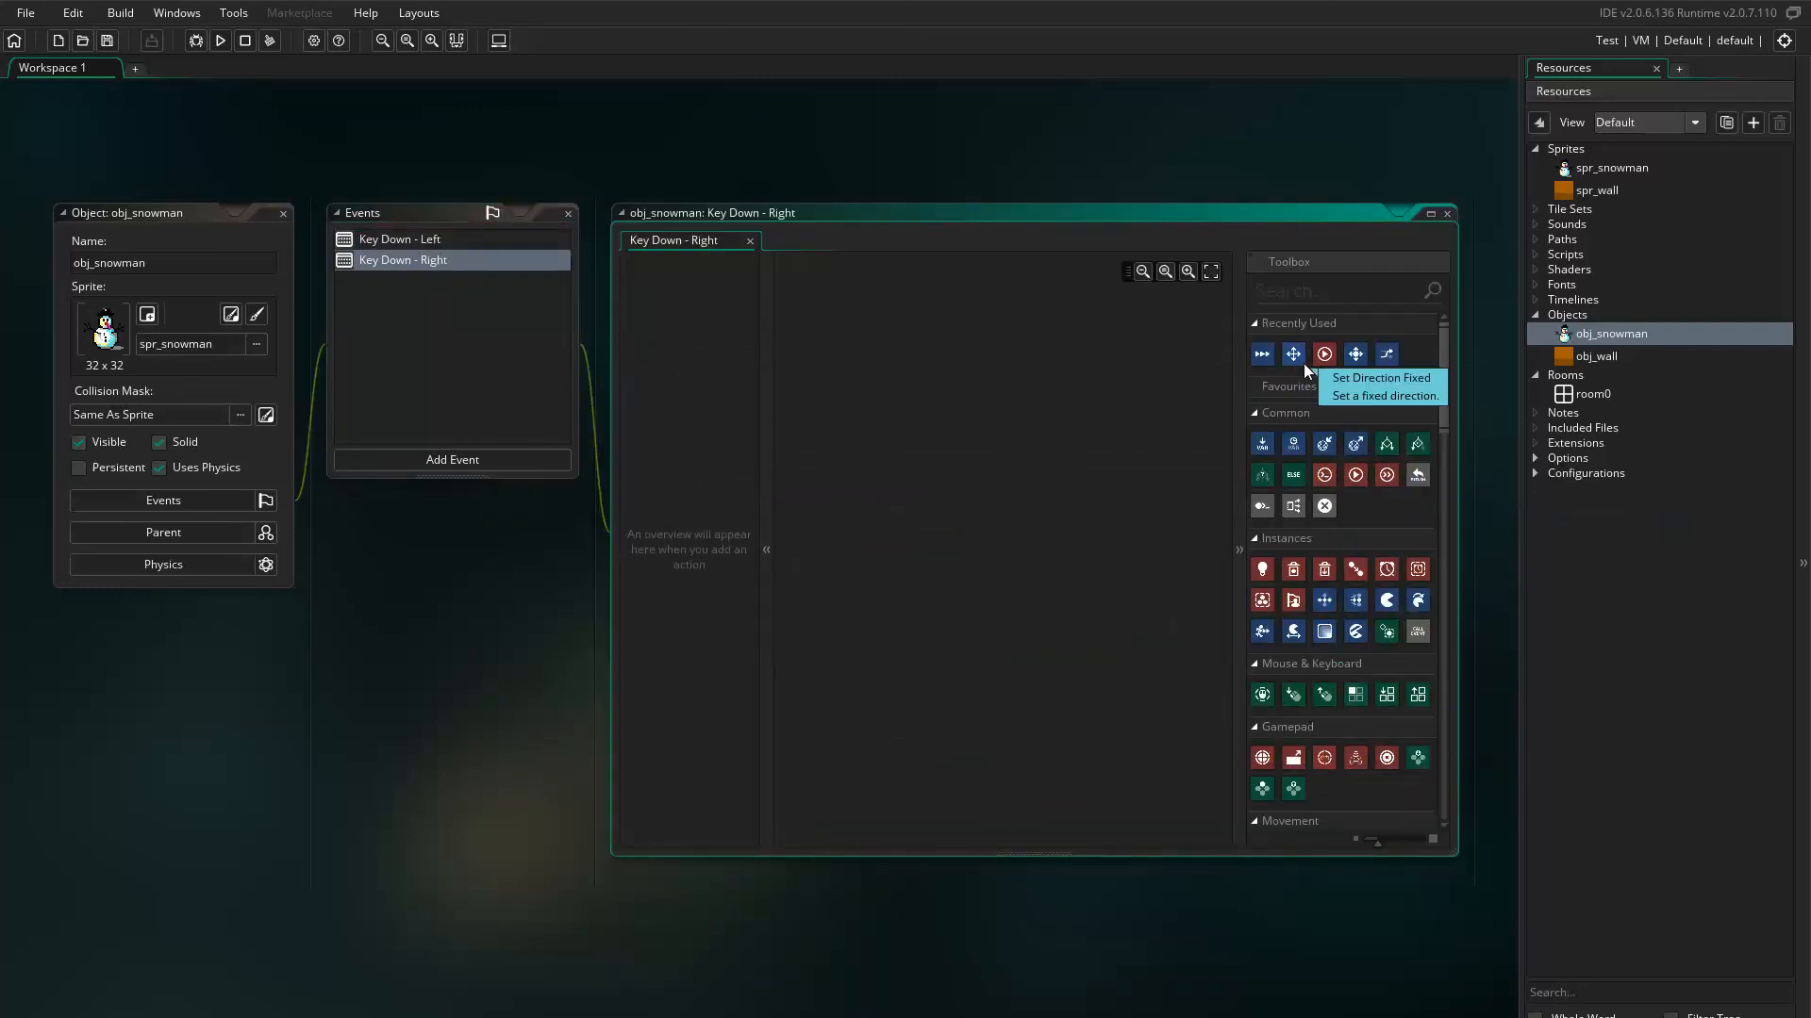
pyautogui.moveTo(1295, 360); pyautogui.dragTo(813, 300)
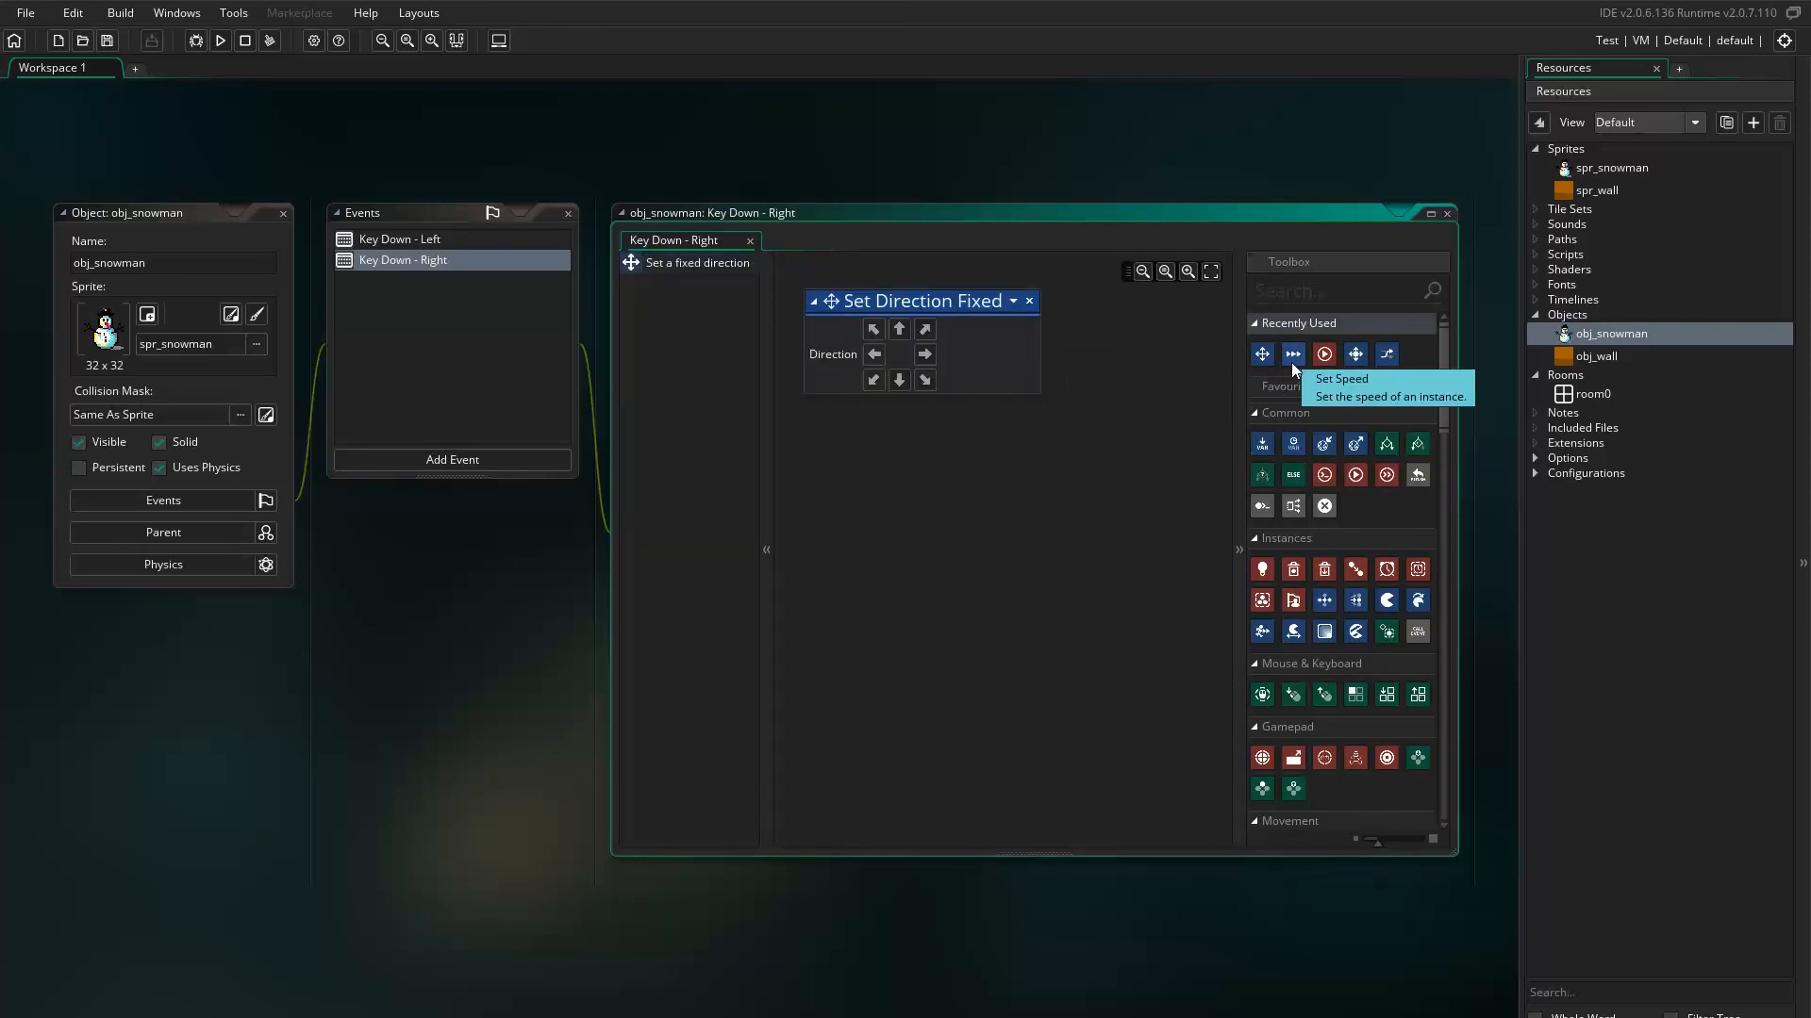
pyautogui.moveTo(1293, 362); pyautogui.dragTo(863, 455)
pyautogui.moveTo(828, 437); pyautogui.dragTo(821, 419)
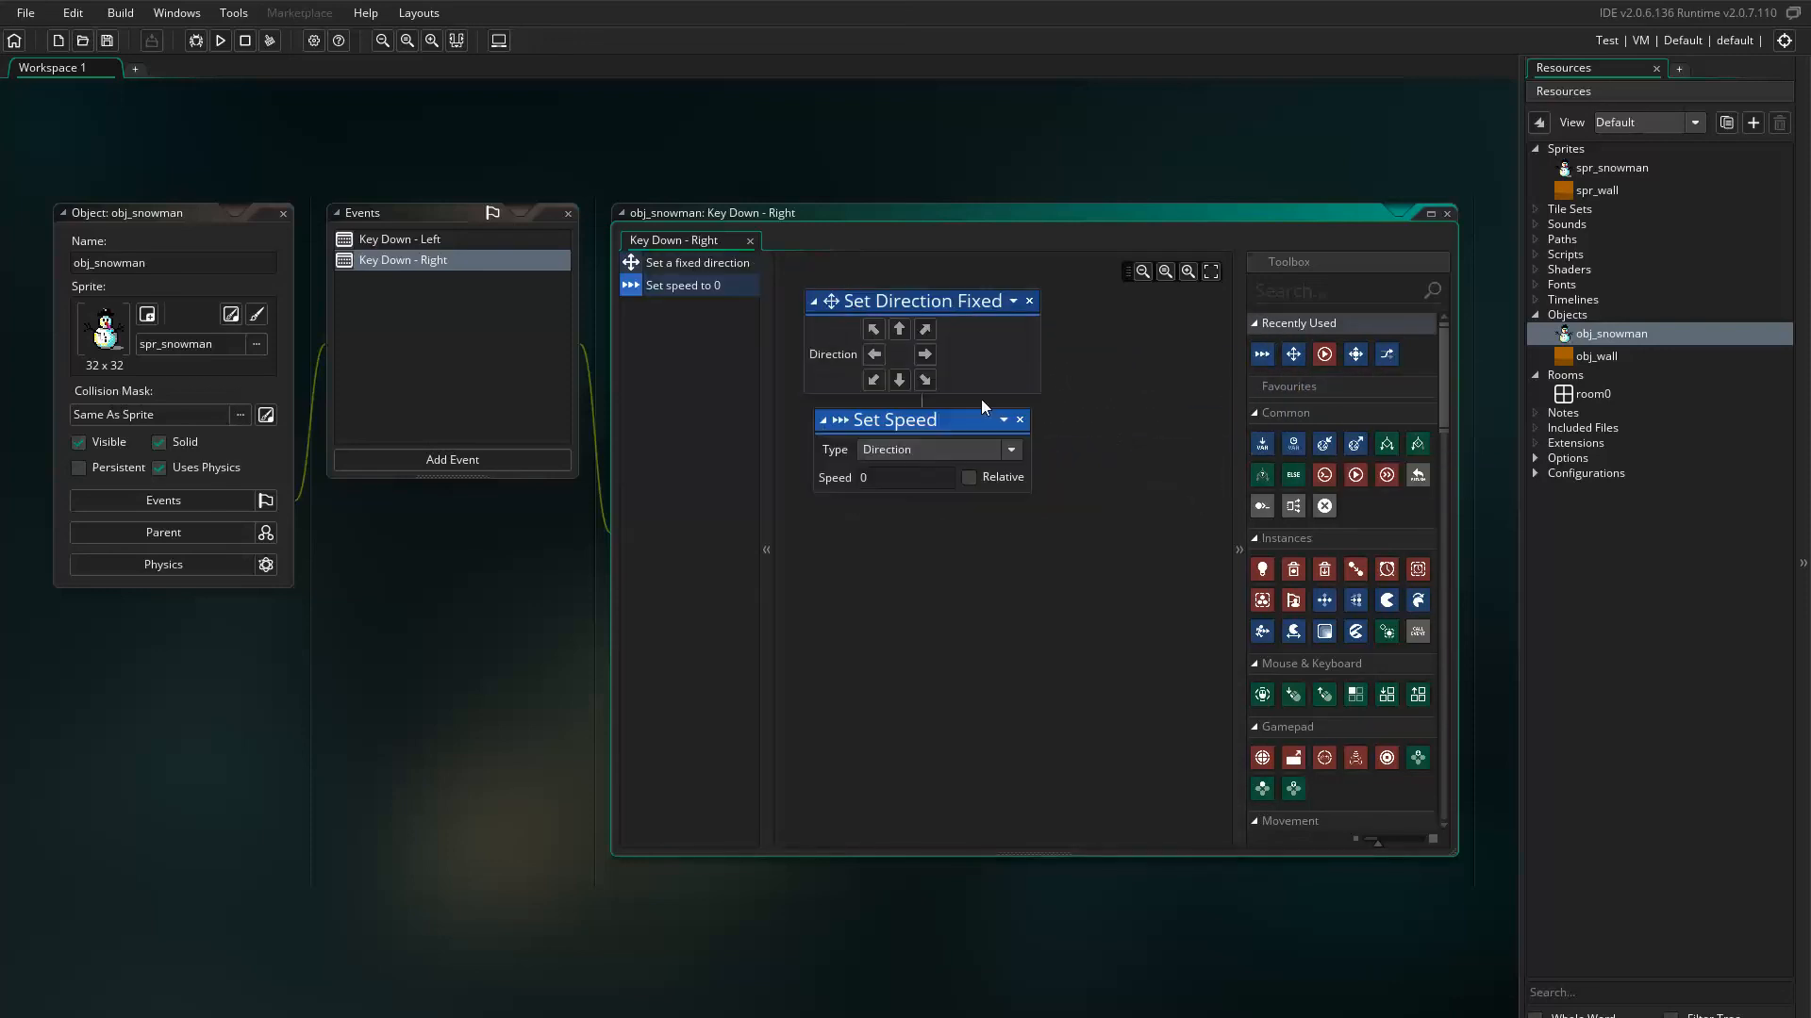
# - Point the fixed direction right, set the speed to 2, and close the Key Down - Right event
pyautogui.click(925, 354)
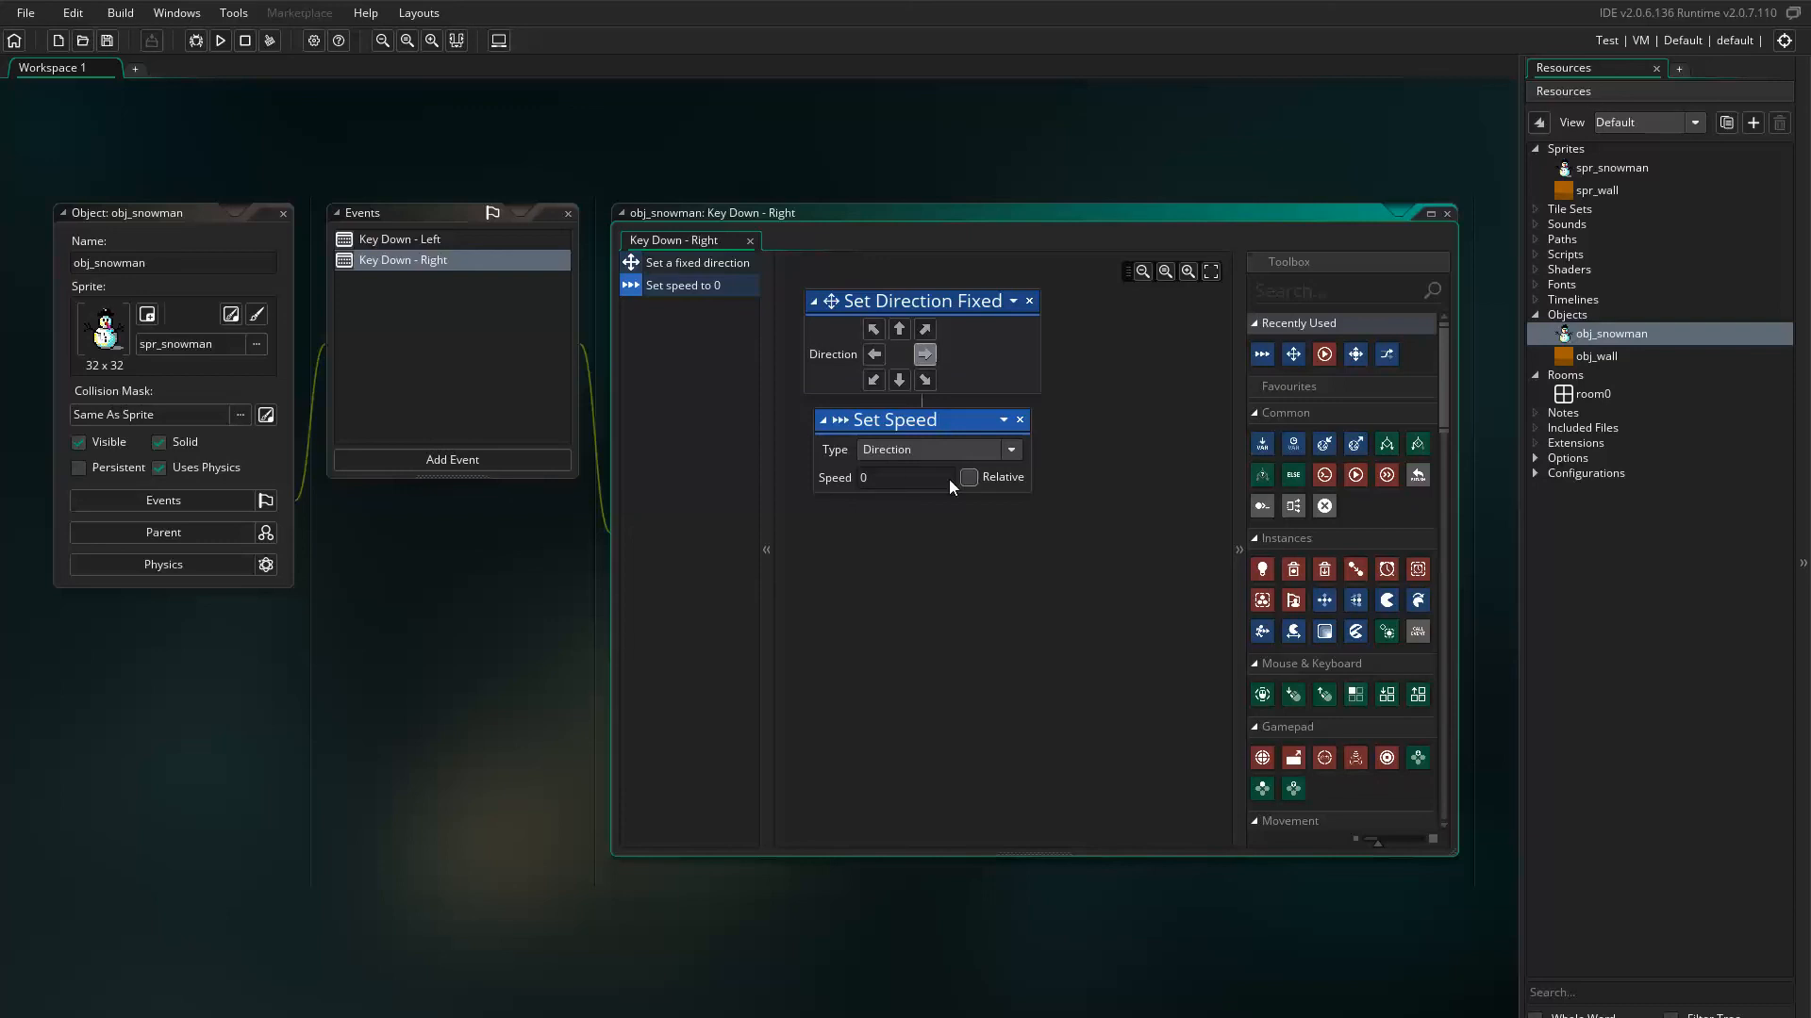
pyautogui.click(862, 479)
pyautogui.click(1081, 573)
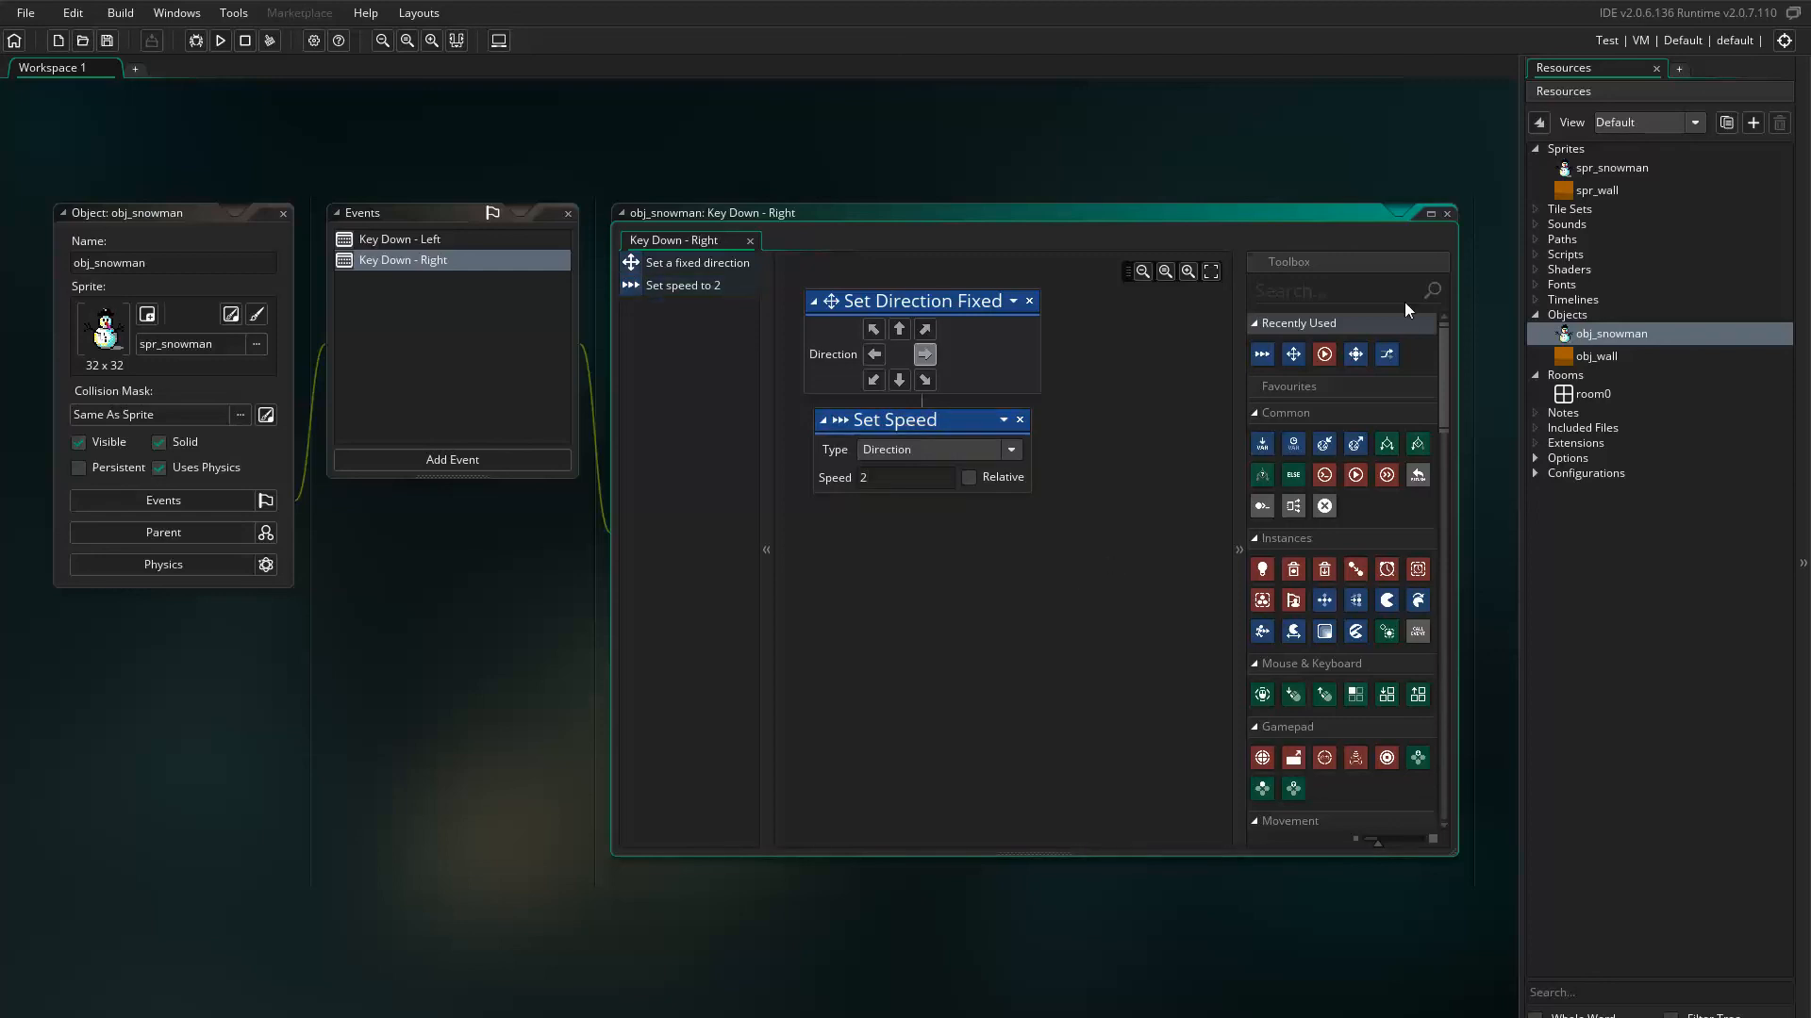
pyautogui.click(1446, 215)
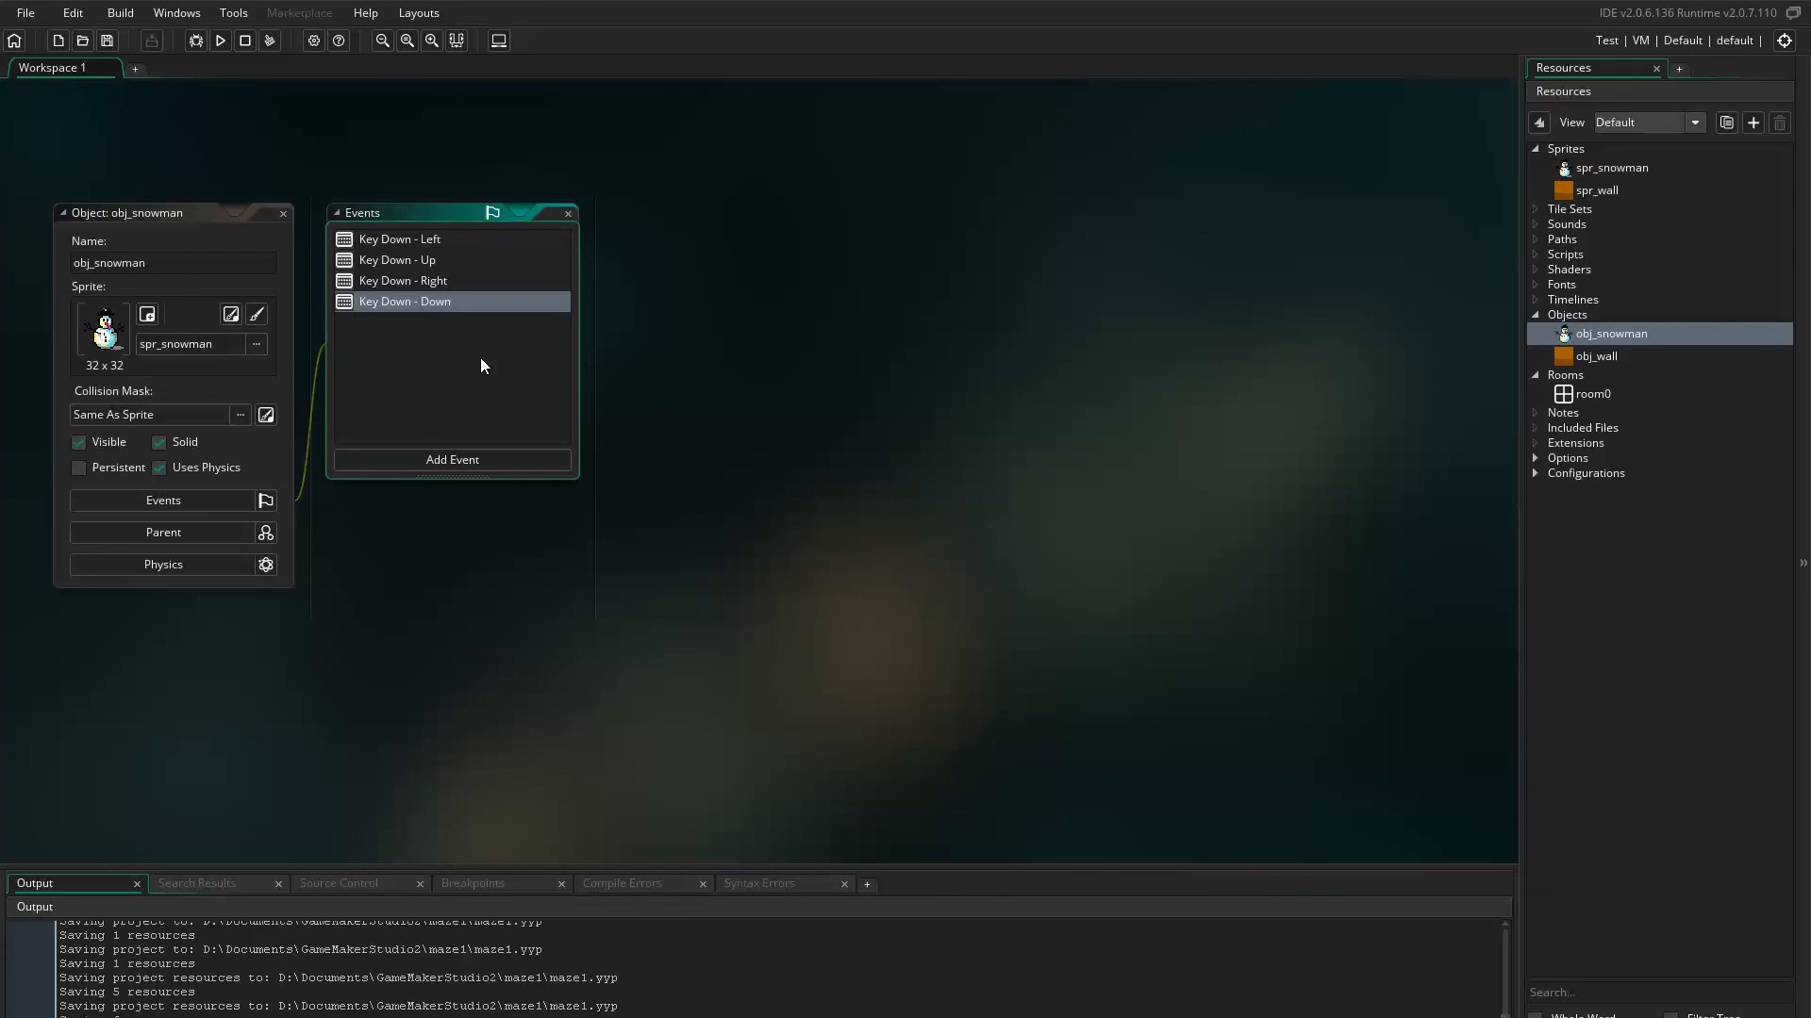
# - Add a Key Up - Any event with a Set Speed action of 0 to obj_snowman, and close the event
pyautogui.click(430, 466)
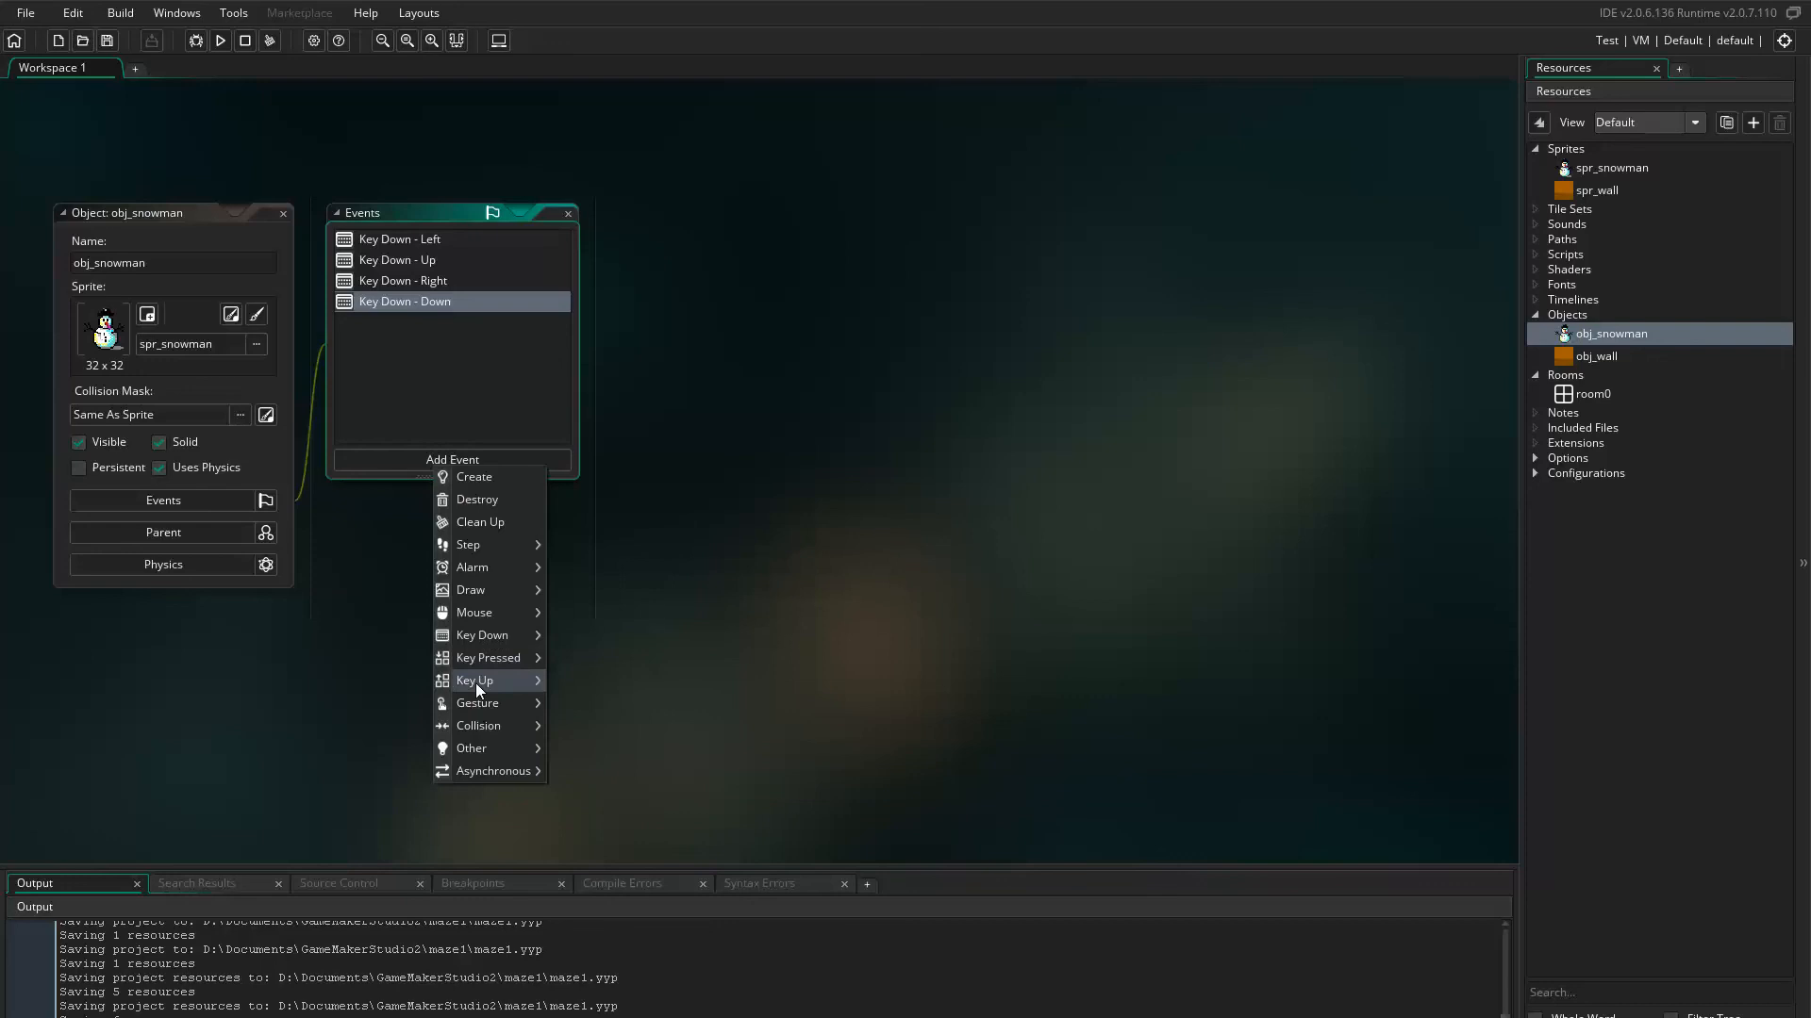
pyautogui.moveTo(540, 683)
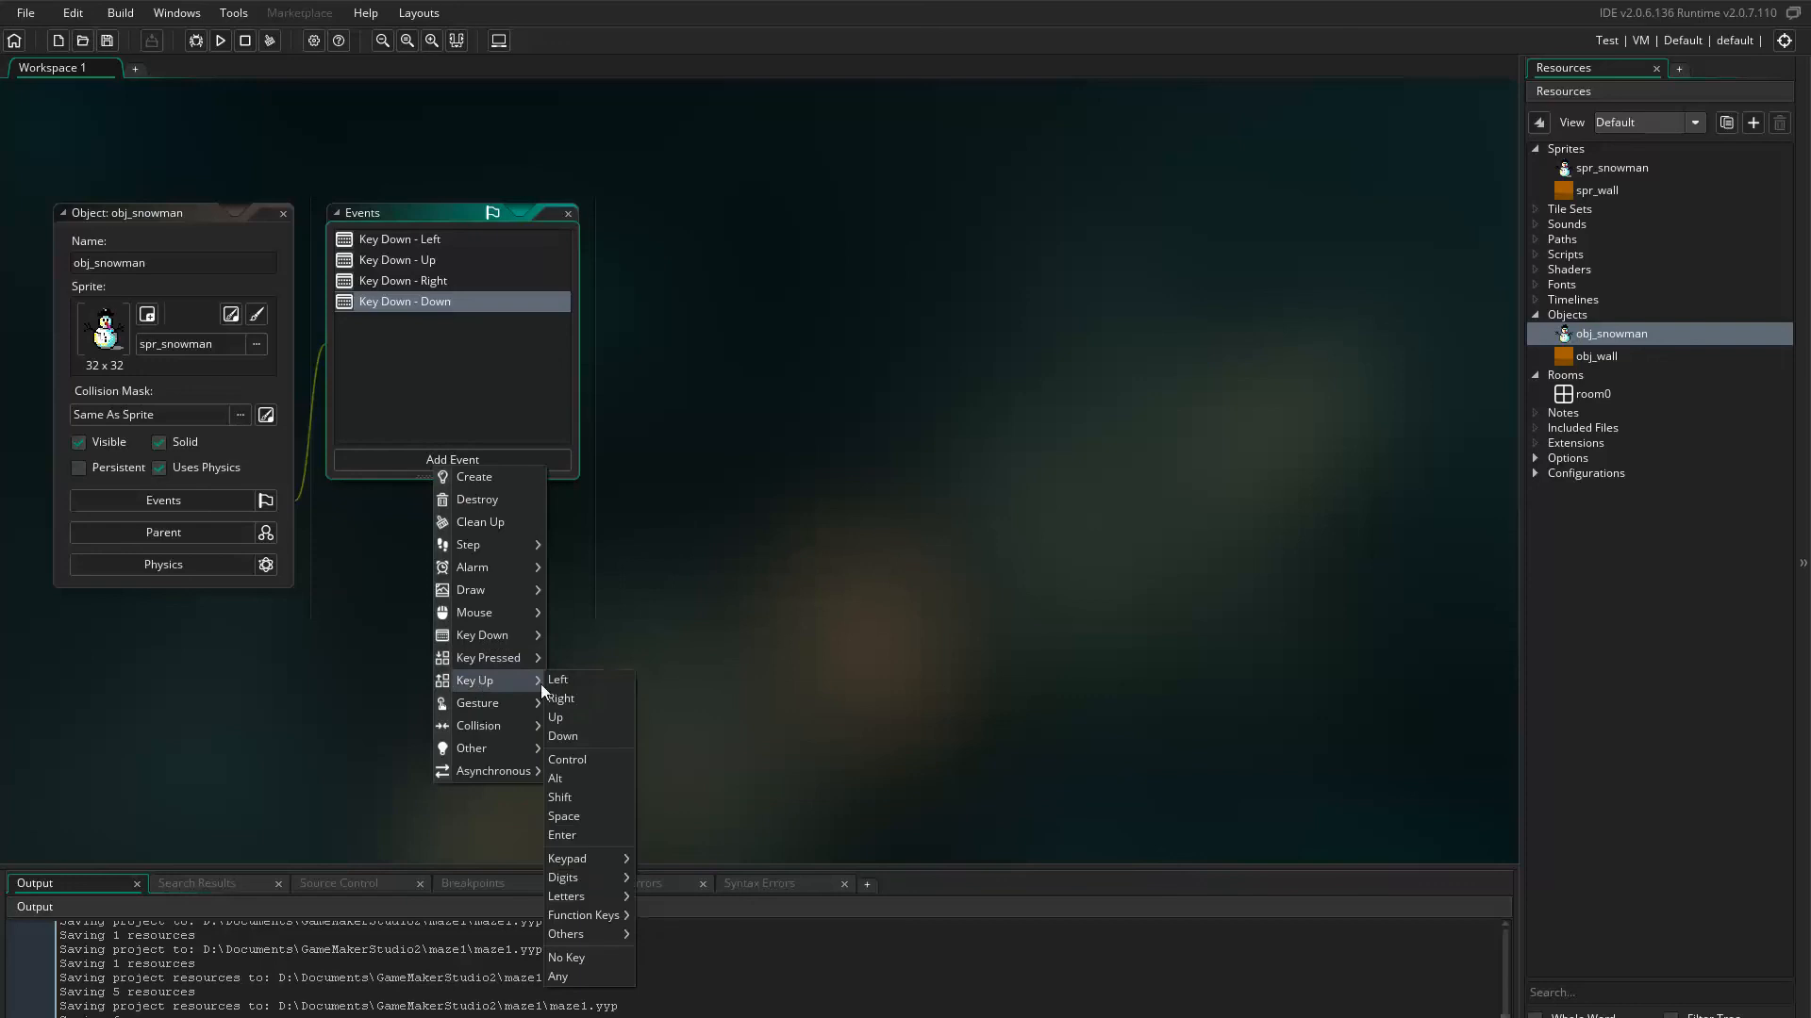
pyautogui.click(575, 977)
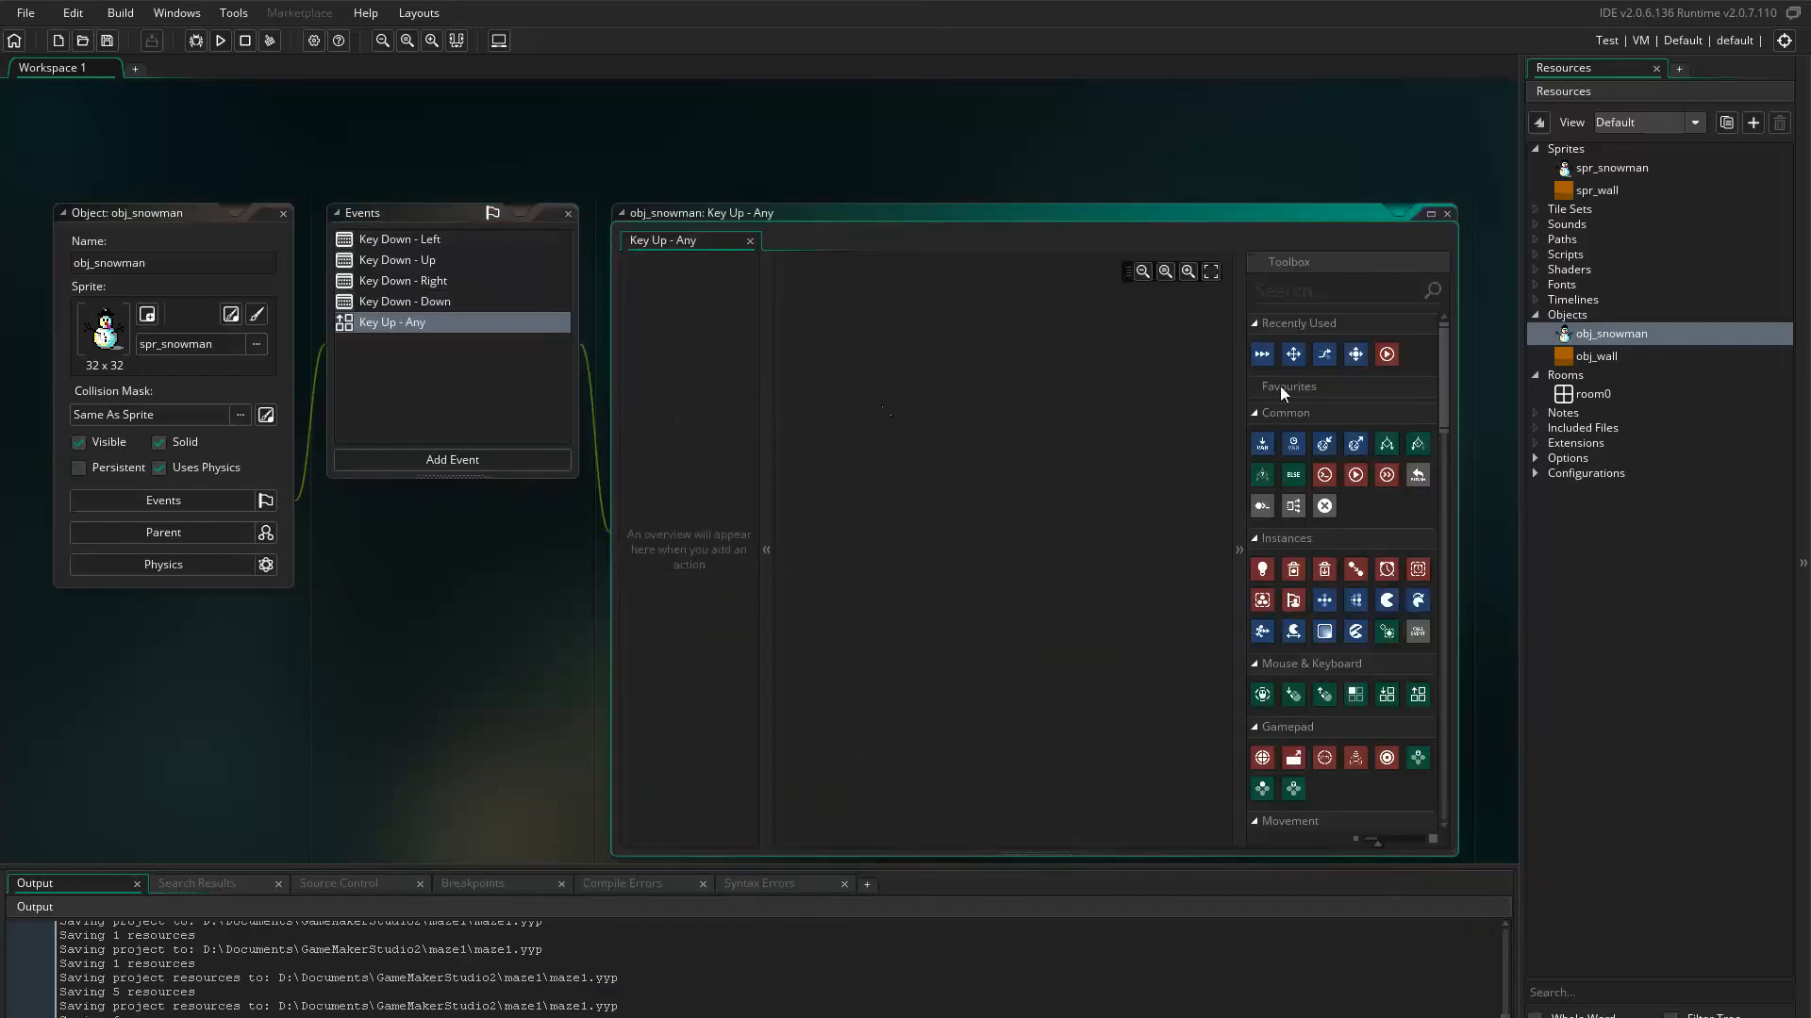
pyautogui.moveTo(1261, 354); pyautogui.dragTo(930, 369)
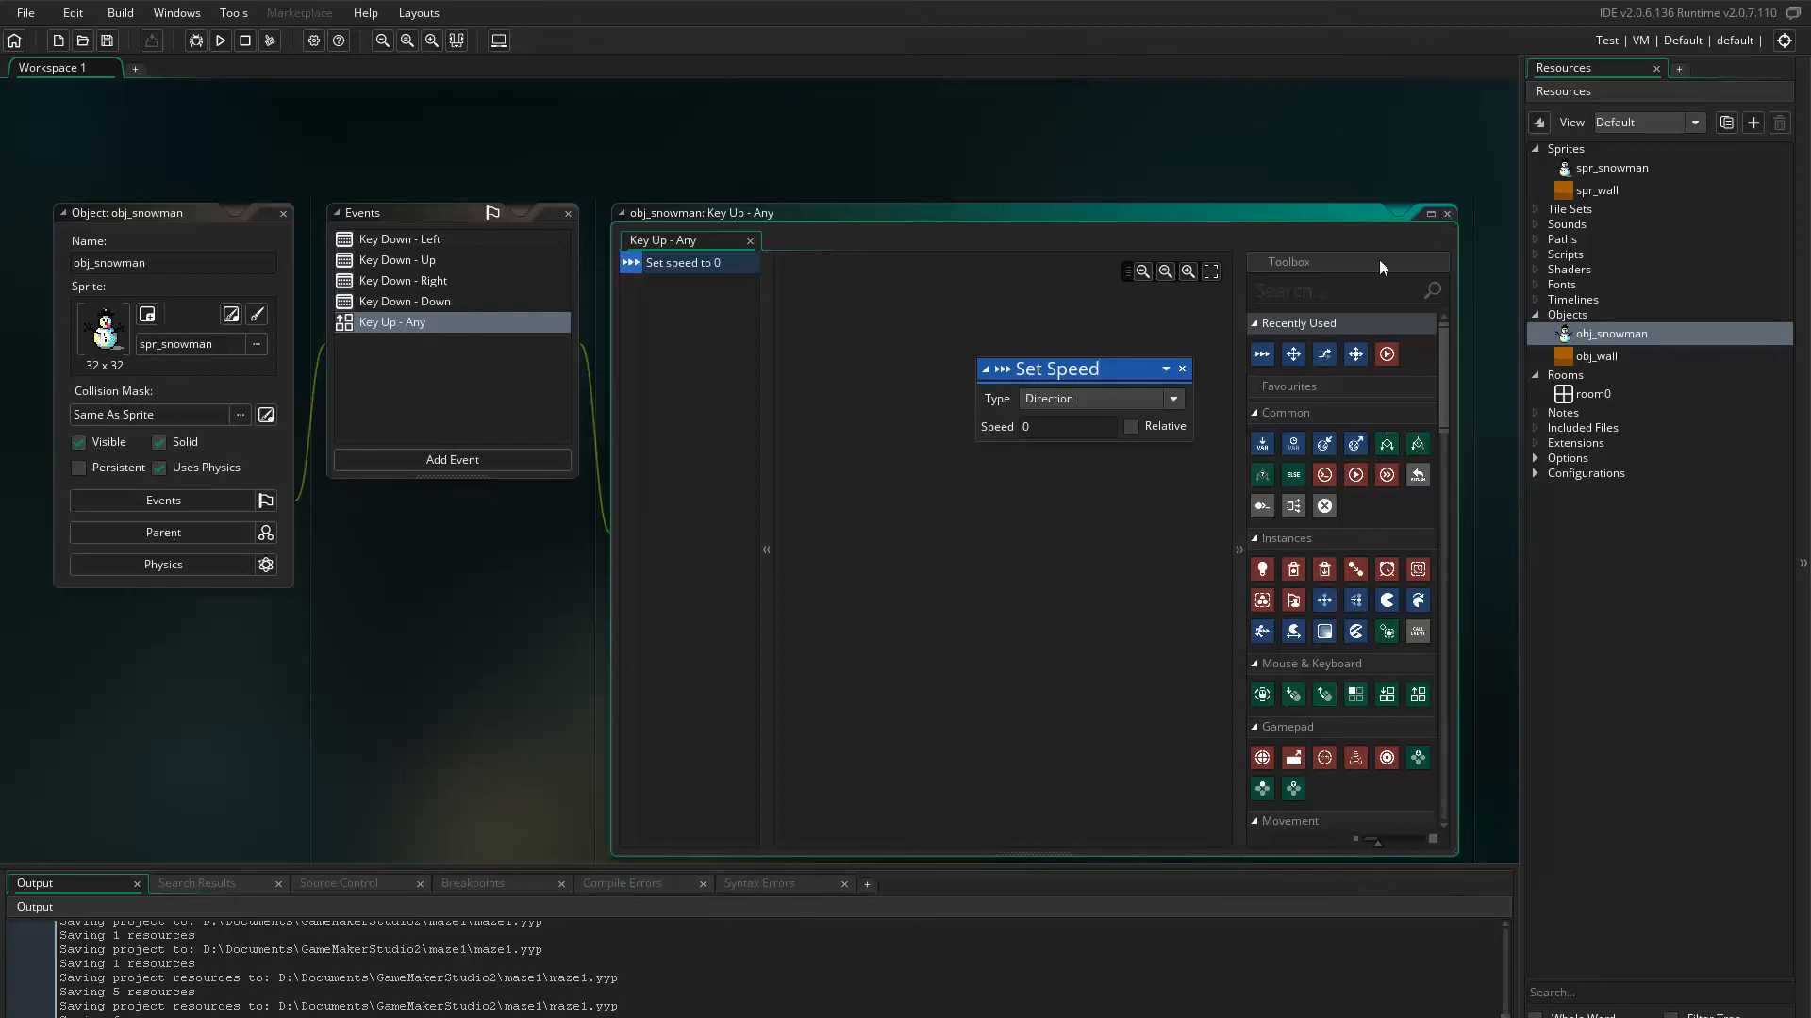
pyautogui.click(1445, 215)
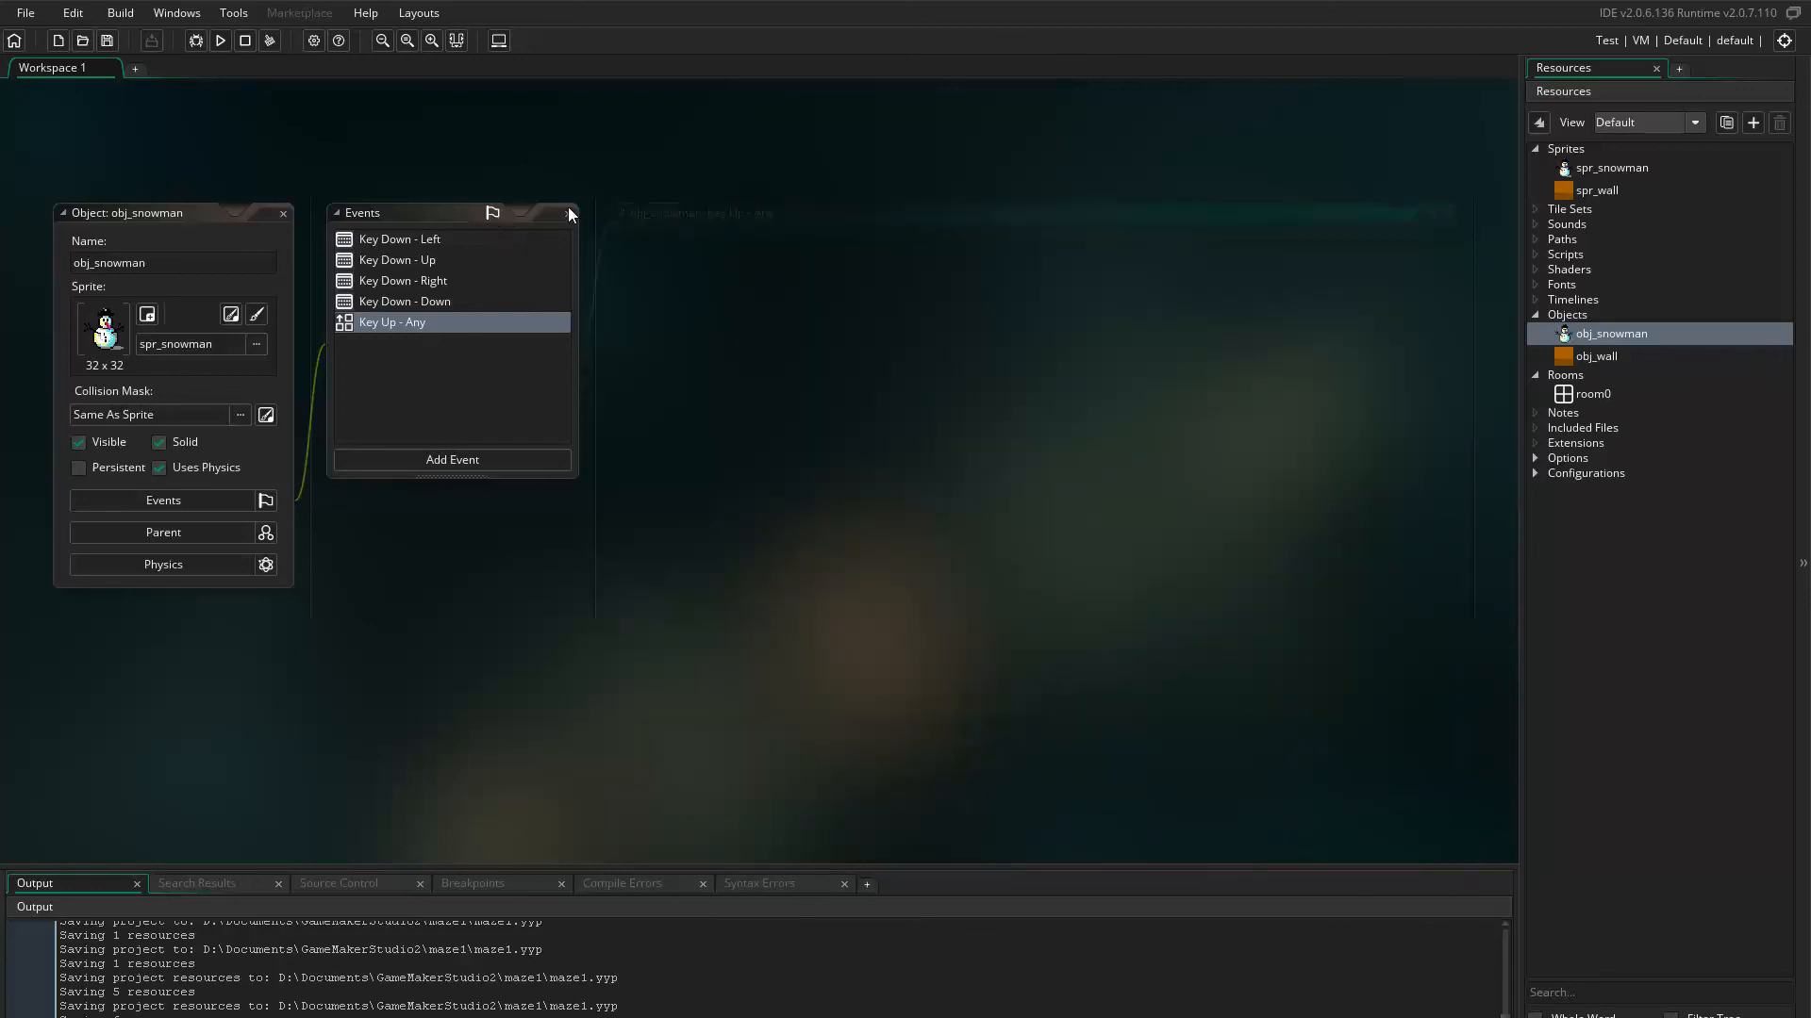
# - Close the obj_snowman event list and object editor, and save the project
pyautogui.click(569, 214)
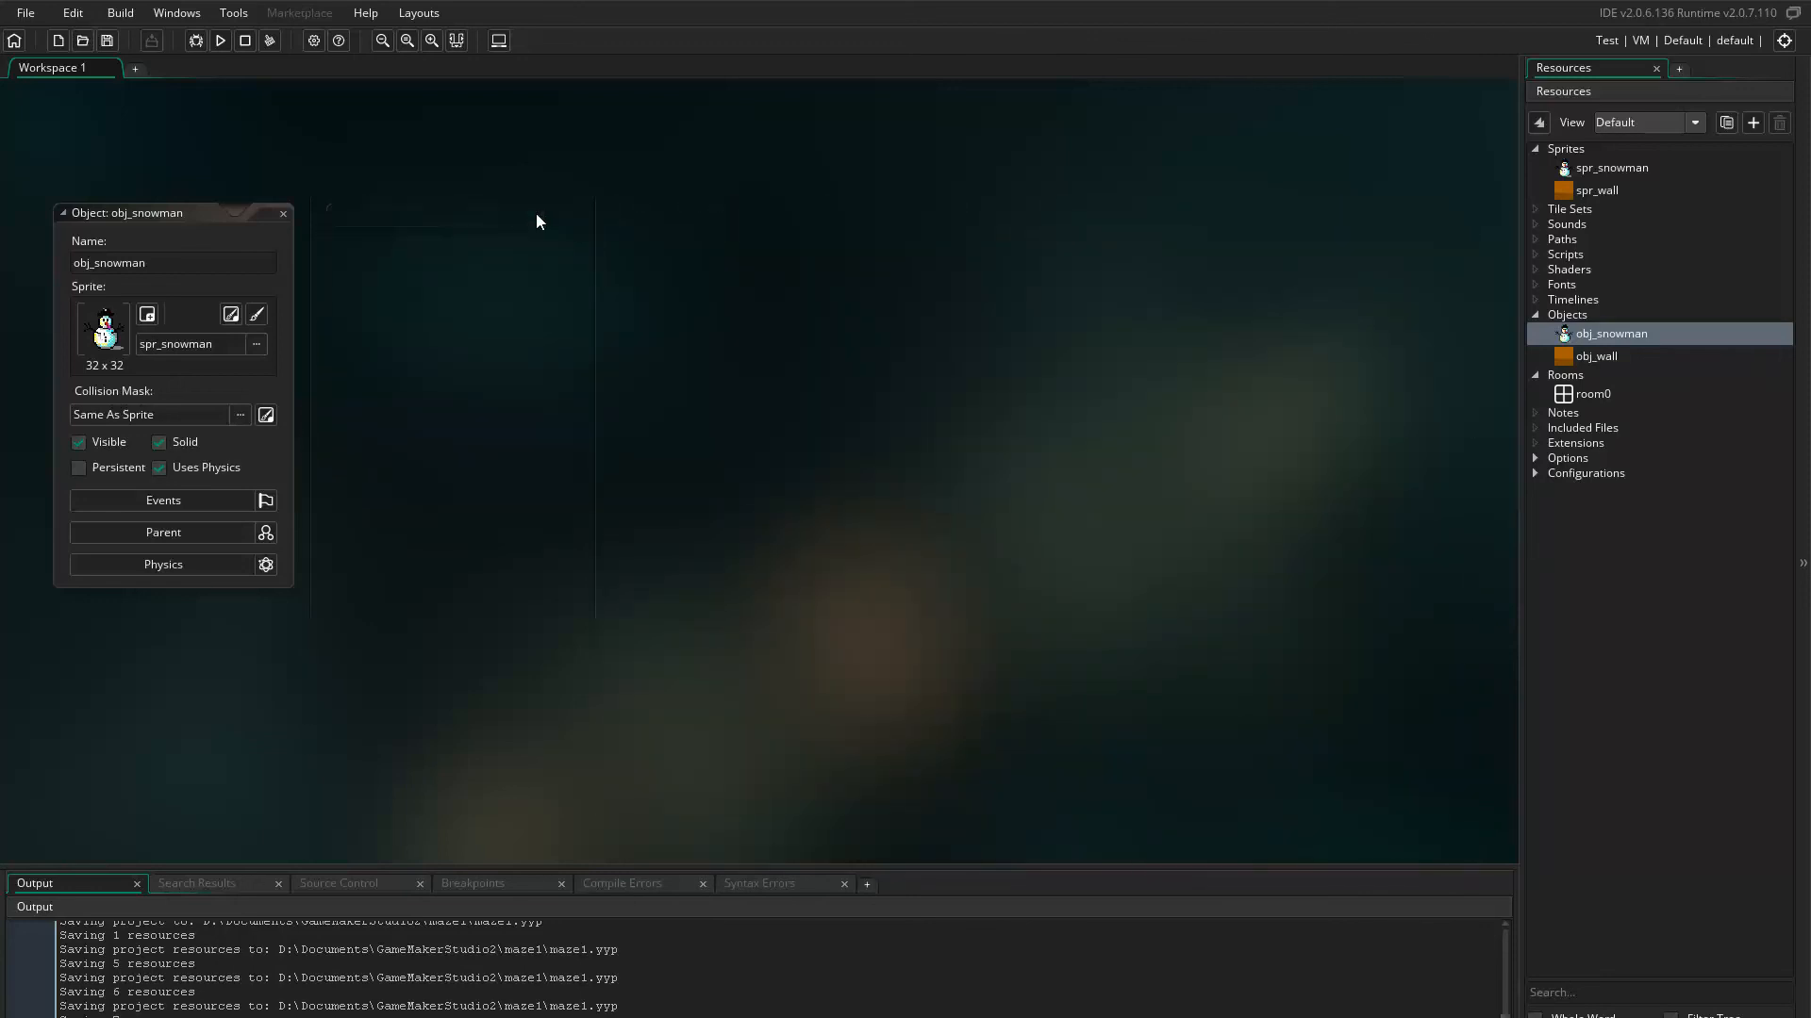
pyautogui.click(282, 217)
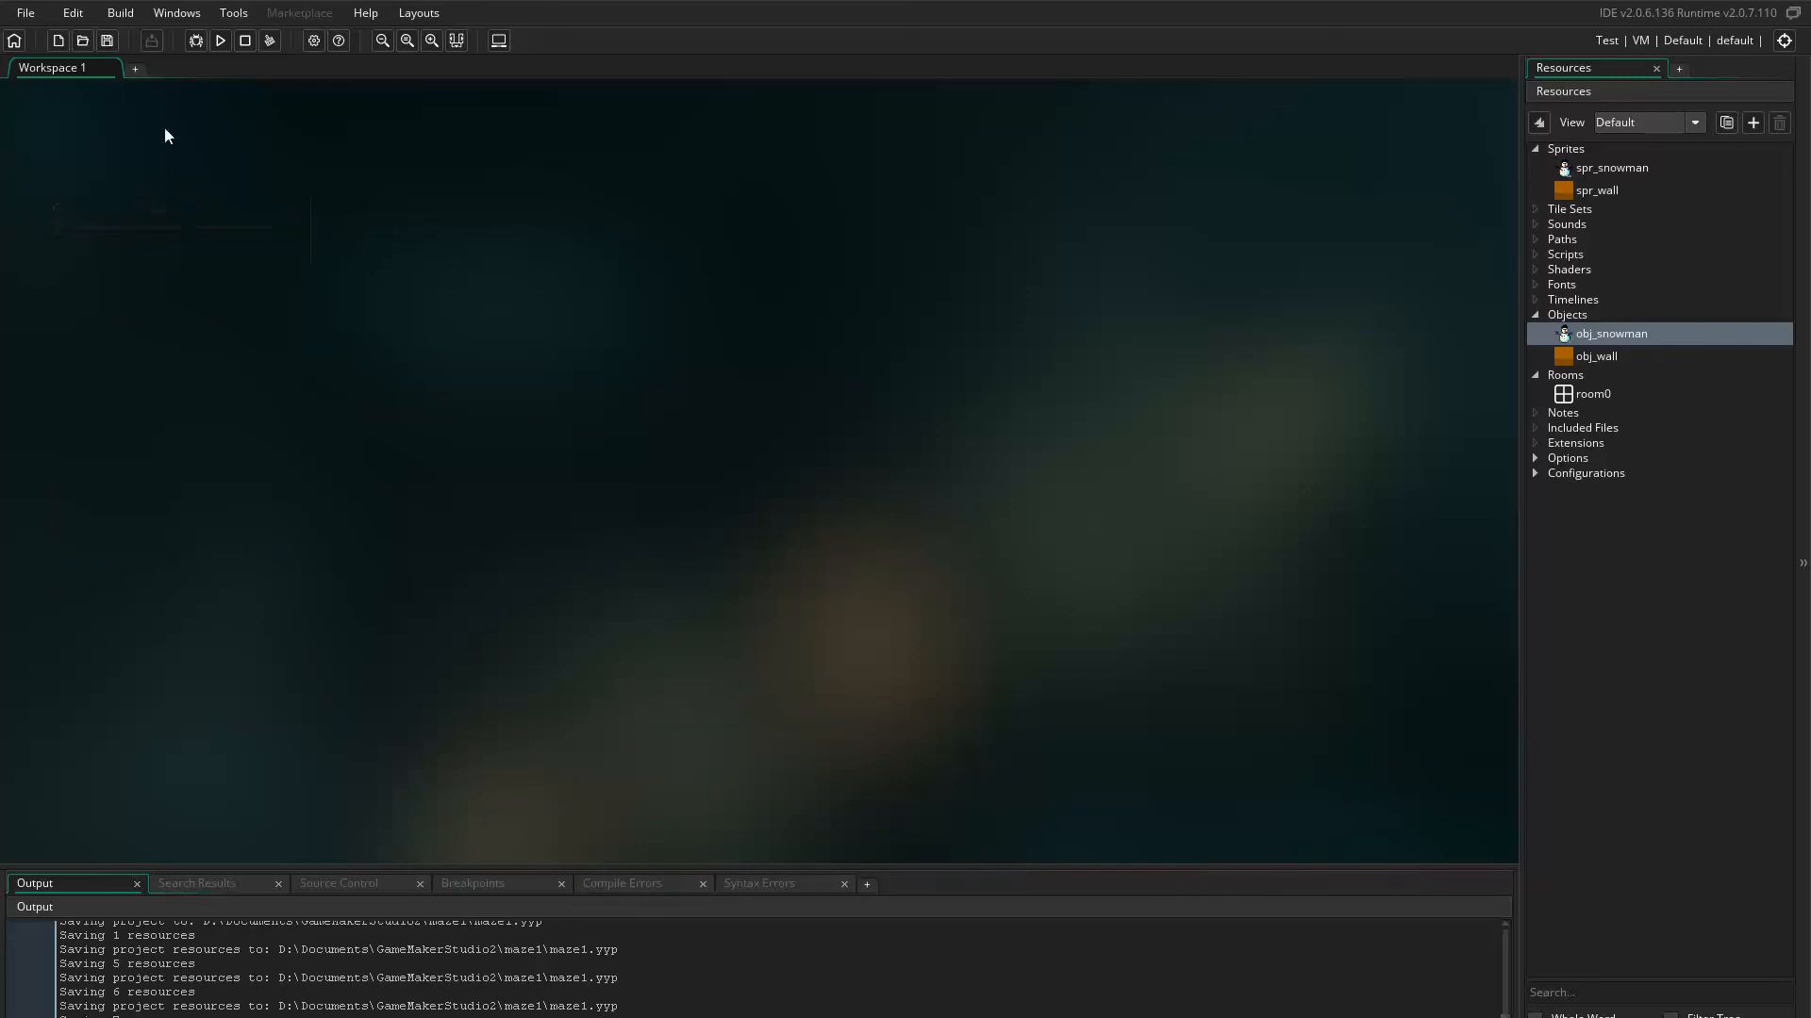
pyautogui.click(25, 14)
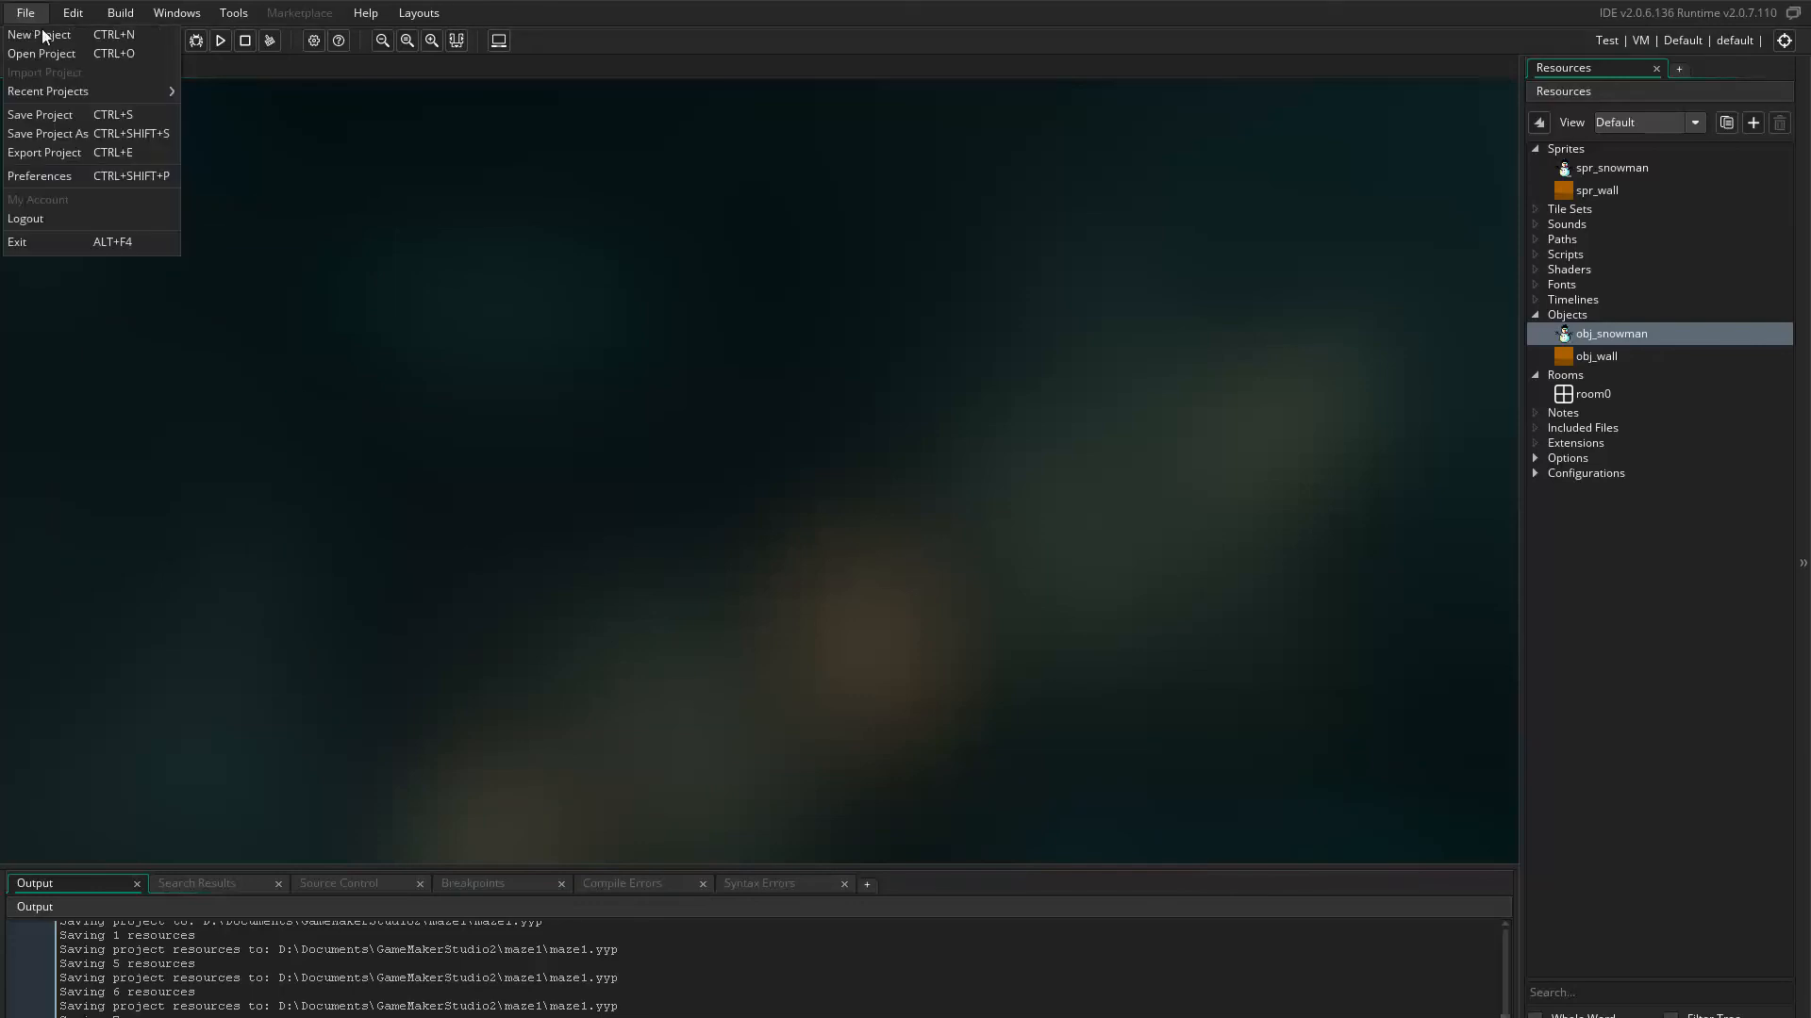
pyautogui.click(36, 115)
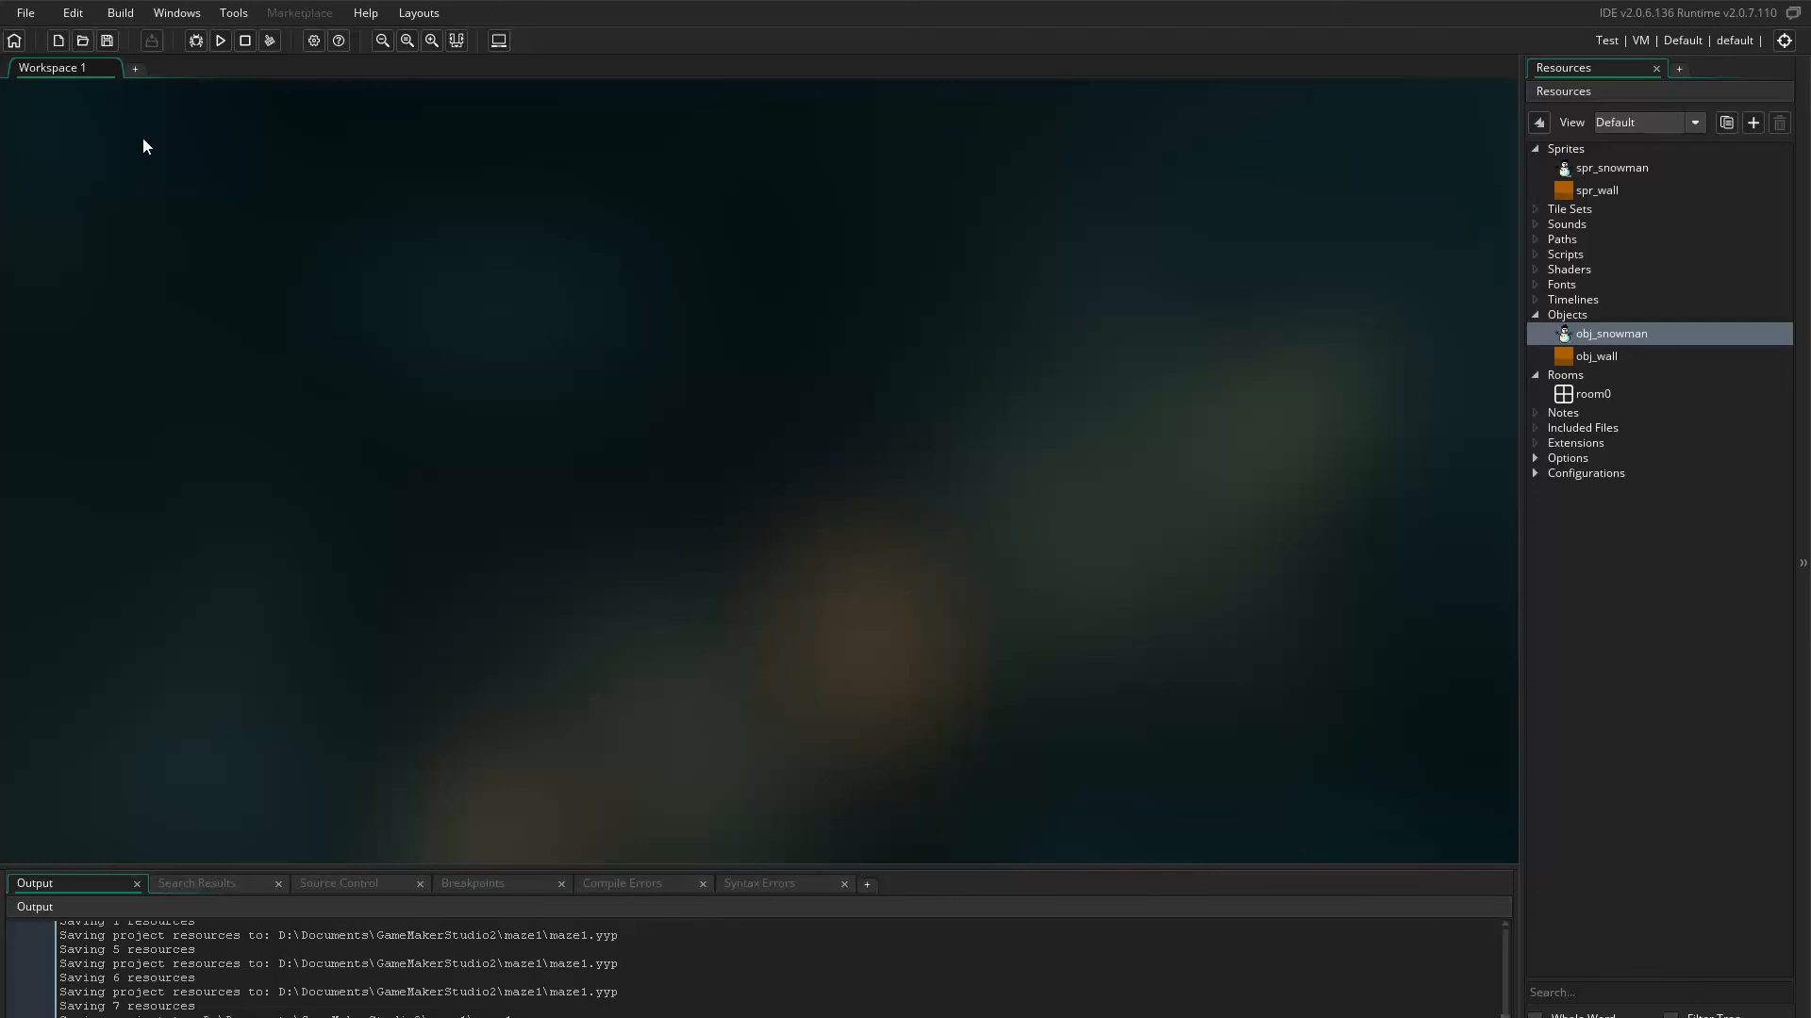
# - Run the game, test the snowman's movement in all four directions with the arrow keys, and close the game
pyautogui.click(220, 41)
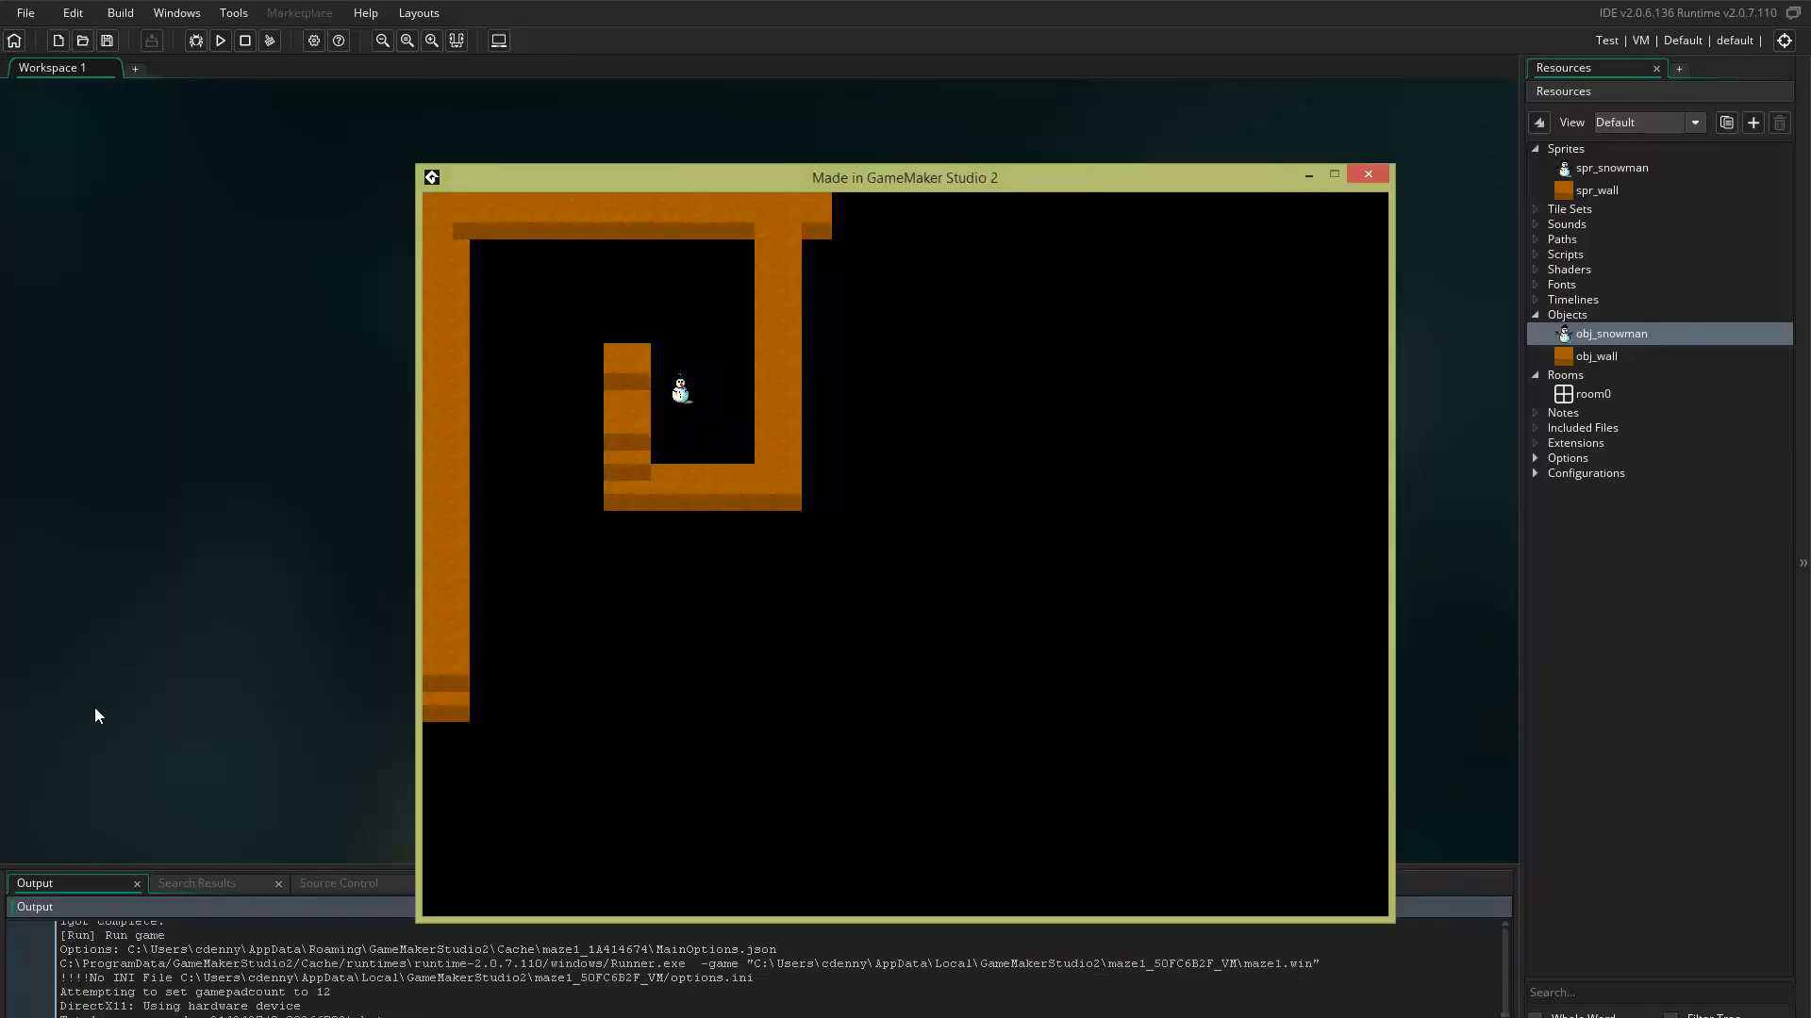
pyautogui.press('Up')
pyautogui.press('Right')
pyautogui.press('Left')
pyautogui.press('Down')
pyautogui.press('Up')
pyautogui.press('Right')
pyautogui.press('Left')
pyautogui.press('Right')
pyautogui.press('Up')
pyautogui.press('Down')
pyautogui.press('Right')
pyautogui.press('Left')
pyautogui.press('Up')
pyautogui.press('Down')
pyautogui.click(1370, 172)
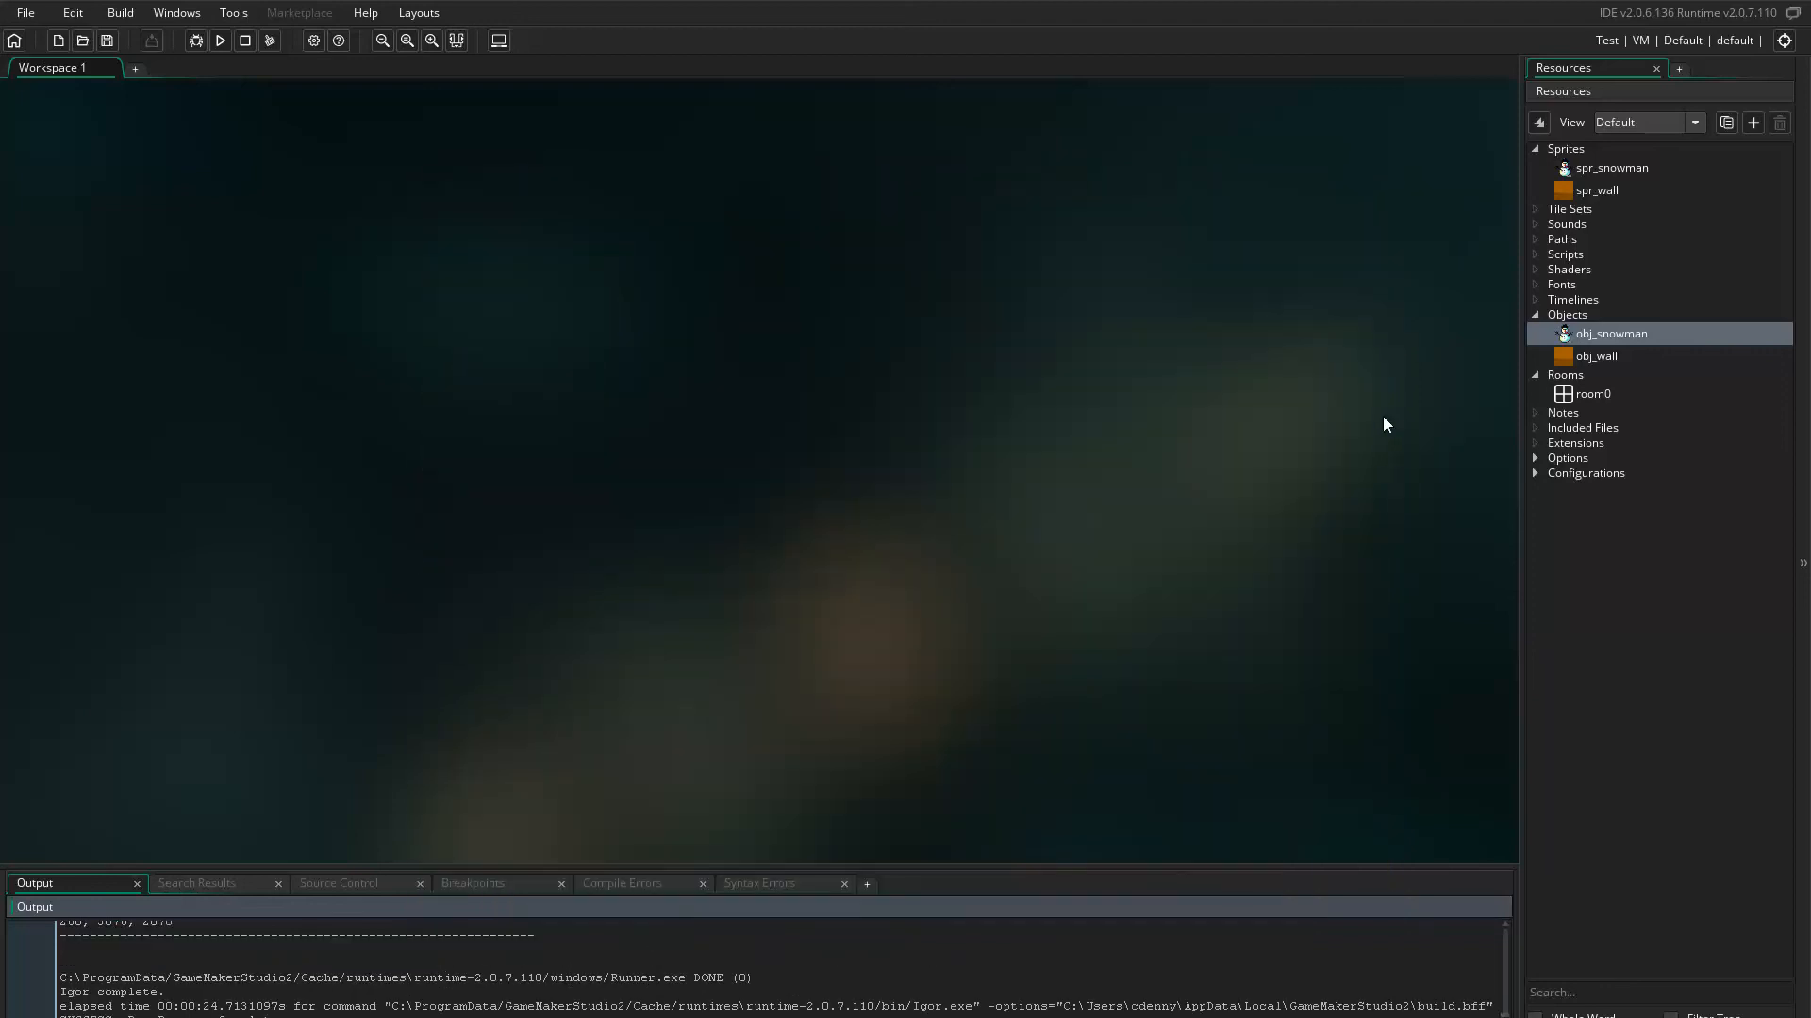
# - Reopen obj_snowman and add a Collision event with obj_wall
pyautogui.click(1605, 332)
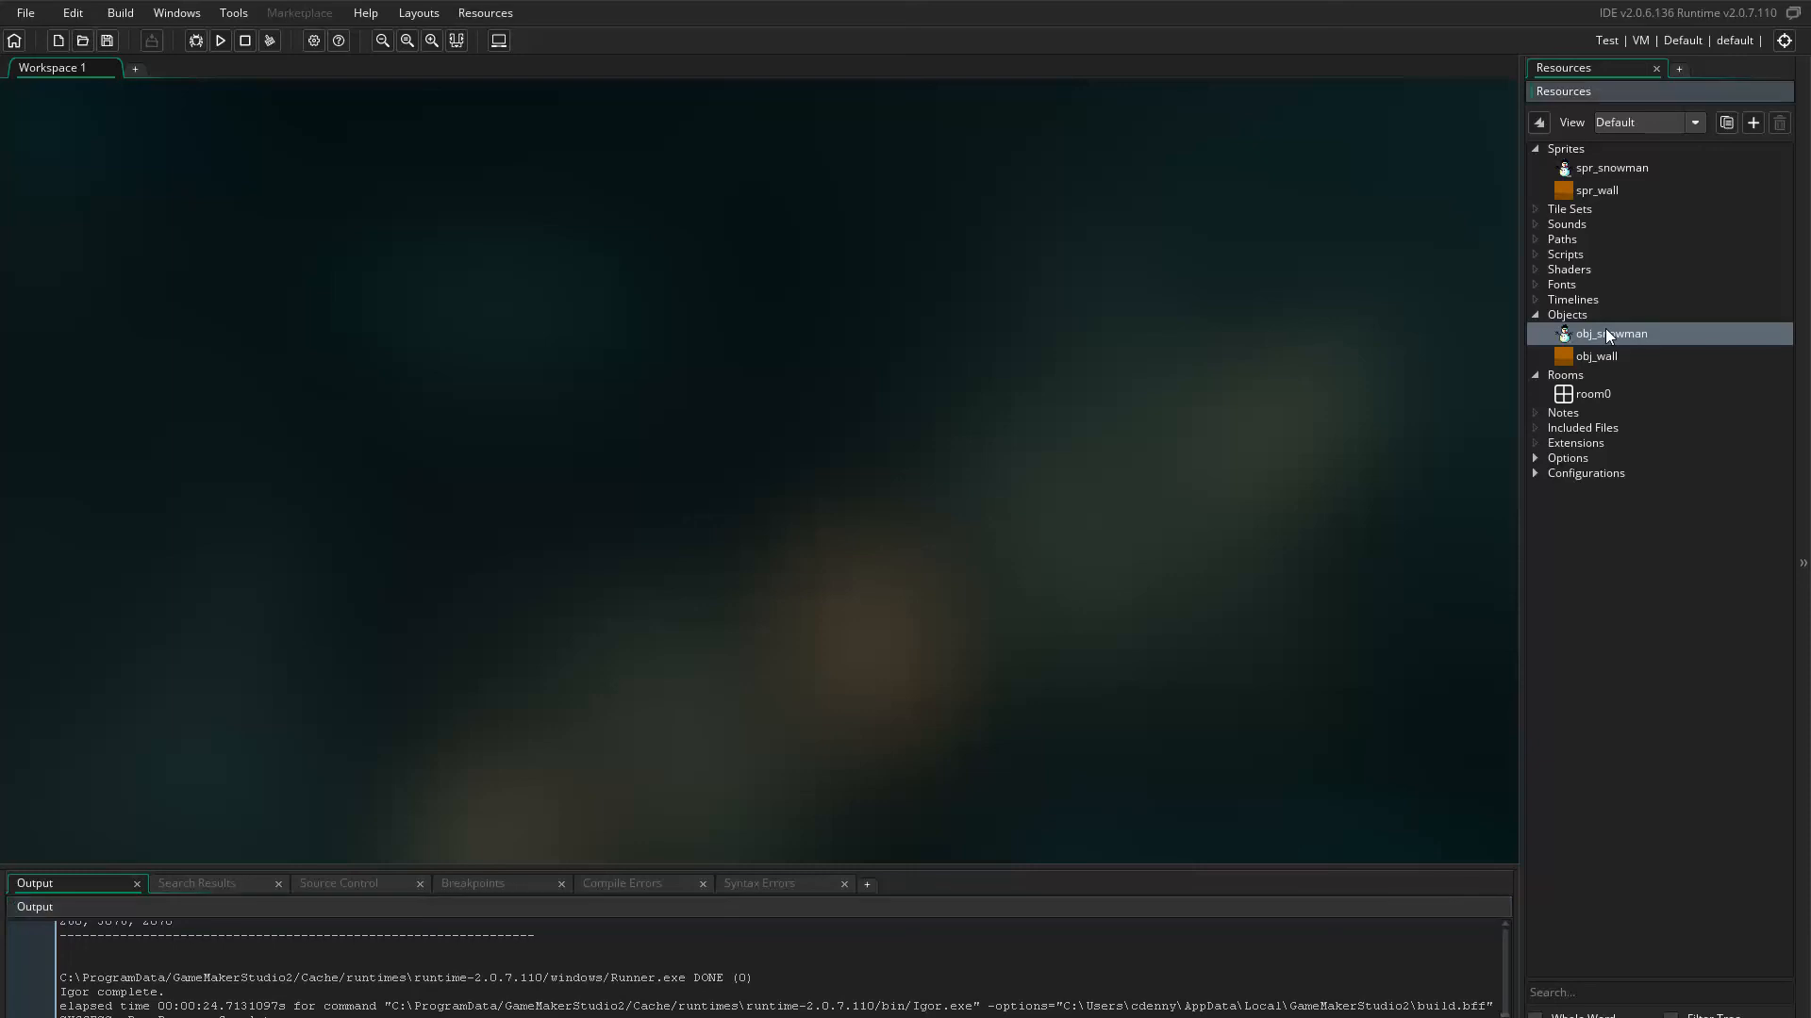
pyautogui.doubleClick(1549, 332)
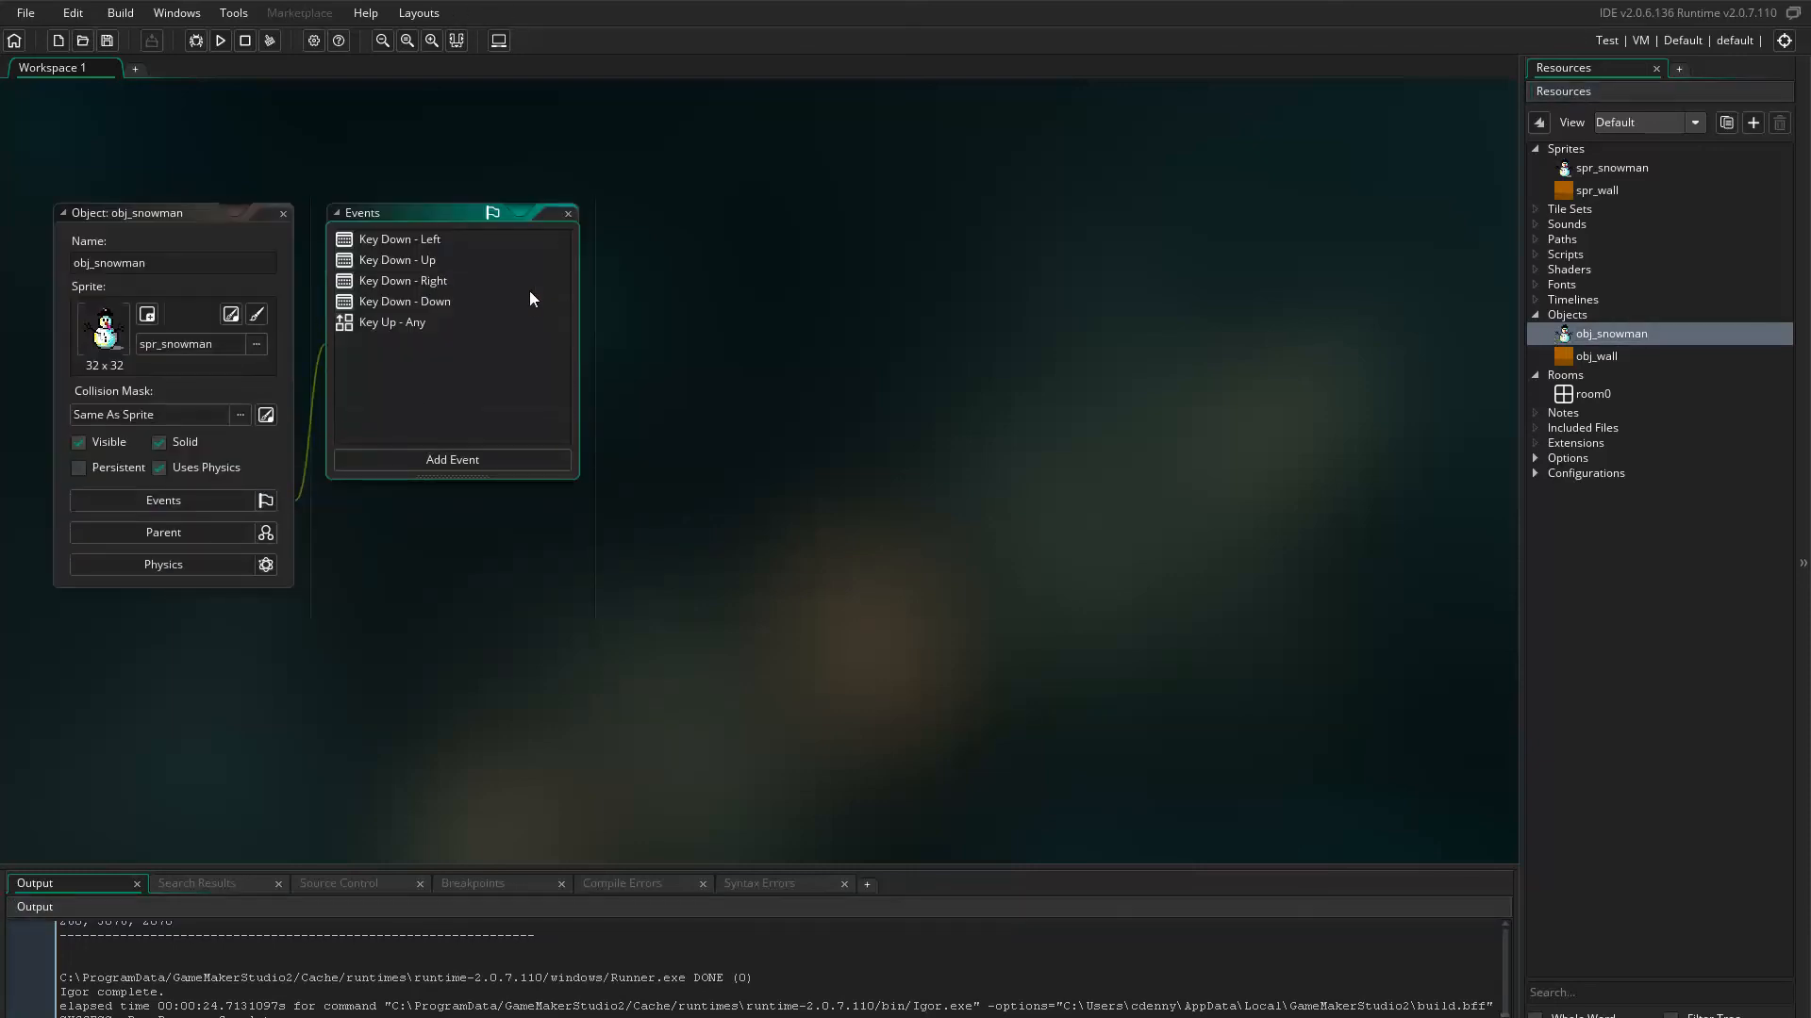
pyautogui.click(418, 462)
pyautogui.moveTo(450, 722)
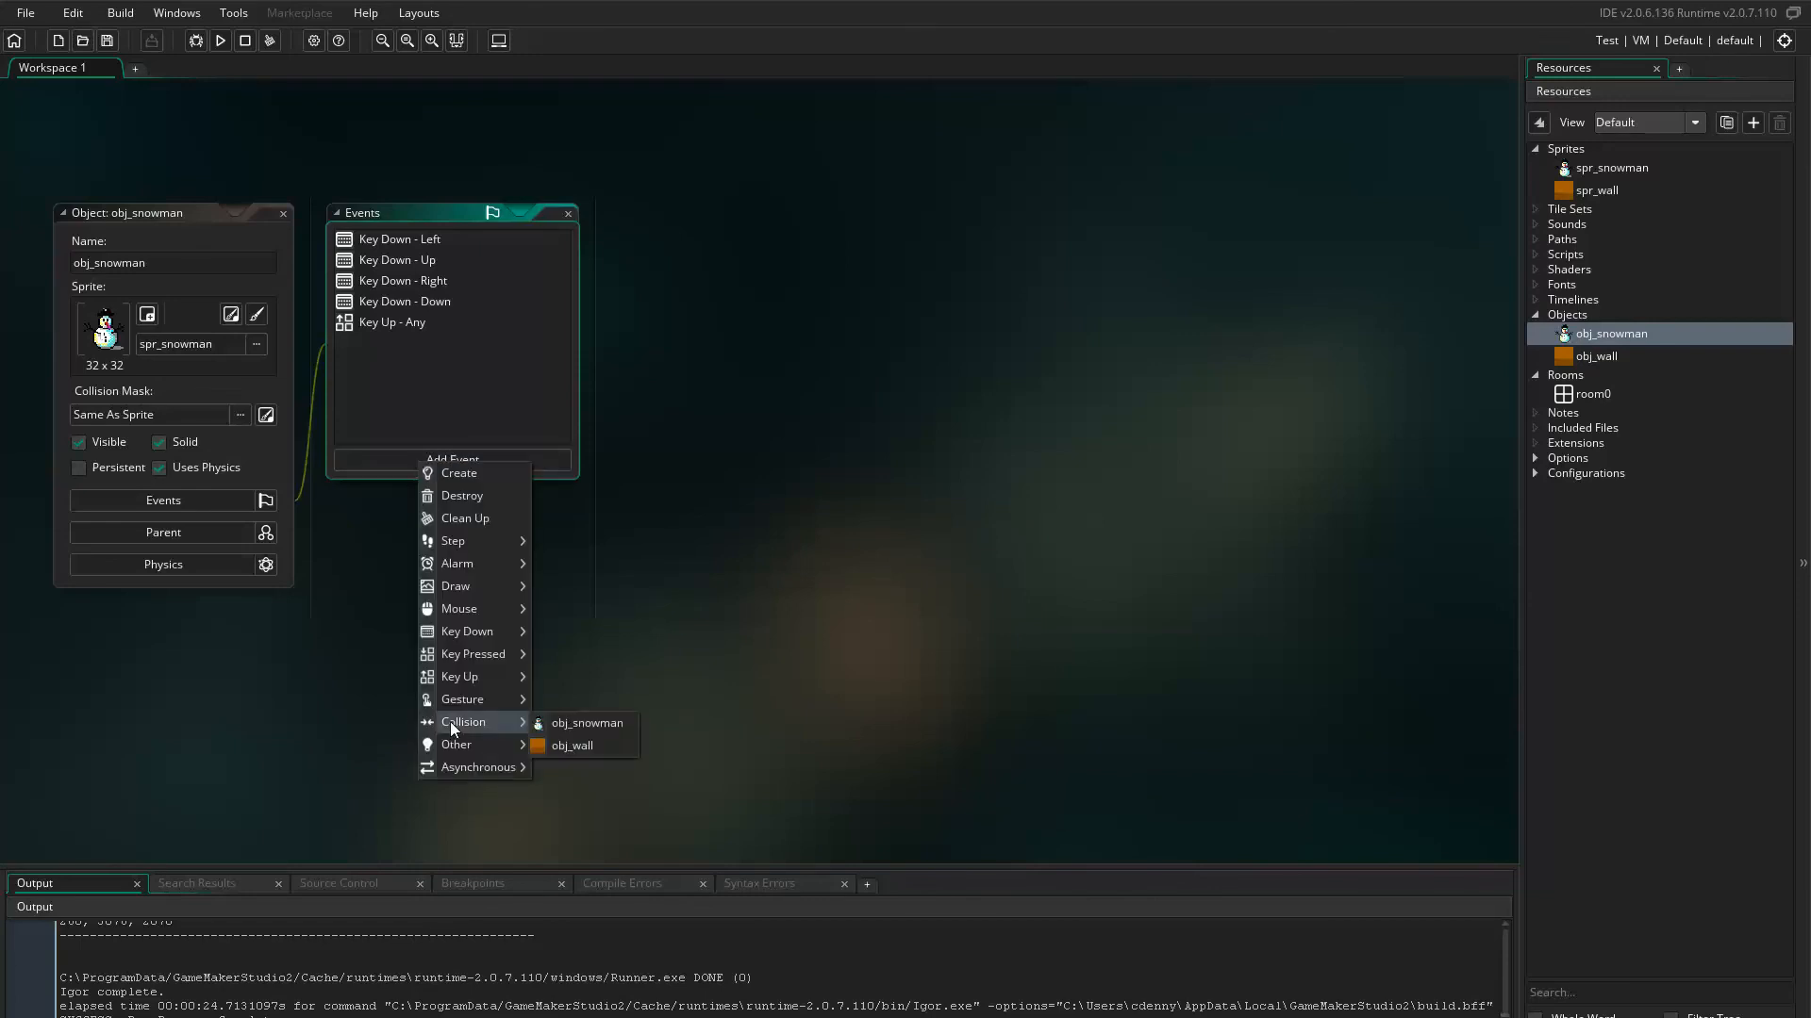
pyautogui.click(561, 747)
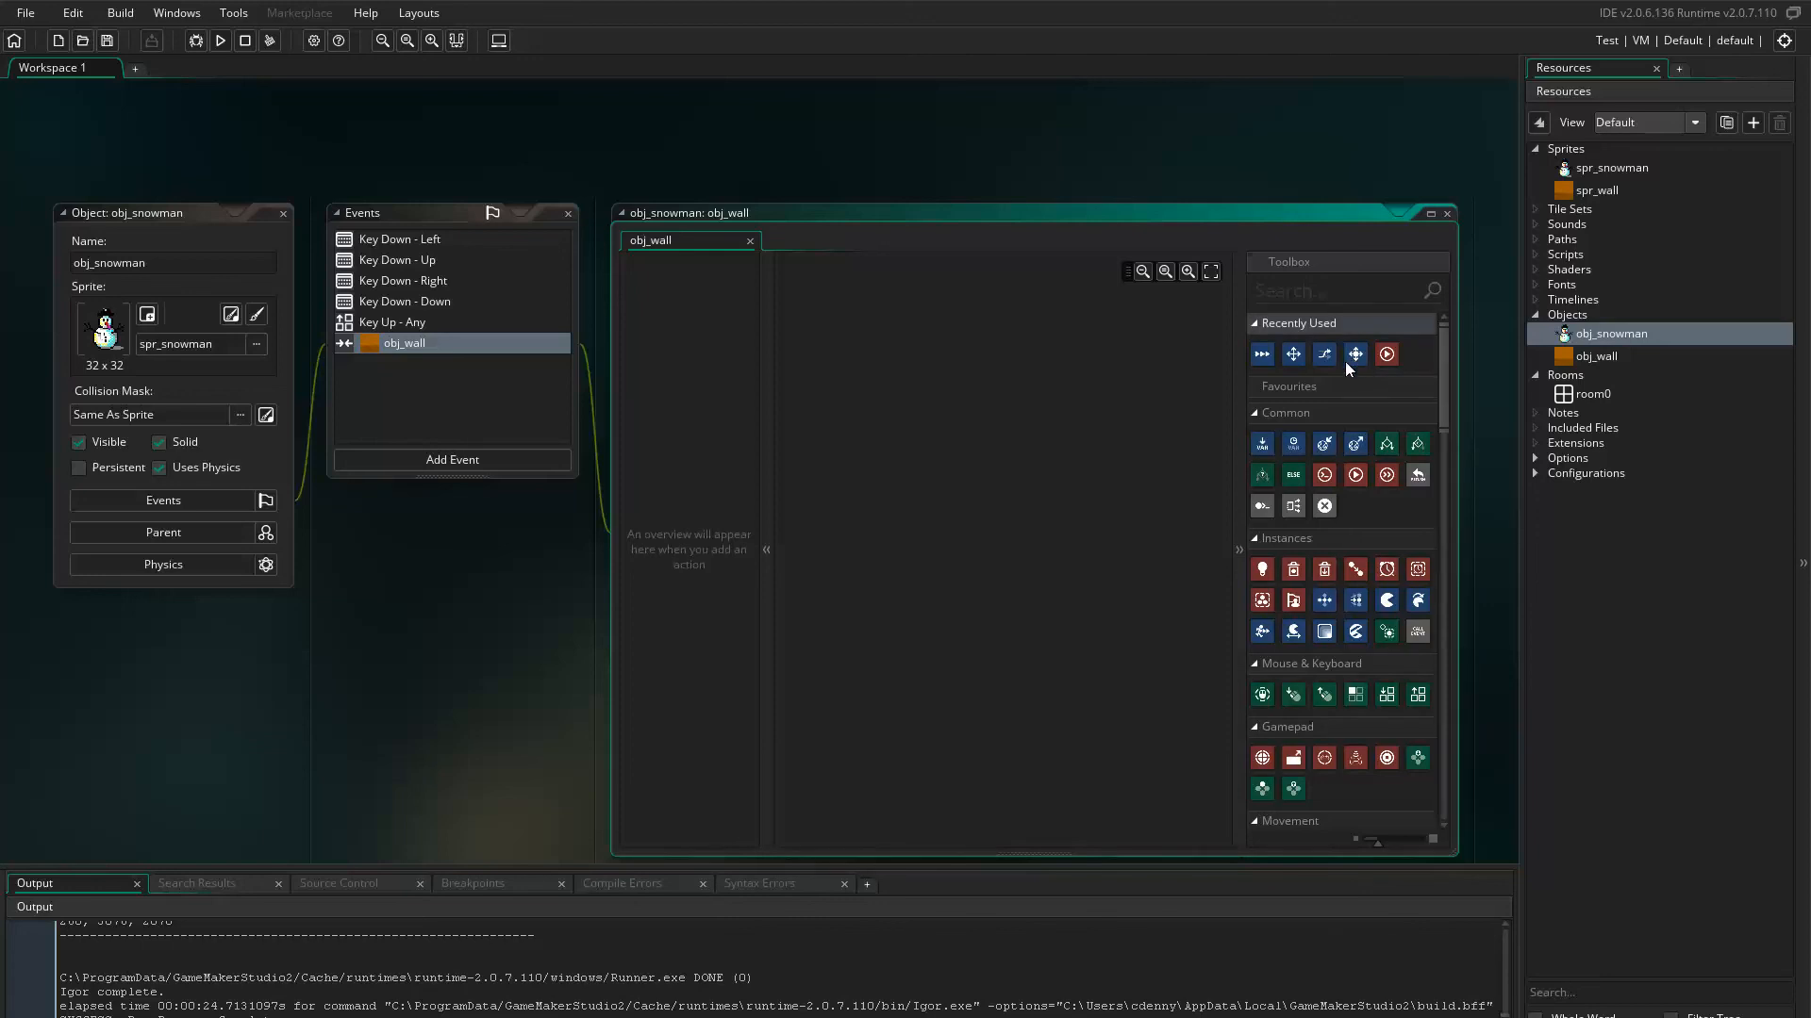
# - Give the obj_wall collision event a Set Direction Random action with the right direction selected, and close the obj_snowman editors
pyautogui.moveTo(1324, 354); pyautogui.dragTo(951, 402)
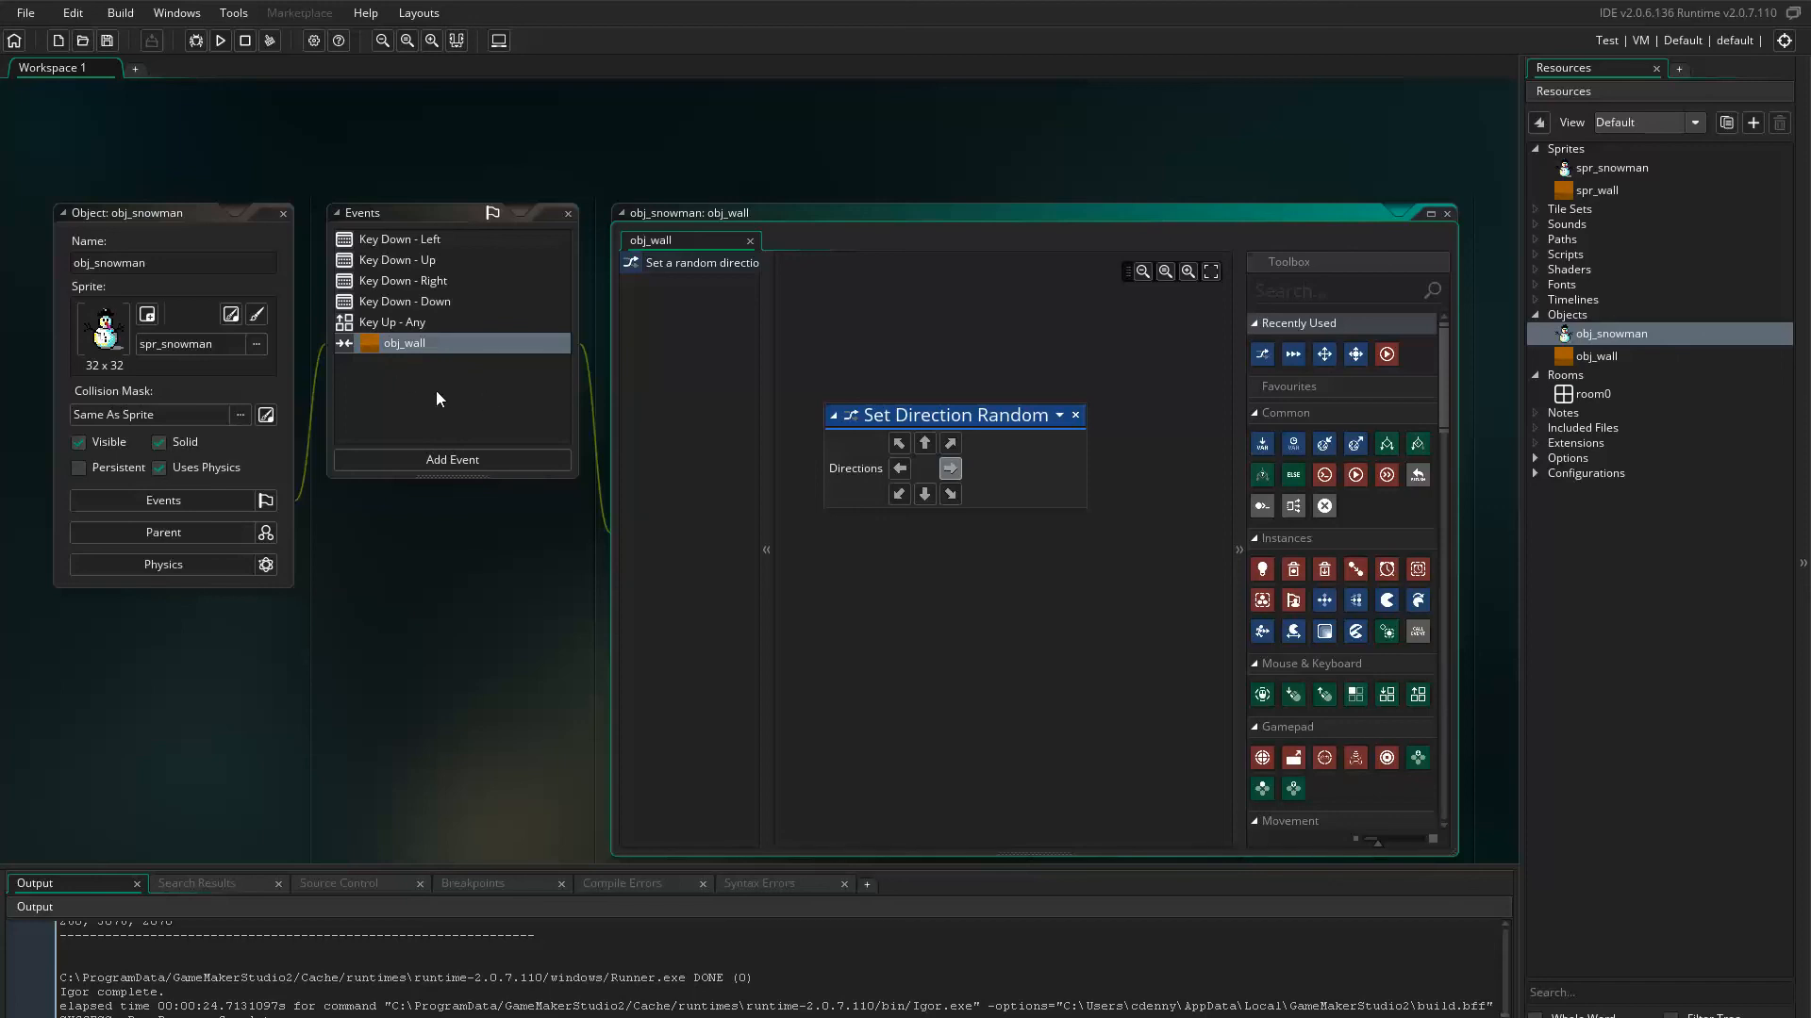
pyautogui.click(1447, 215)
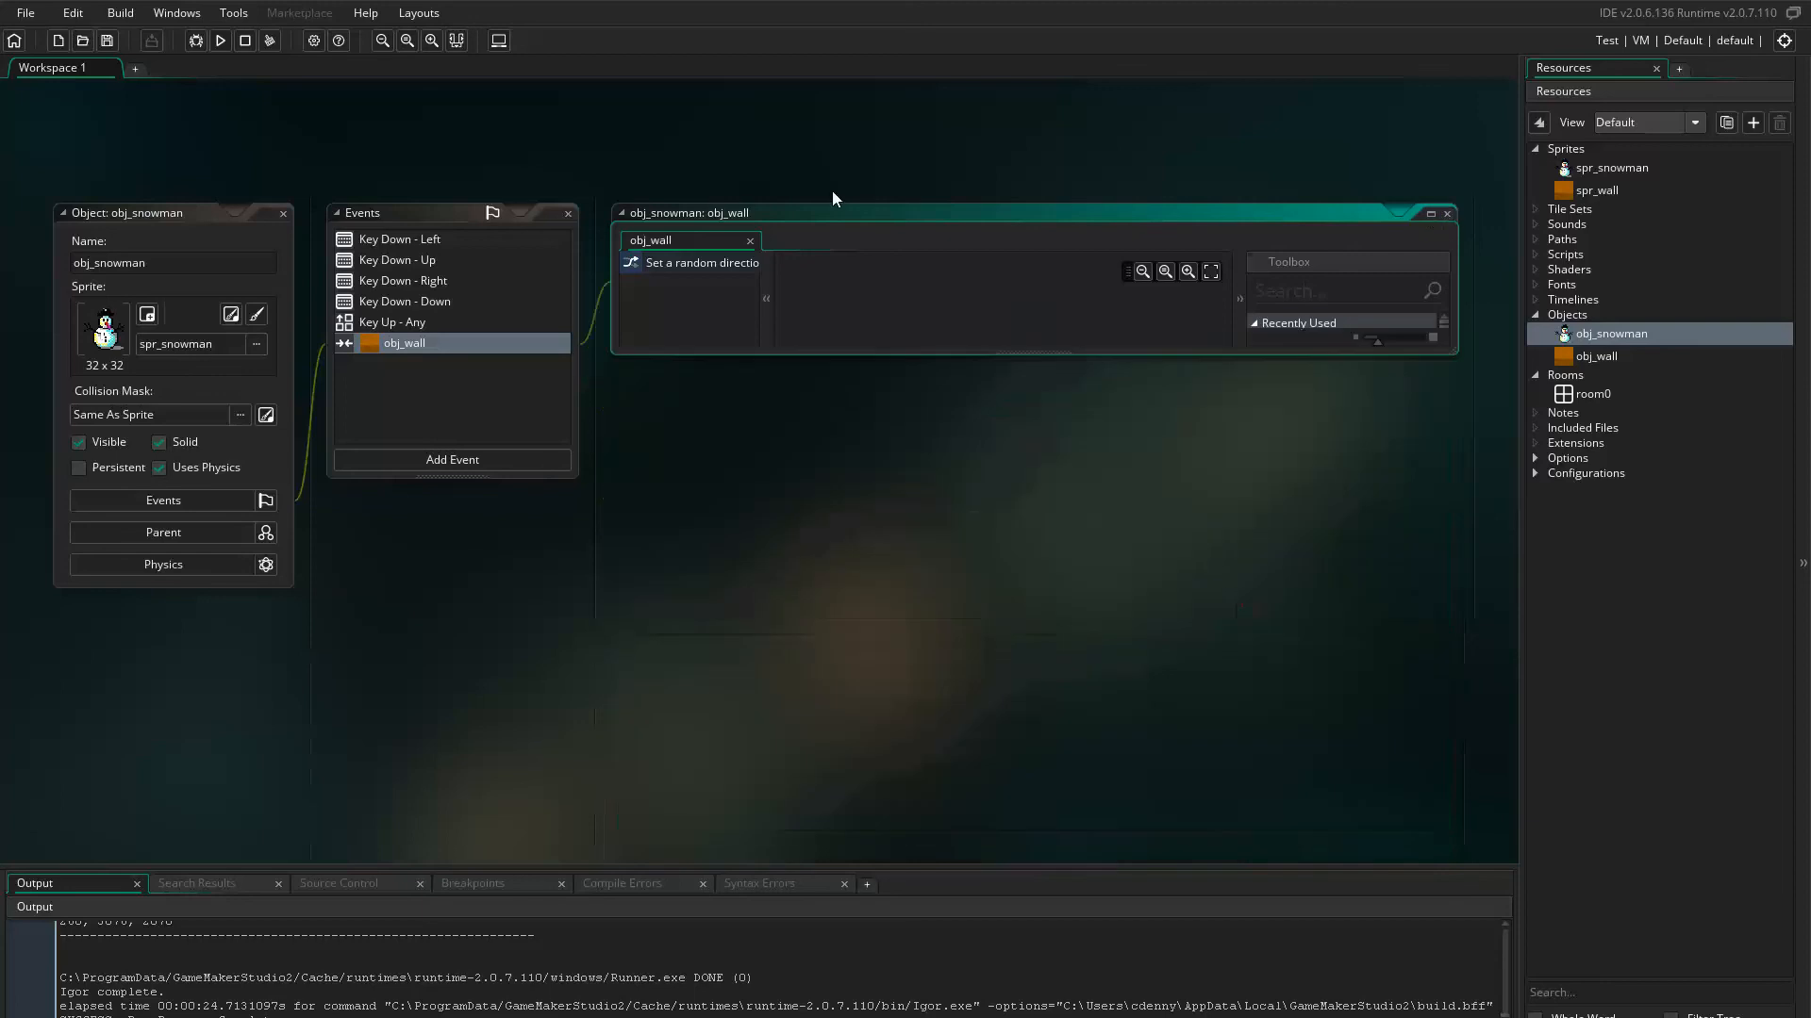
pyautogui.click(571, 214)
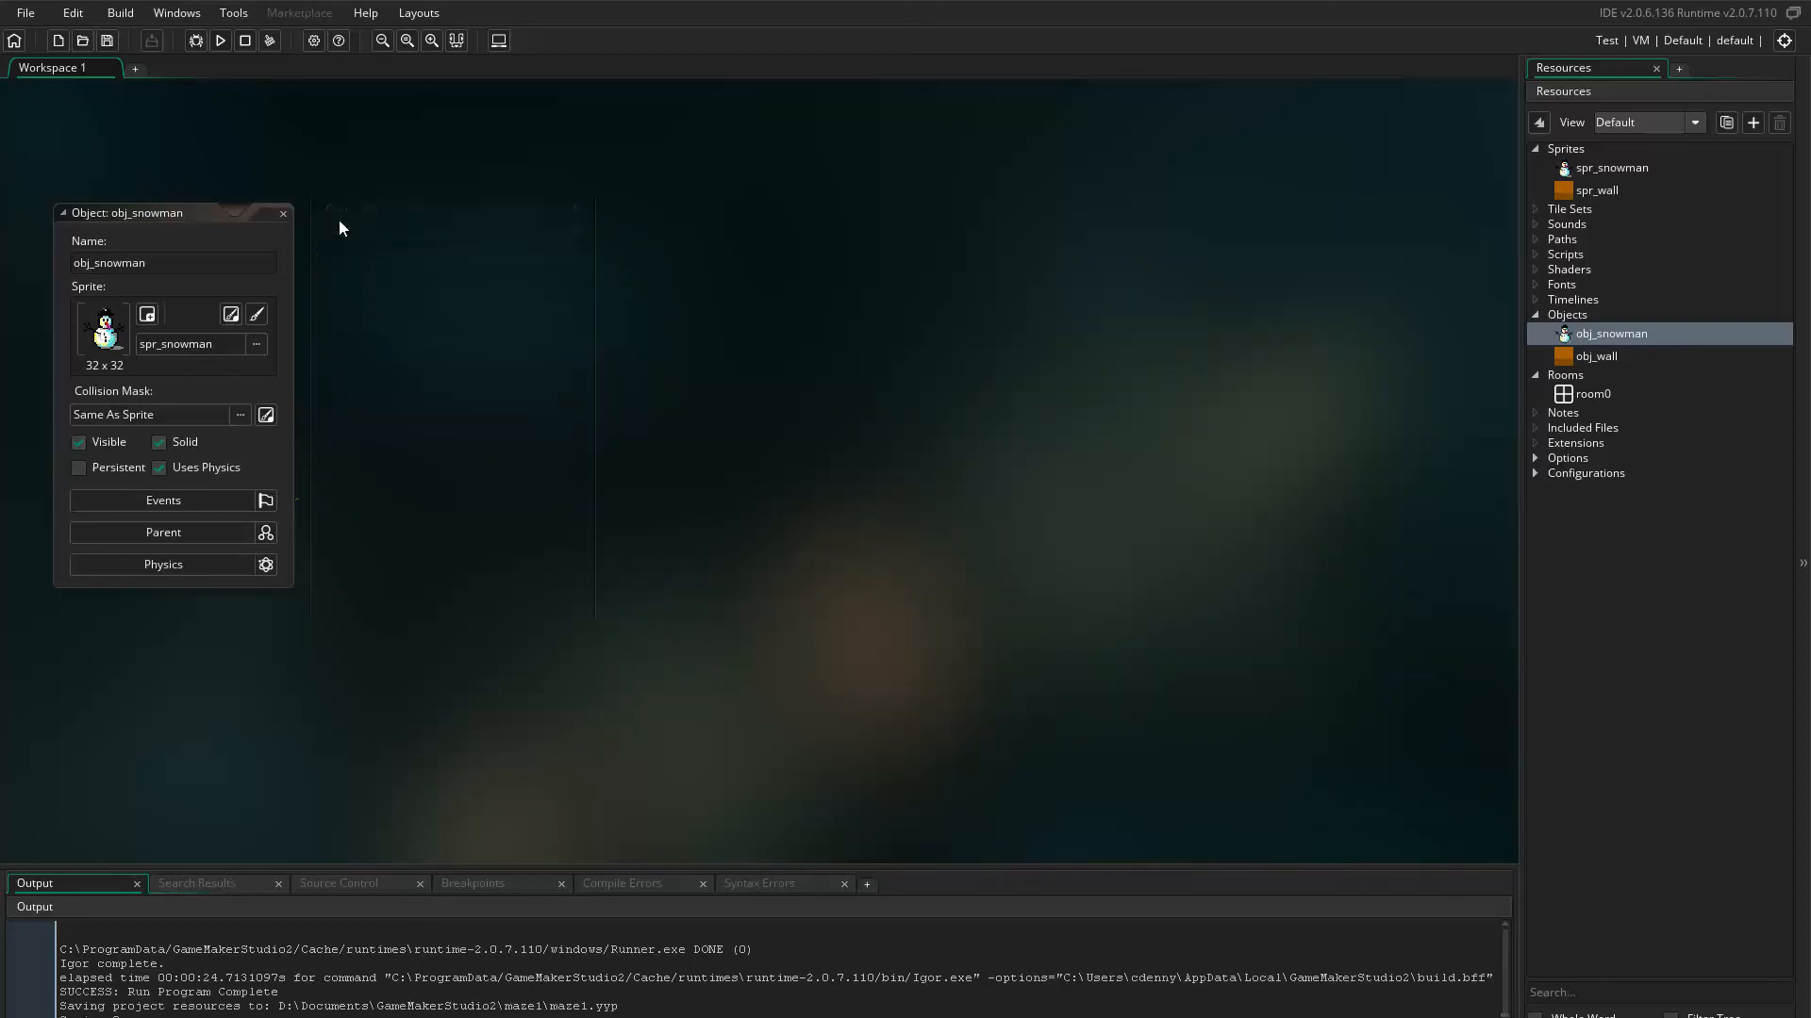
pyautogui.click(281, 216)
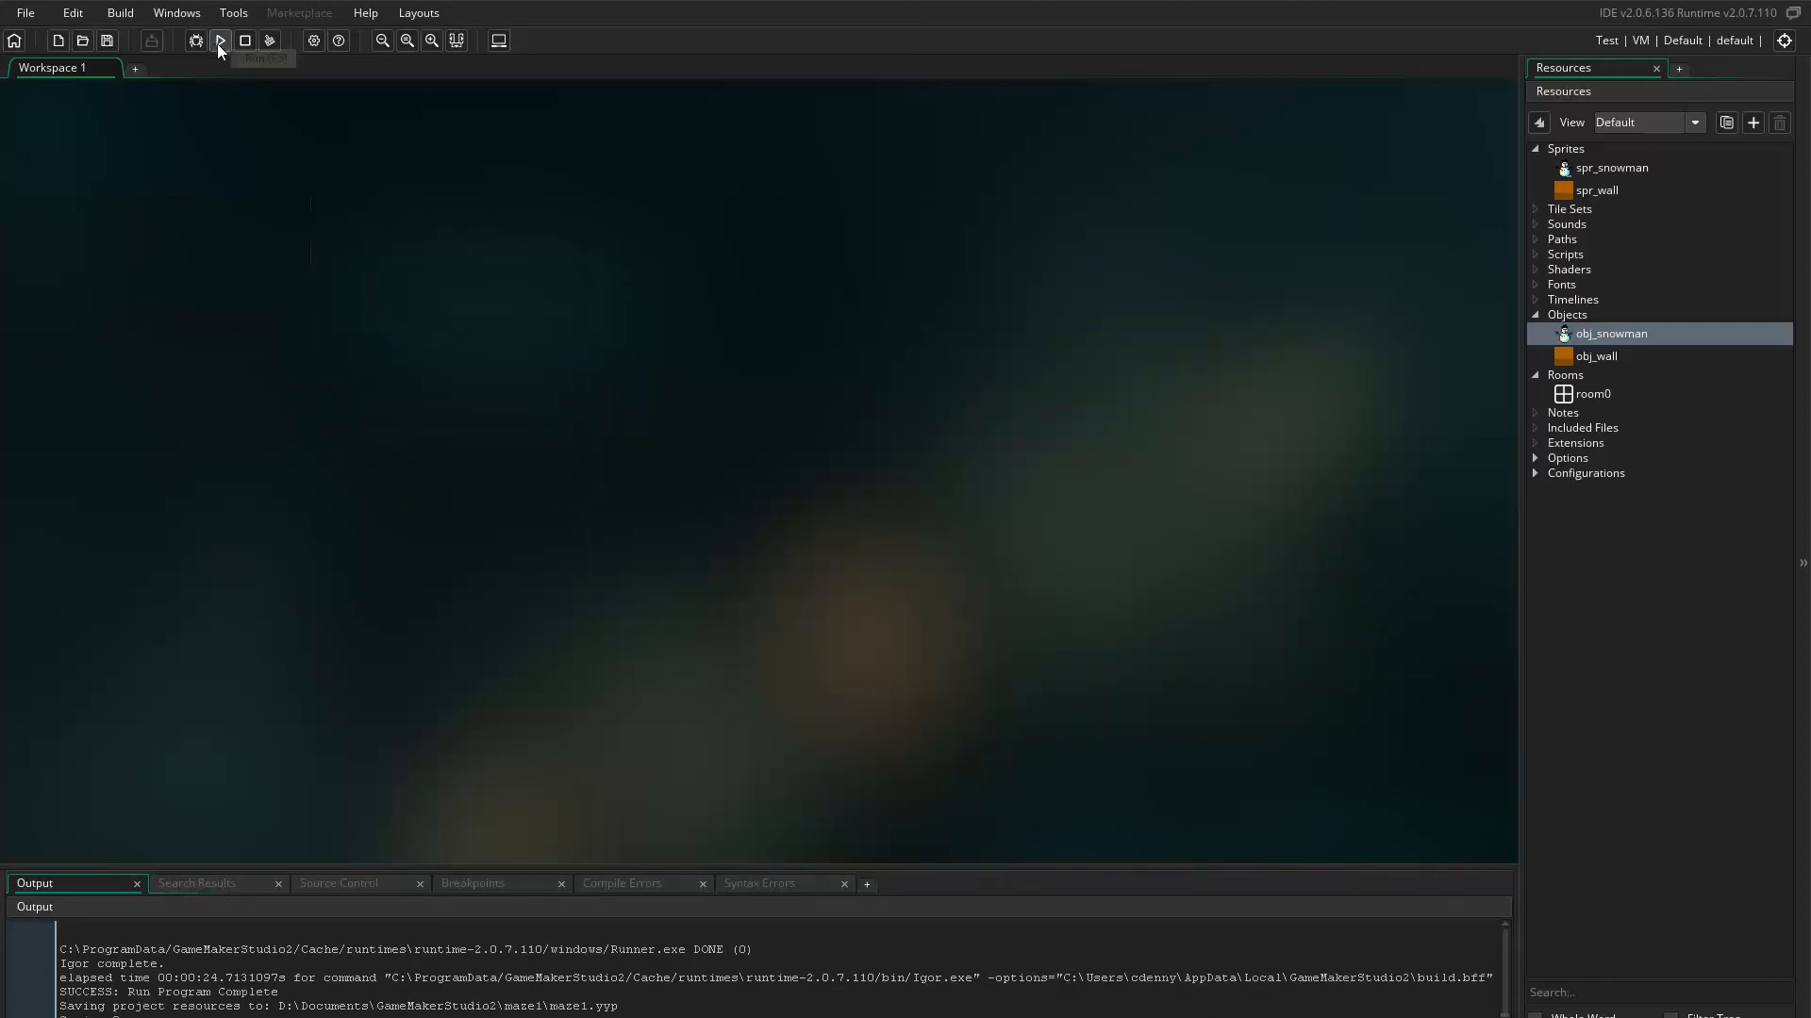
# - Run the game again, steer the snowman against the maze walls to test the collision, and close the game
pyautogui.click(220, 41)
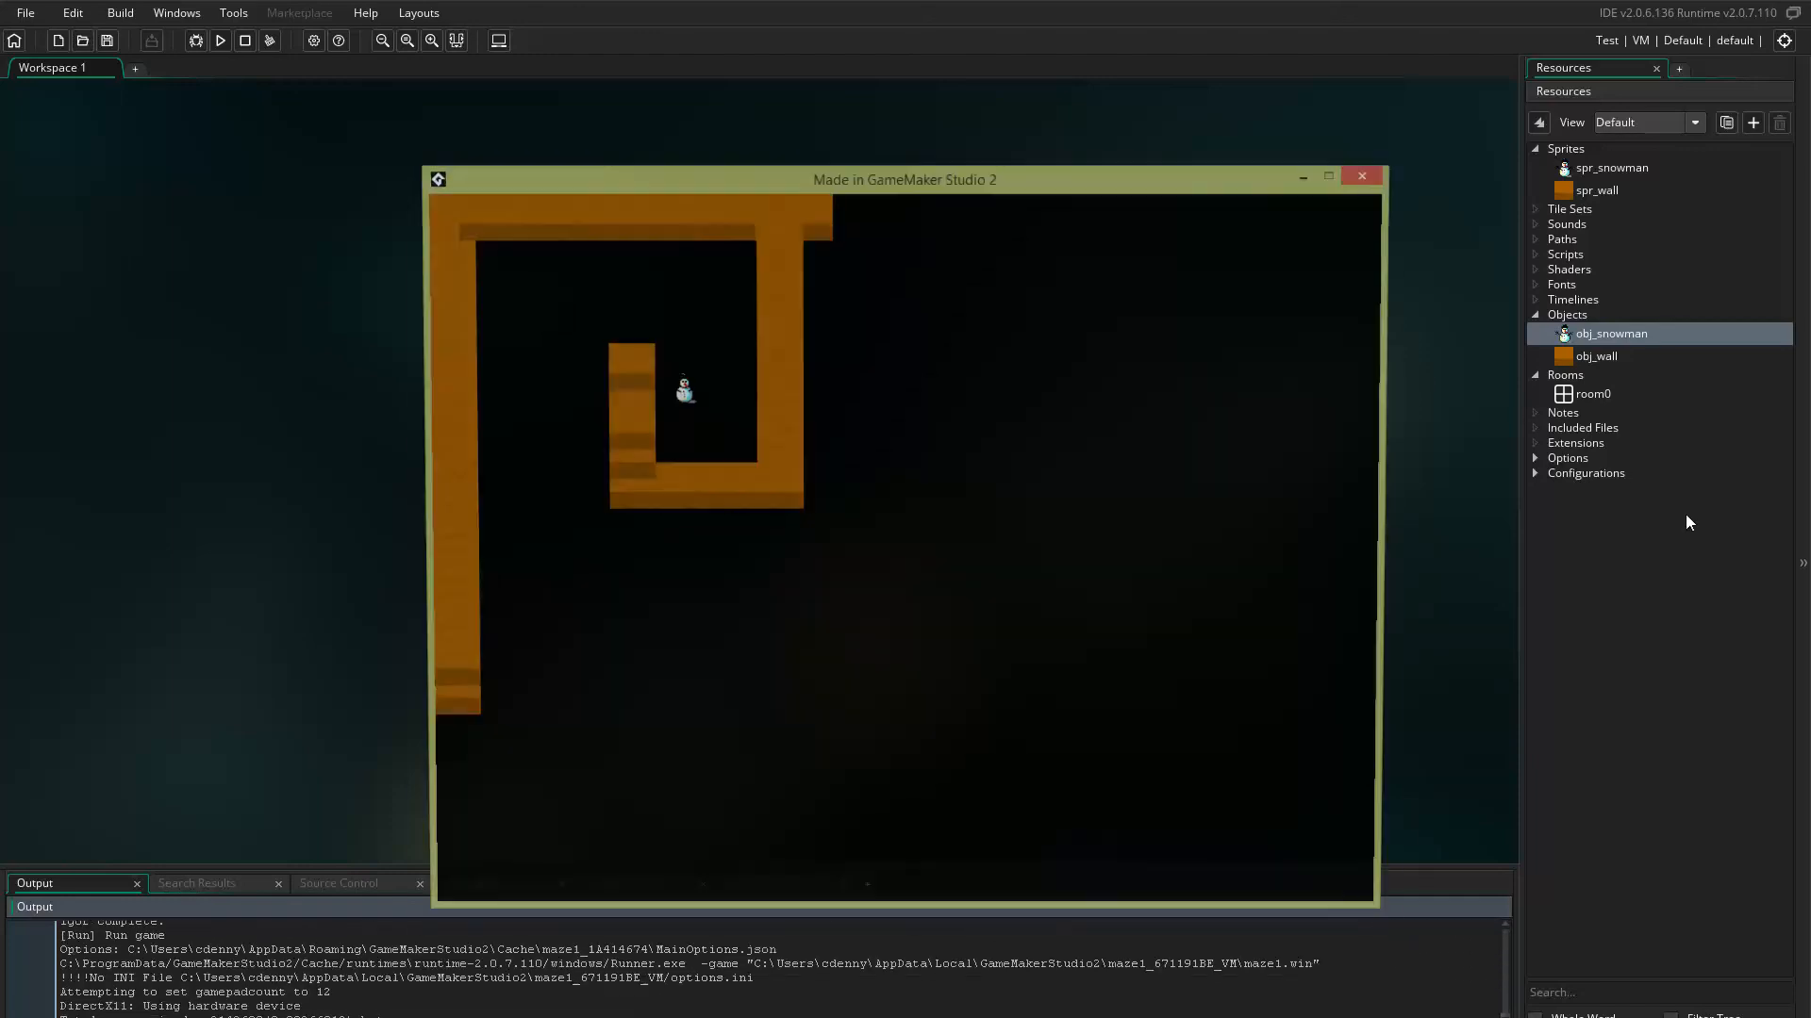
pyautogui.press('Left')
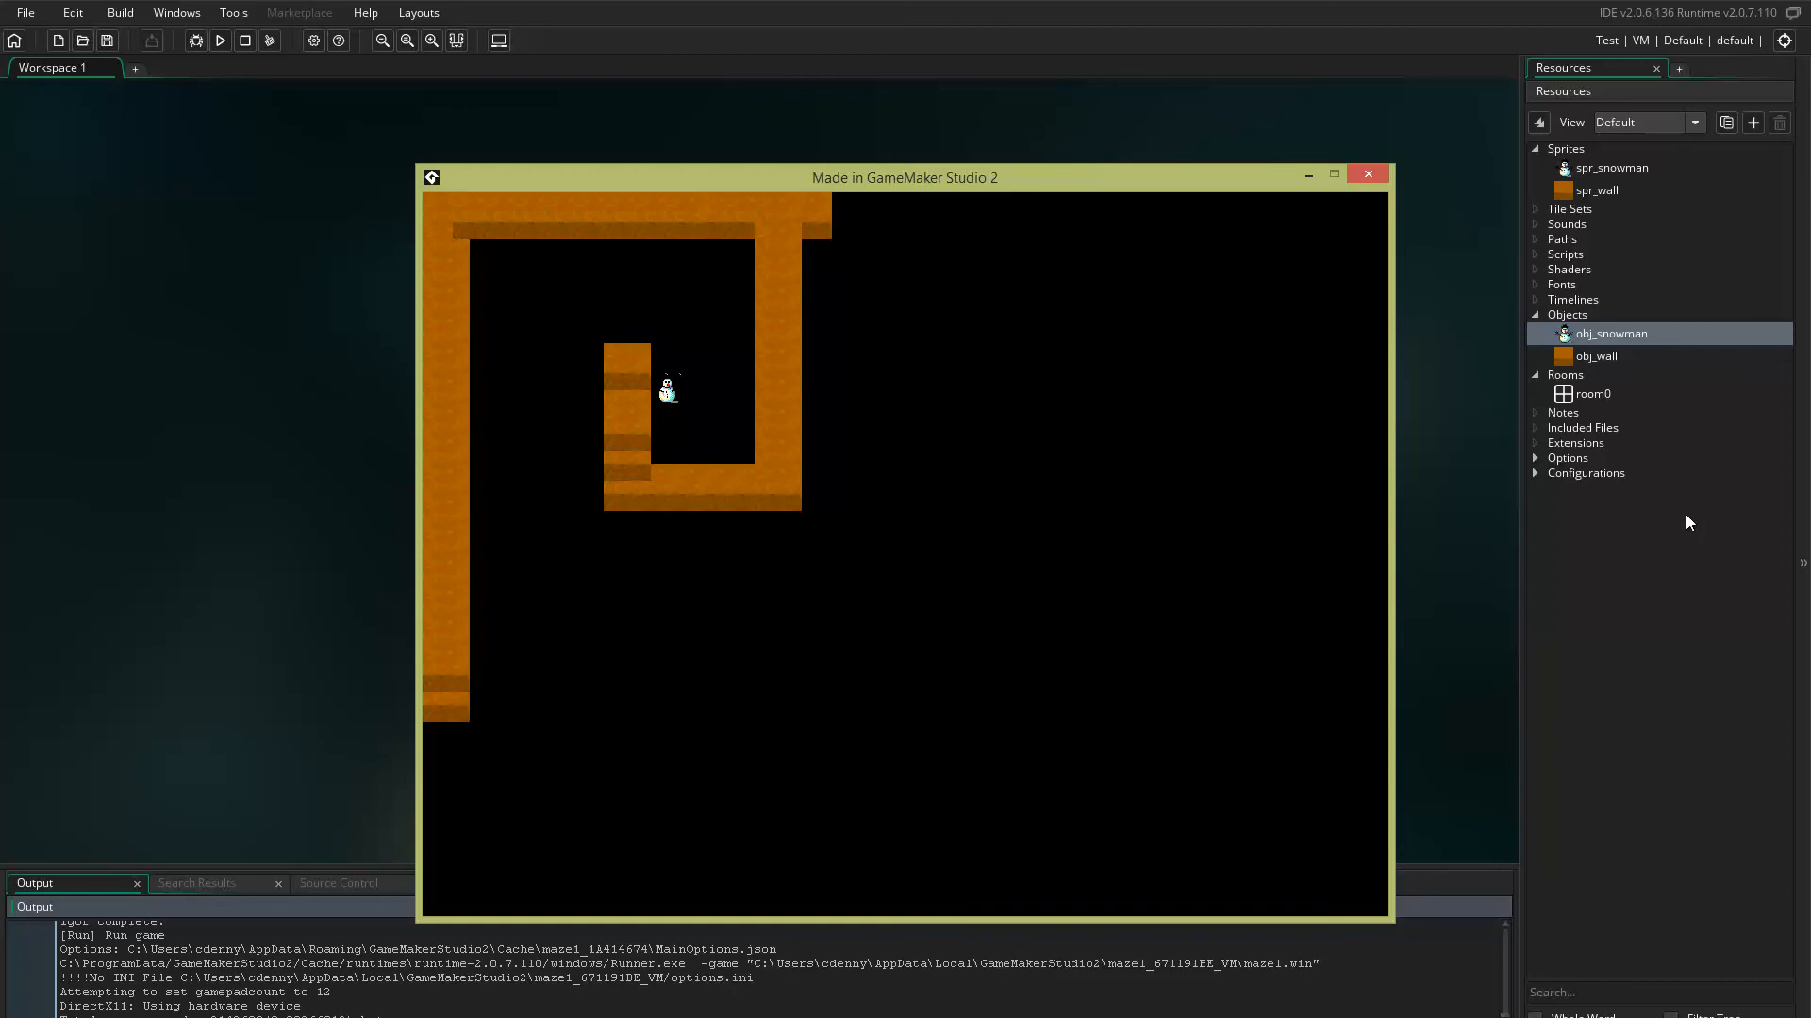
pyautogui.press('Right')
pyautogui.press('Left')
pyautogui.press('Right')
pyautogui.press('Up')
pyautogui.press('Up')
pyautogui.press('Left')
pyautogui.press('Left')
pyautogui.press('Down')
pyautogui.press('Right')
pyautogui.press('Left')
pyautogui.press('Right')
pyautogui.press('Right')
pyautogui.press('Right')
pyautogui.press('Right')
pyautogui.click(1369, 175)
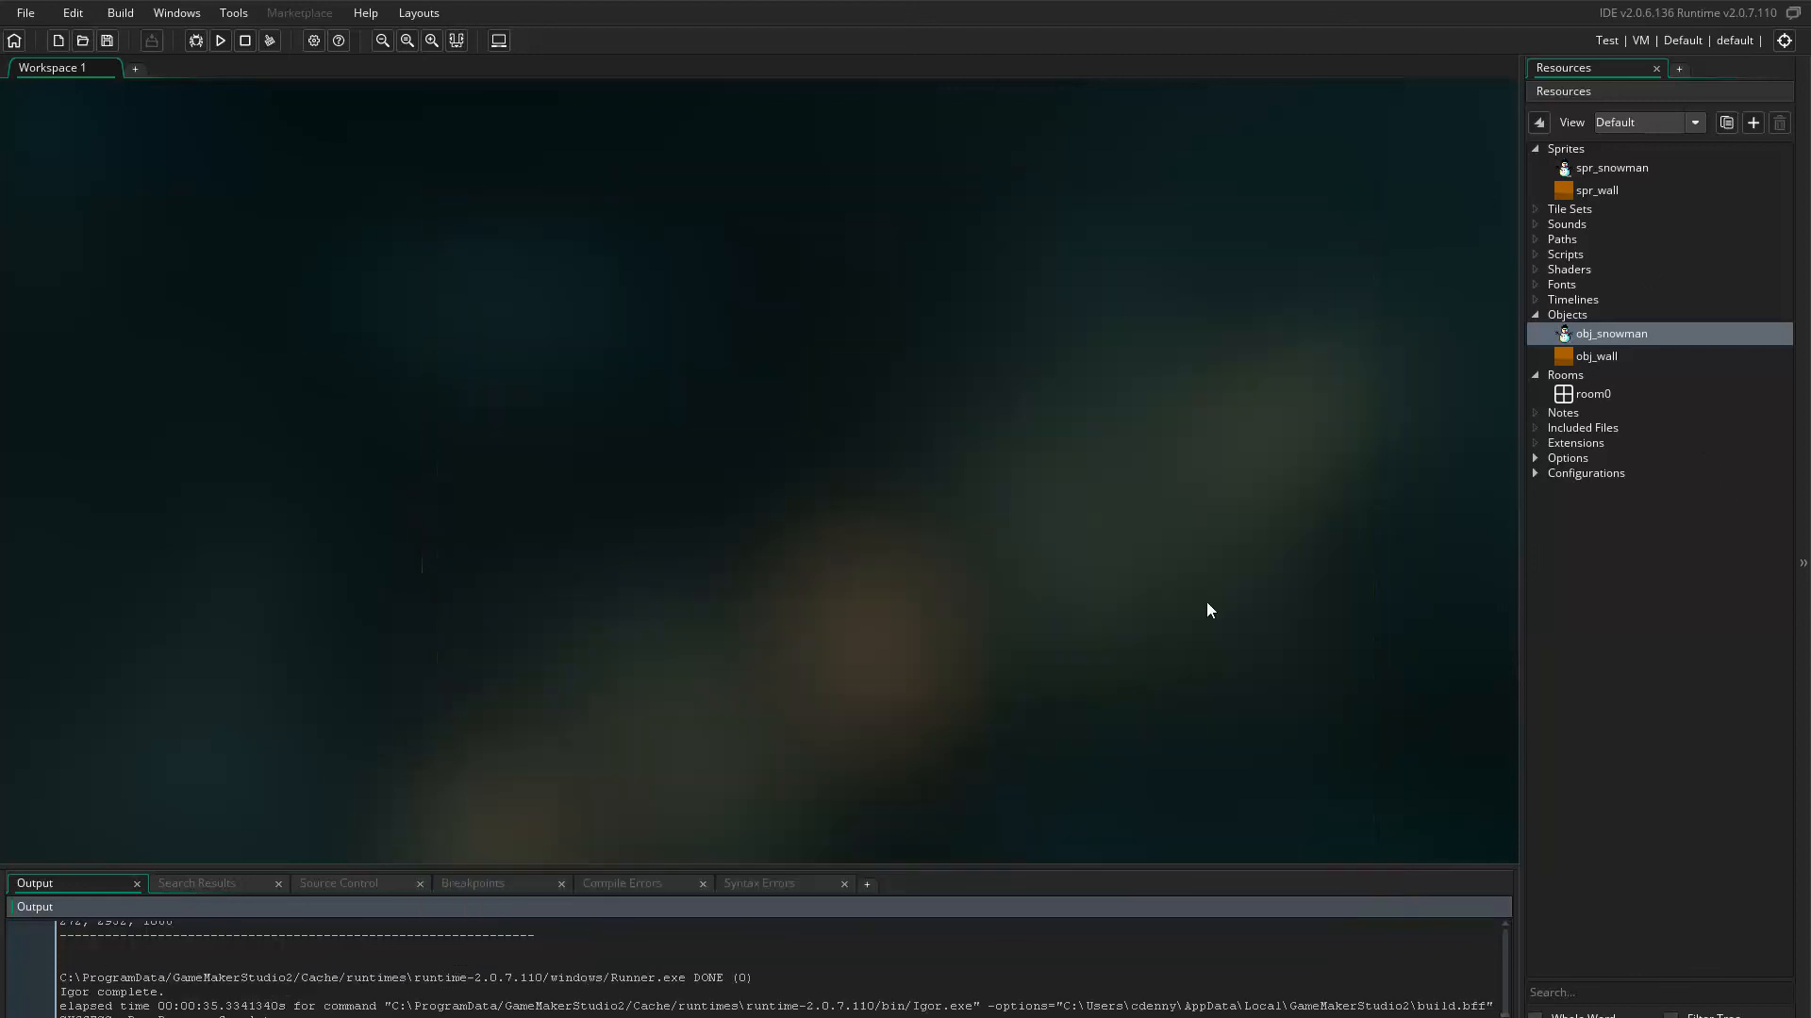